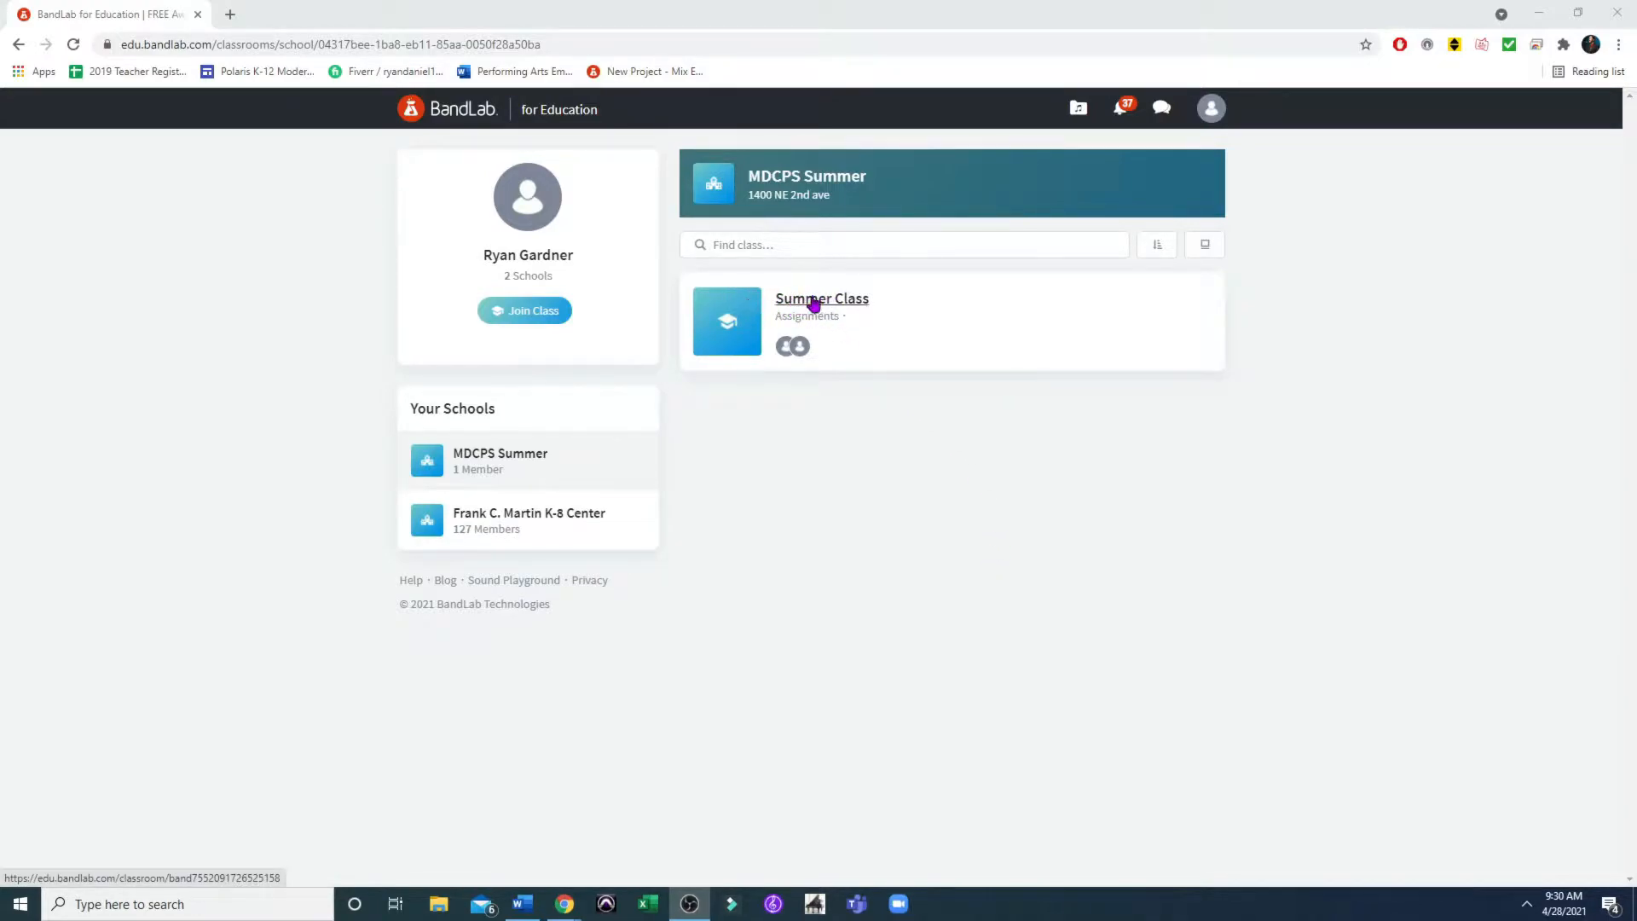
Open the Summer Class, expand the Using Bandlab (Lesson 1) instructions, and start that assignment from the Teacher's Assignment option
click(835, 304)
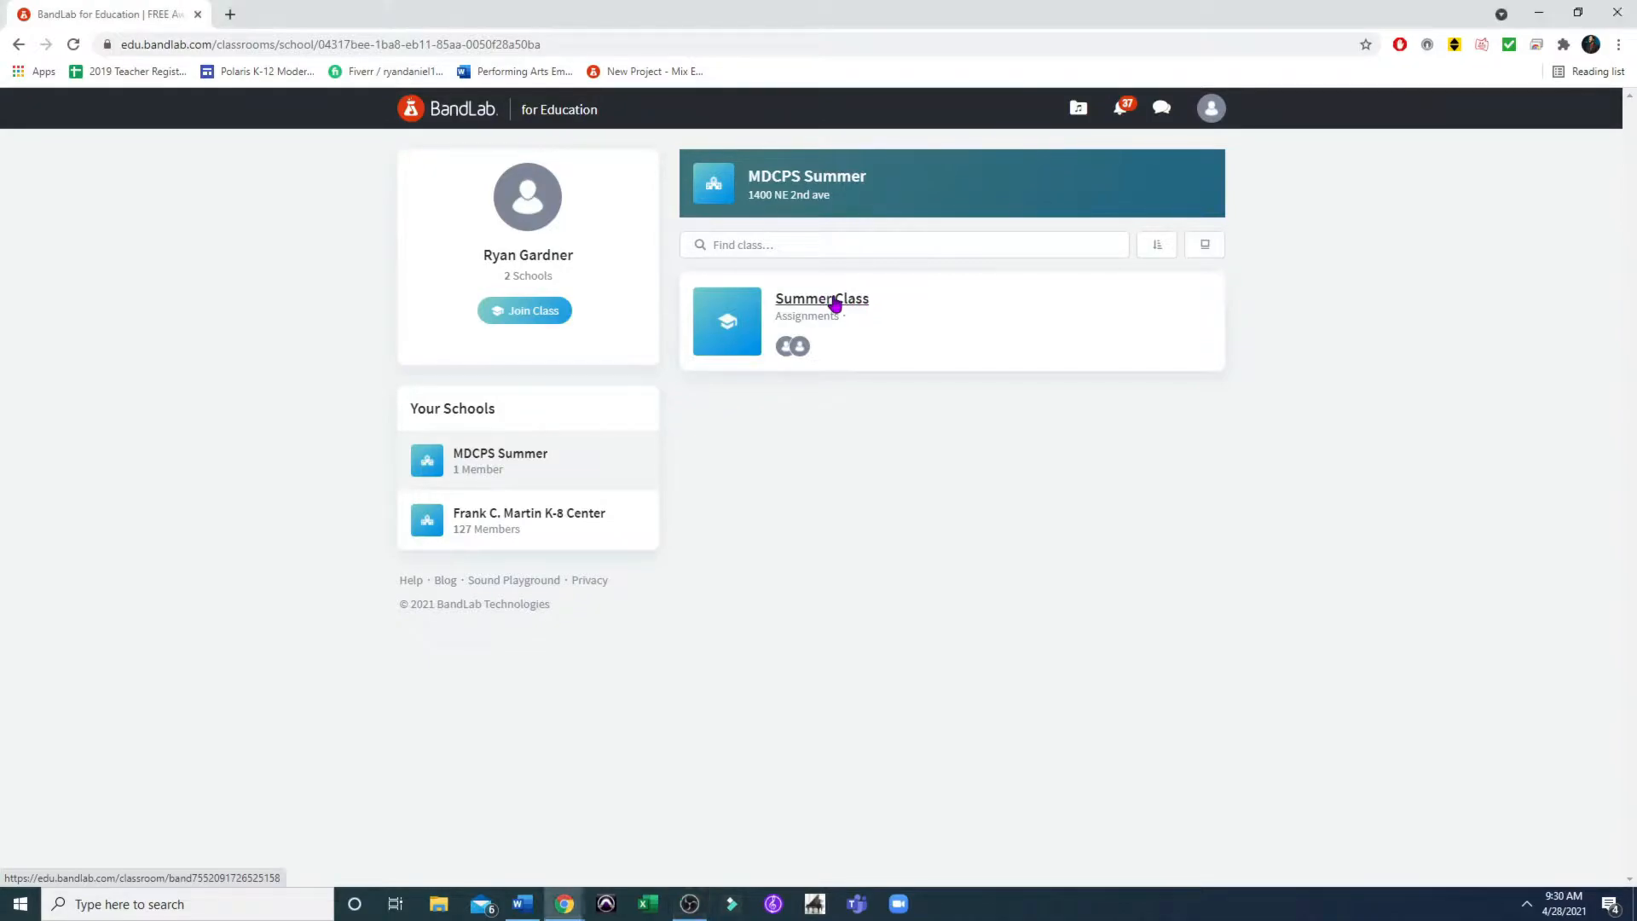
click(834, 300)
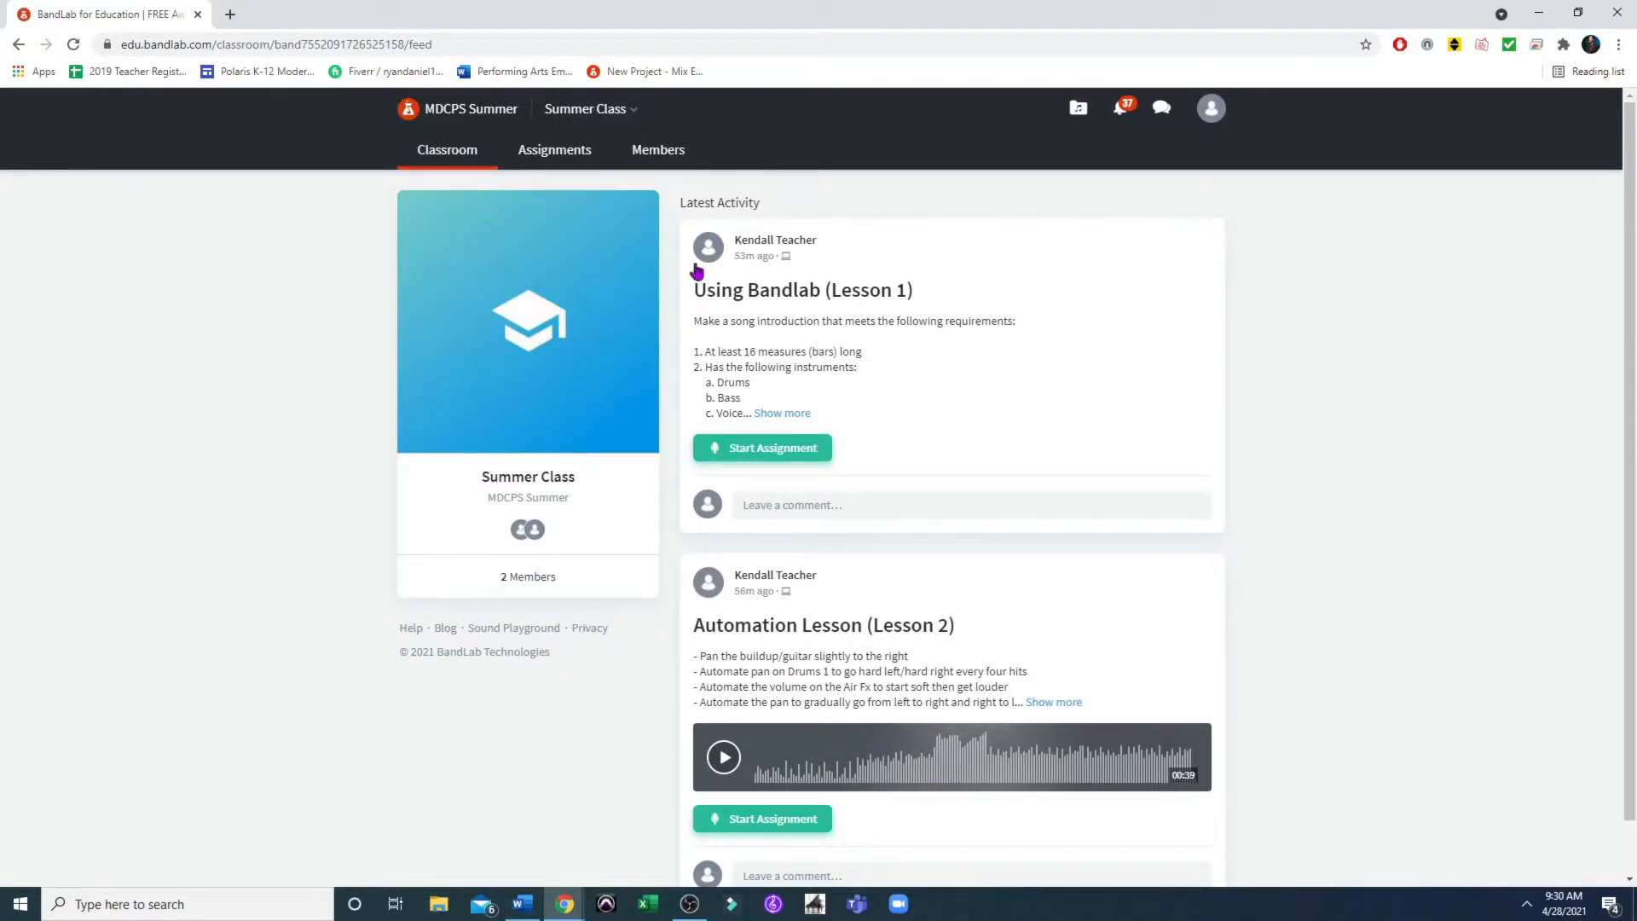
click(792, 416)
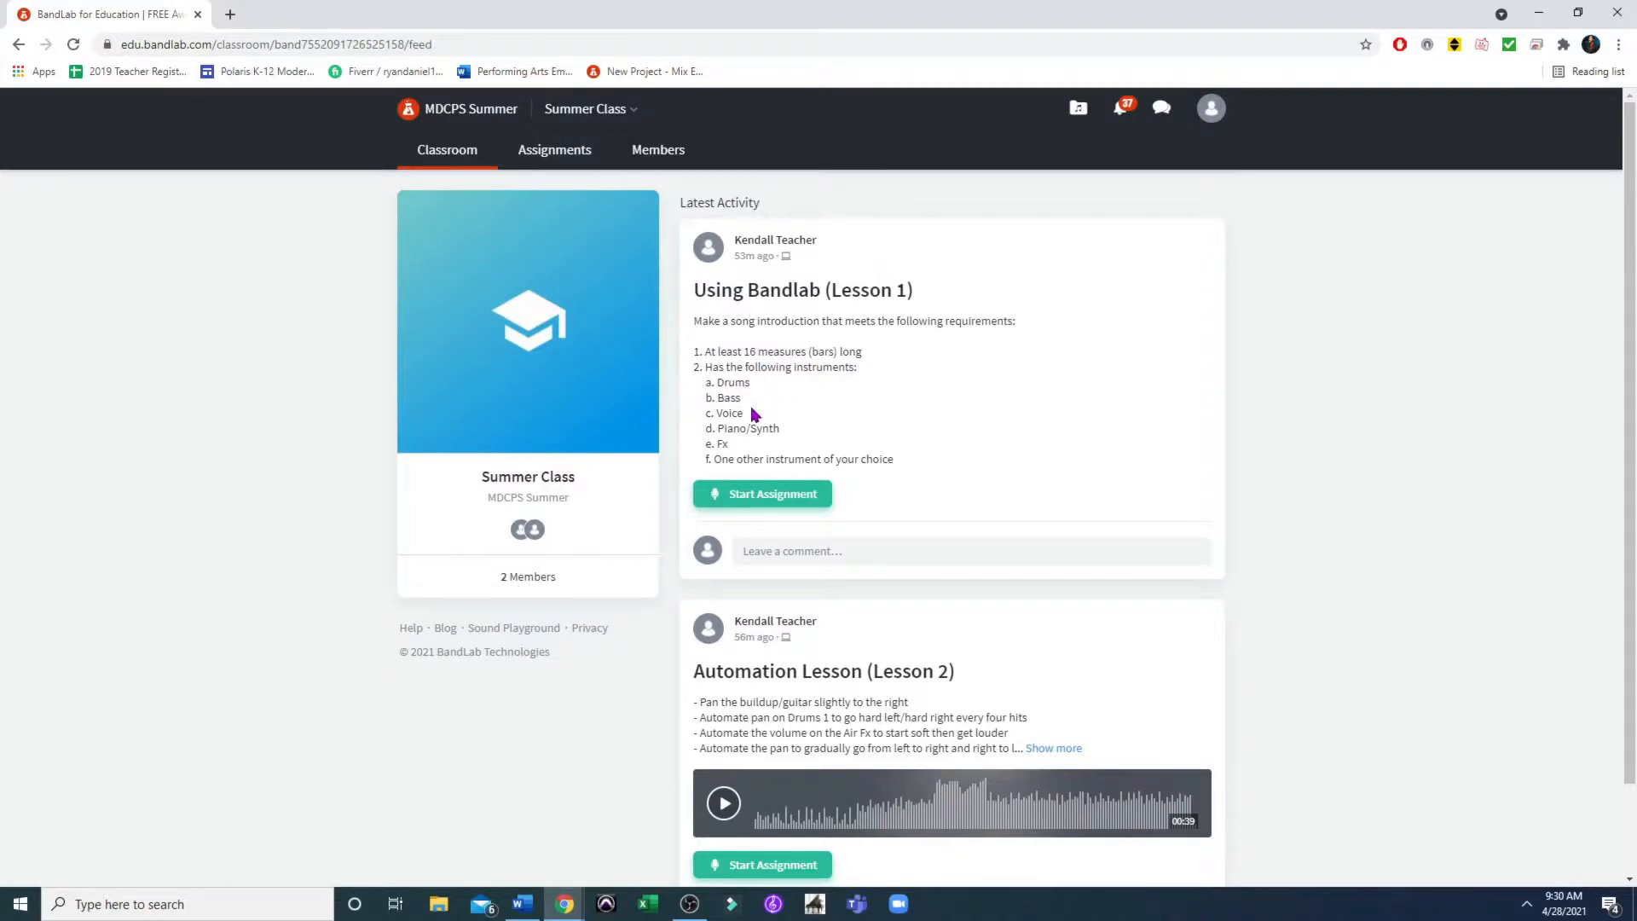
click(770, 503)
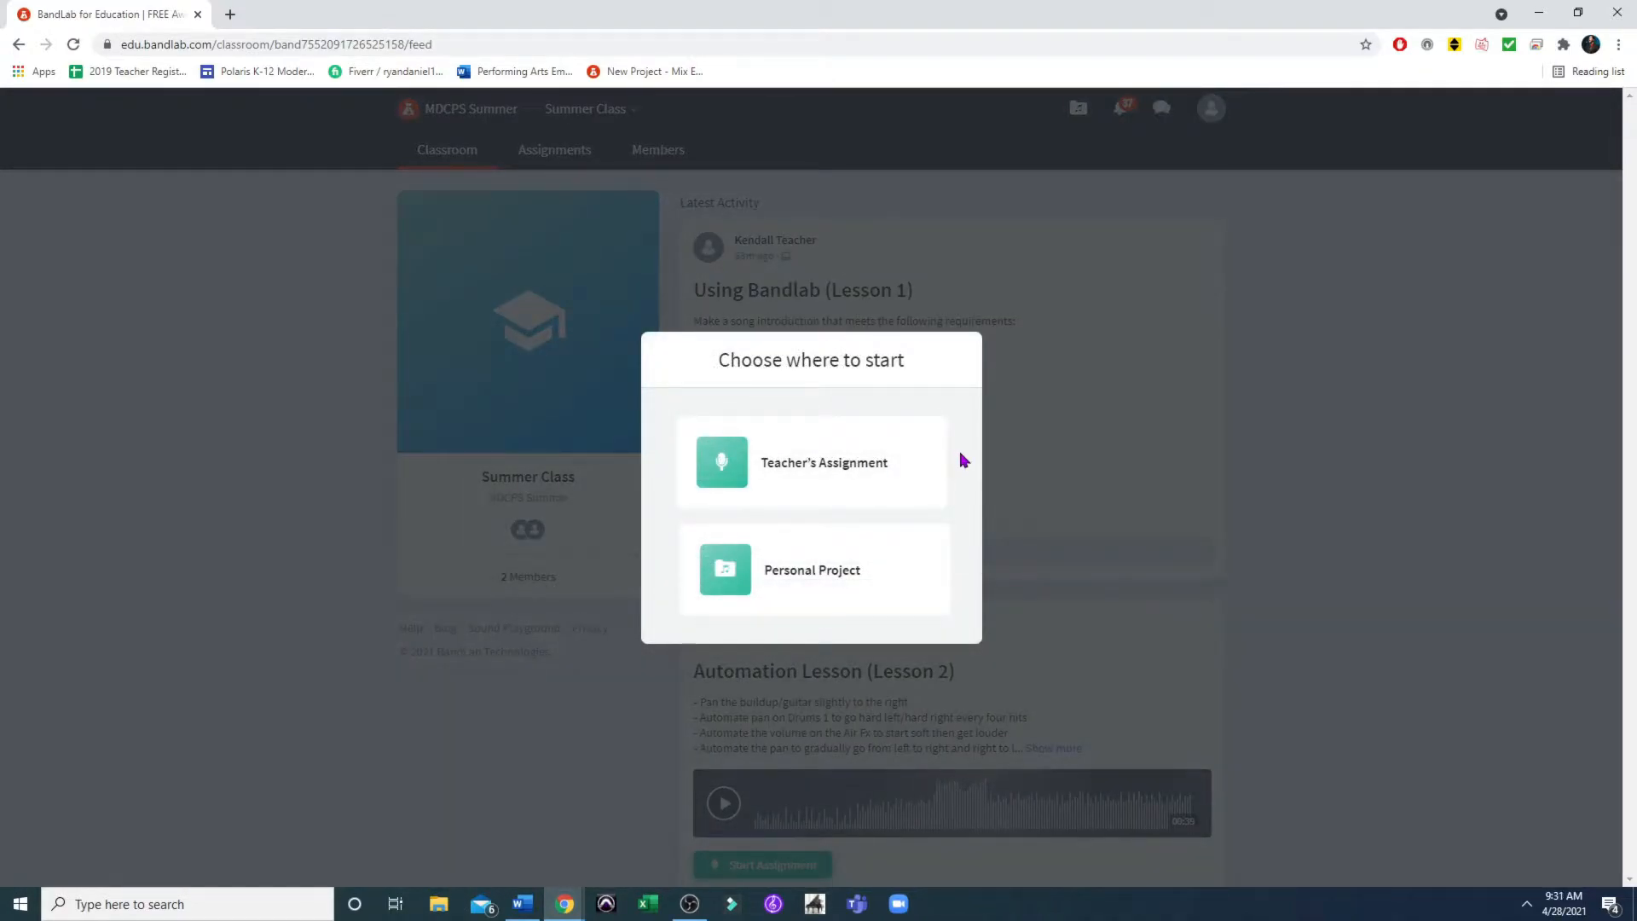
click(826, 474)
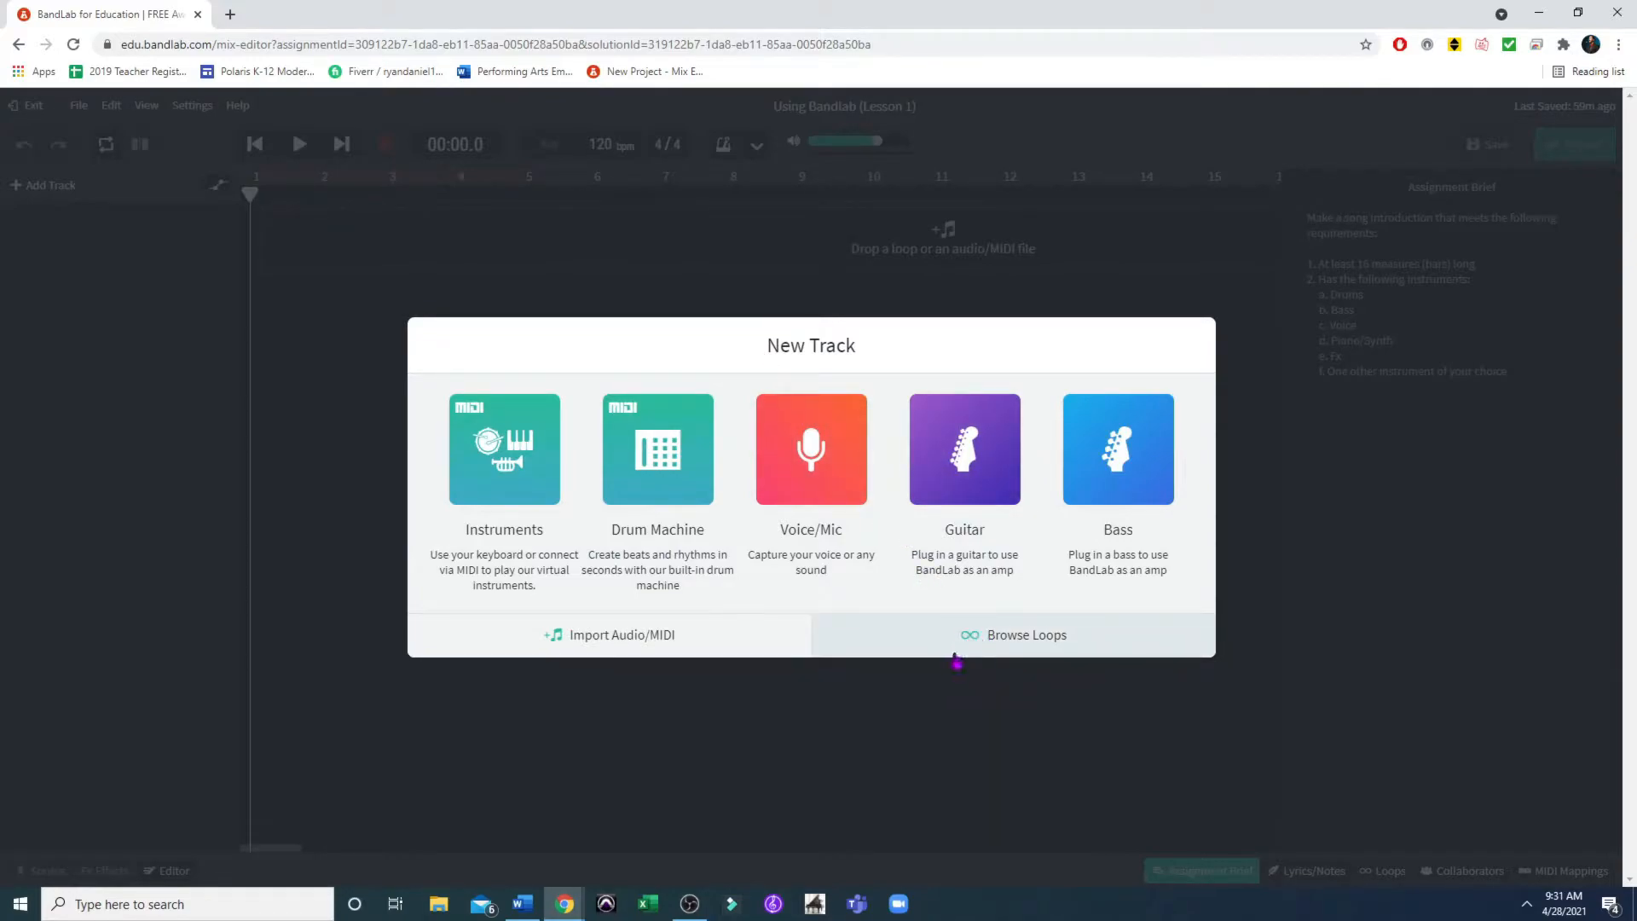
Open the loop browser for the new project and show its list of individual loops
click(889, 649)
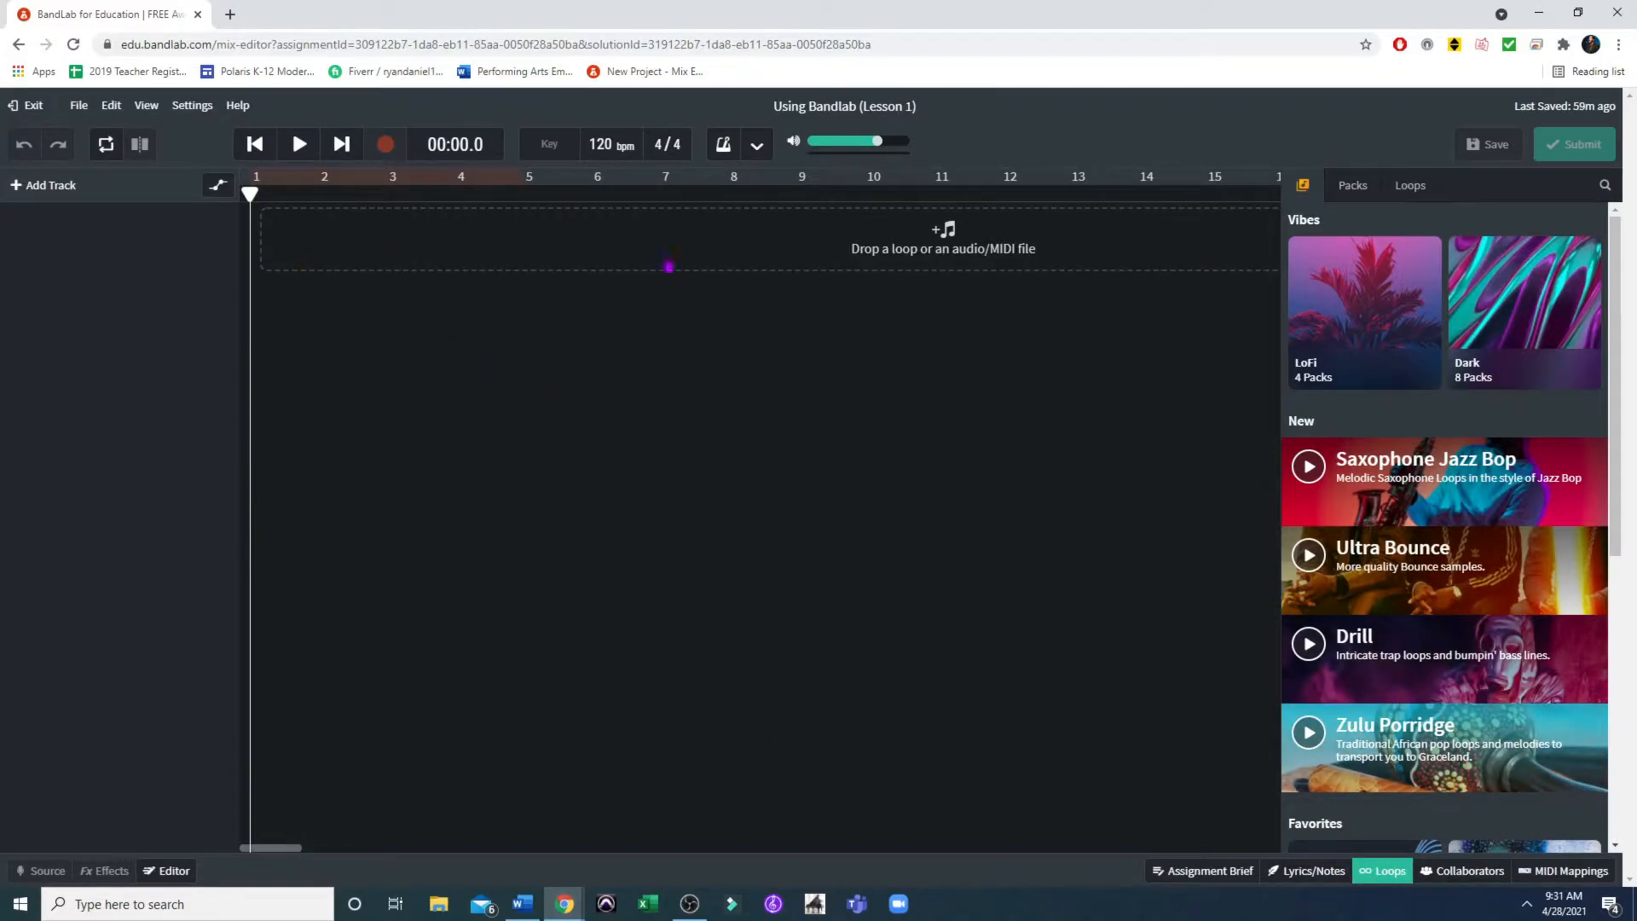
click(1390, 871)
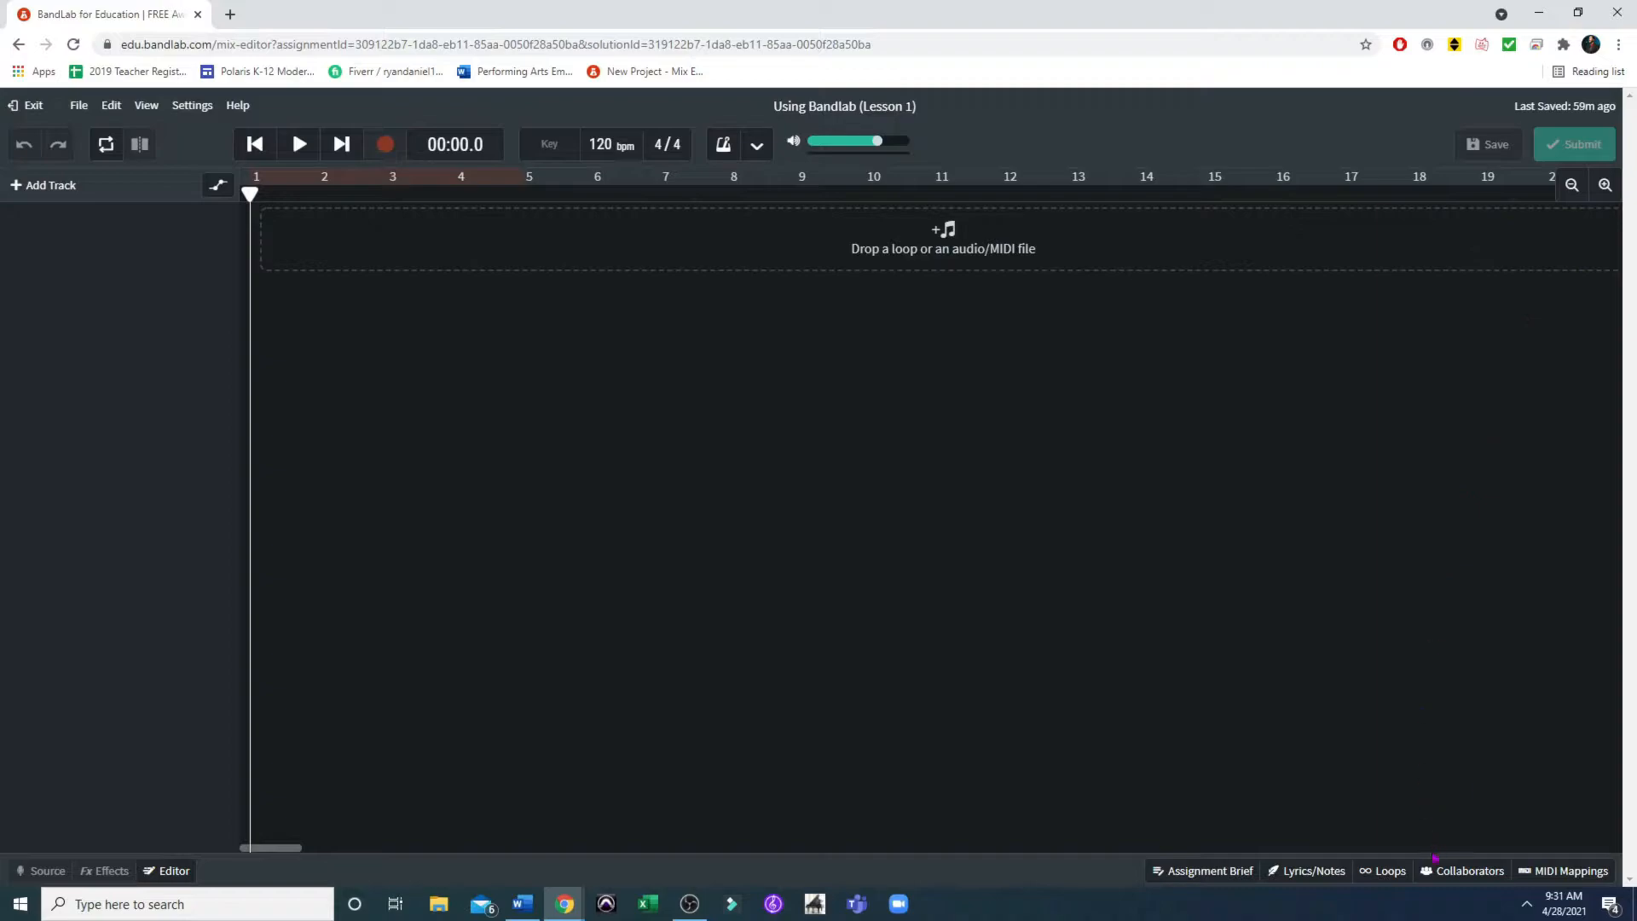
click(1392, 871)
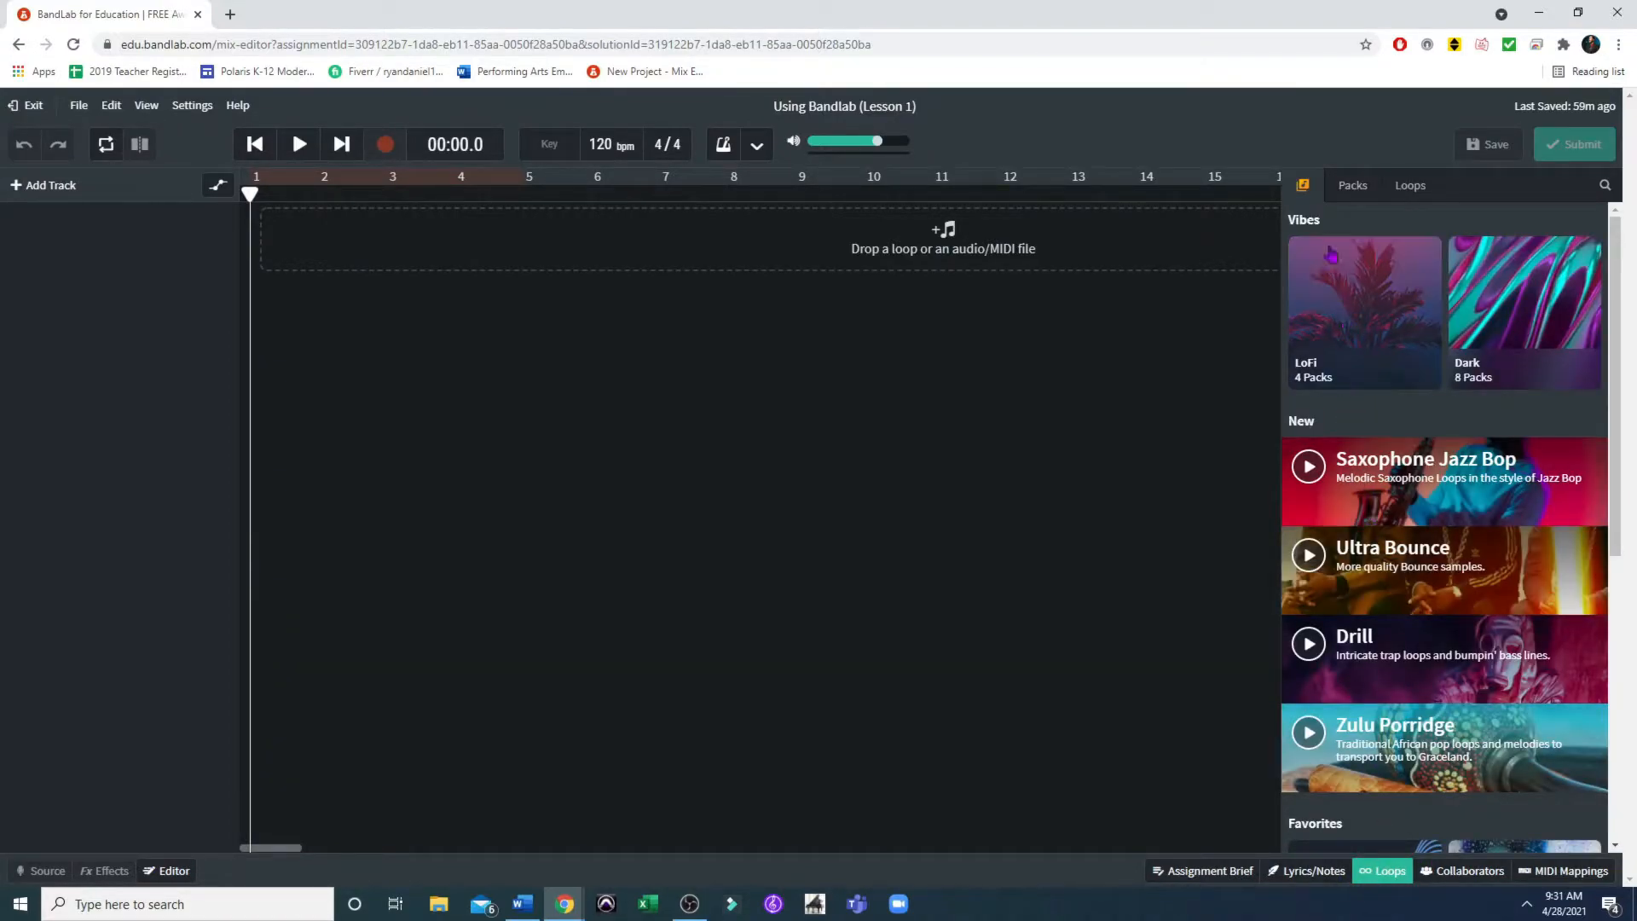
click(1413, 188)
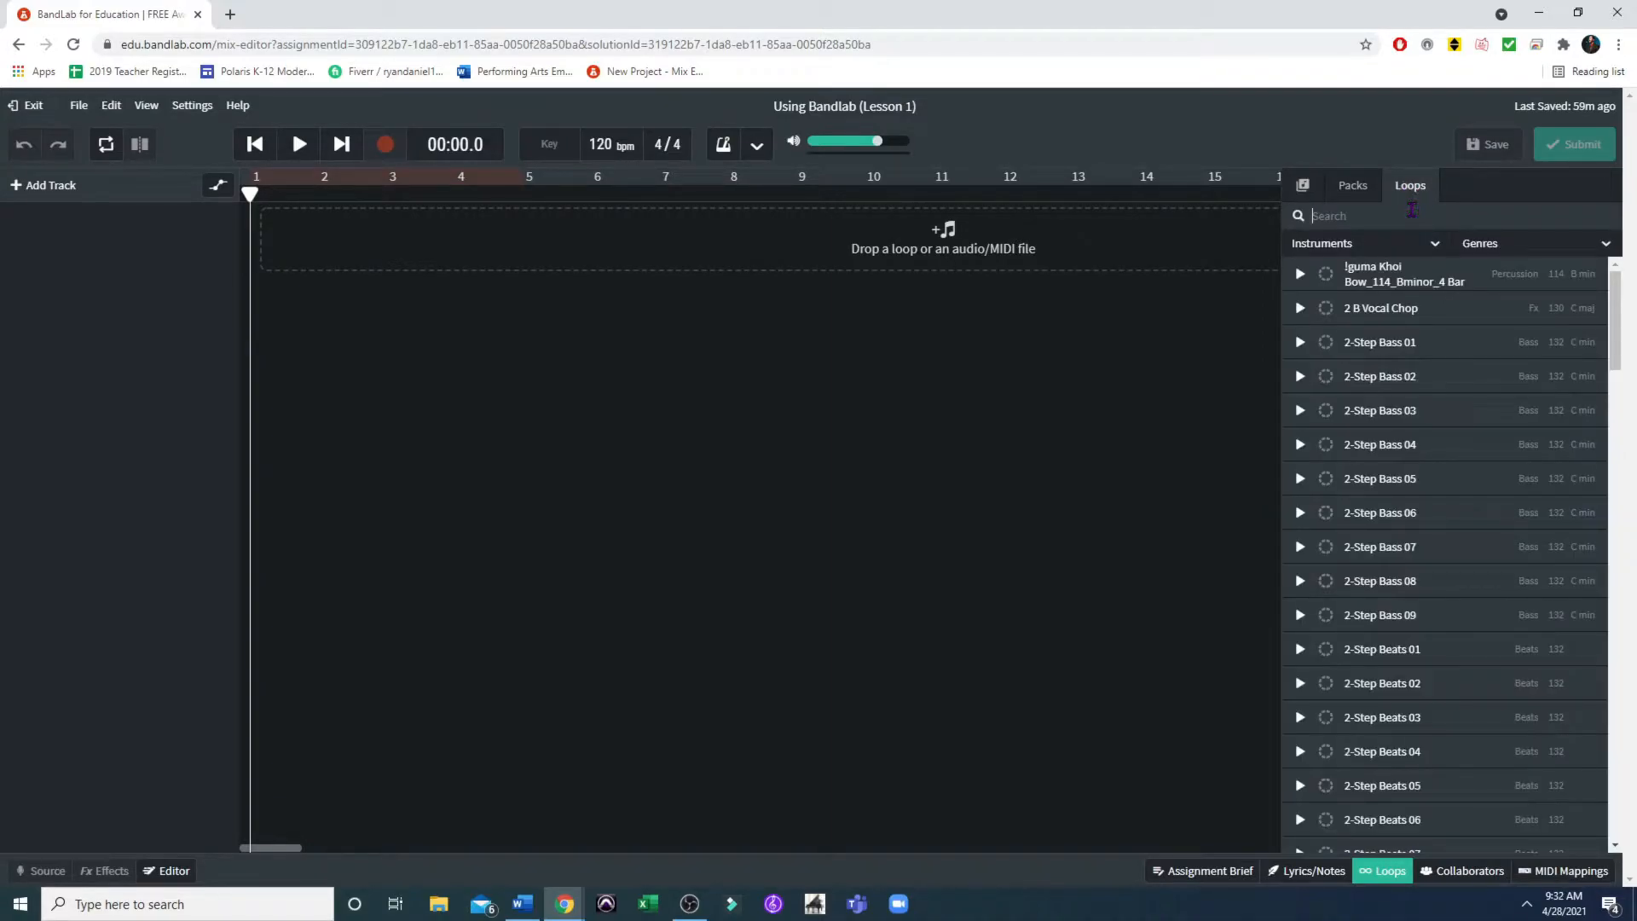
Filter the loop library by the Drum instrument
click(1414, 216)
click(1436, 245)
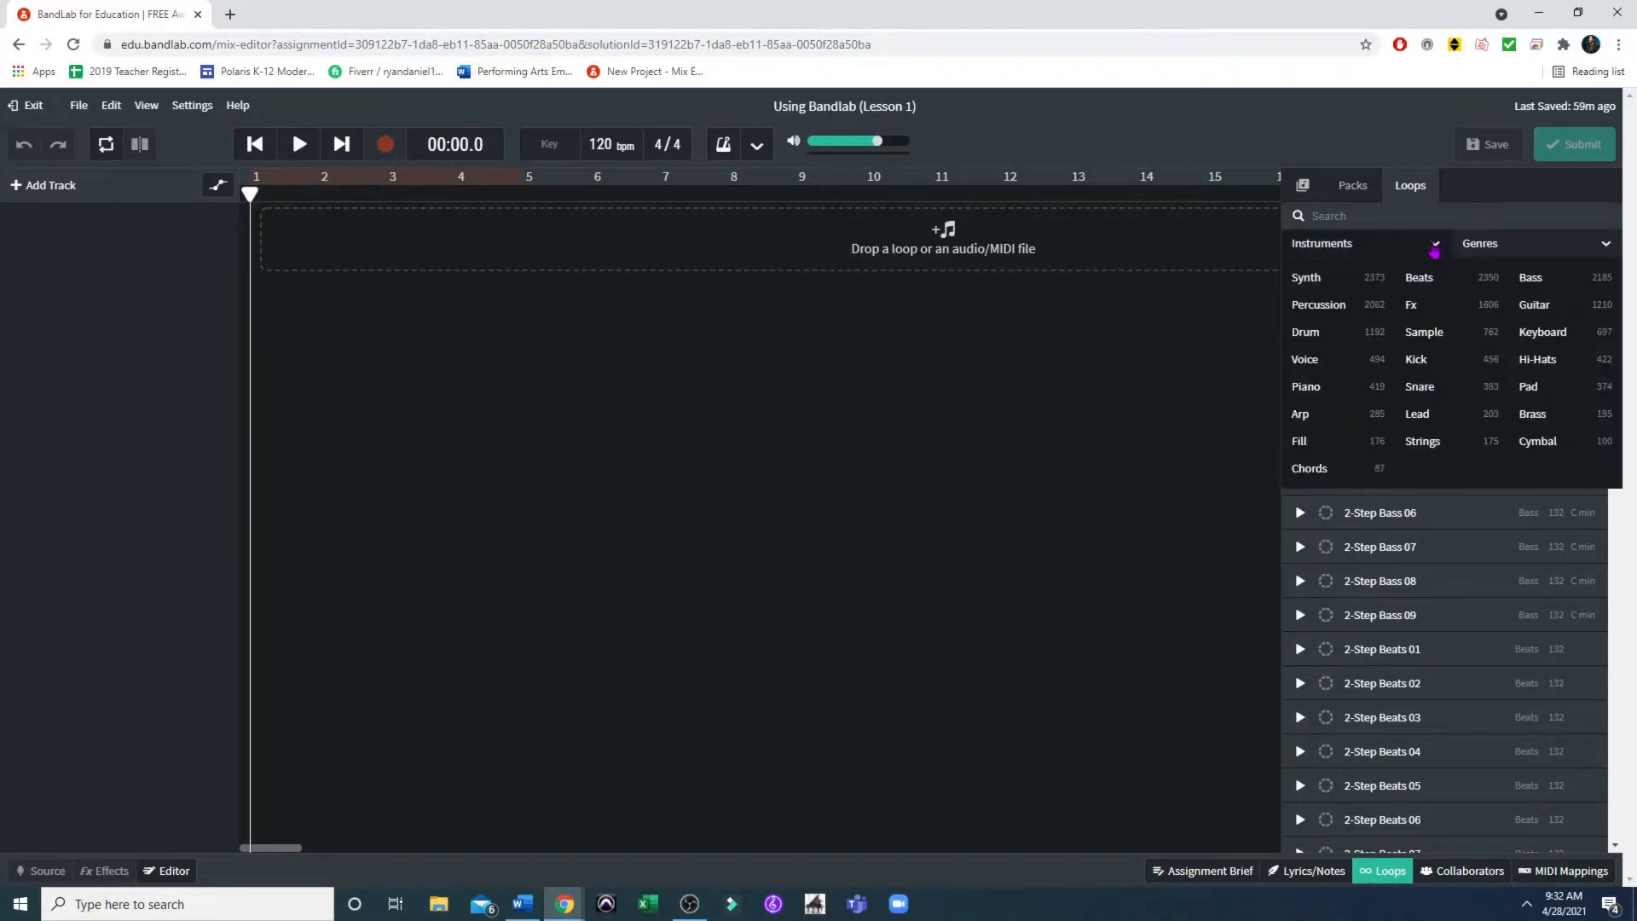
click(1306, 332)
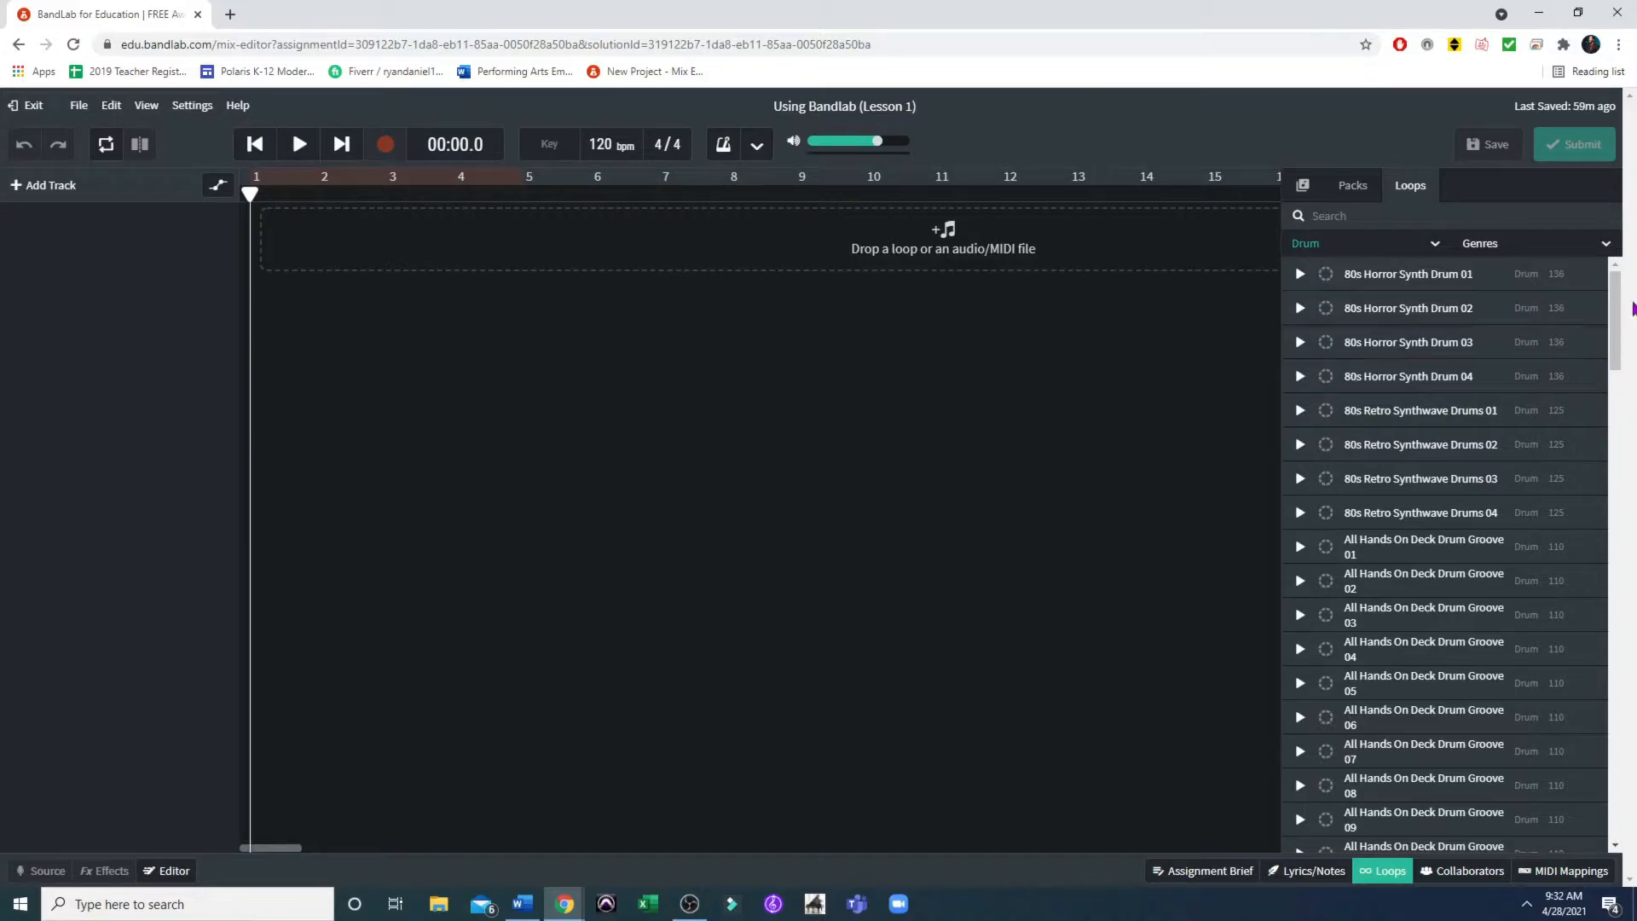
drag(1614, 315, 1605, 444)
click(1441, 255)
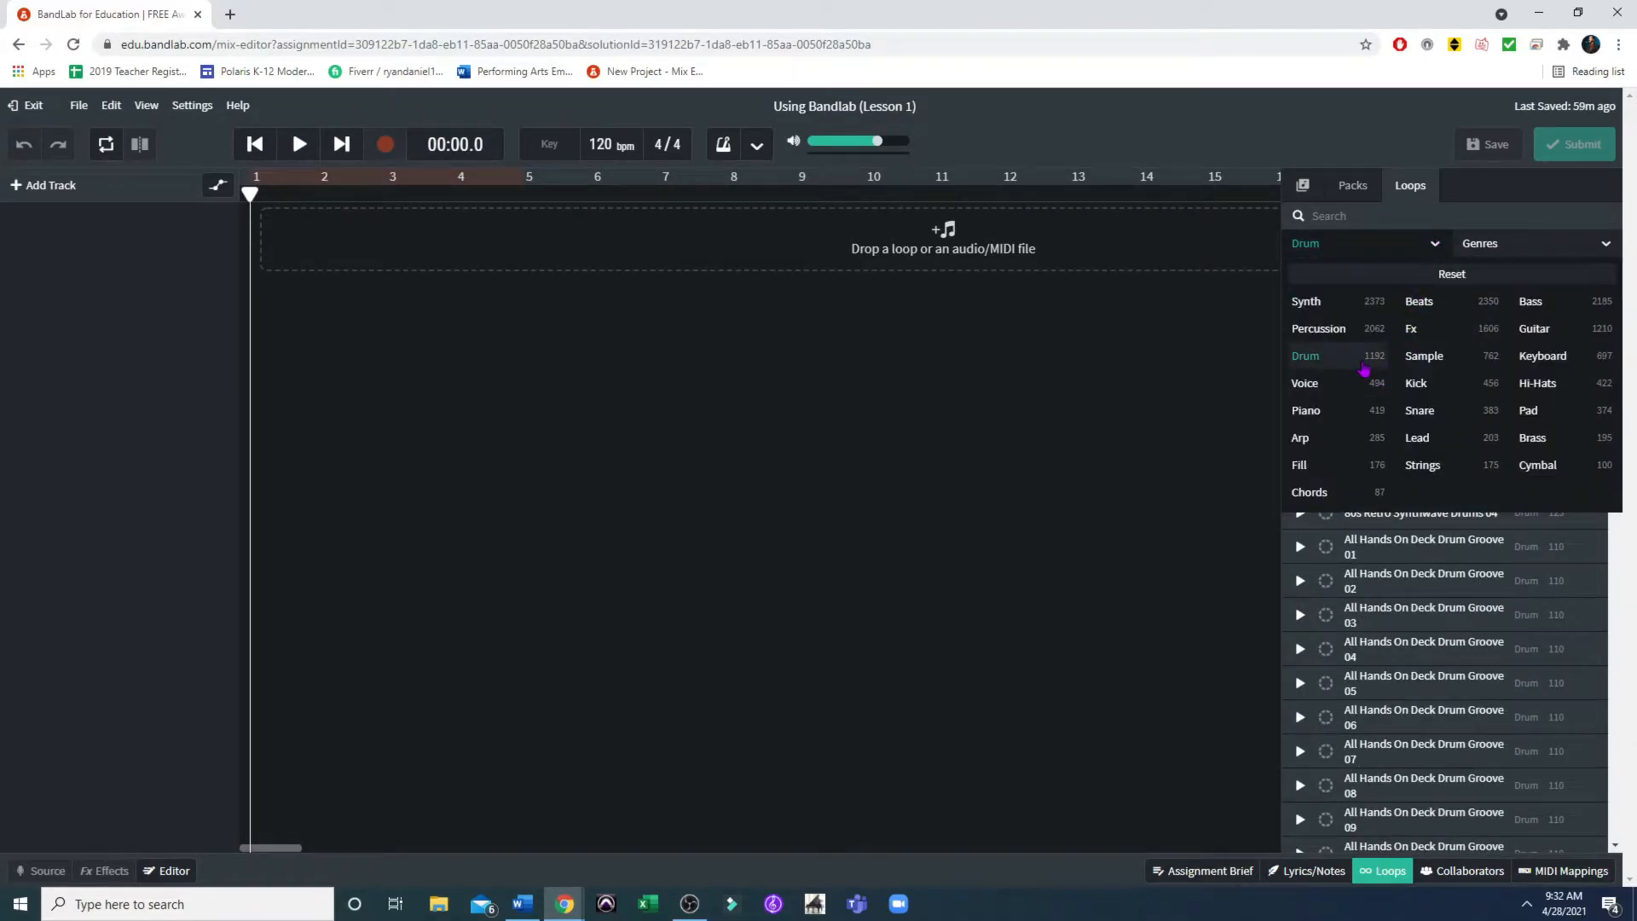
click(1439, 254)
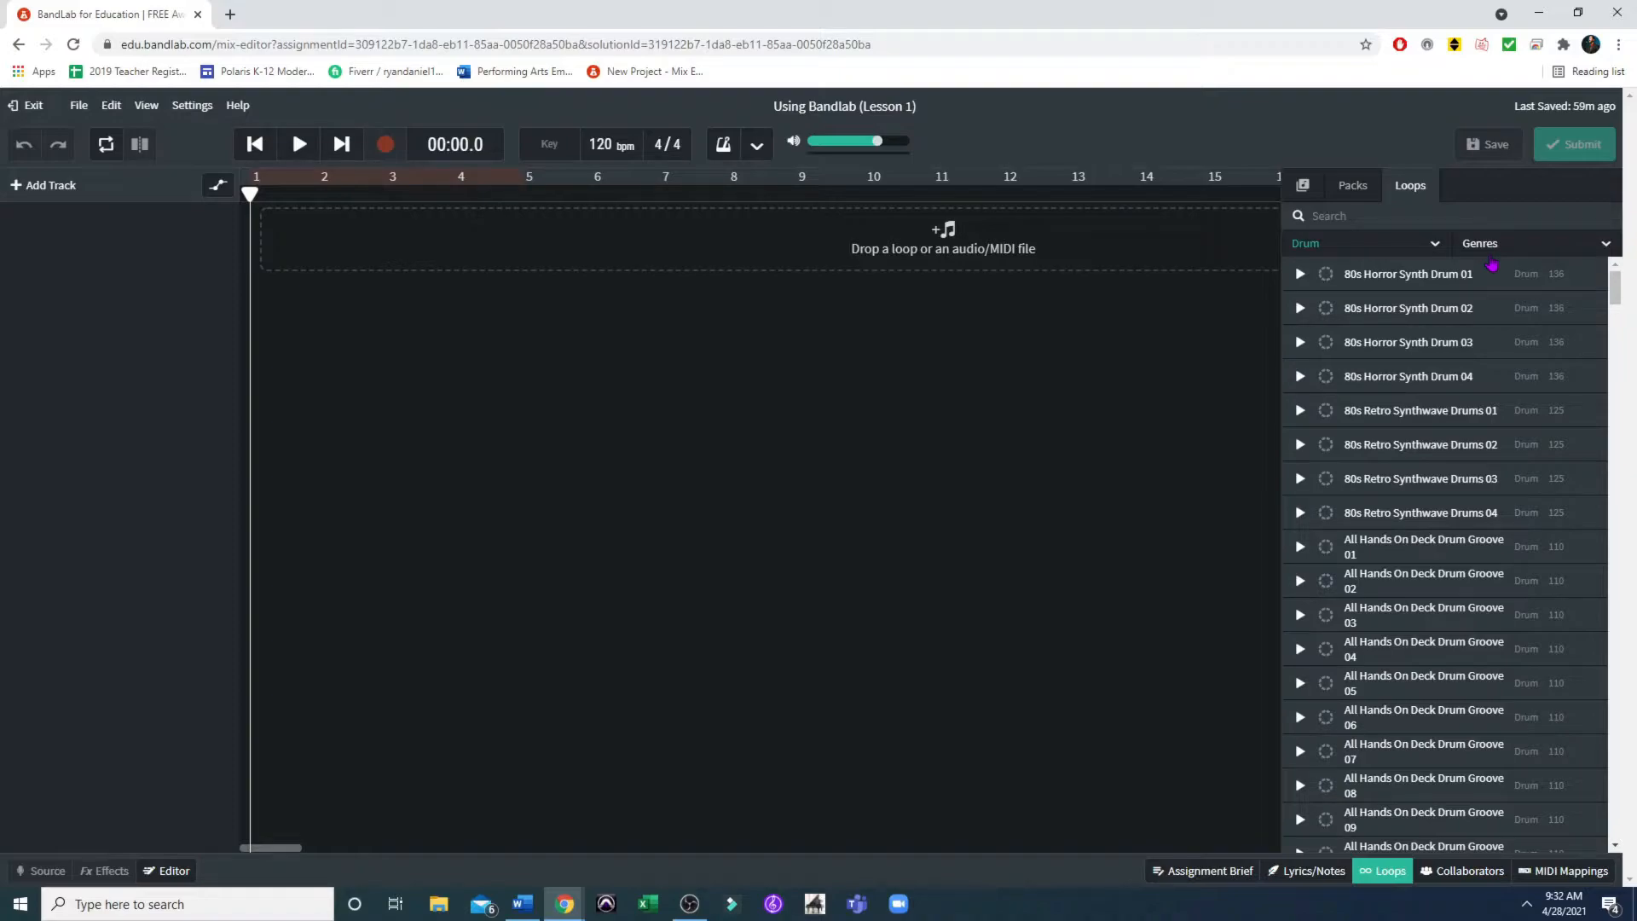
Narrow the drum loops to the Hip Hop / Trap genre and look through the list
click(1607, 247)
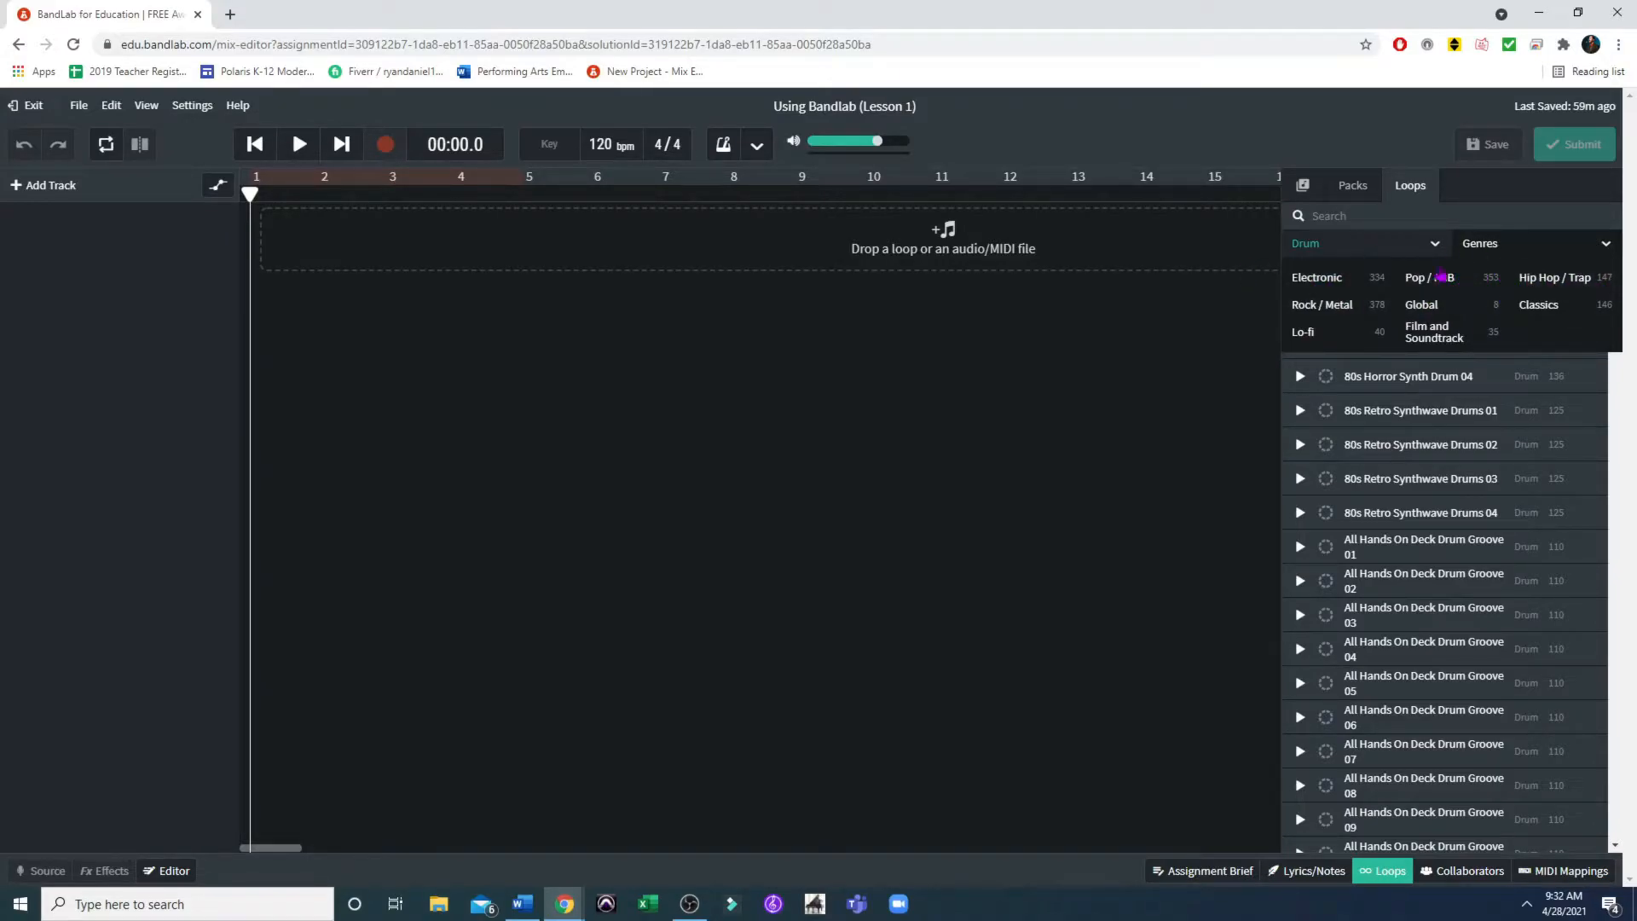
click(1548, 281)
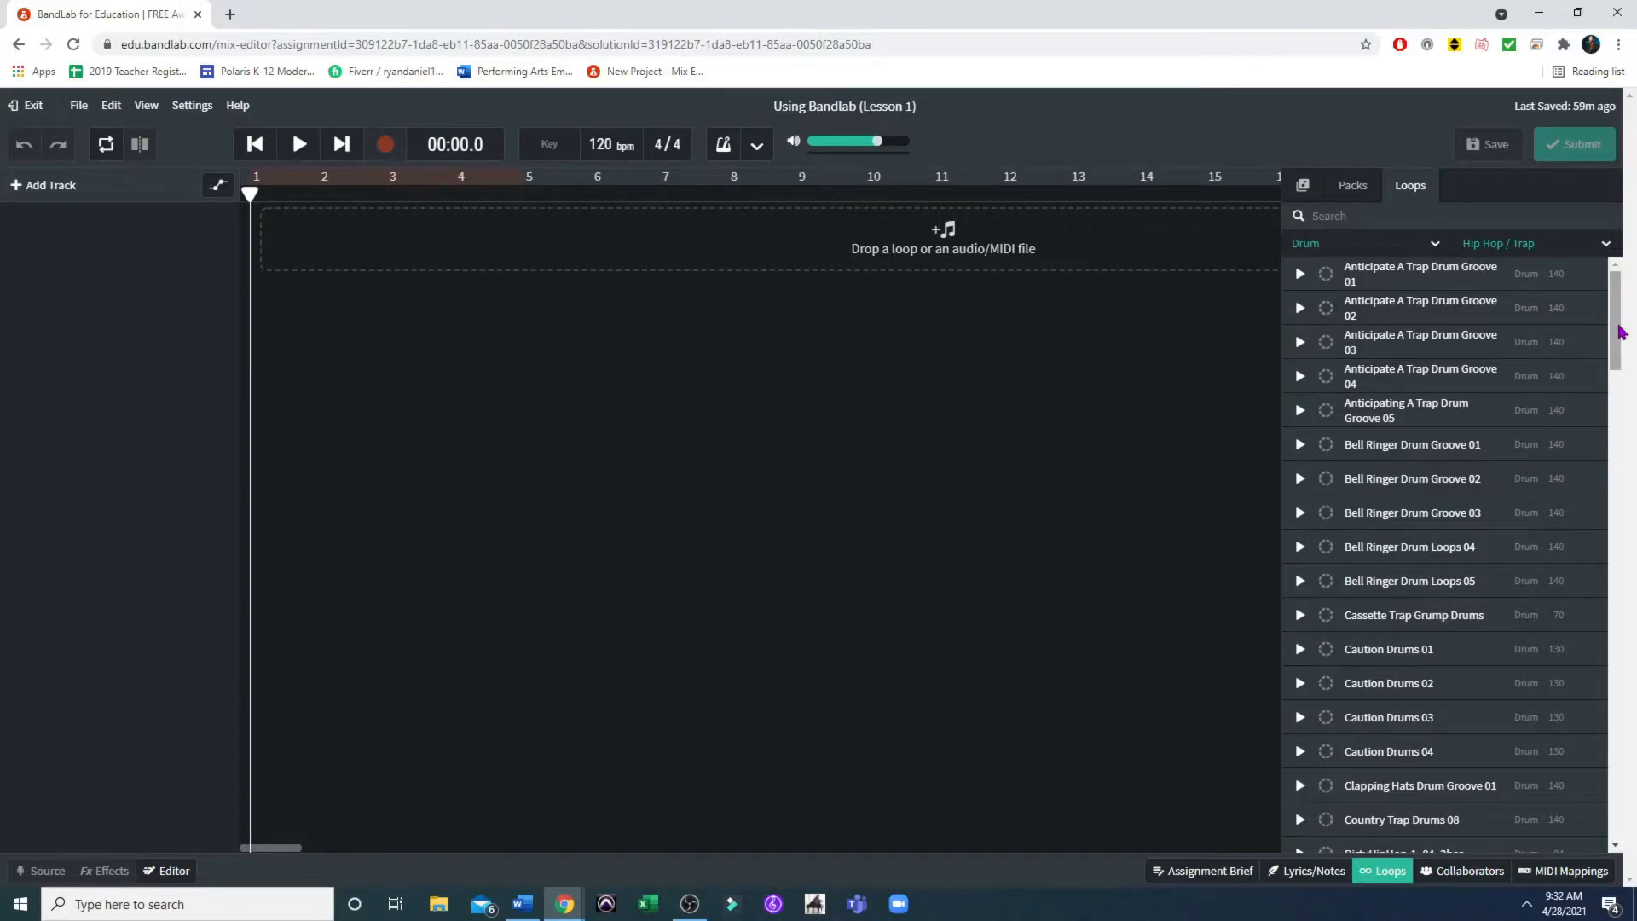
drag(1620, 332, 1565, 788)
scroll(1564, 788, down, 15)
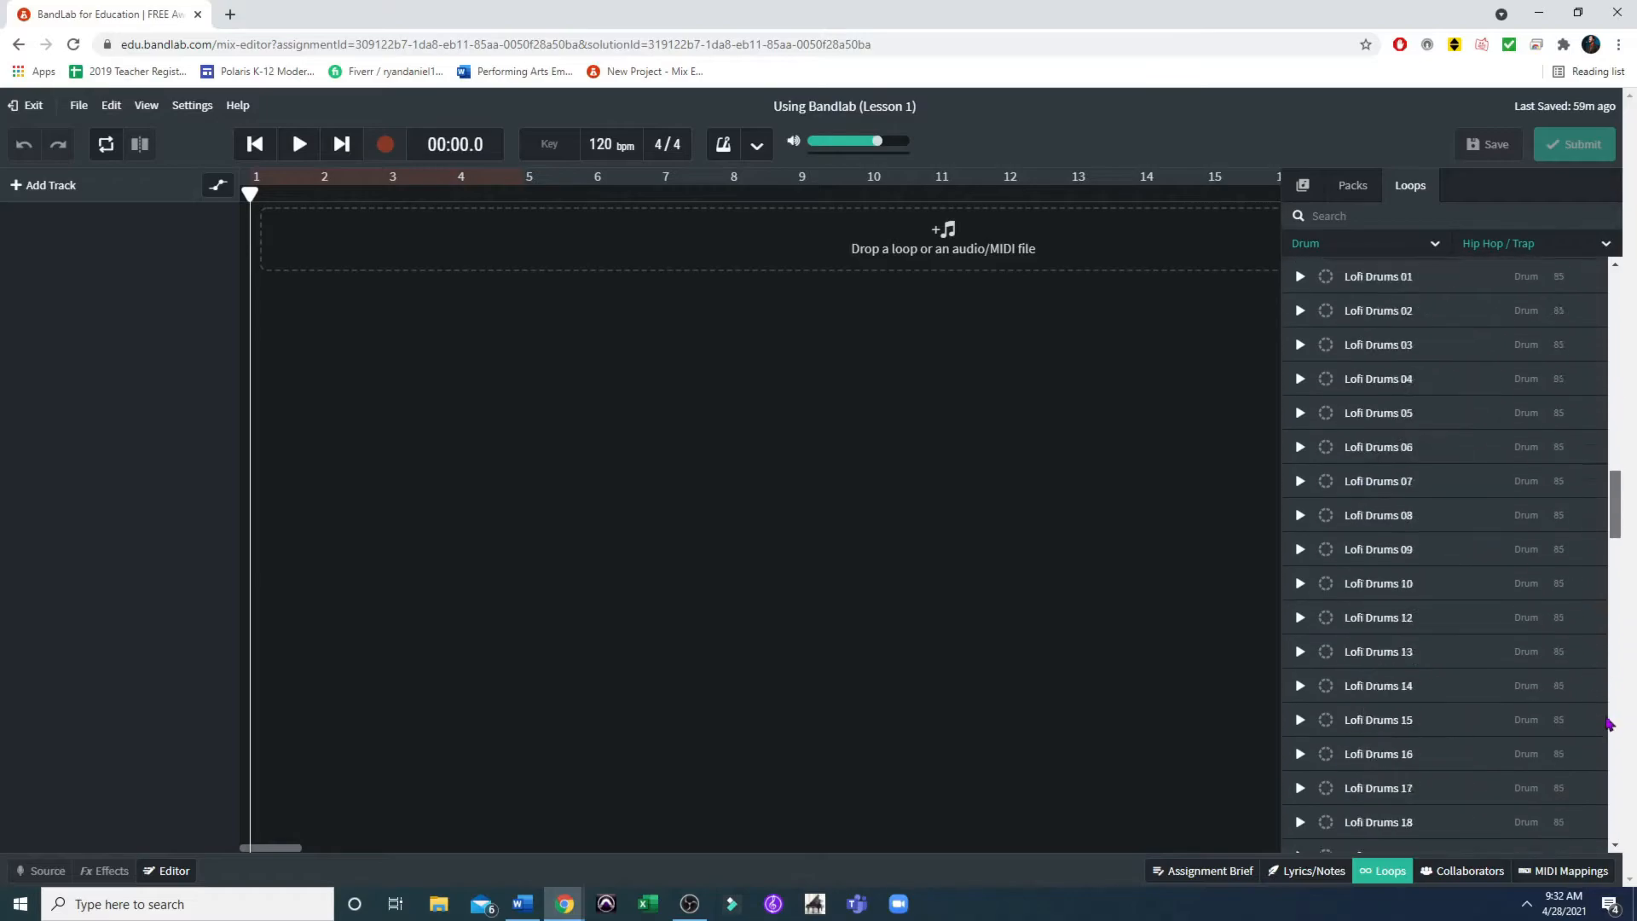
scroll(1450, 545, up, 20)
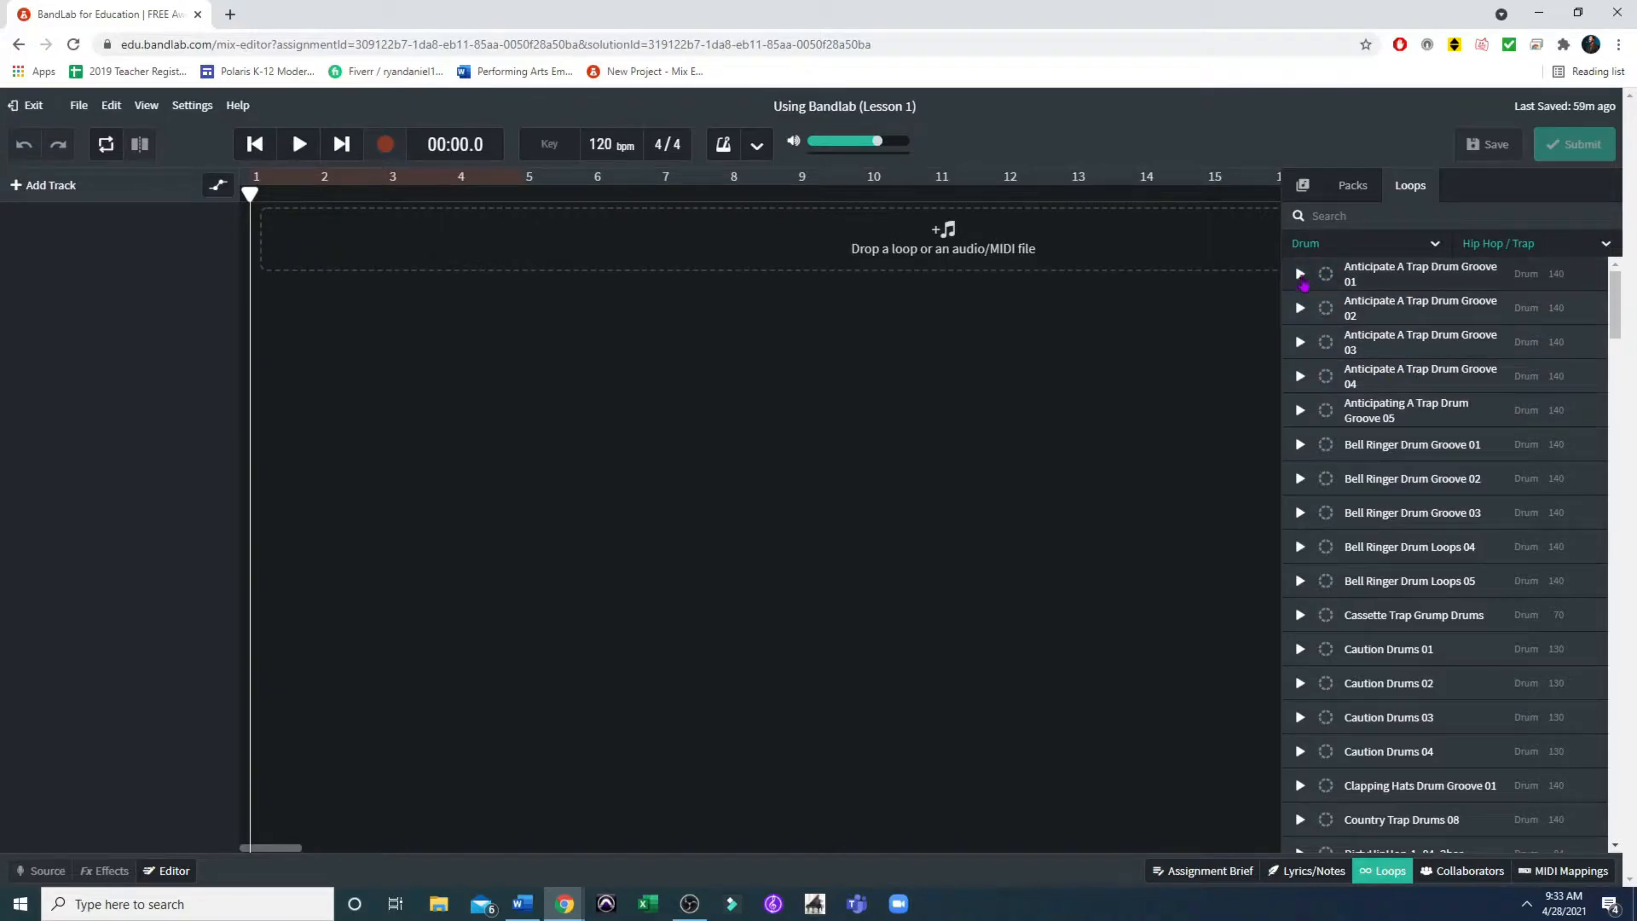
Preview Anticipate A Trap Drum Groove 01 and place it on a new track at the very start of the timeline
click(1299, 274)
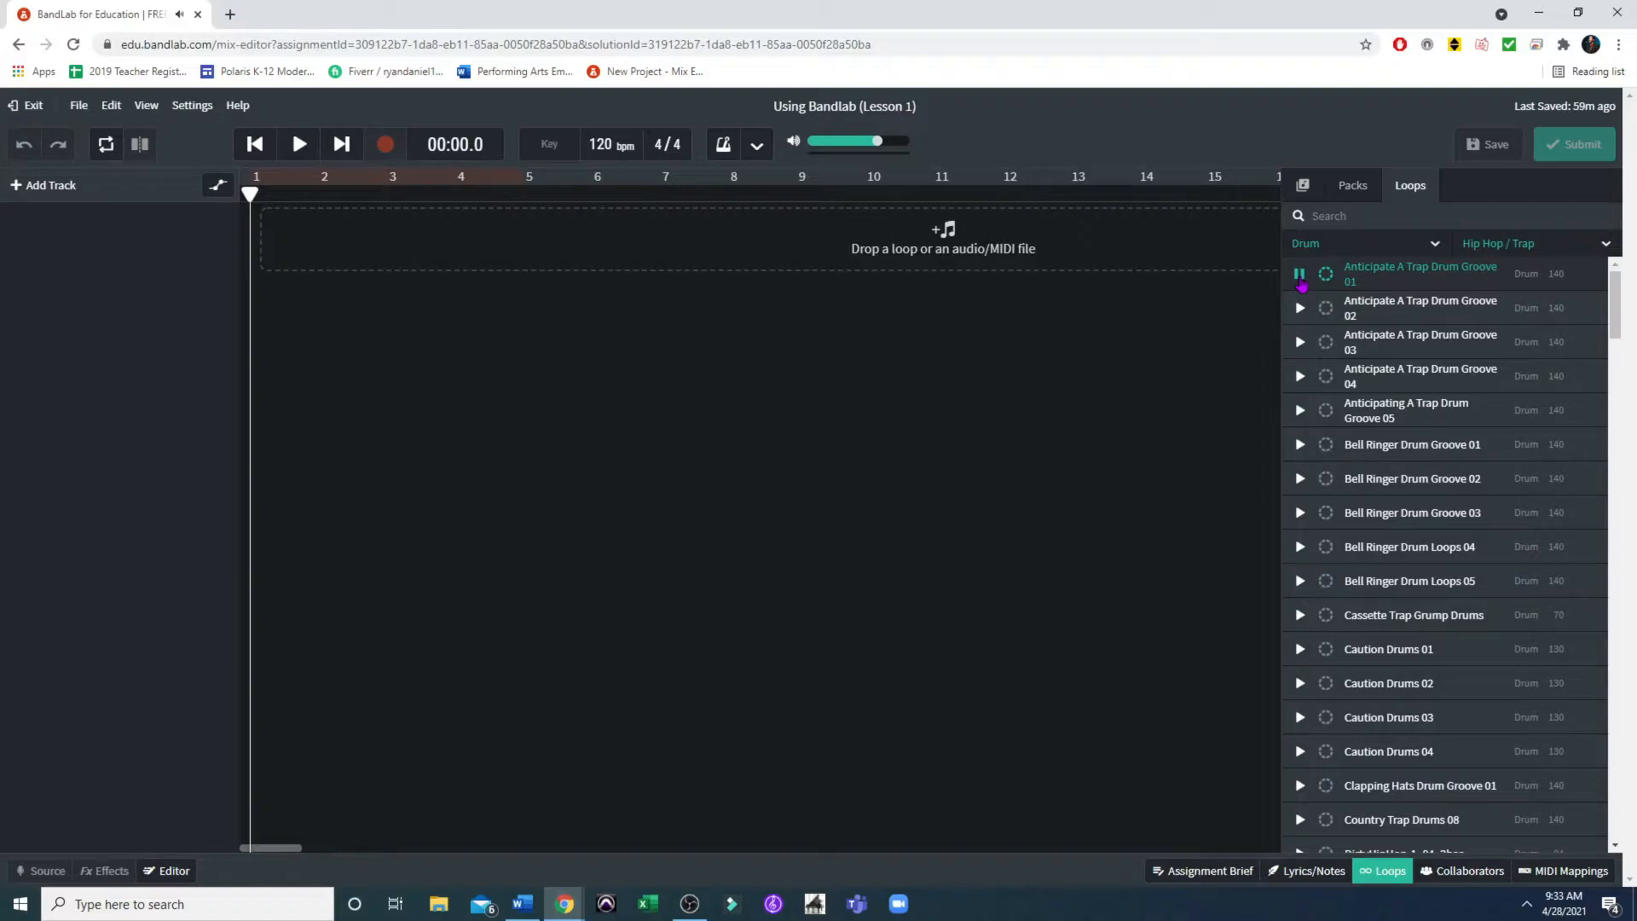
click(1301, 278)
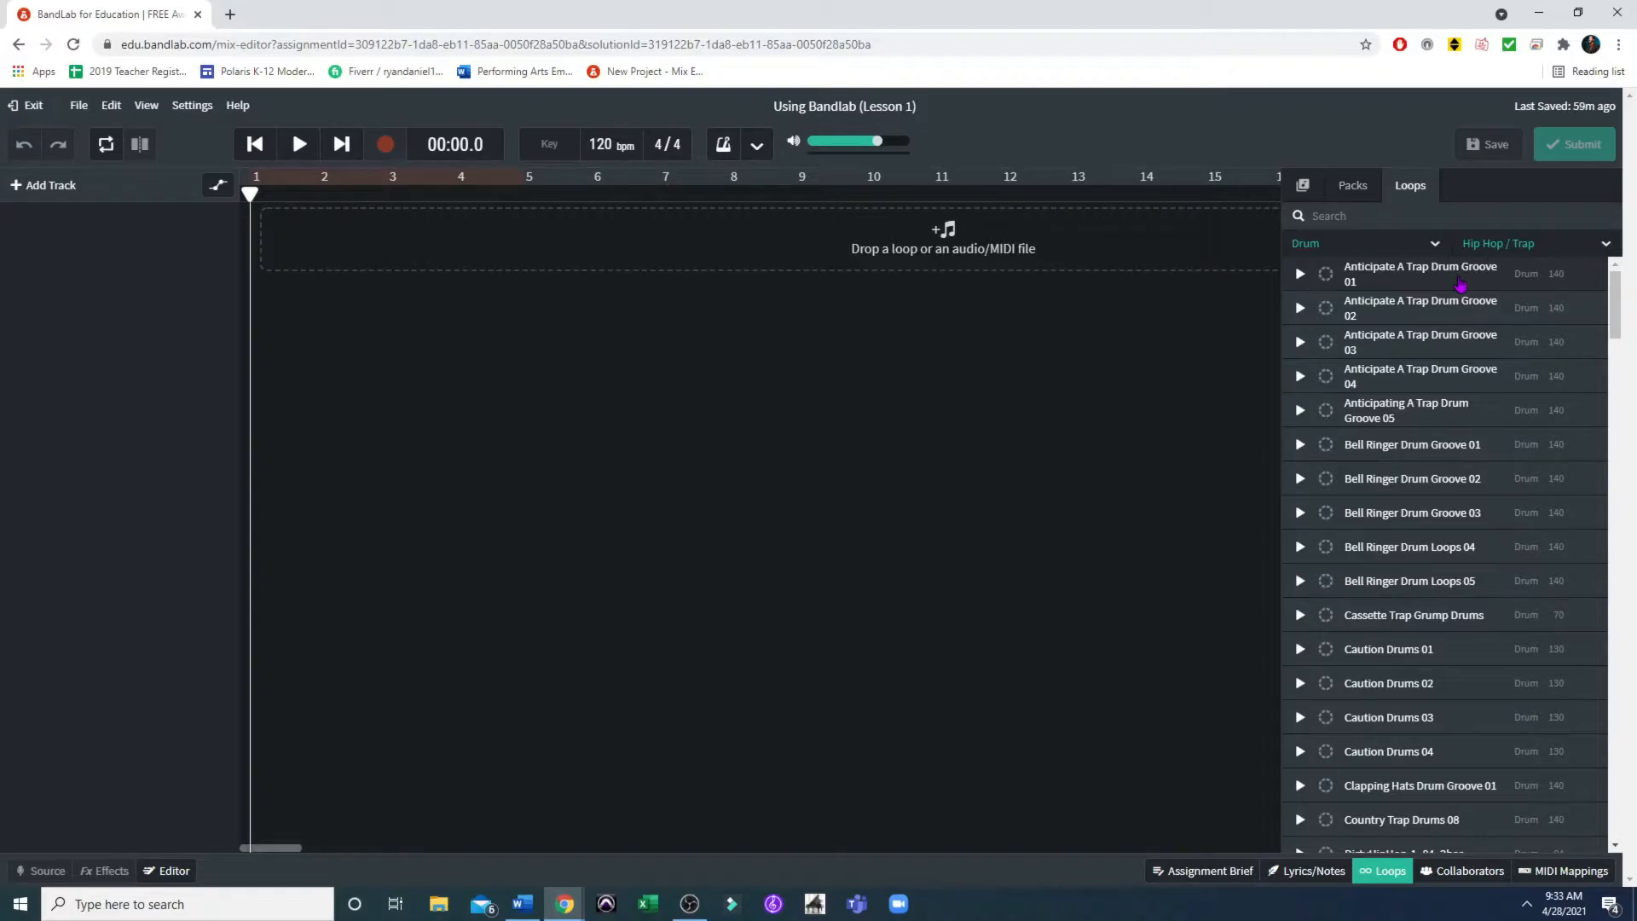
drag(1459, 285, 265, 243)
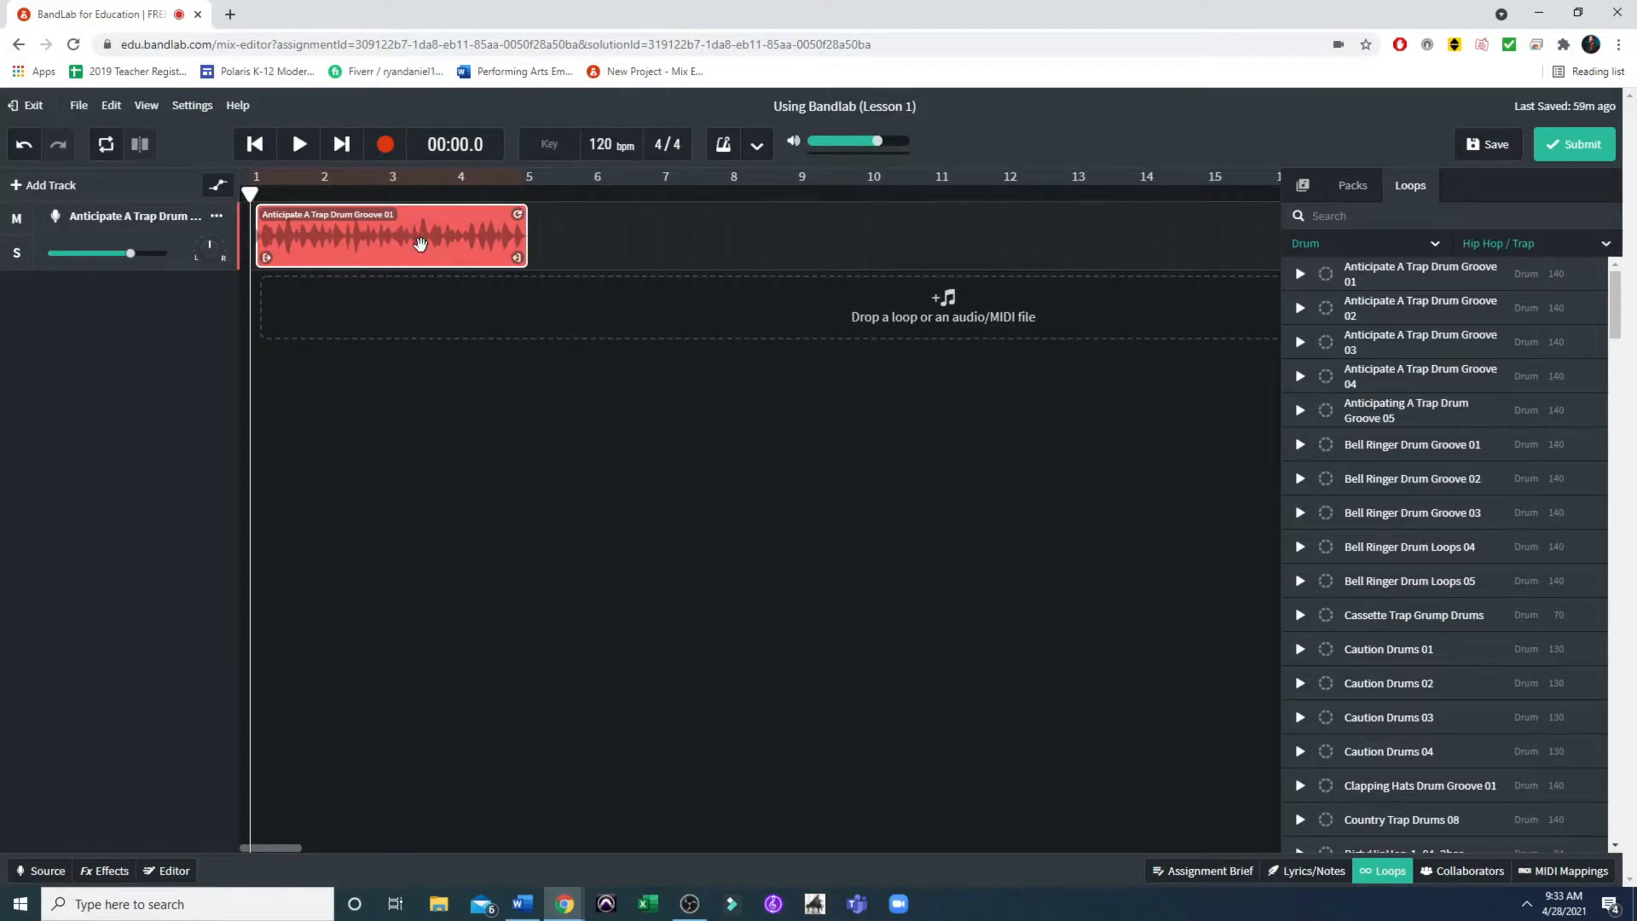
drag(418, 245, 379, 248)
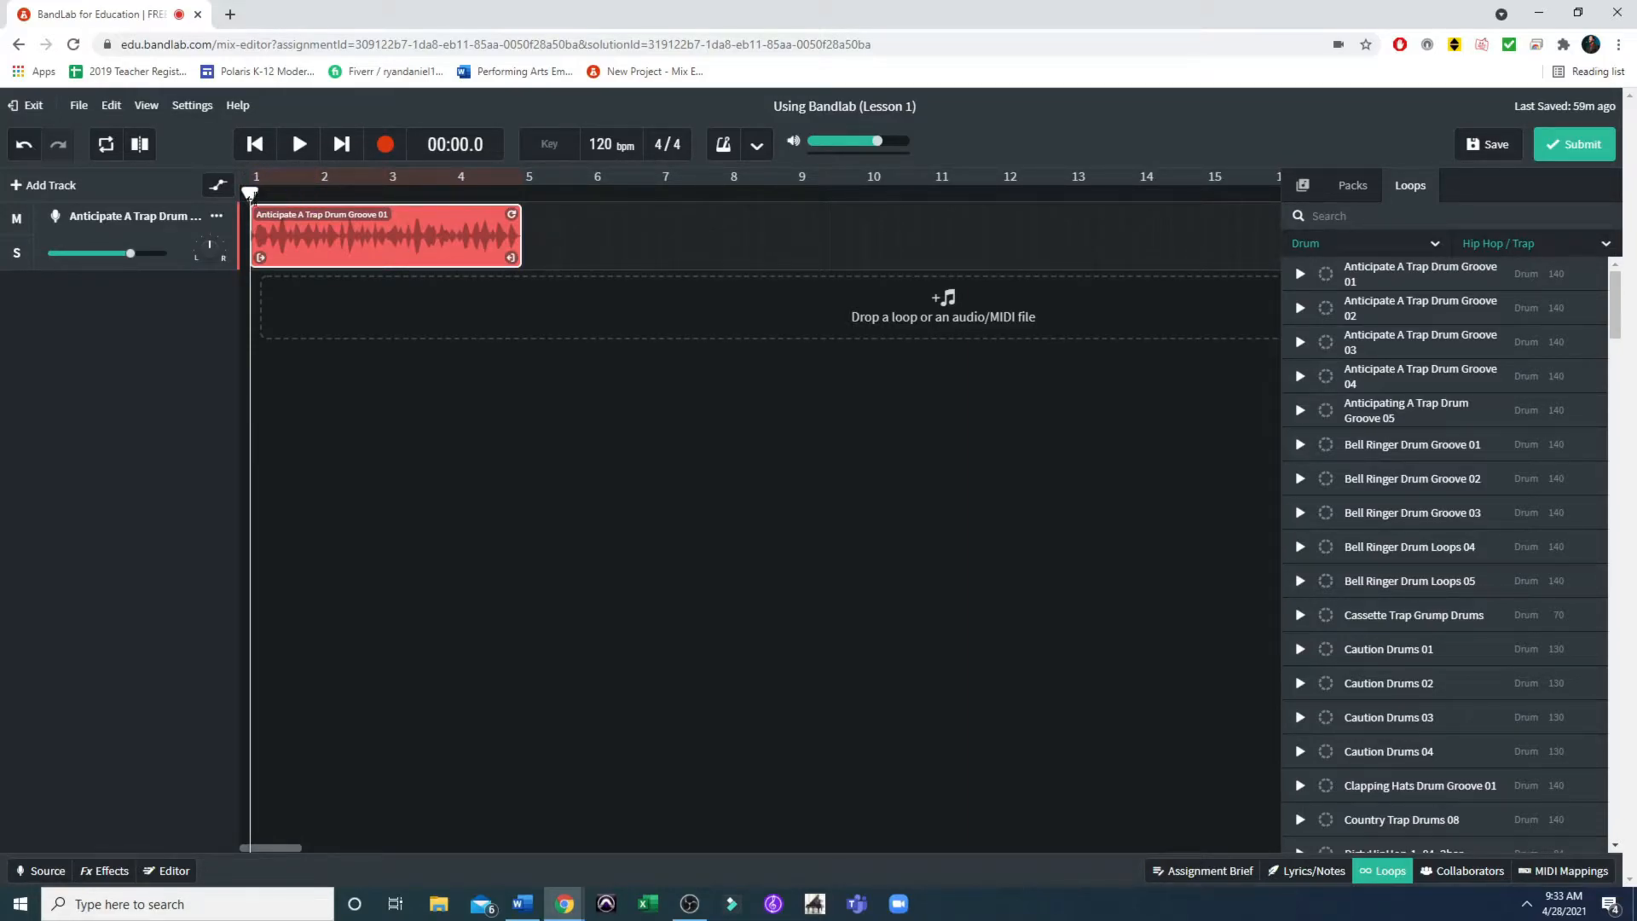
Move the playhead to several points along the drum loop and play a short passage from 00:03.5
drag(316, 196, 522, 194)
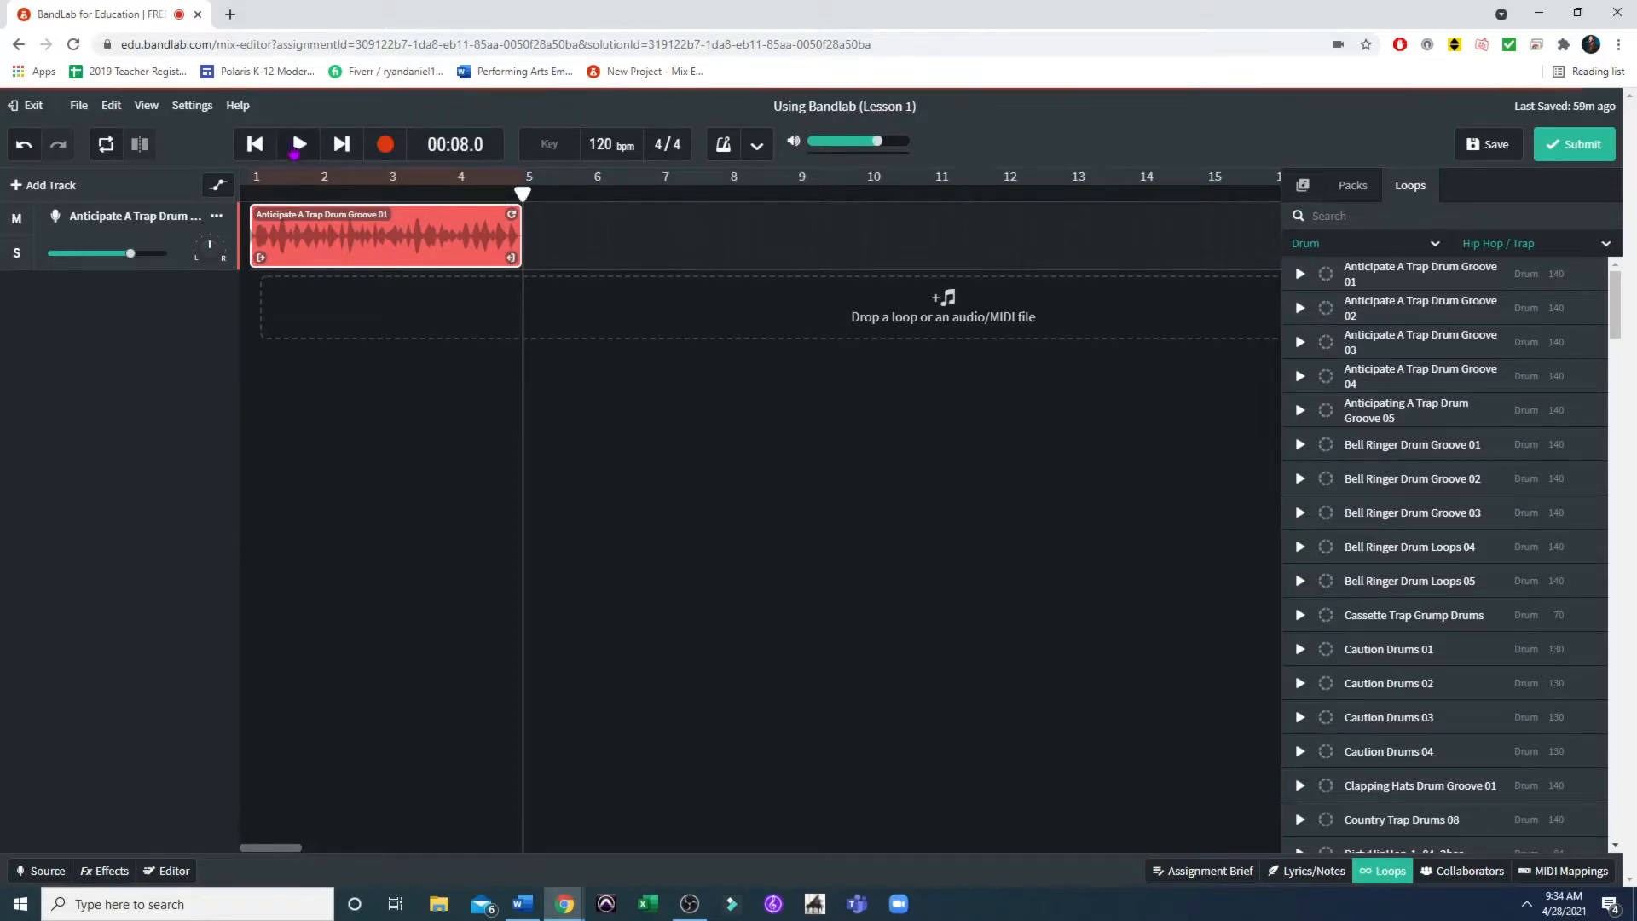
click(256, 151)
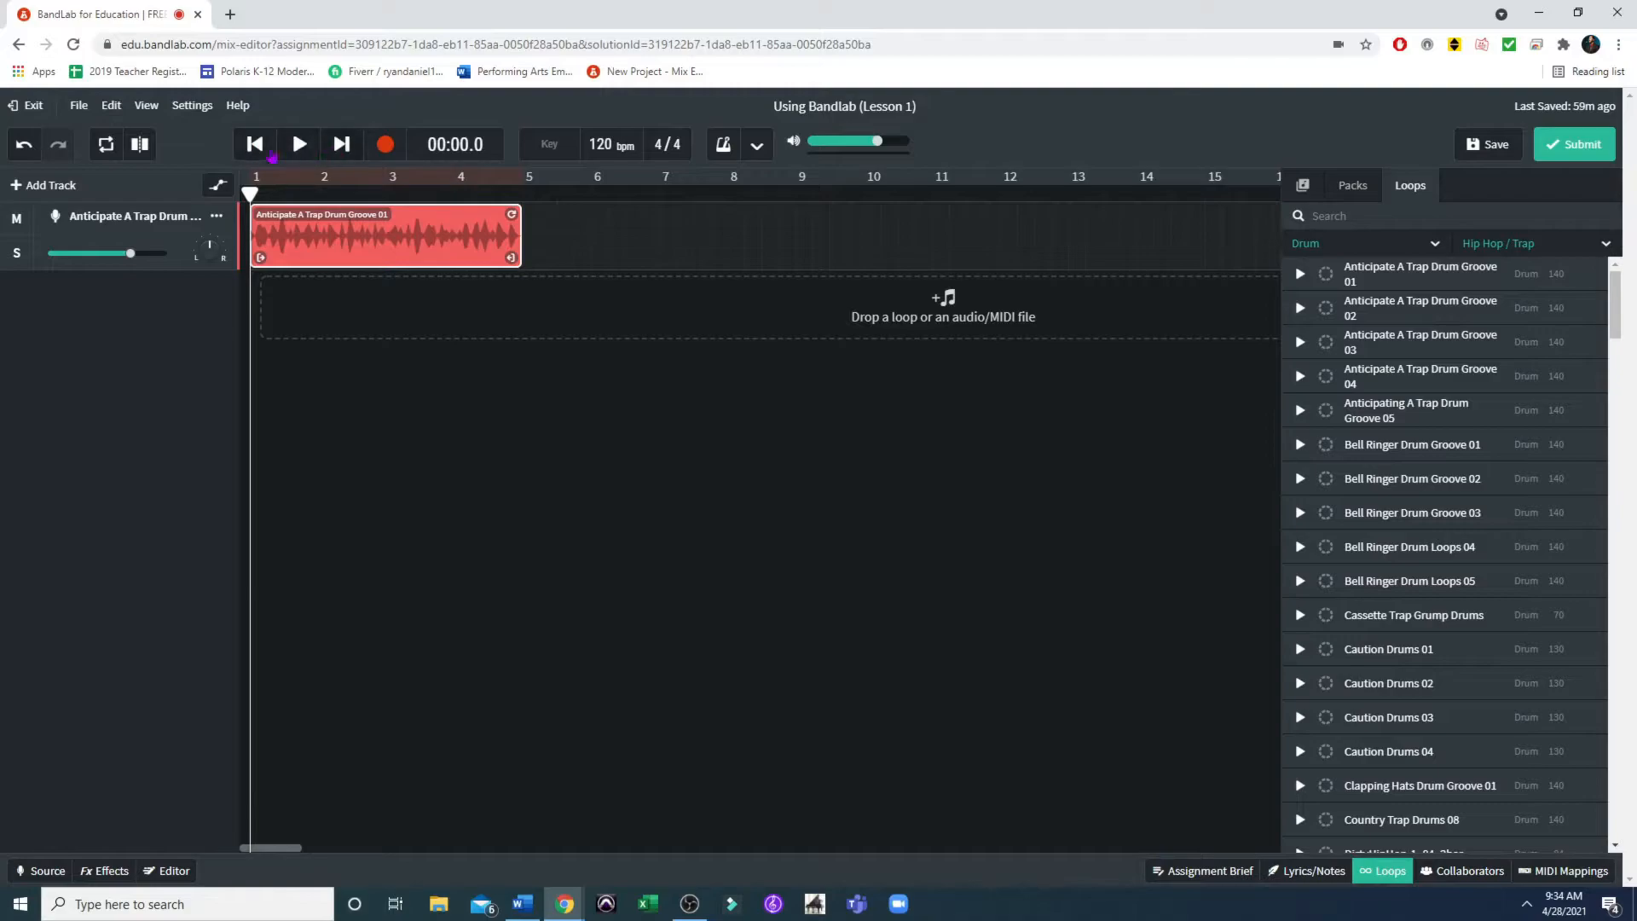
drag(249, 193, 386, 193)
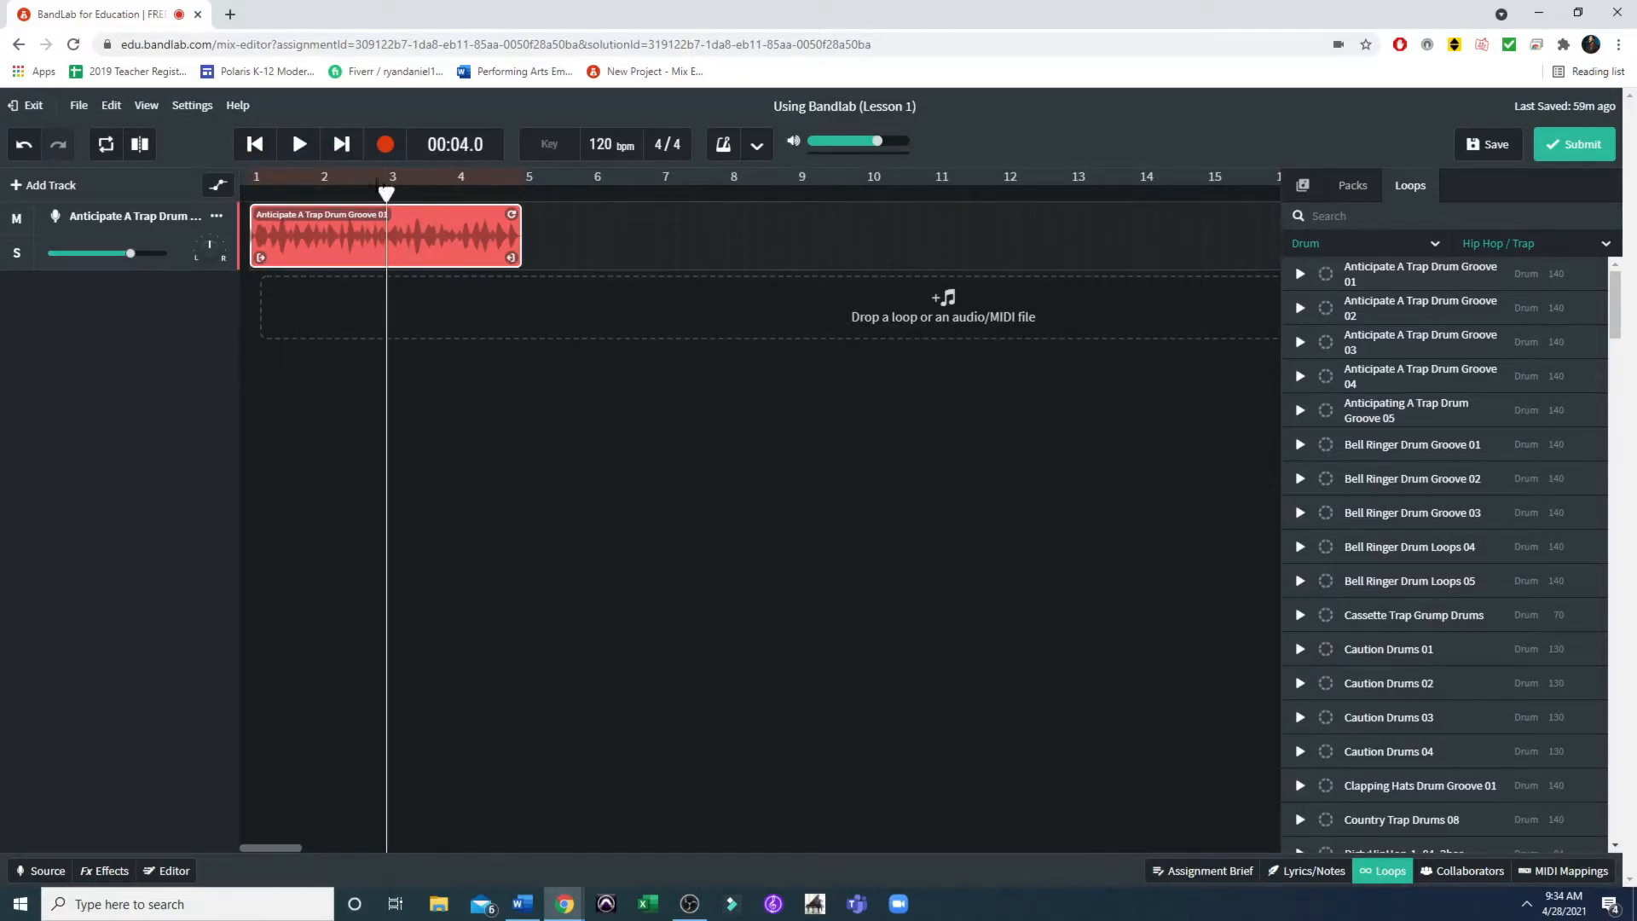
click(255, 144)
drag(250, 193, 369, 193)
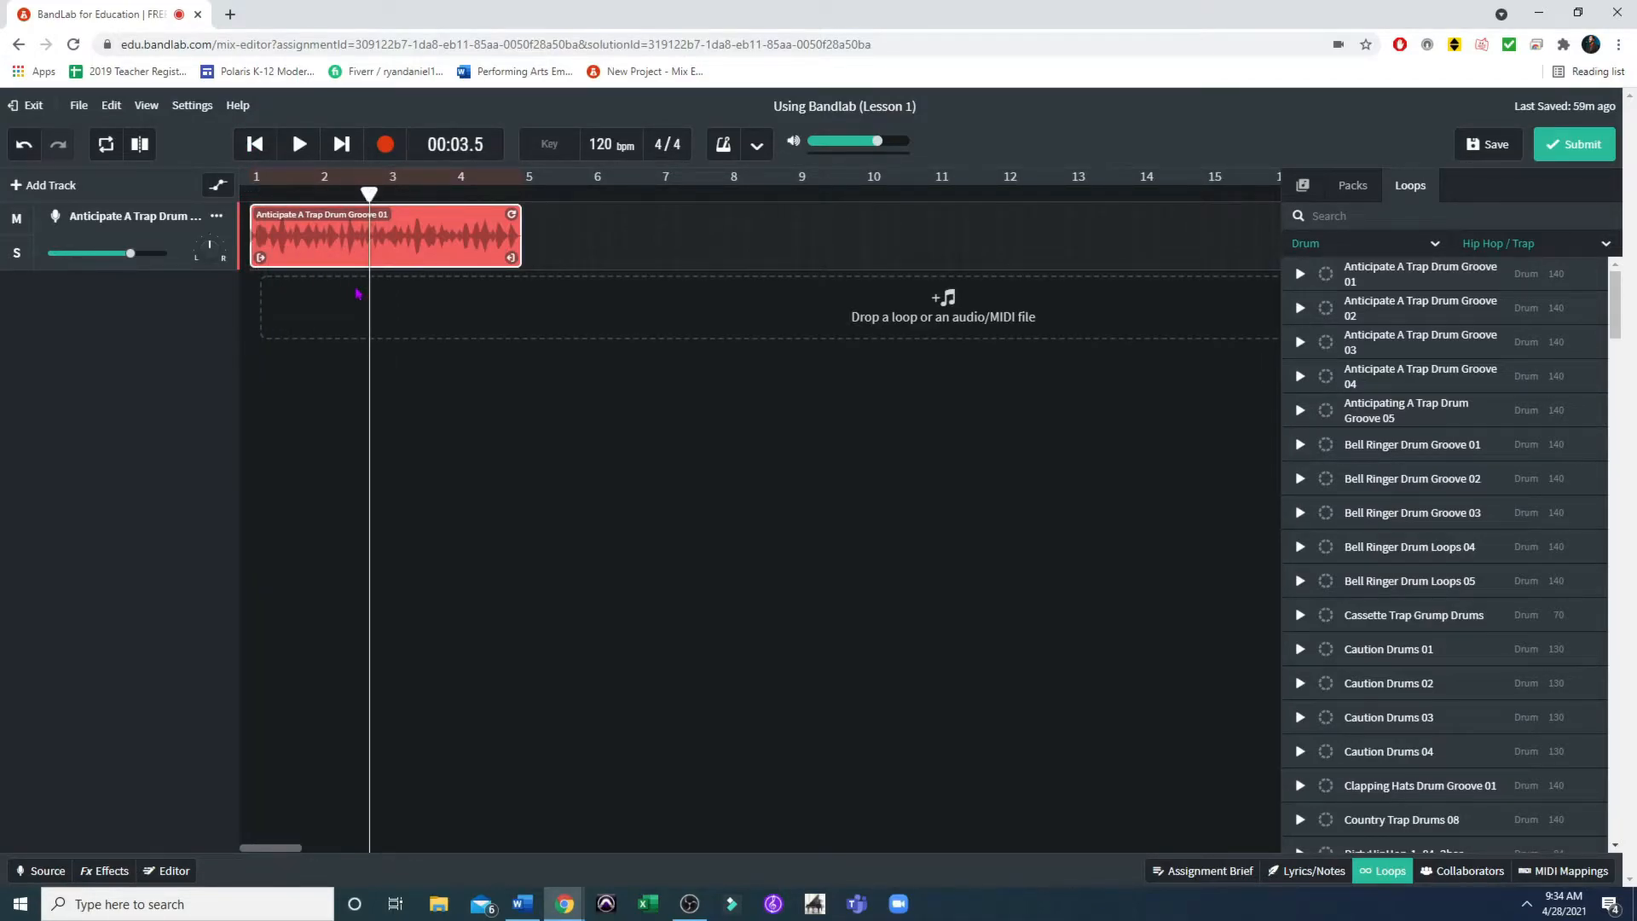
click(297, 145)
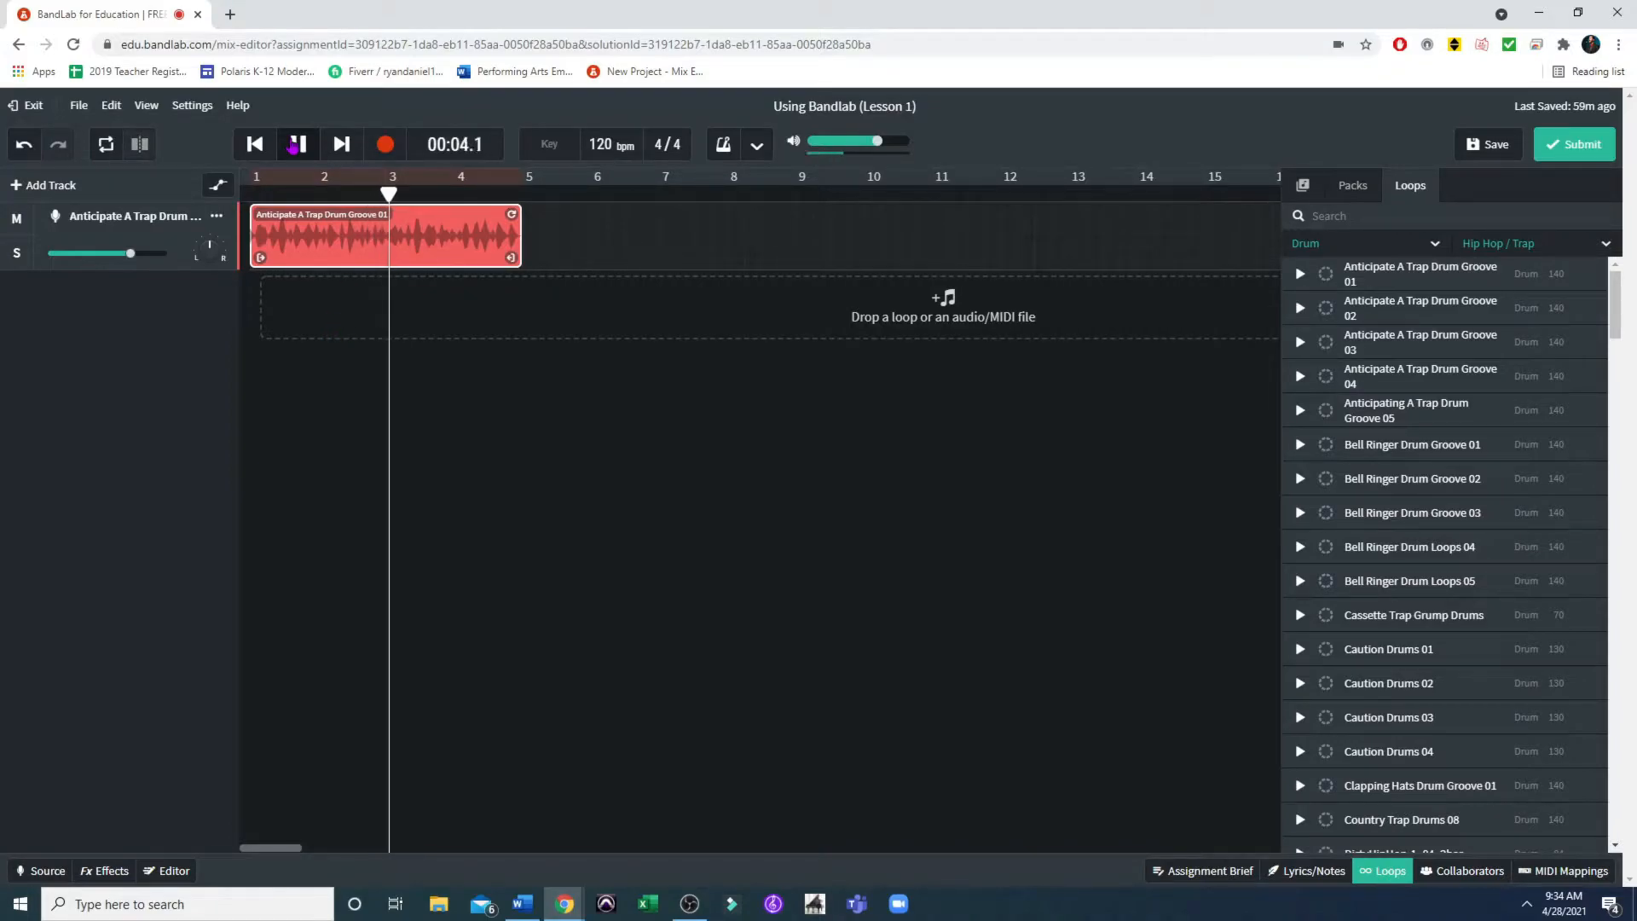
click(296, 145)
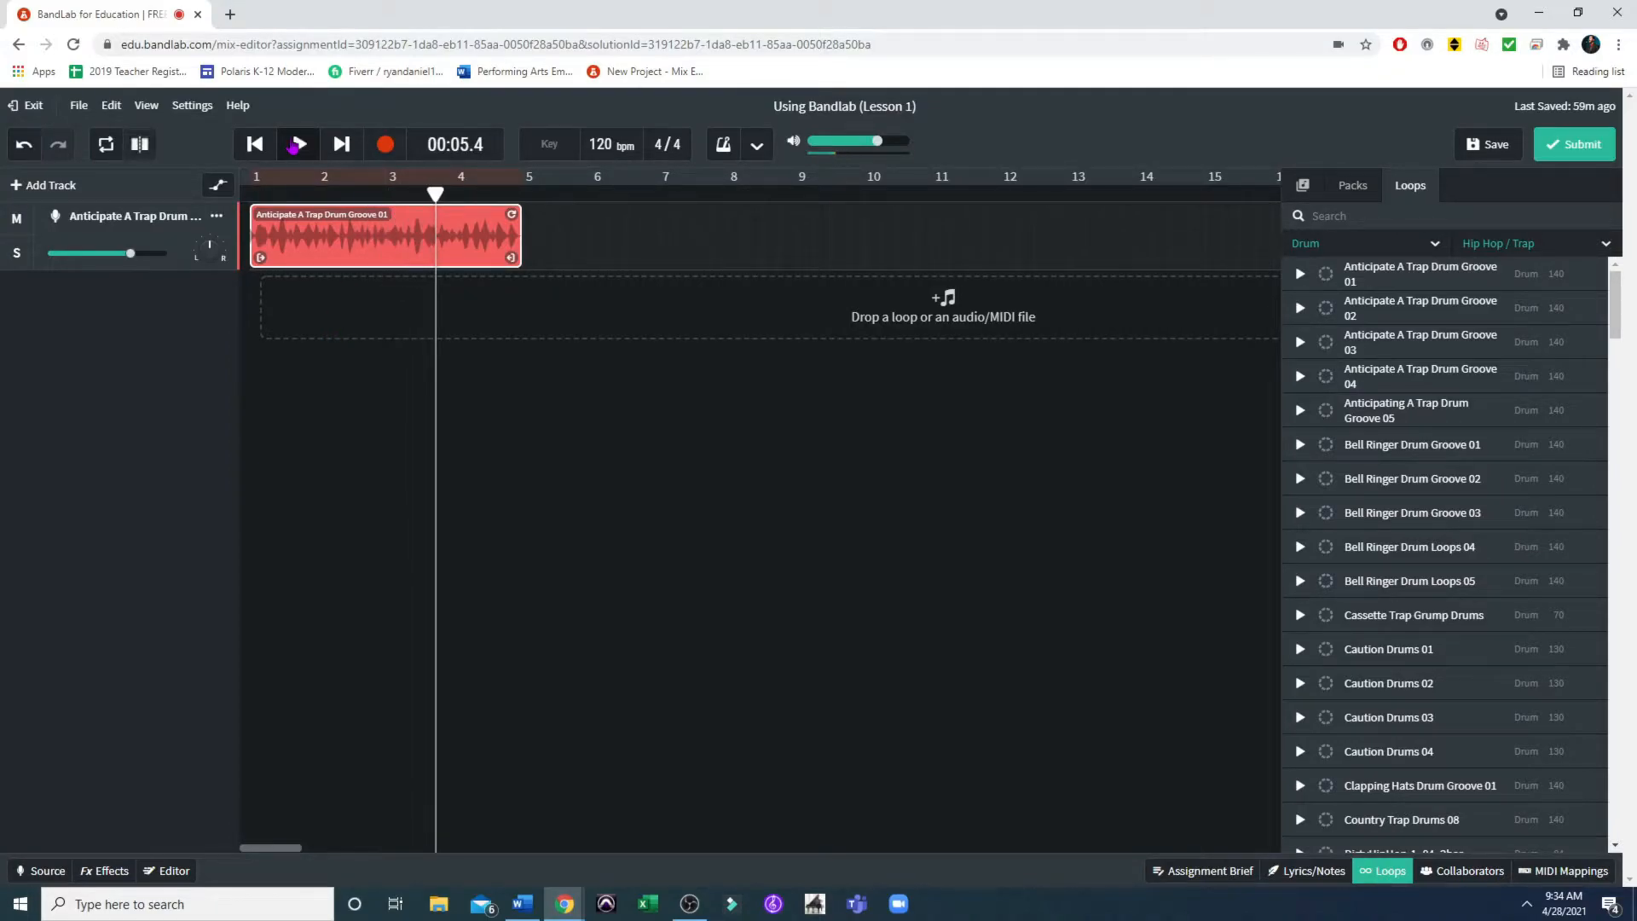
Play the drum loop from the beginning of the song past its end and stop playback
click(251, 150)
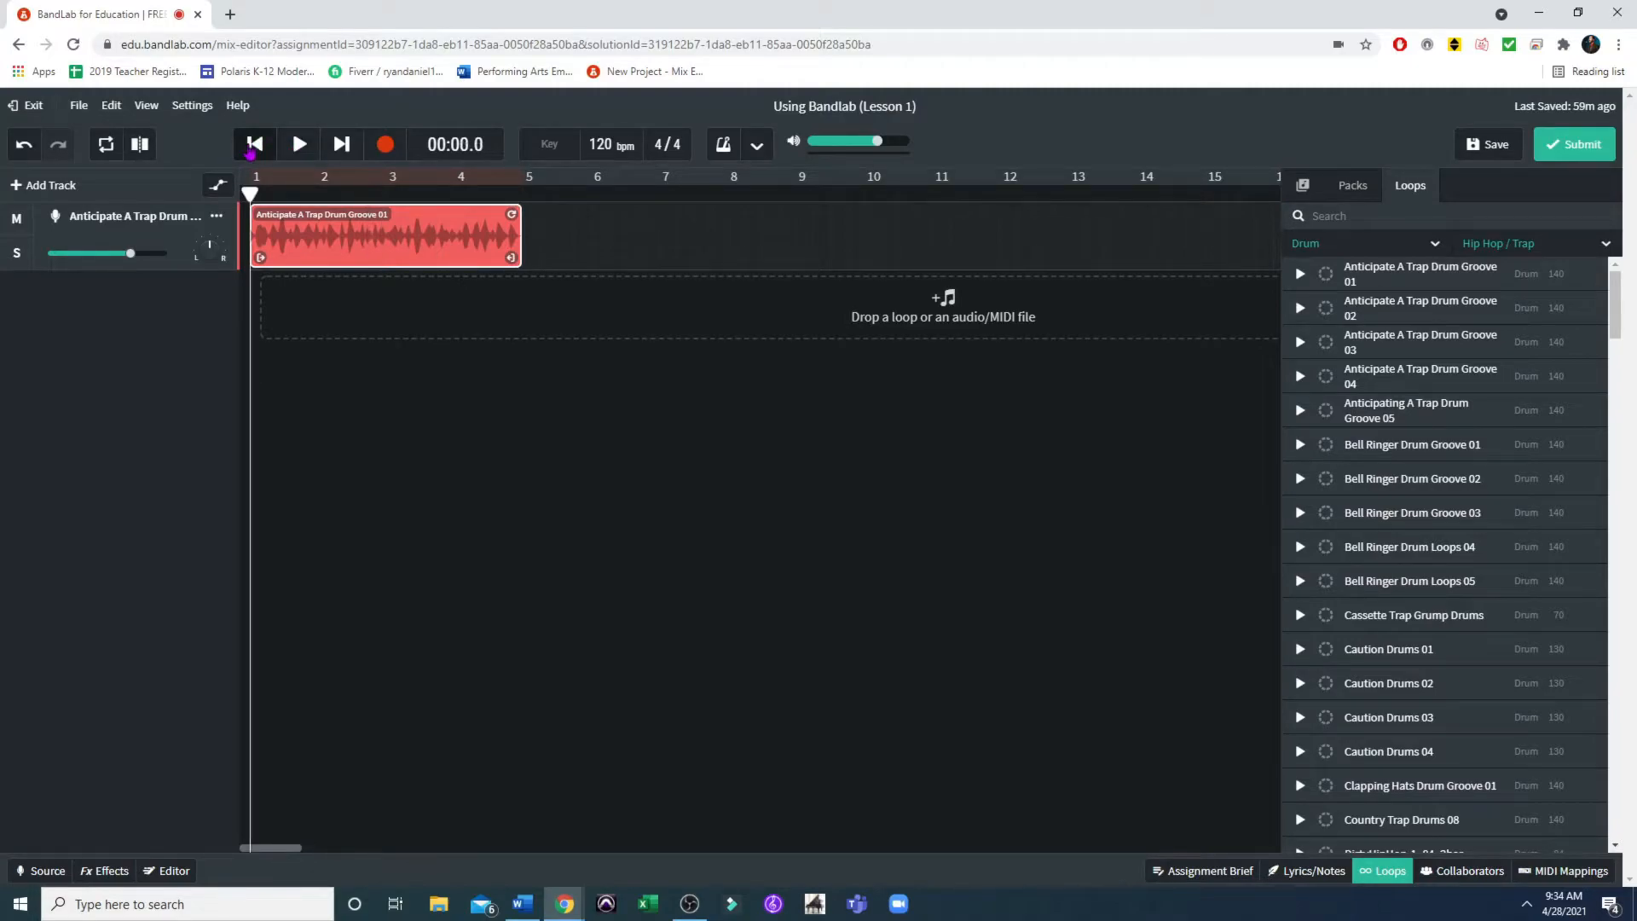
click(297, 145)
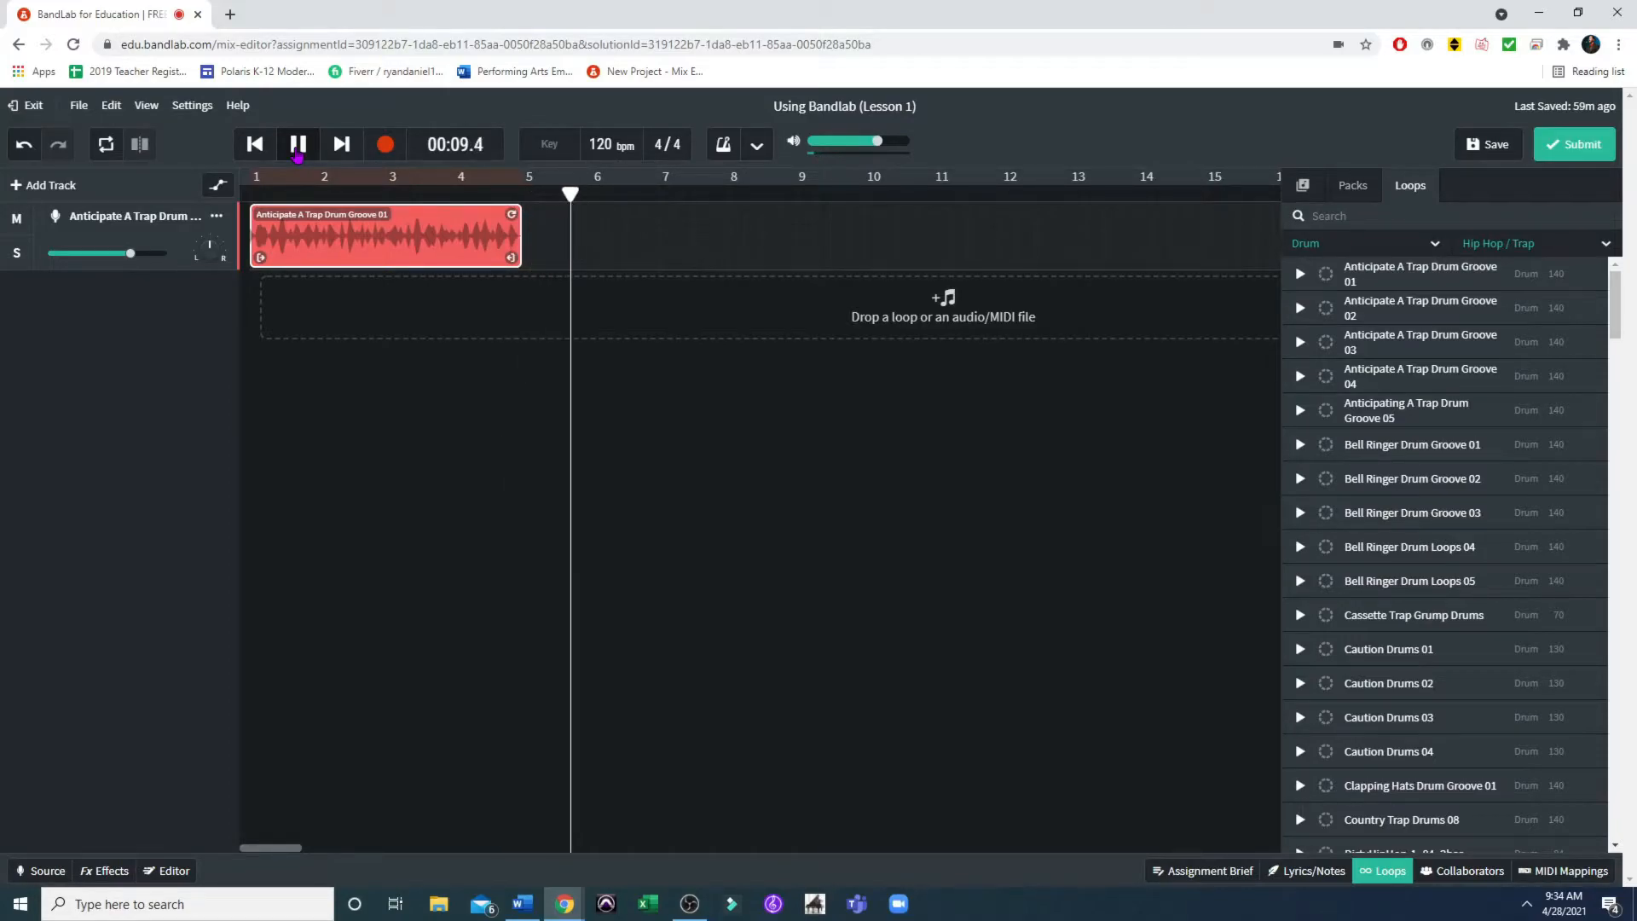
click(298, 145)
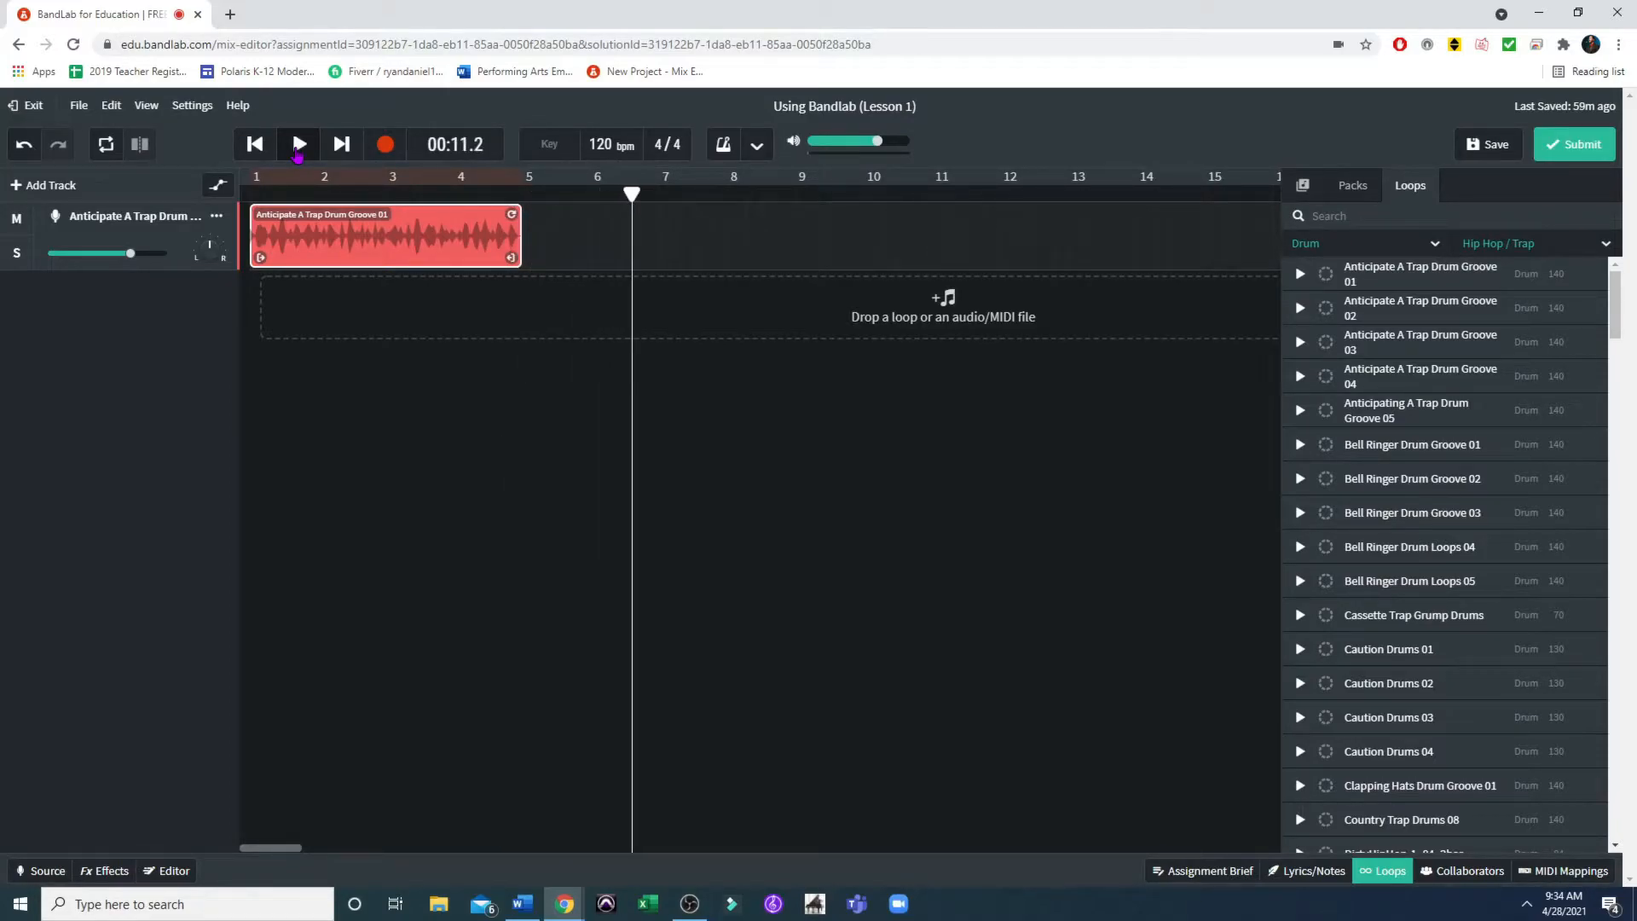
Copy the Anticipate A Trap Drum Groove 01 region and paste it at 00:08.0, directly after the original on the drum track
click(389, 436)
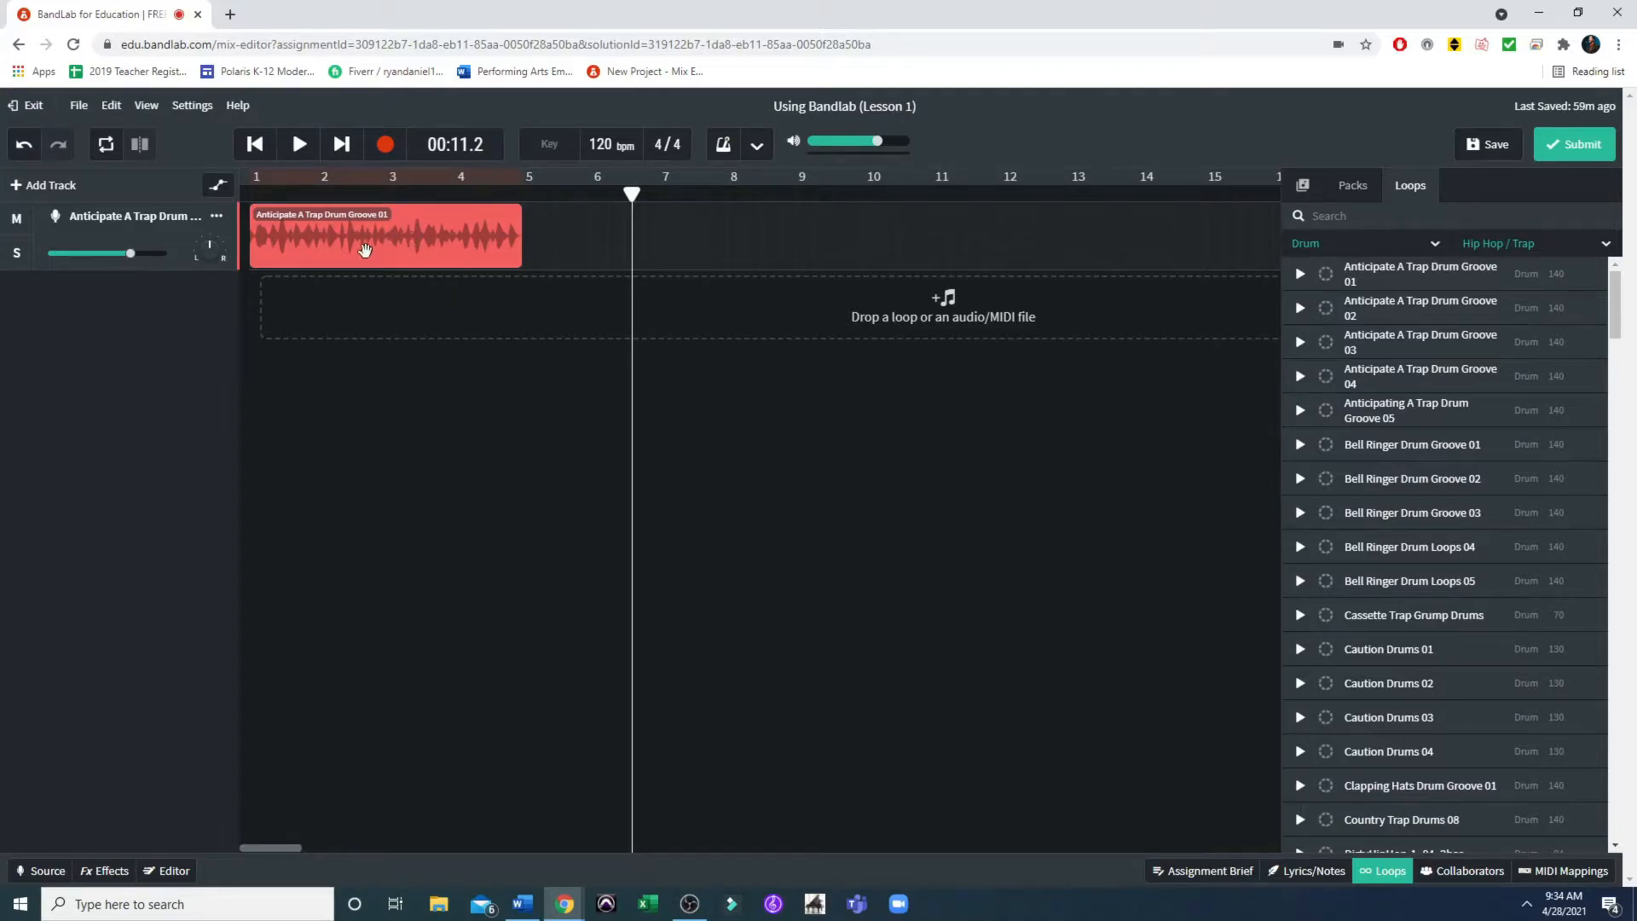
mouse_move(360, 238)
mouse_down()
mouse_move(388, 242)
mouse_move(361, 247)
mouse_move(371, 263)
mouse_up()
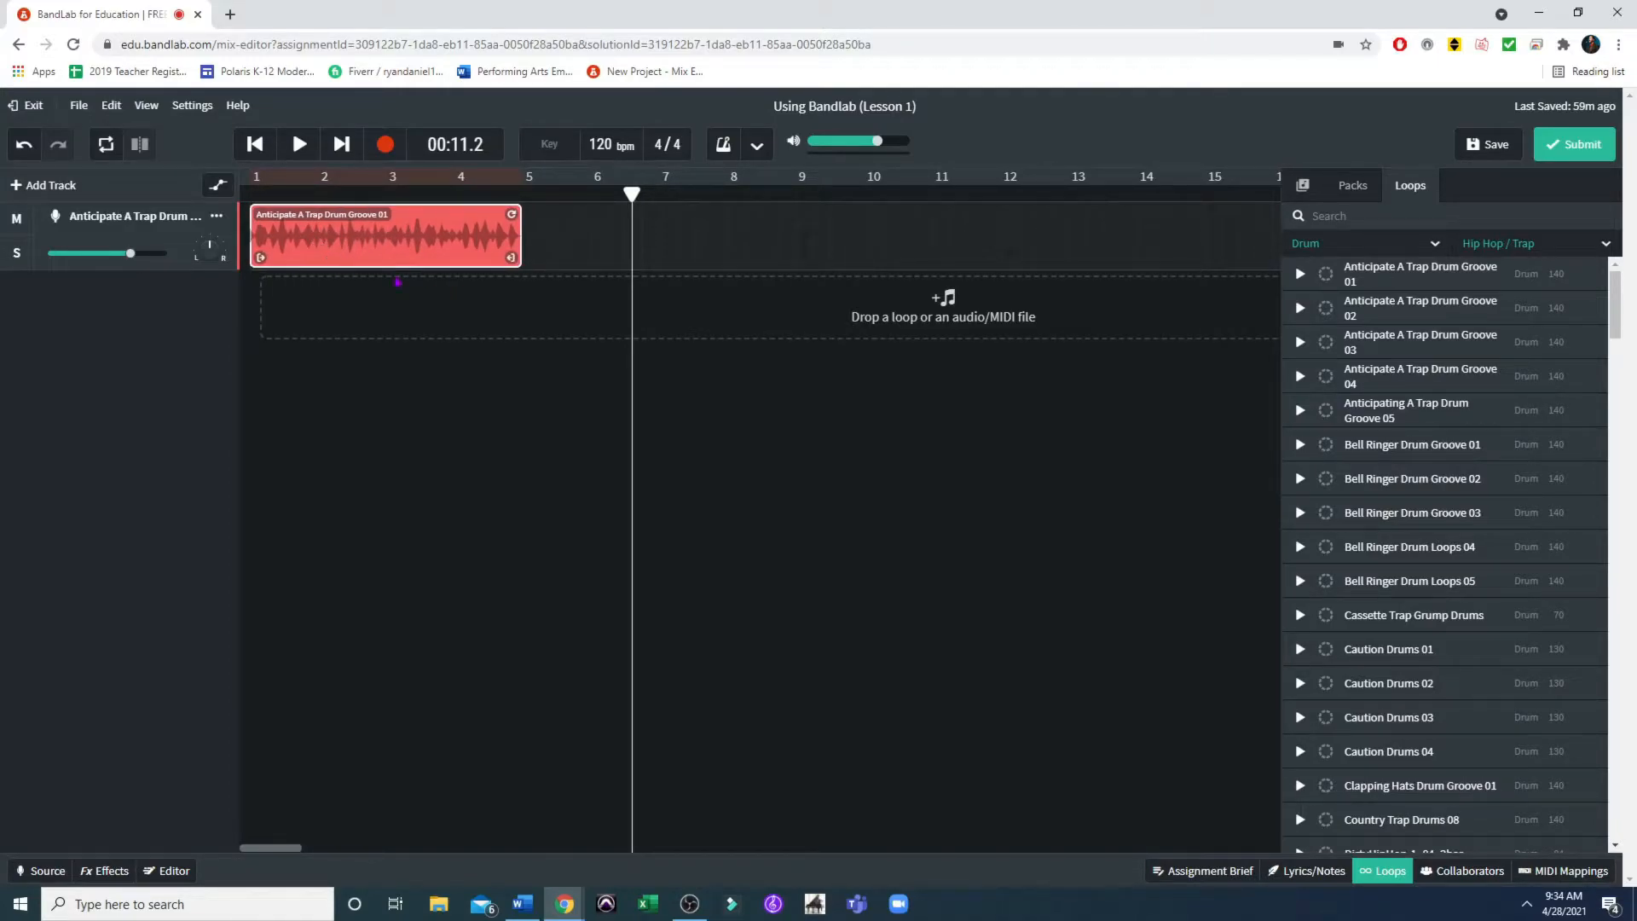
drag(632, 193, 523, 193)
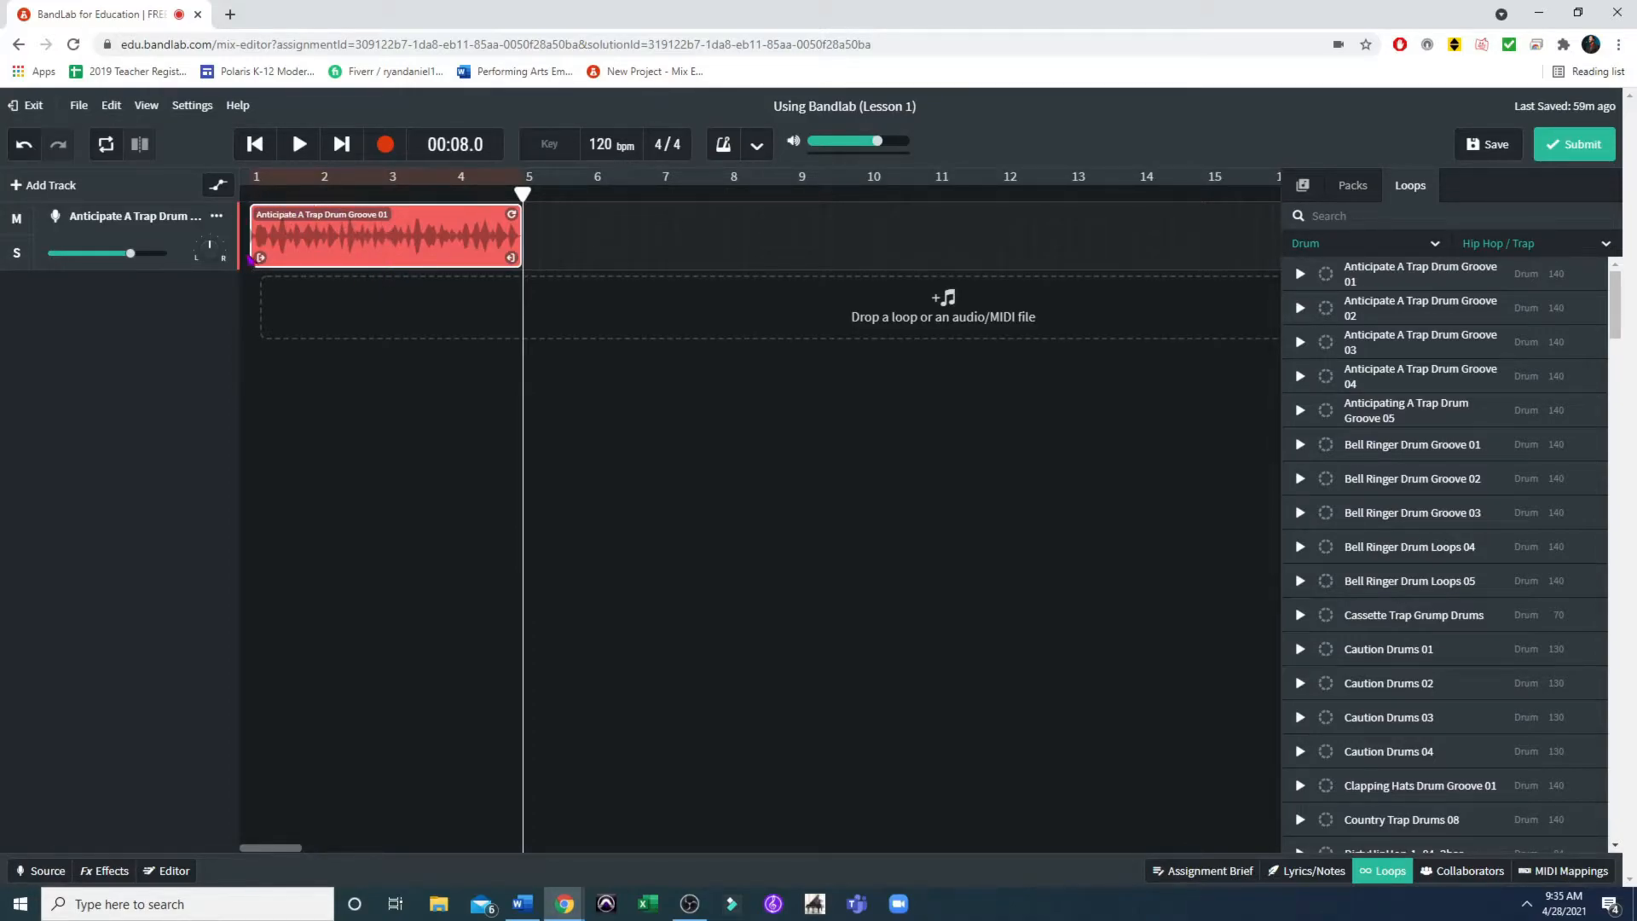
right_click(364, 246)
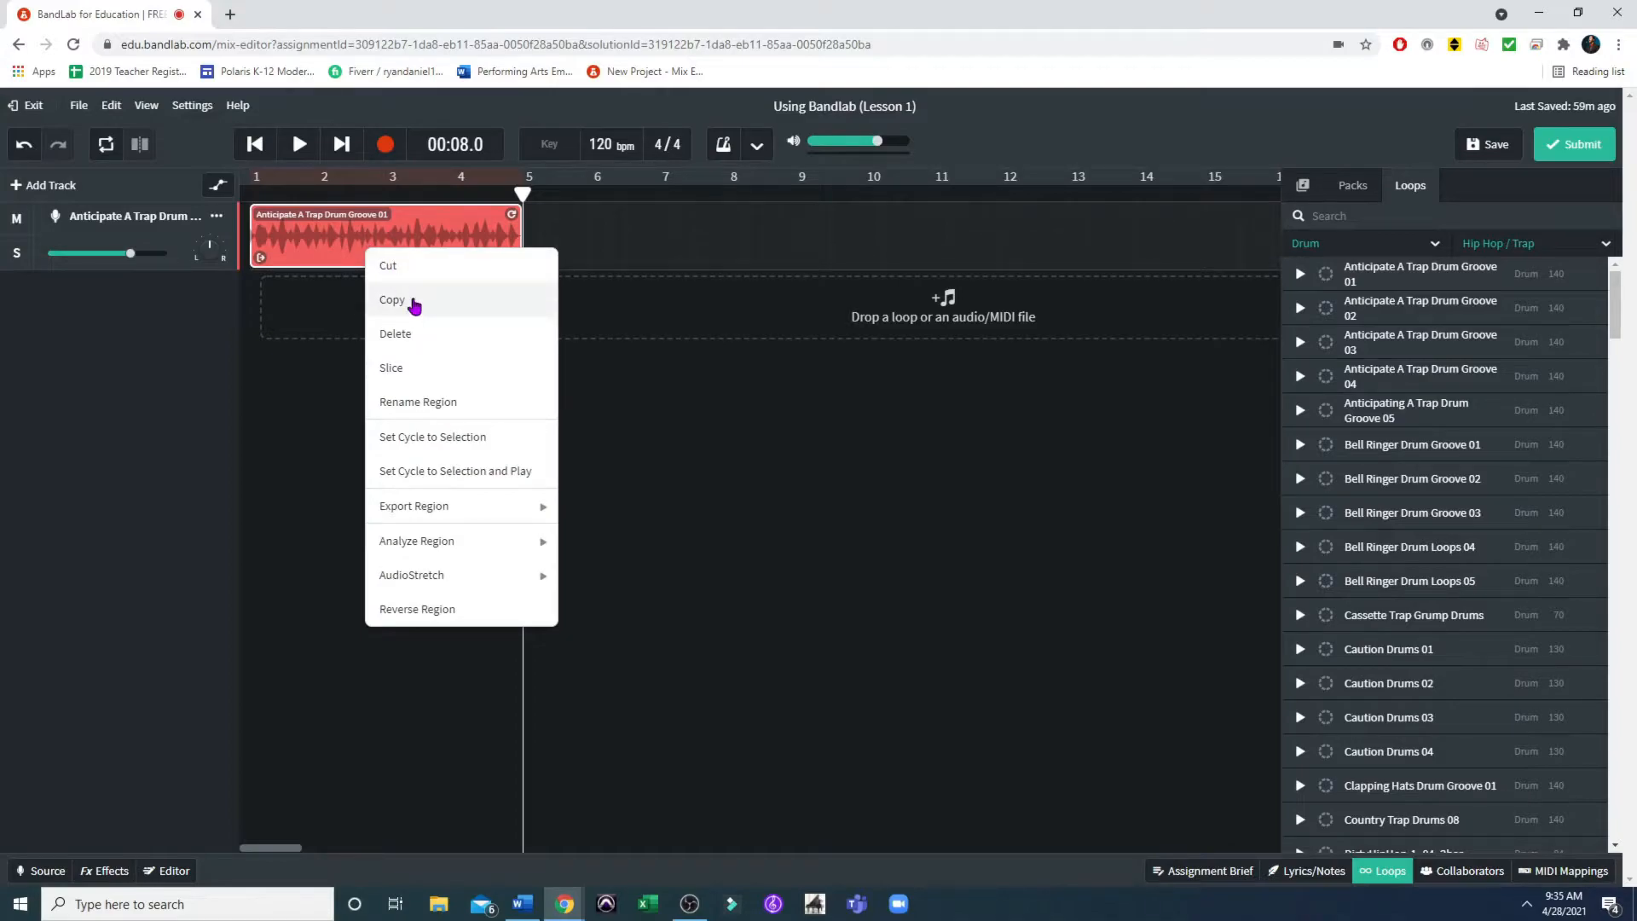
click(413, 305)
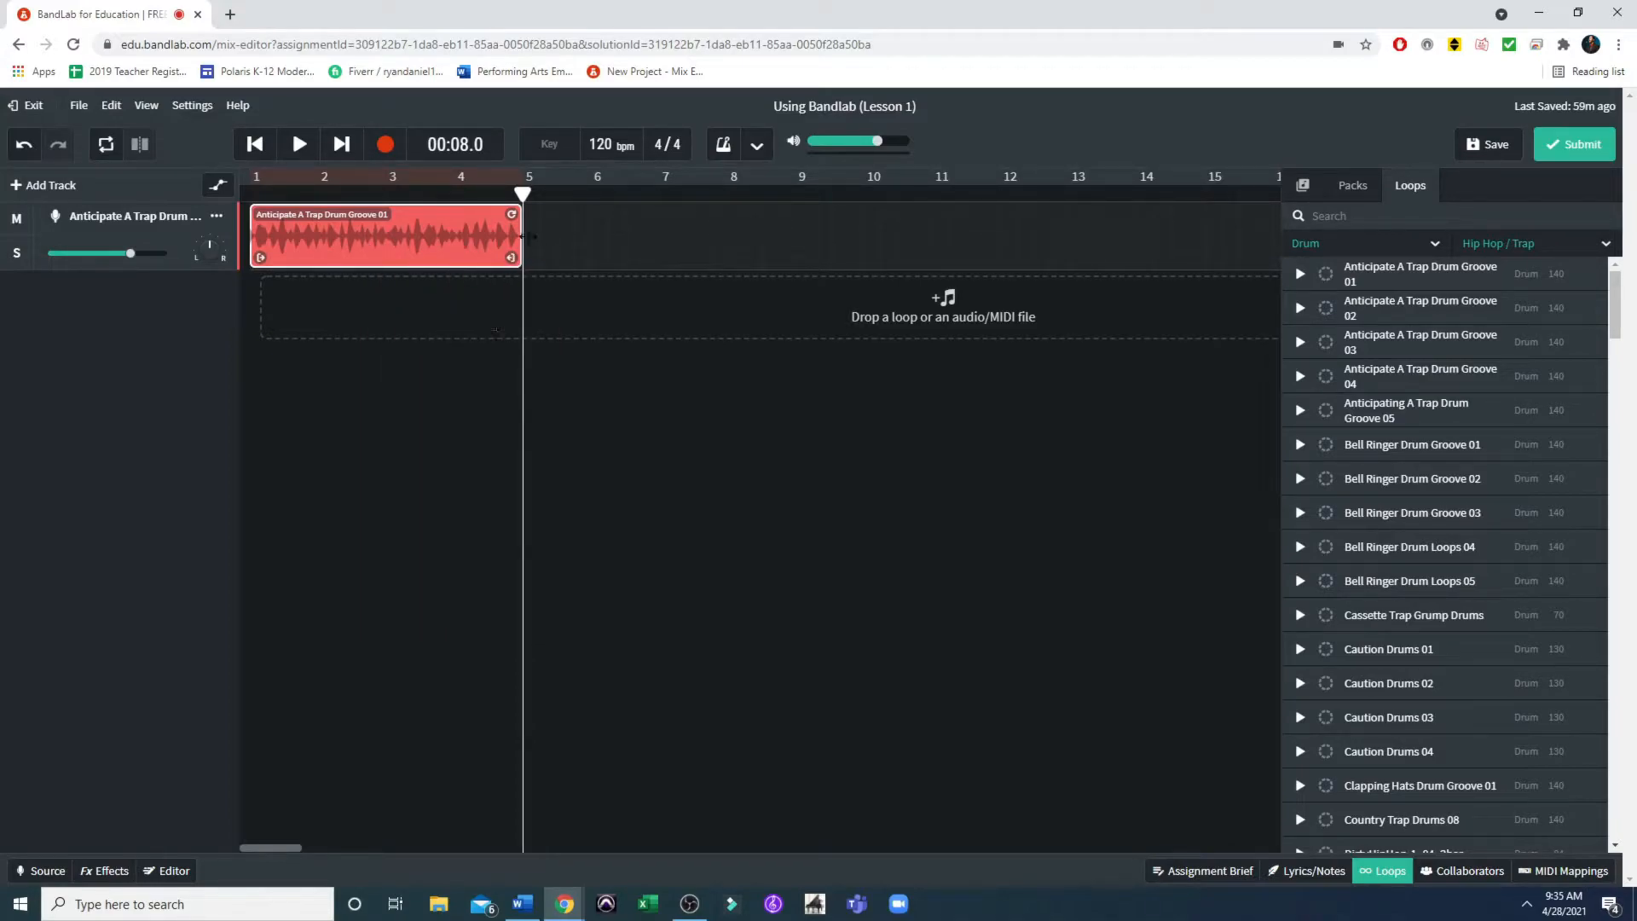
right_click(541, 247)
click(556, 258)
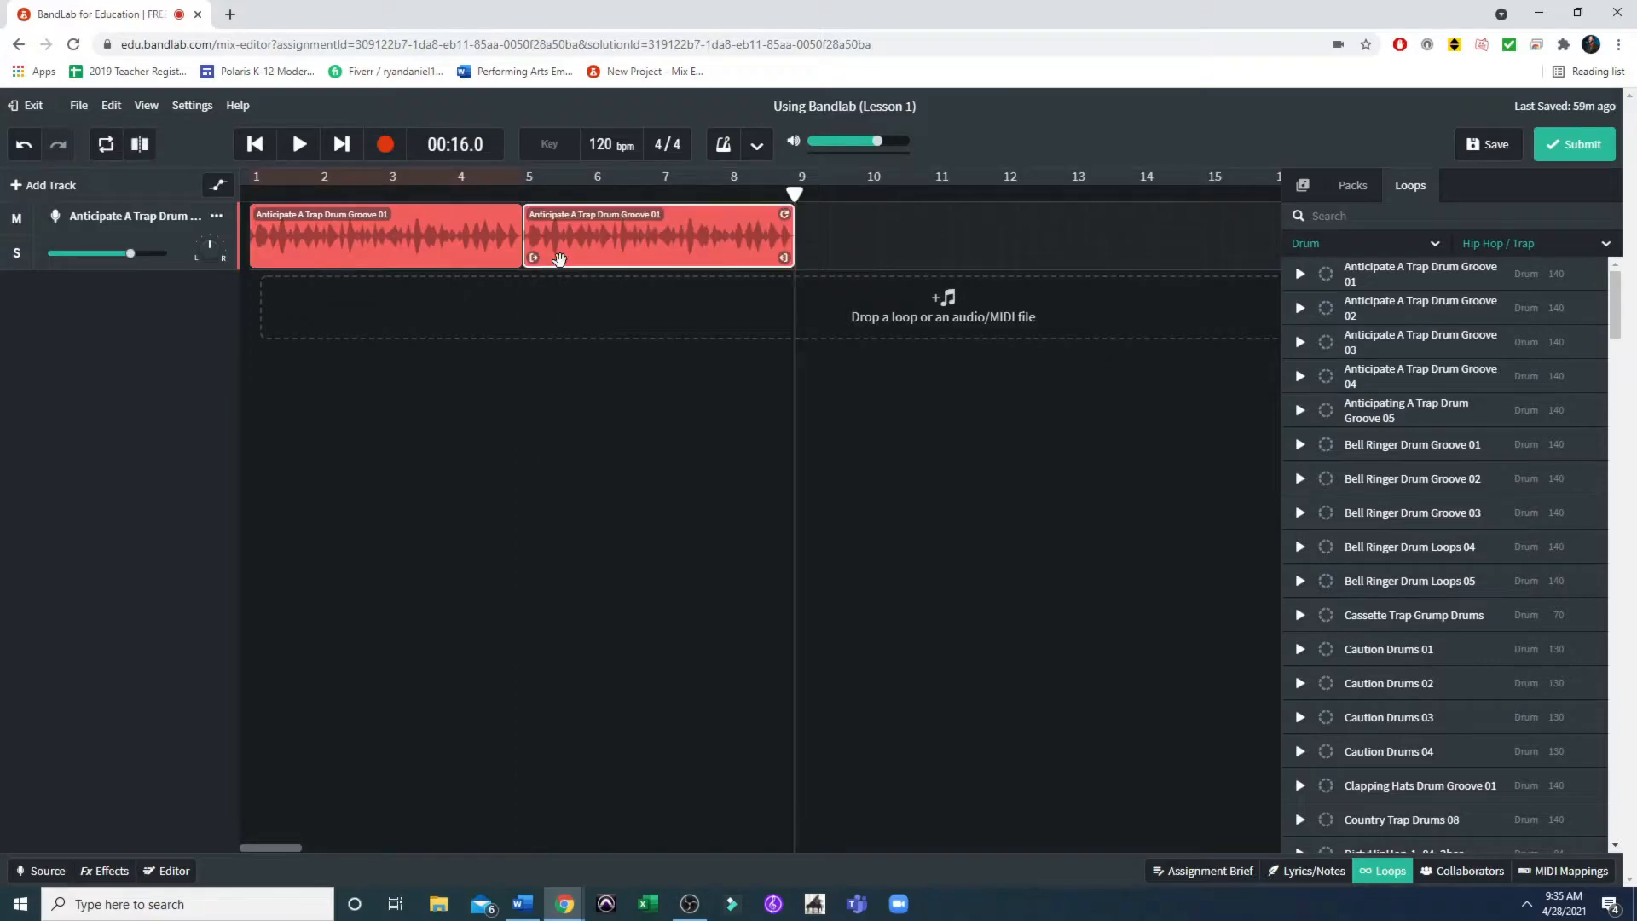
Paste two more copies of the drum loop end to end on the same track, filling it through measure 16
right_click(831, 247)
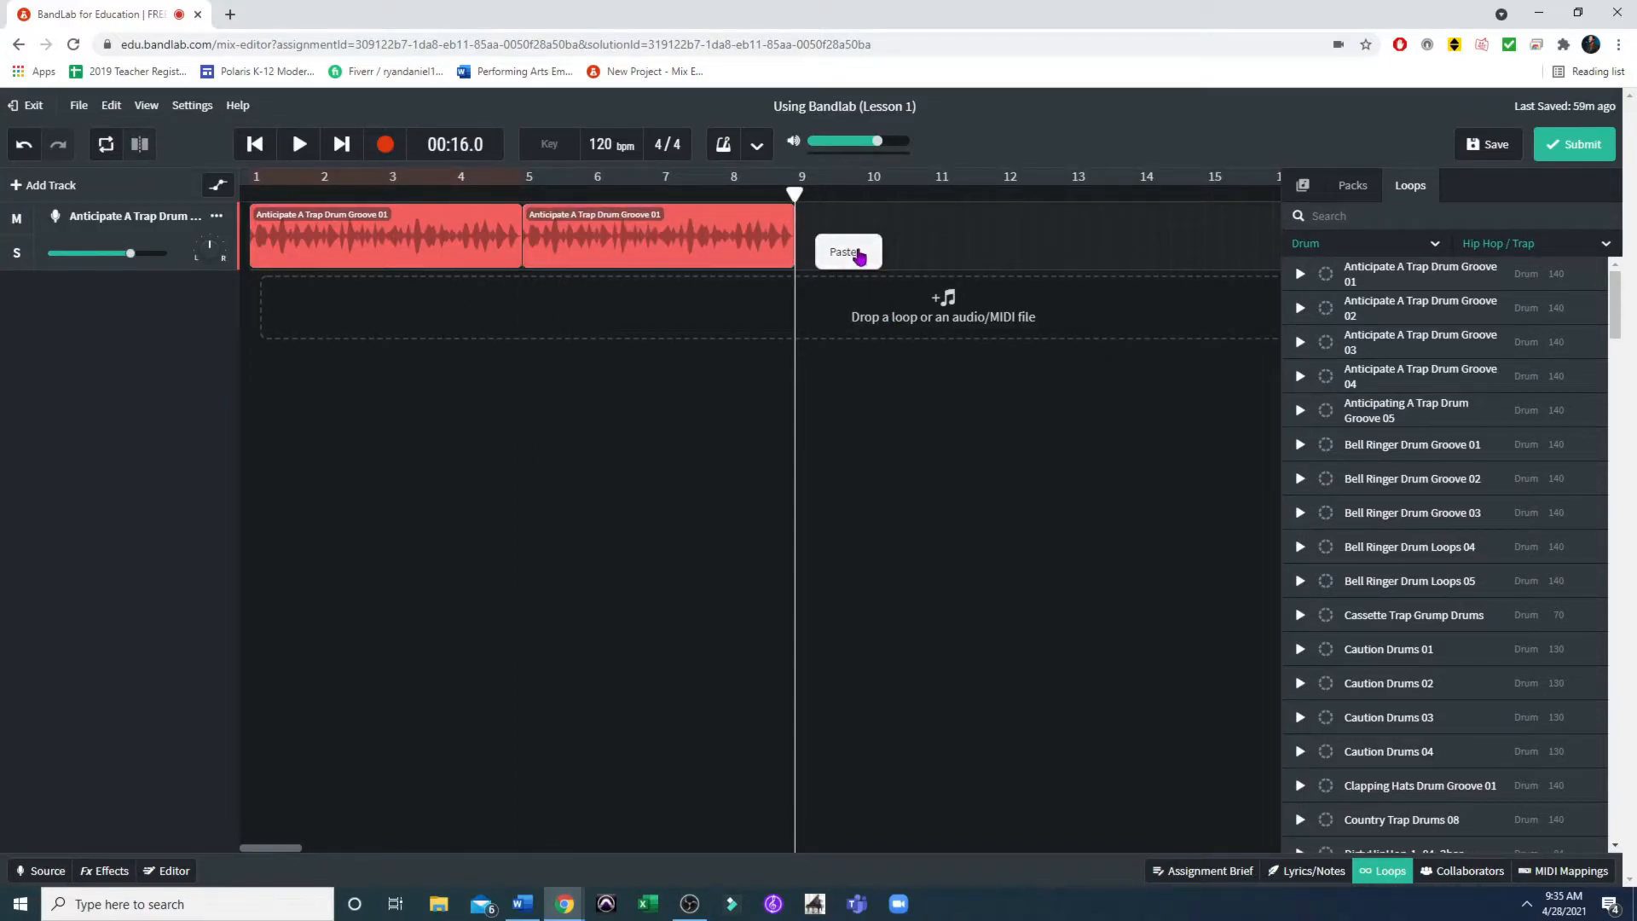
click(855, 256)
right_click(1061, 239)
click(1085, 252)
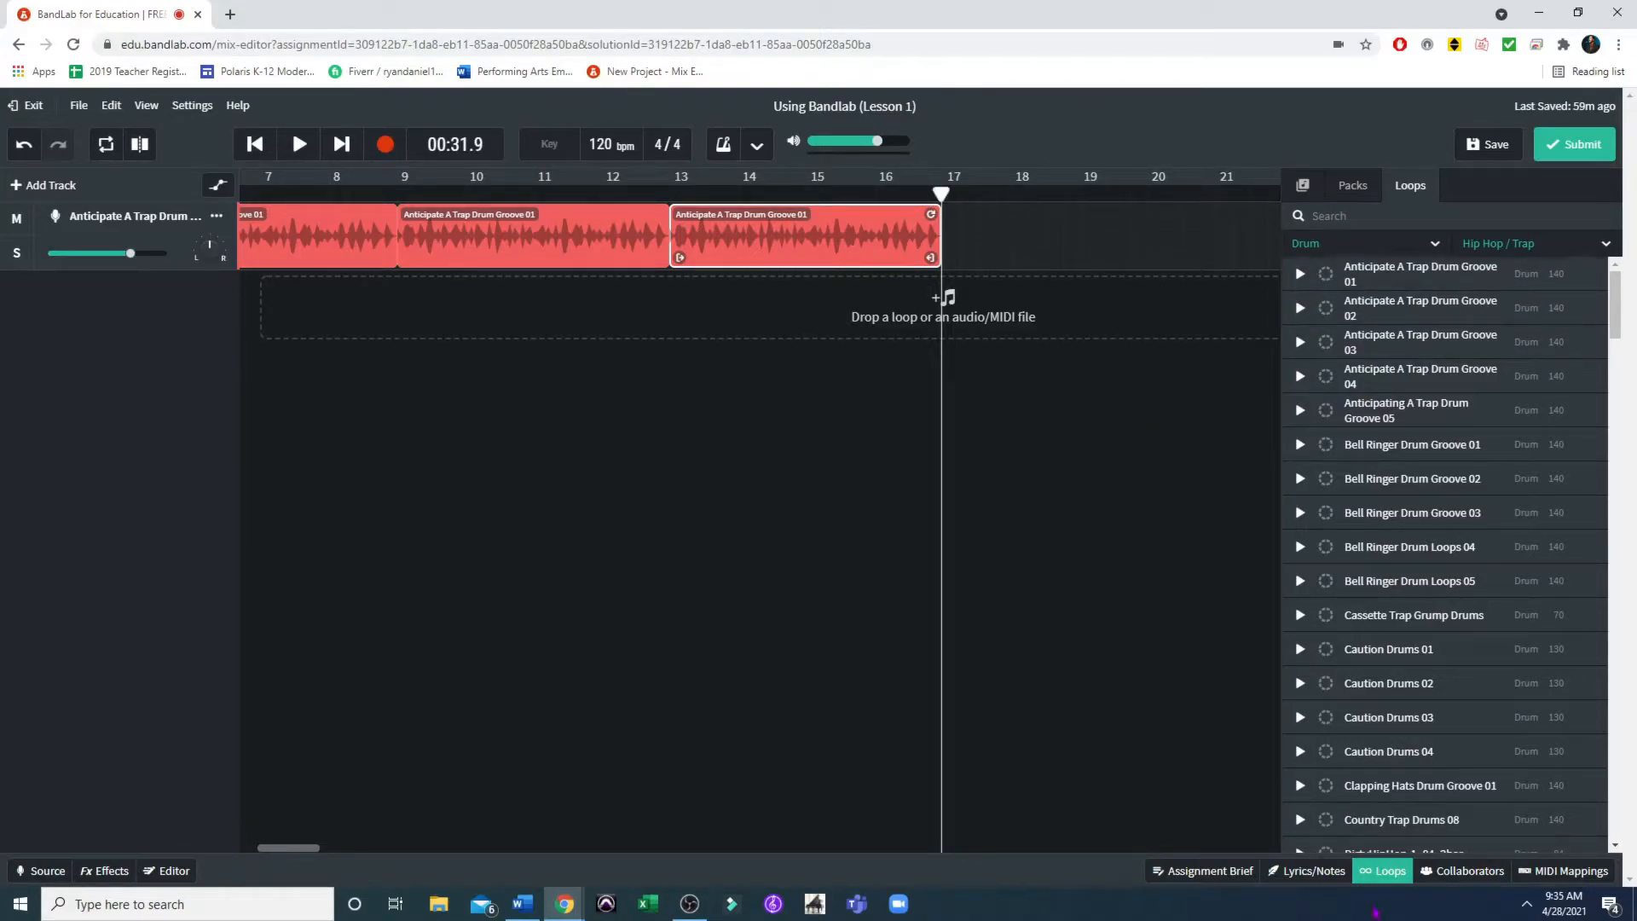
Hide the loop browser and examine the row of drum loops on the timeline at several zoom levels
click(1383, 872)
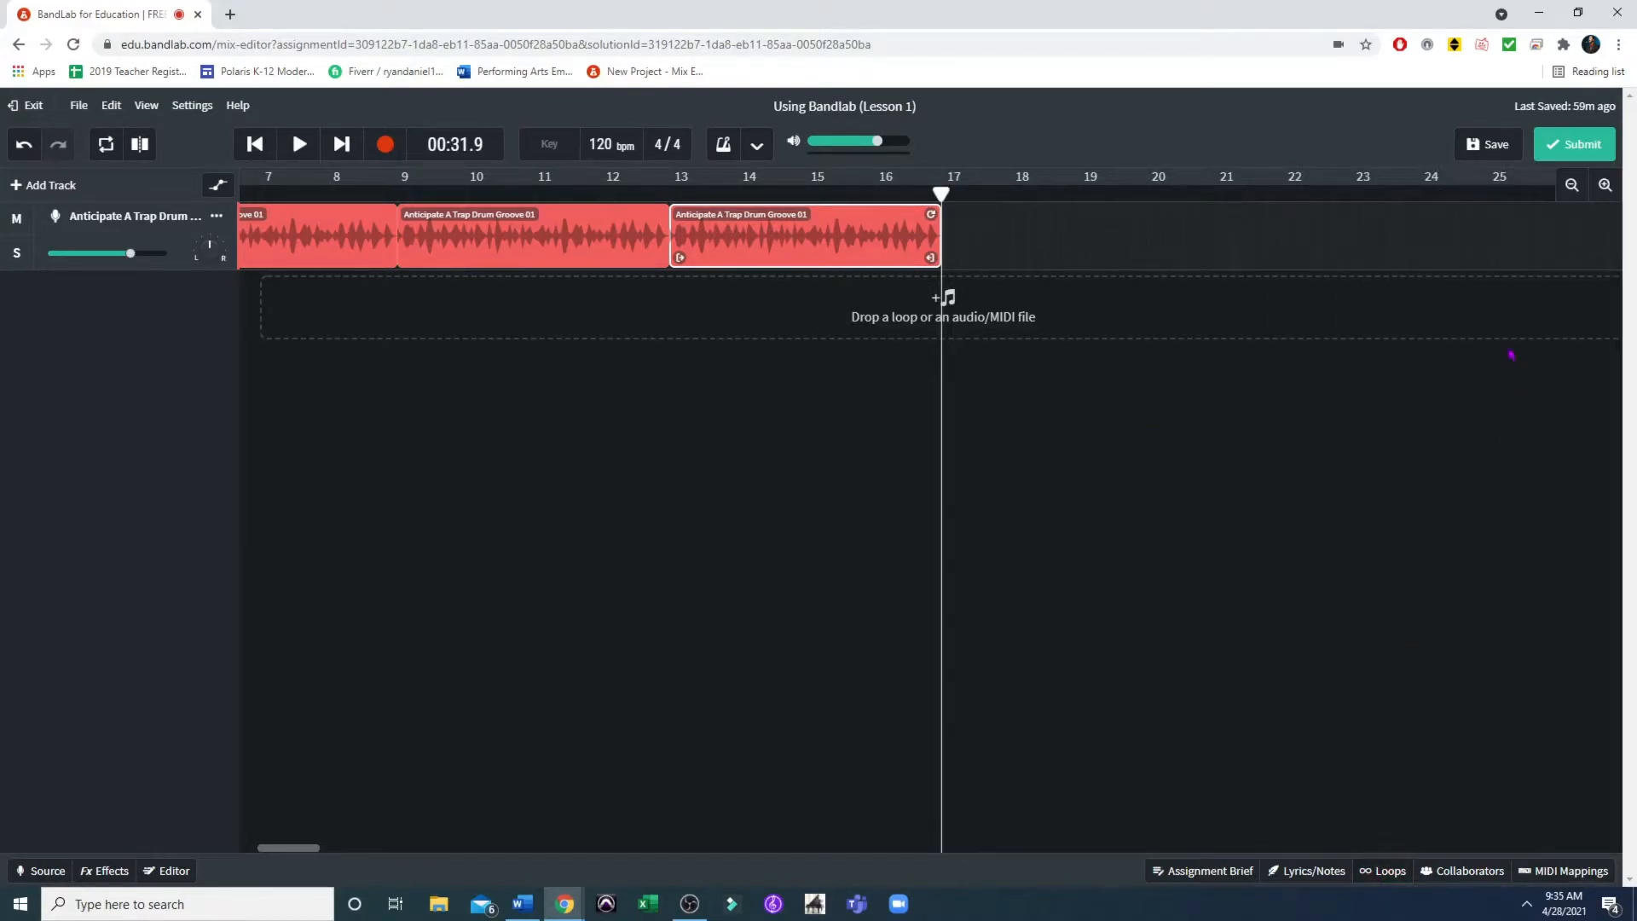
click(1571, 185)
click(1570, 185)
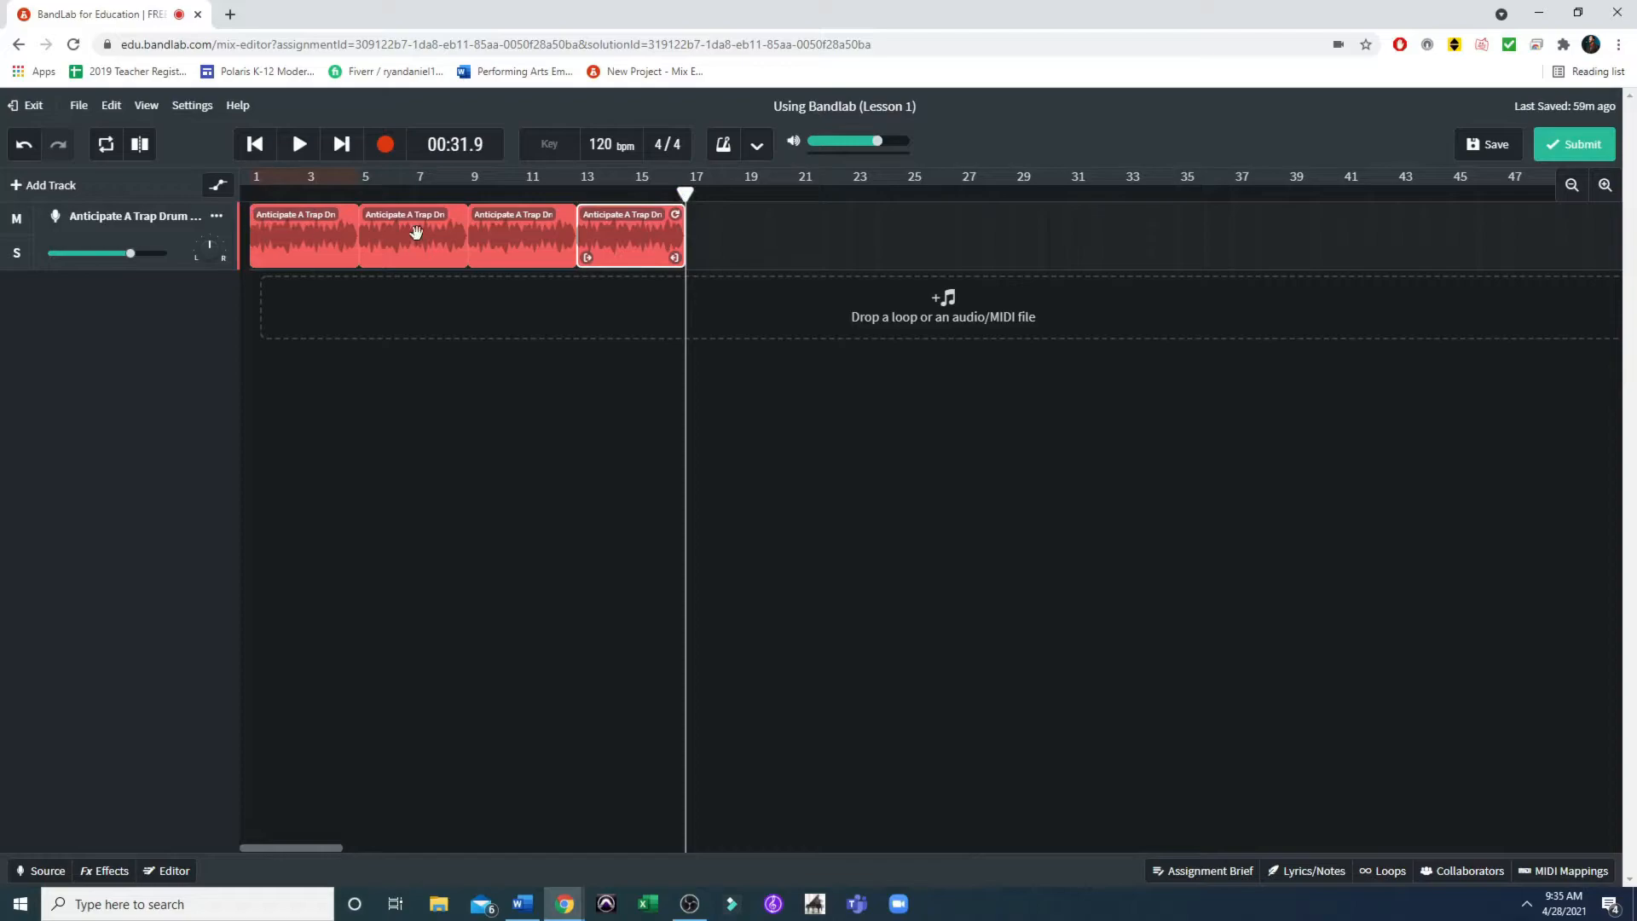
click(1604, 185)
click(1605, 185)
click(1605, 185)
click(1571, 185)
click(1572, 185)
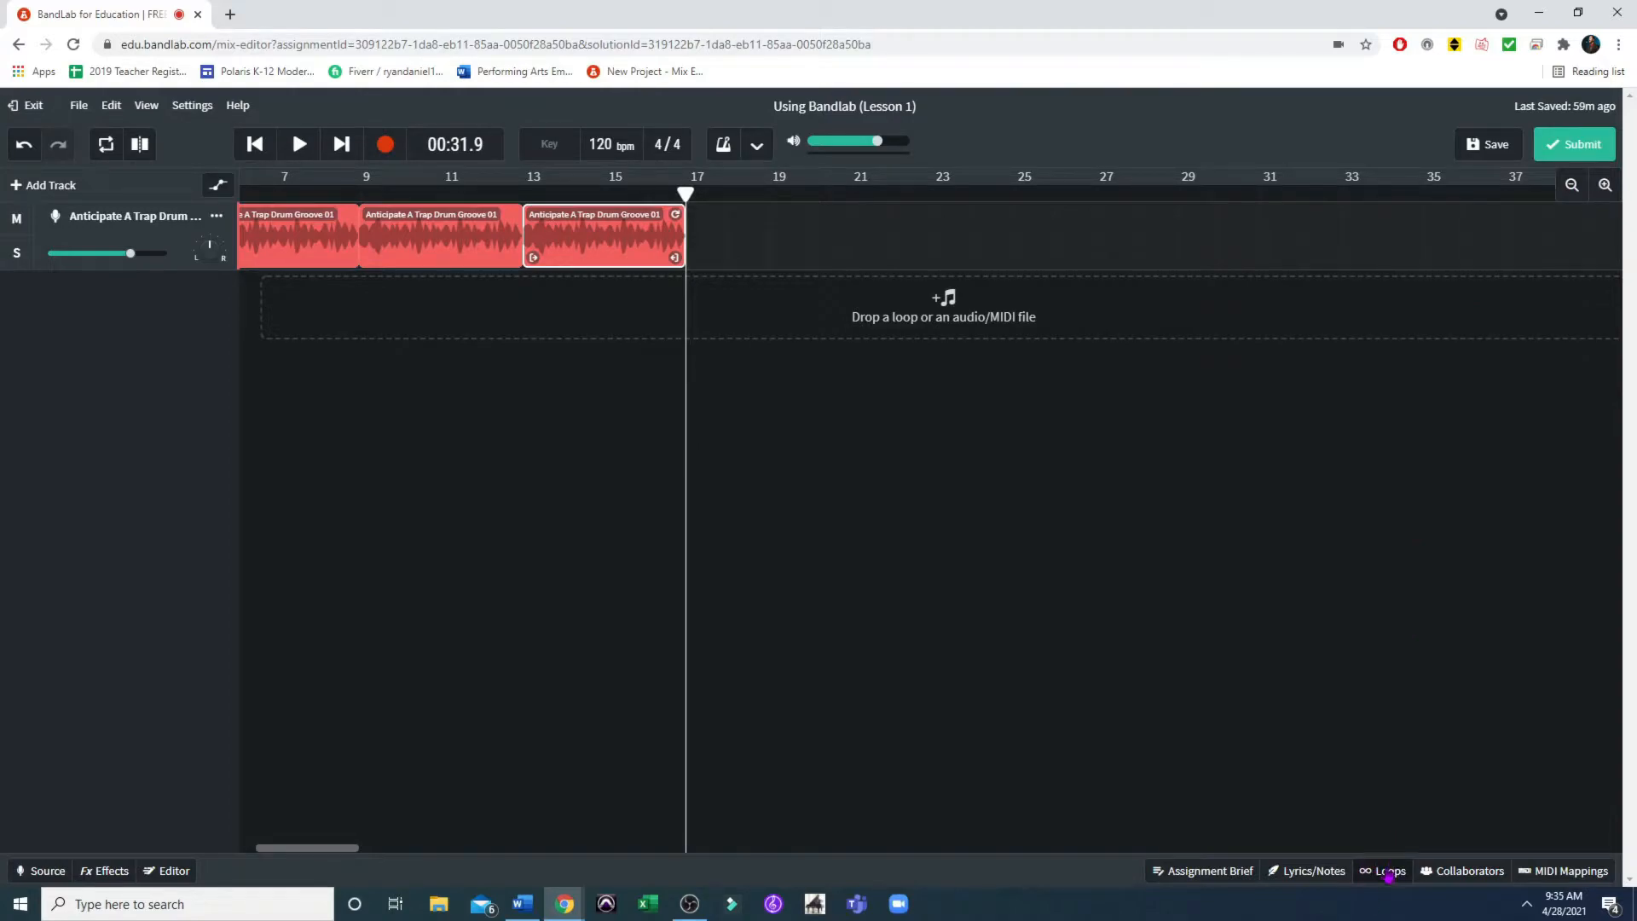
Show the loop browser again and switch its instrument filter to Bass, keeping the Hip Hop / Trap genre
click(1390, 871)
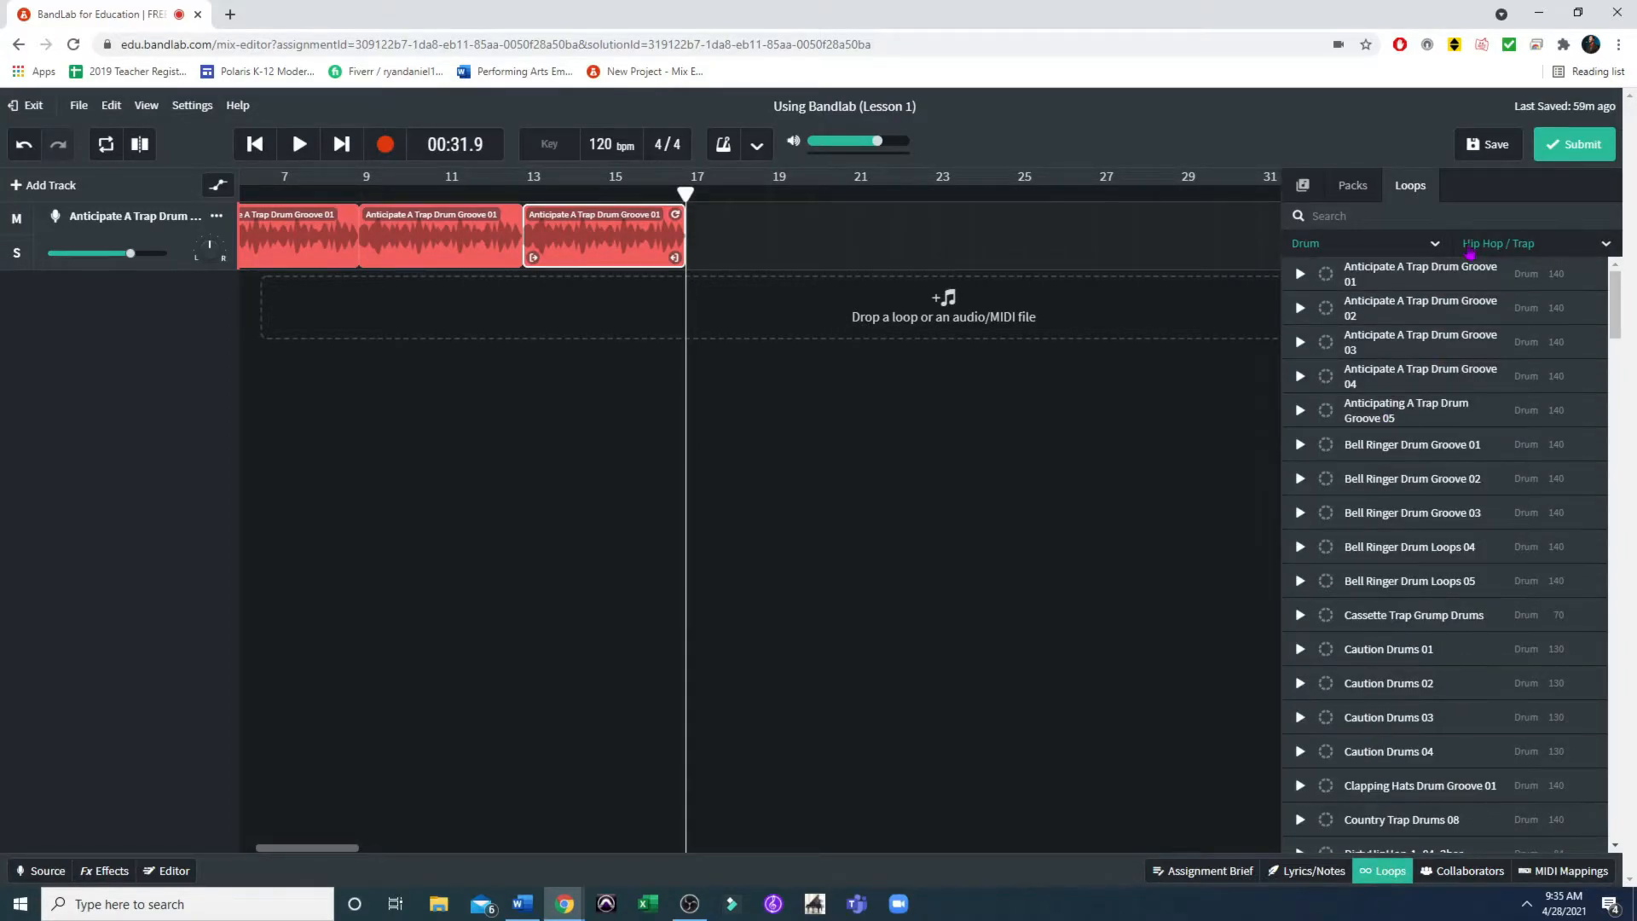
click(1436, 245)
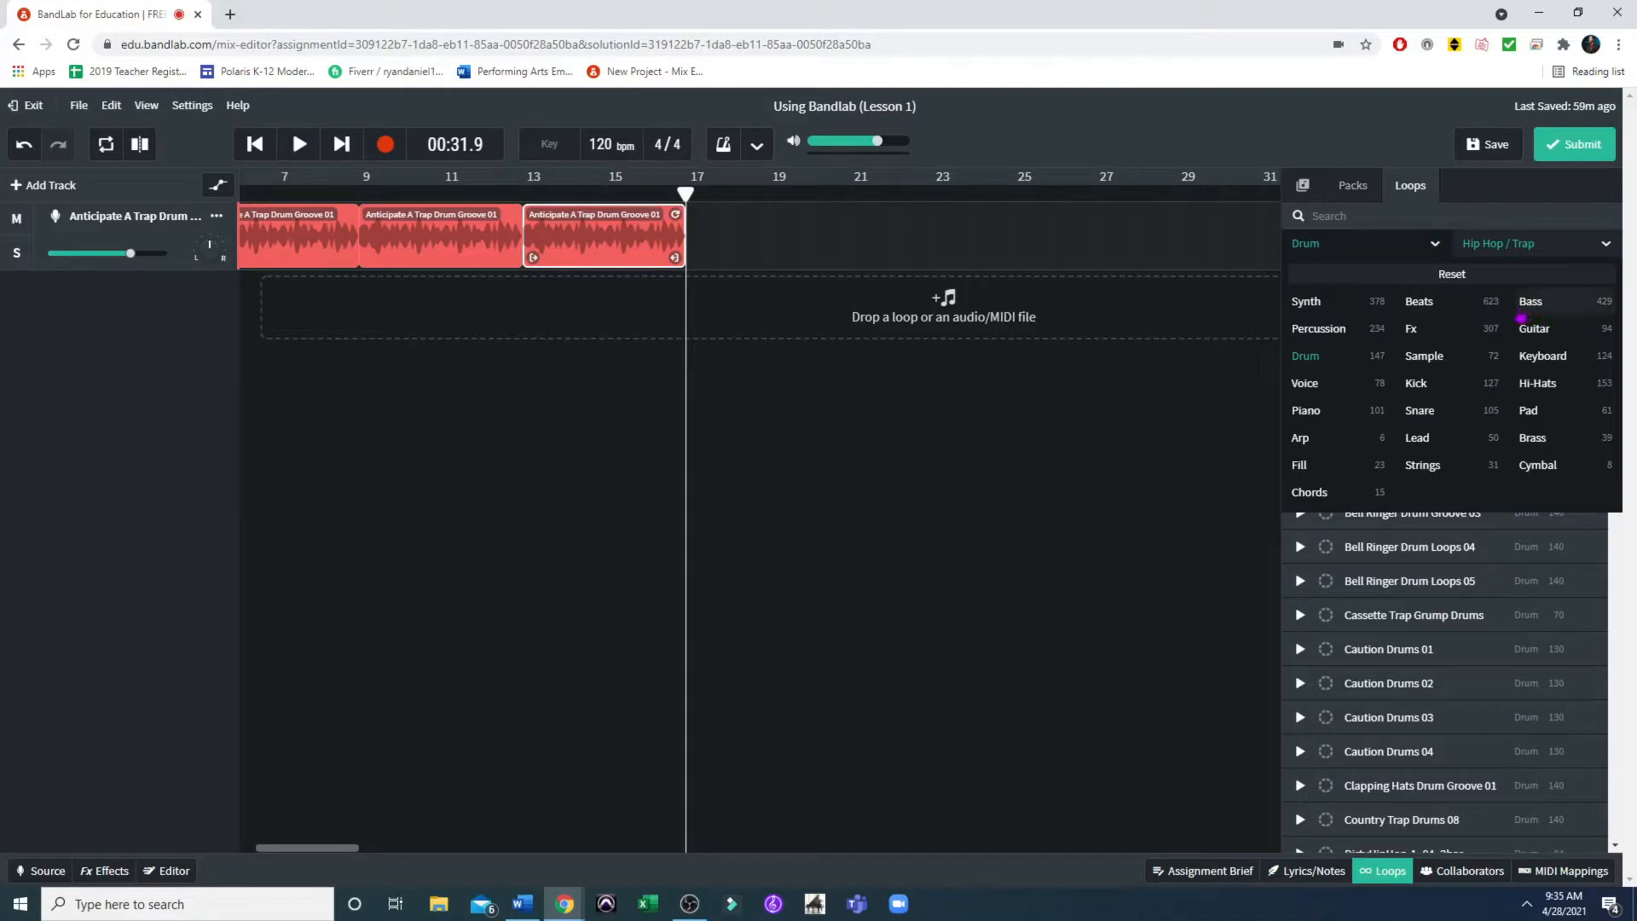
click(1543, 308)
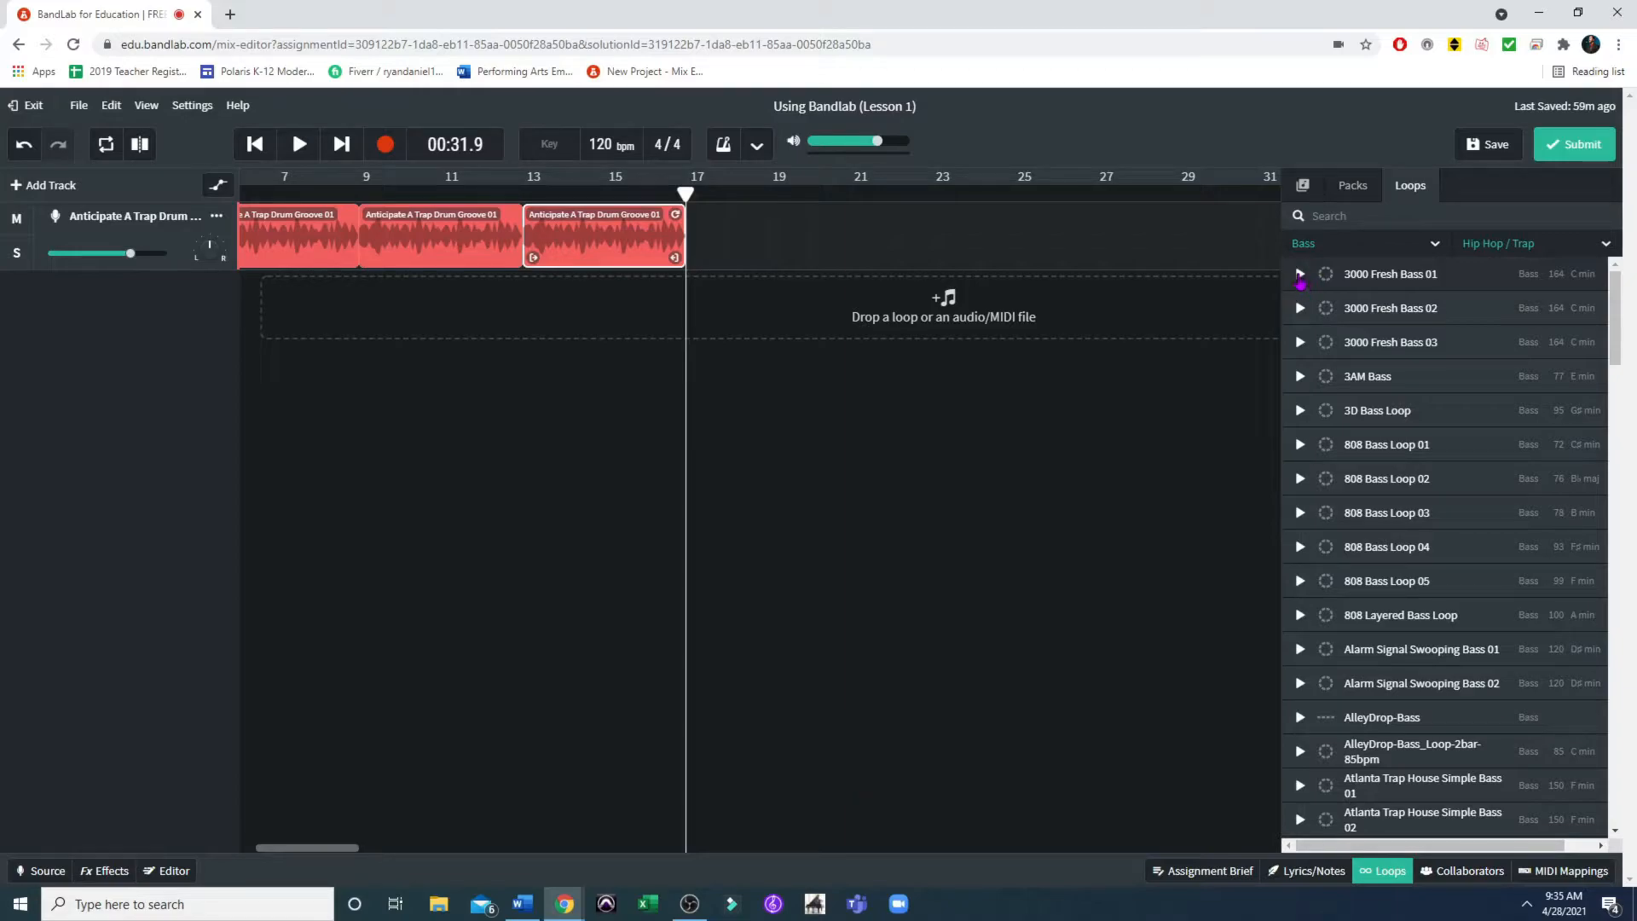
Preview the bass loops 3000 Fresh Bass 01 and 808 Bass Loop 01, stopping the preview after the second
click(1300, 277)
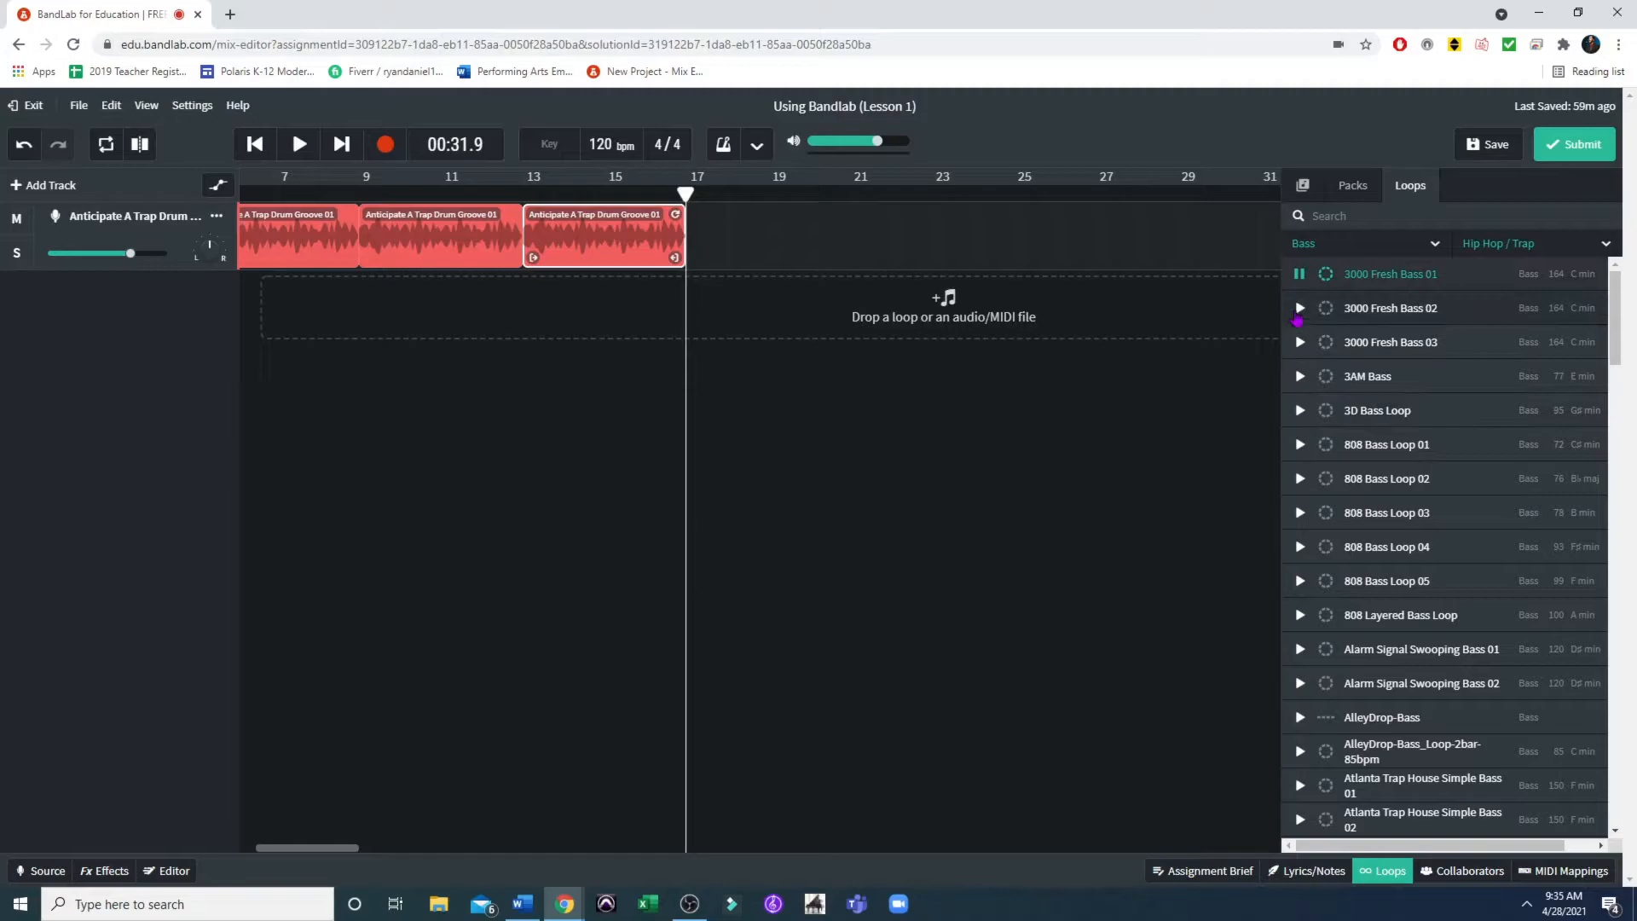
click(1300, 445)
scroll(1300, 450, down, 1)
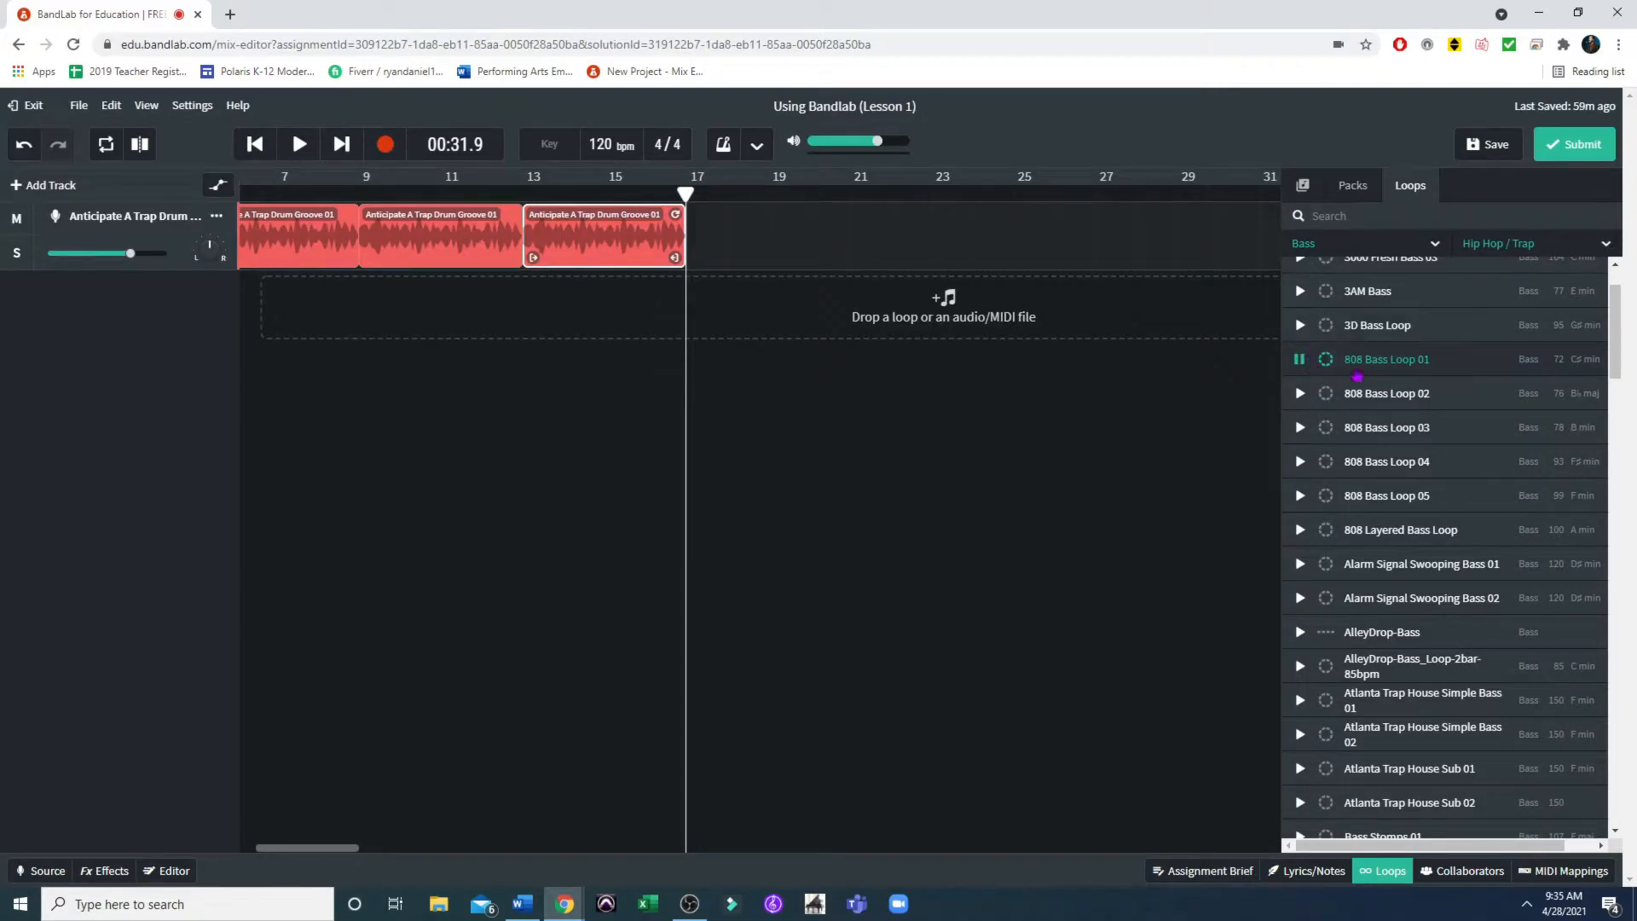
click(1300, 363)
Place 808 Bass Loop 01 on a new track below the drums and align its start with measure 1
drag(1452, 367, 321, 326)
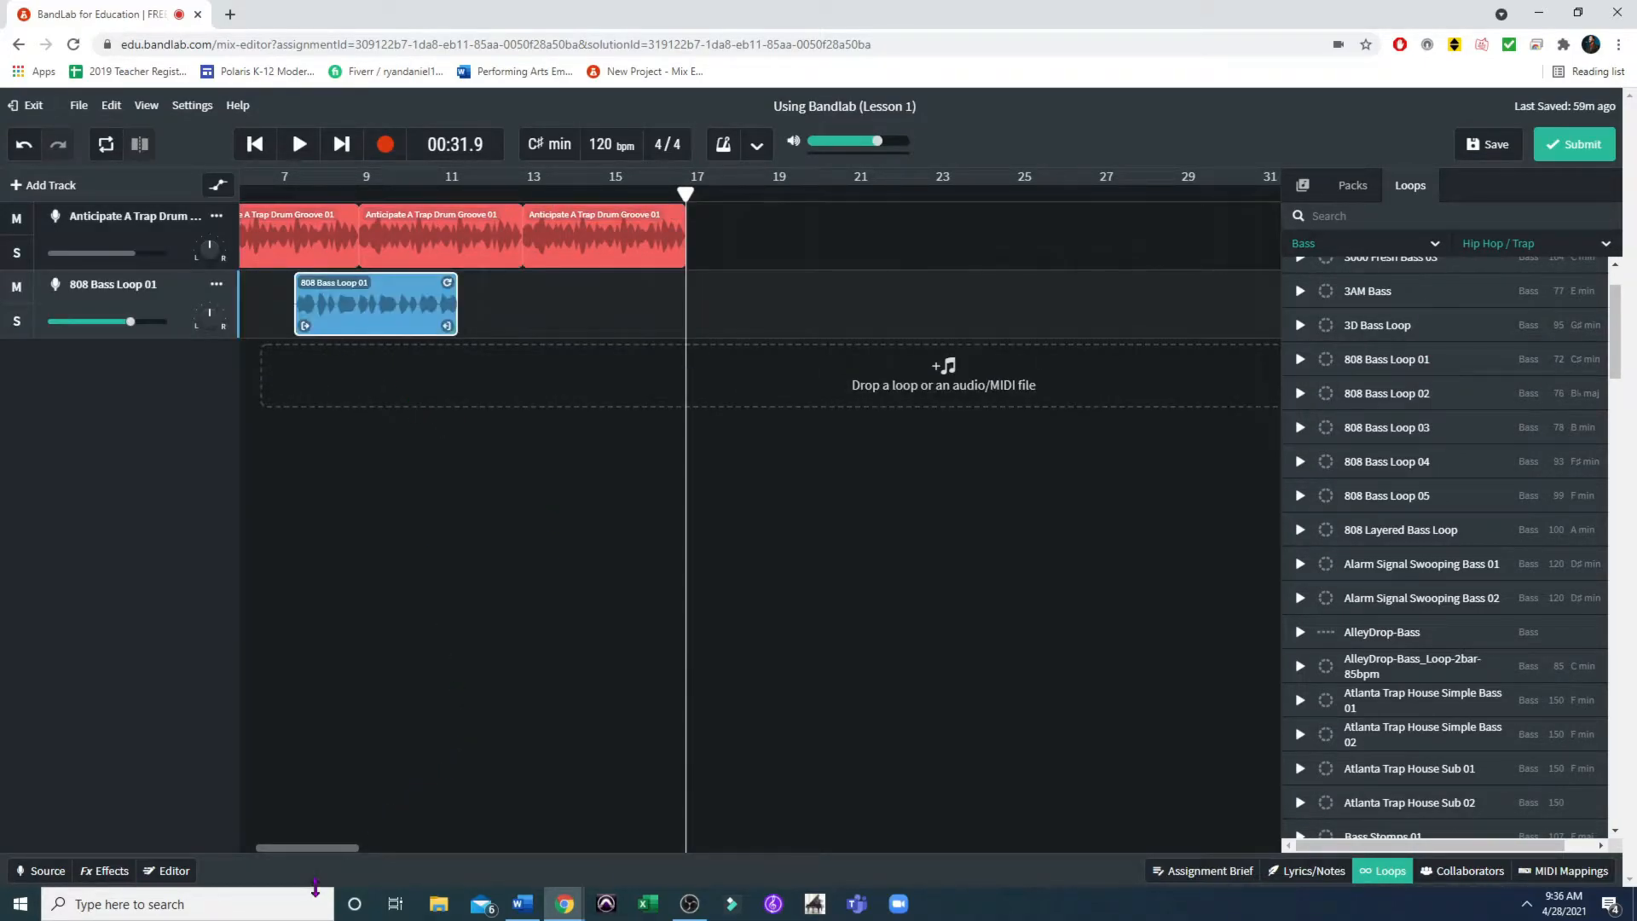
drag(313, 849, 266, 849)
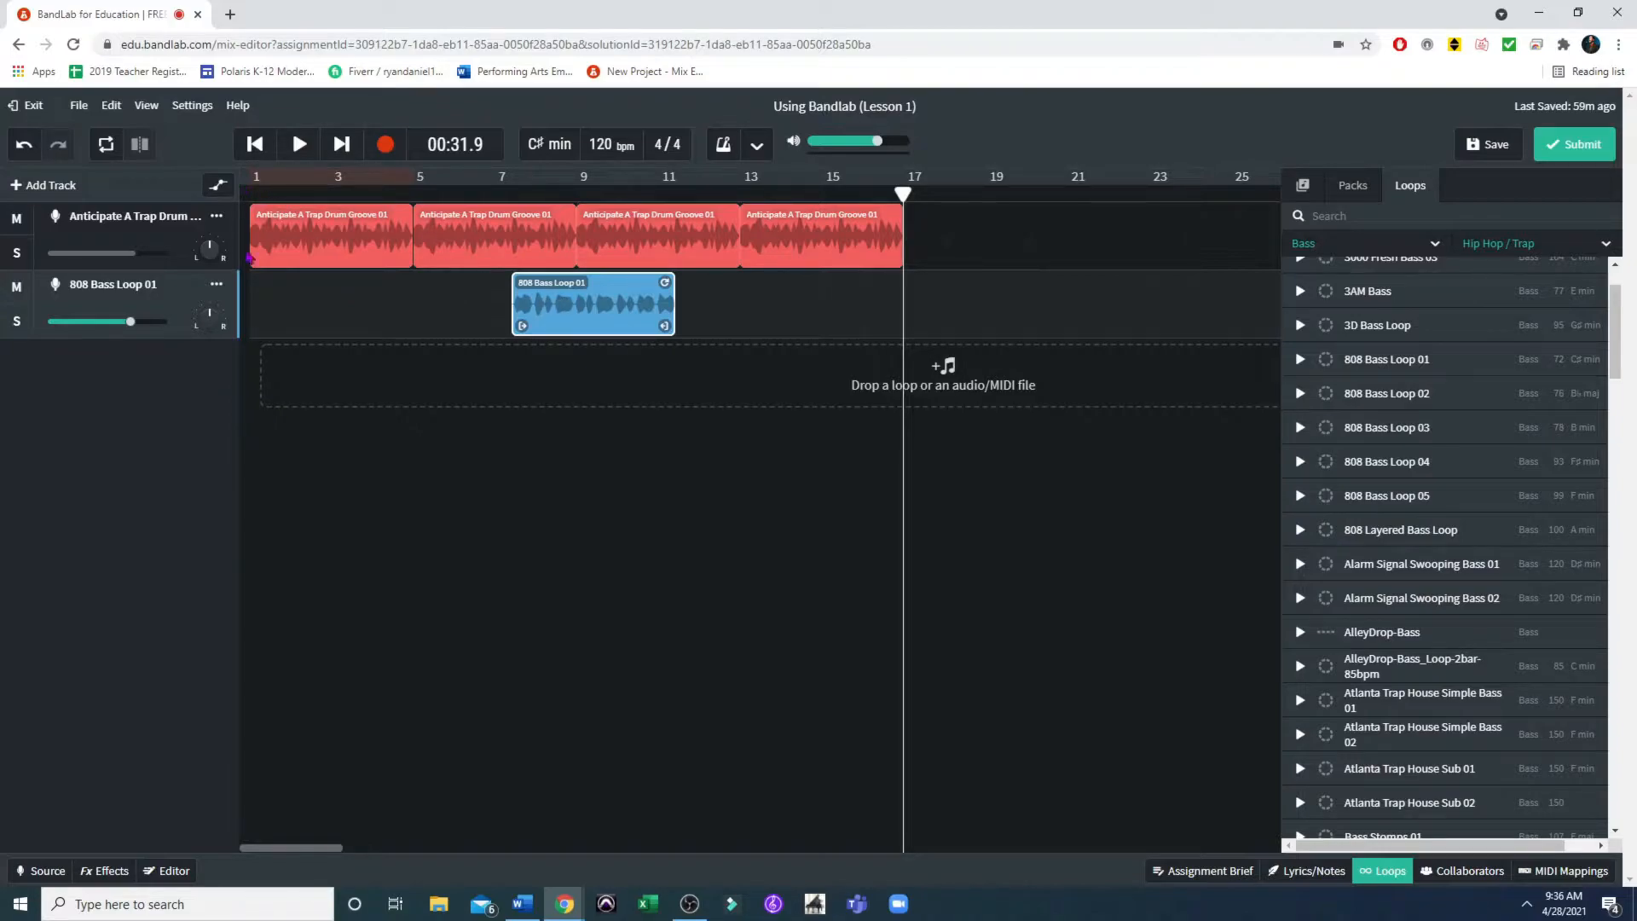
drag(612, 323, 313, 312)
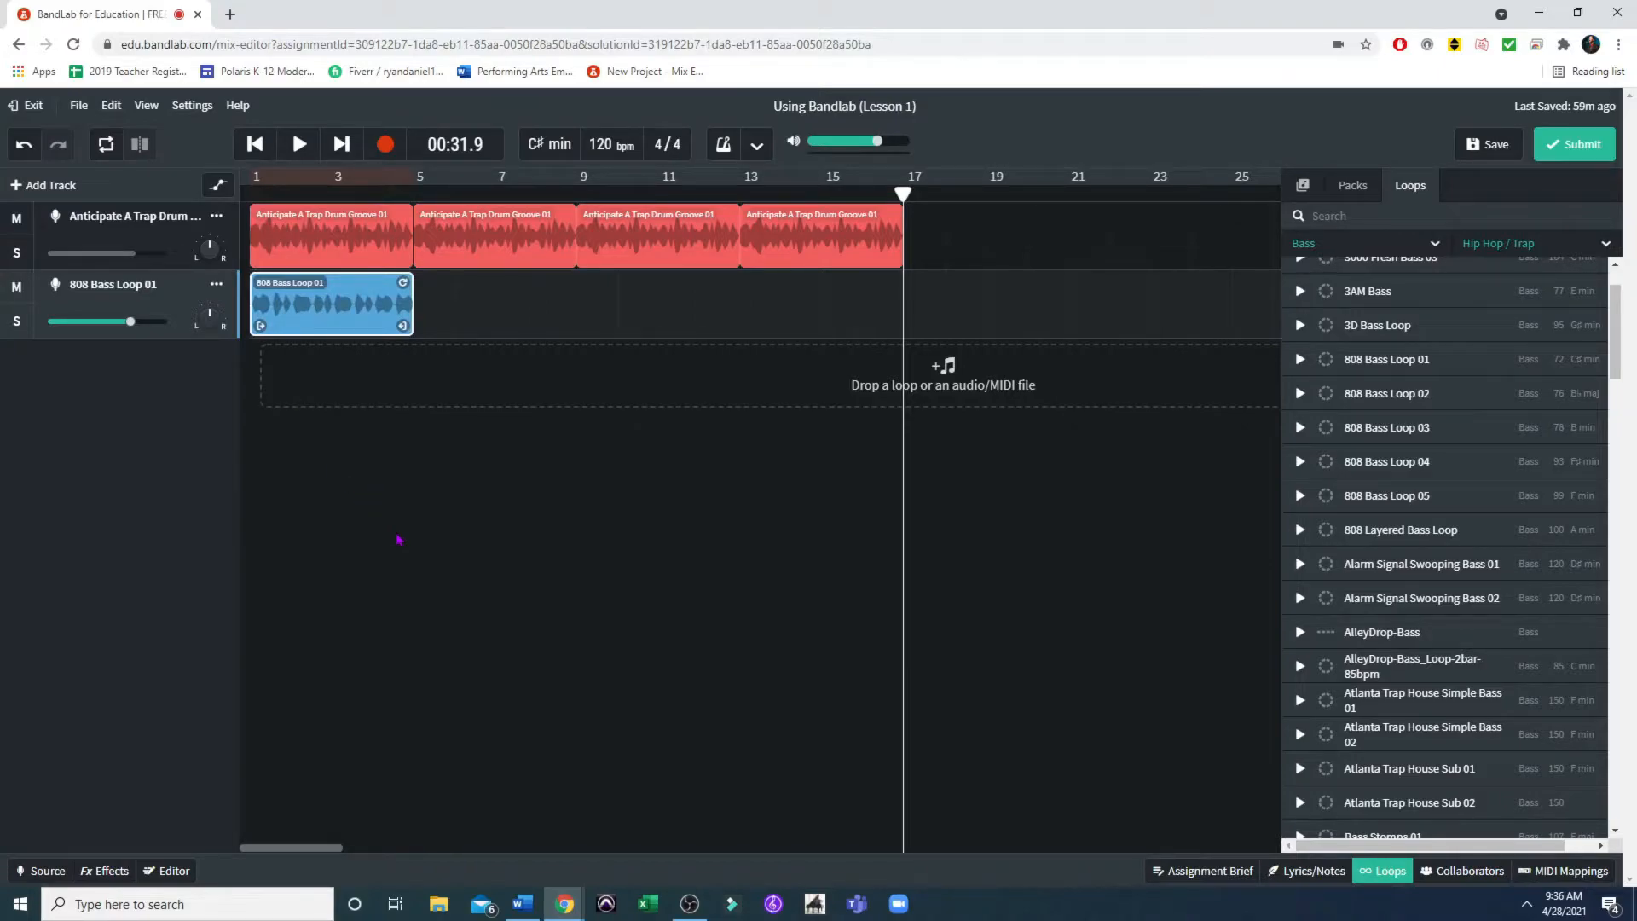
Try the bass loop at measures 3, 5 and 1 against the drum loops, leaving its start at measure 5
drag(281, 312, 364, 312)
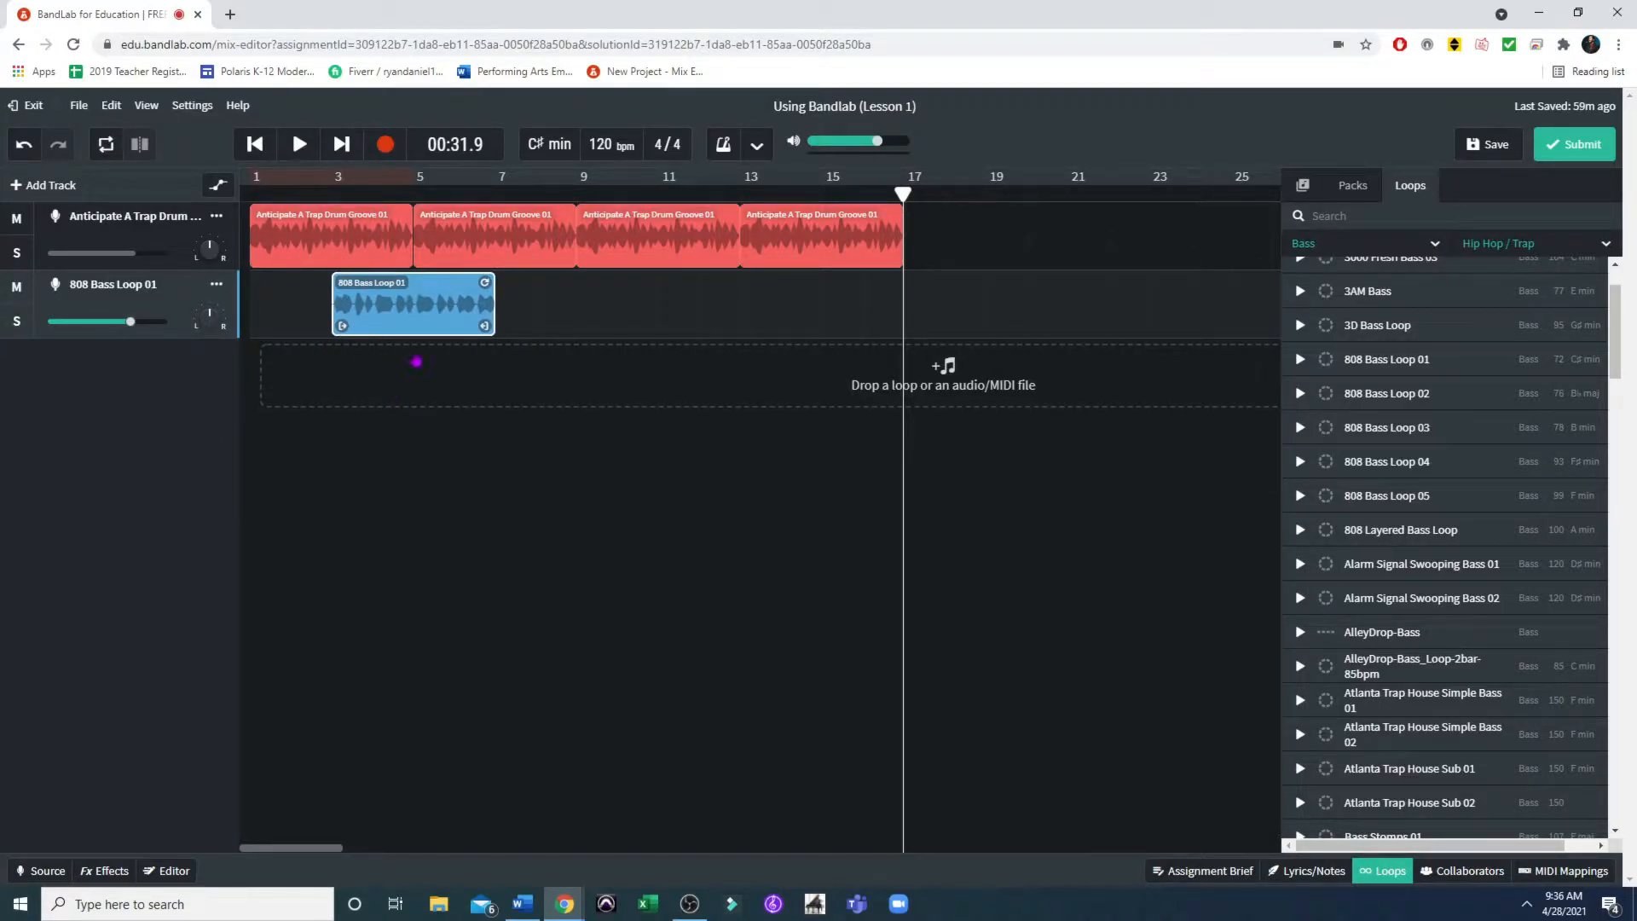
drag(375, 311, 459, 307)
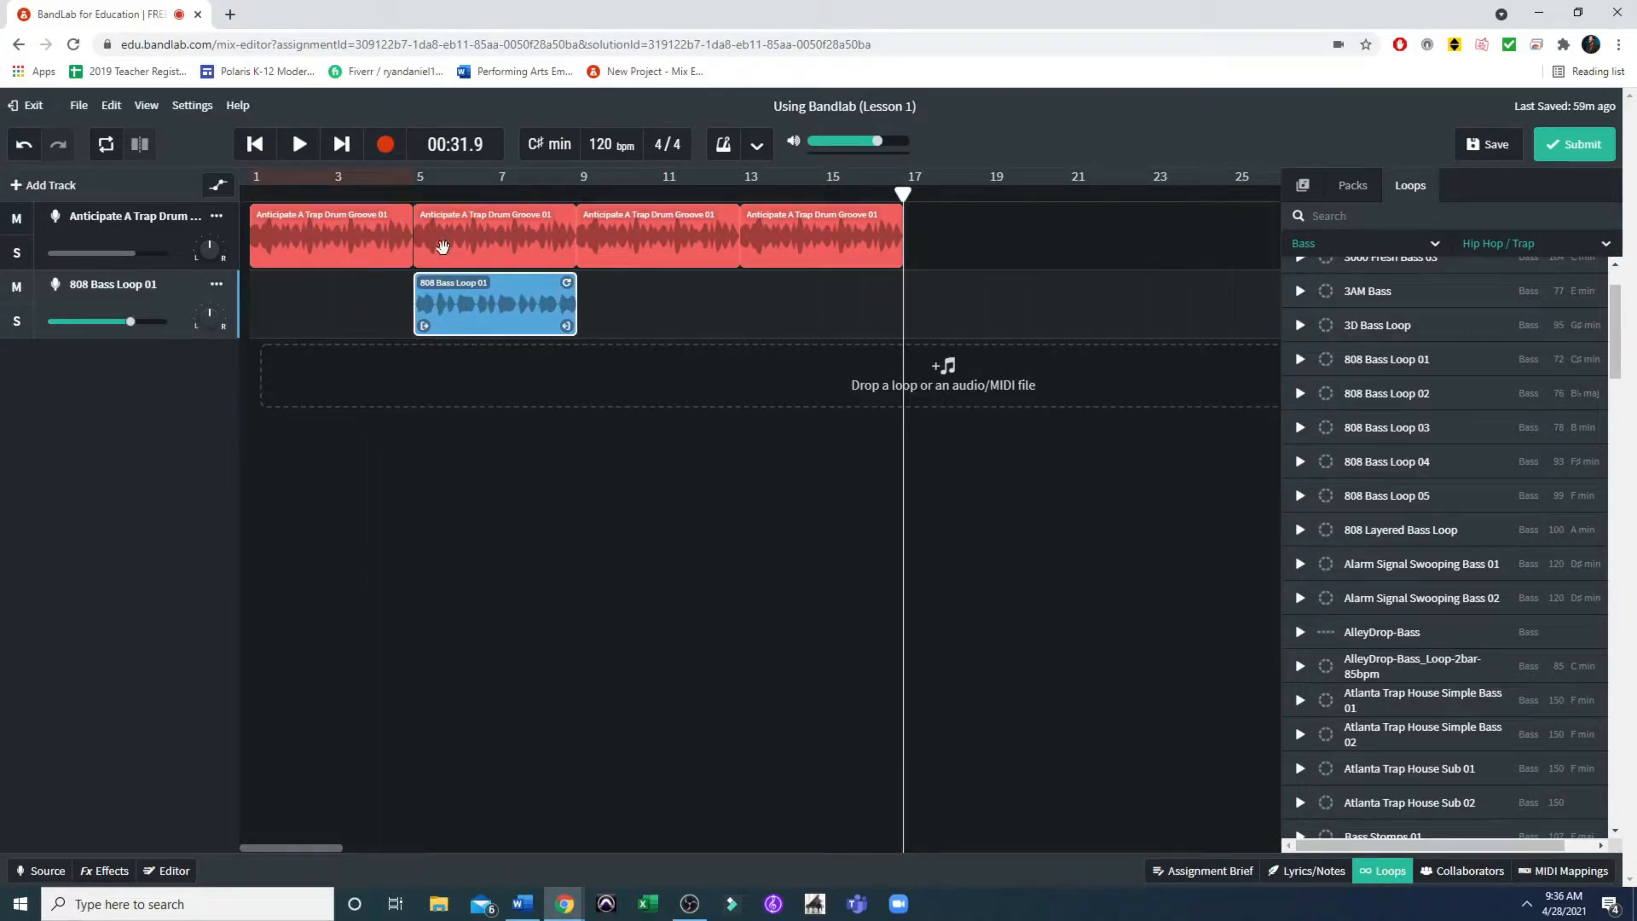
drag(528, 307, 445, 307)
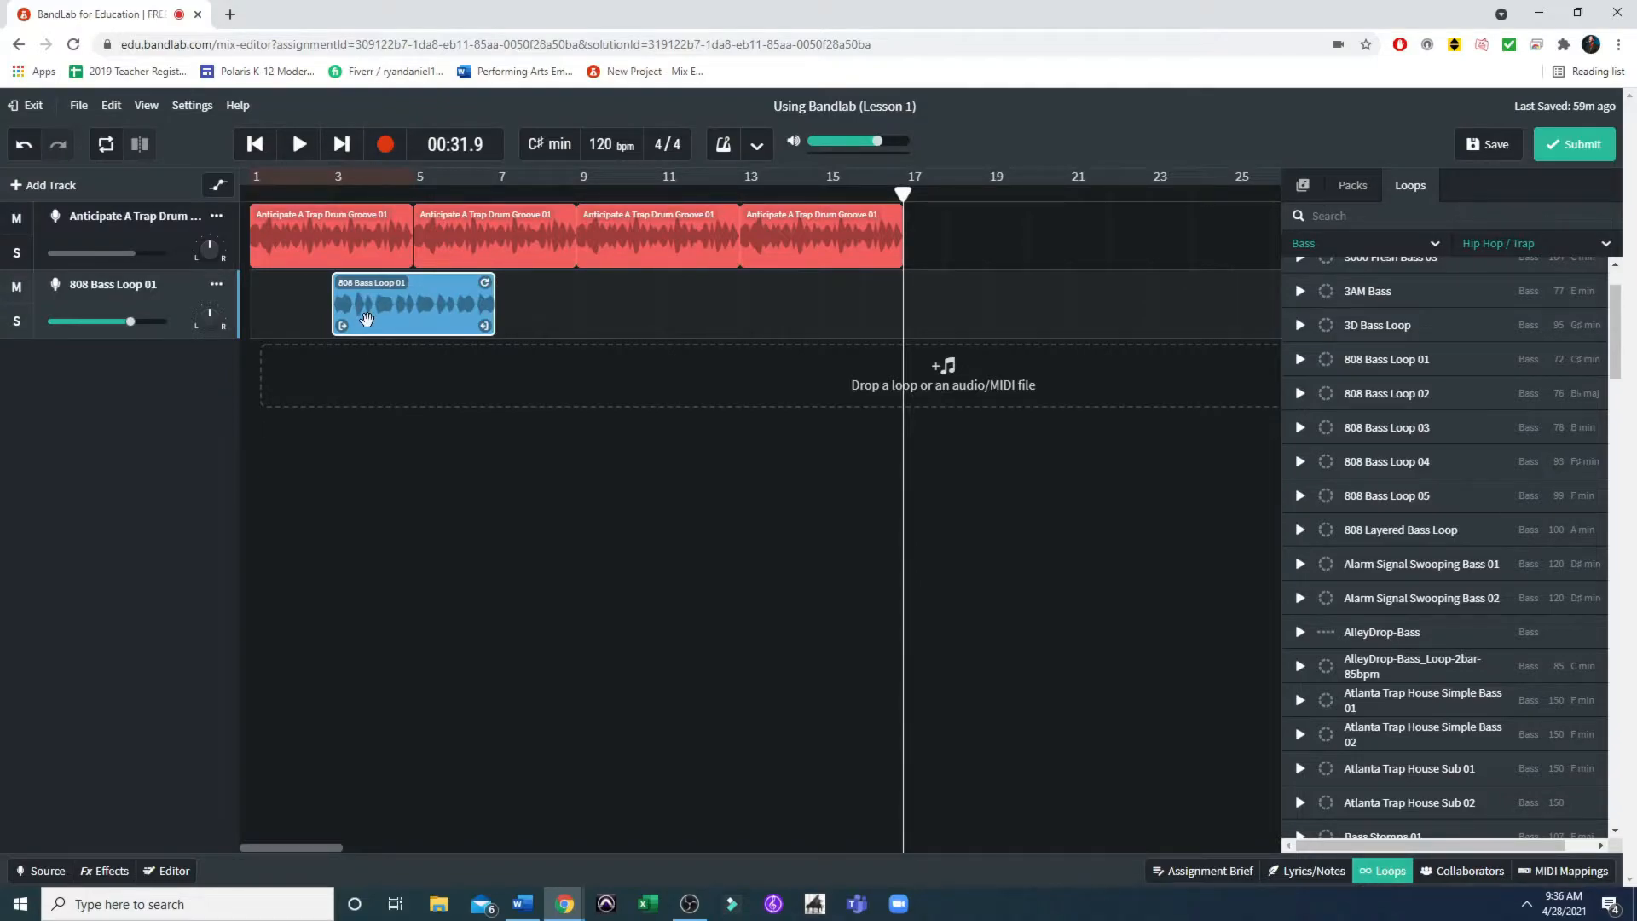
drag(375, 300, 457, 292)
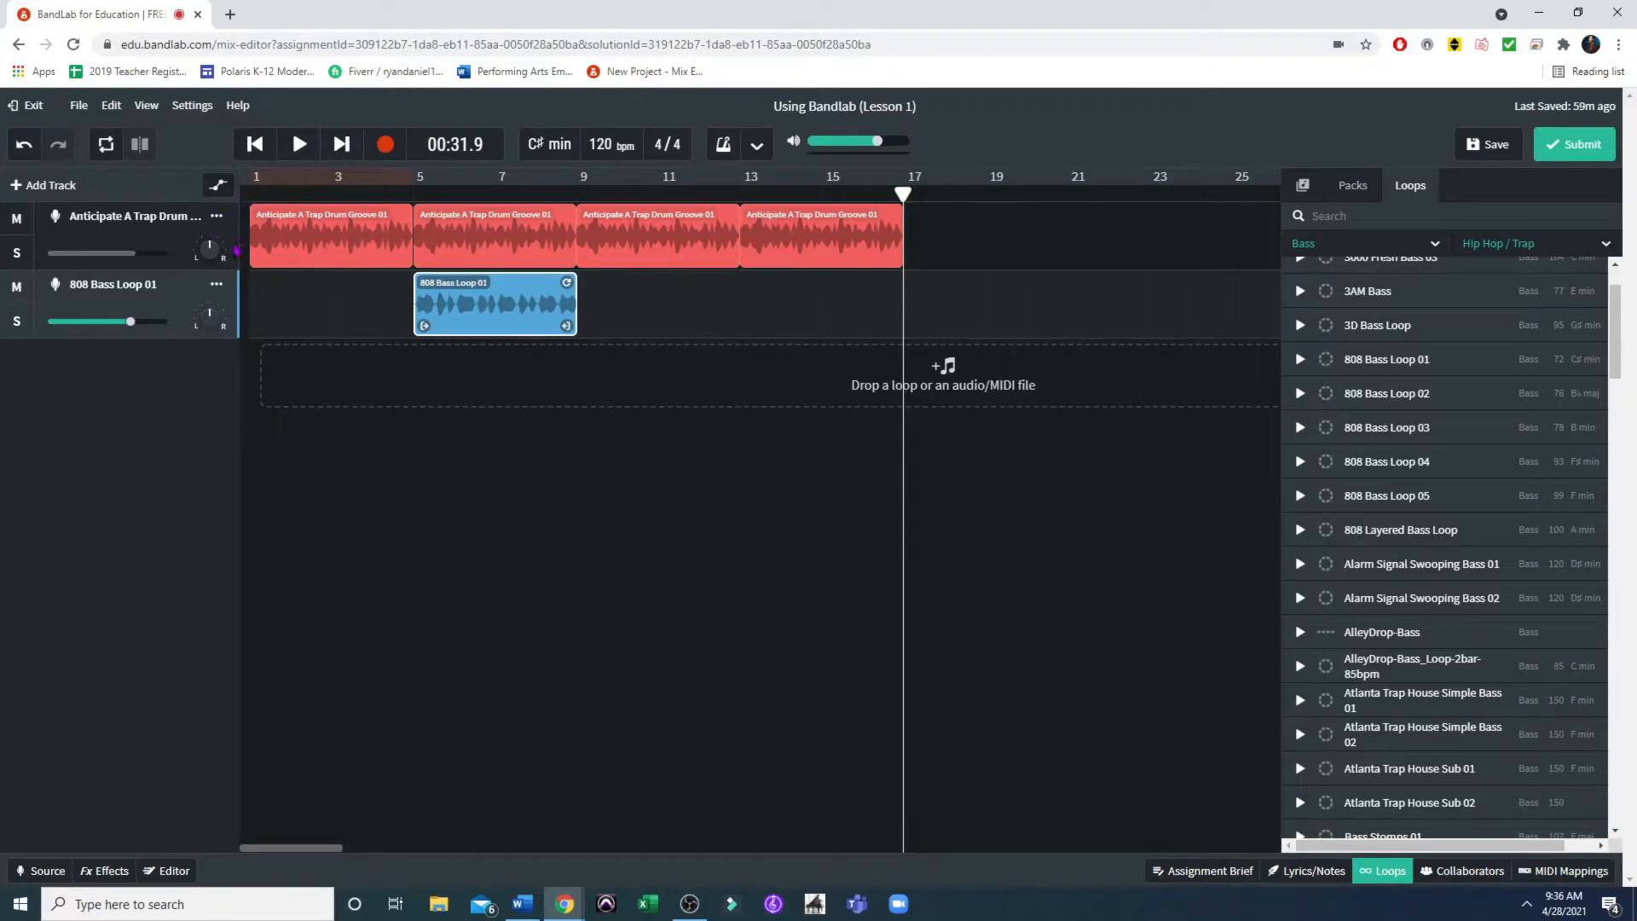
drag(490, 331, 263, 321)
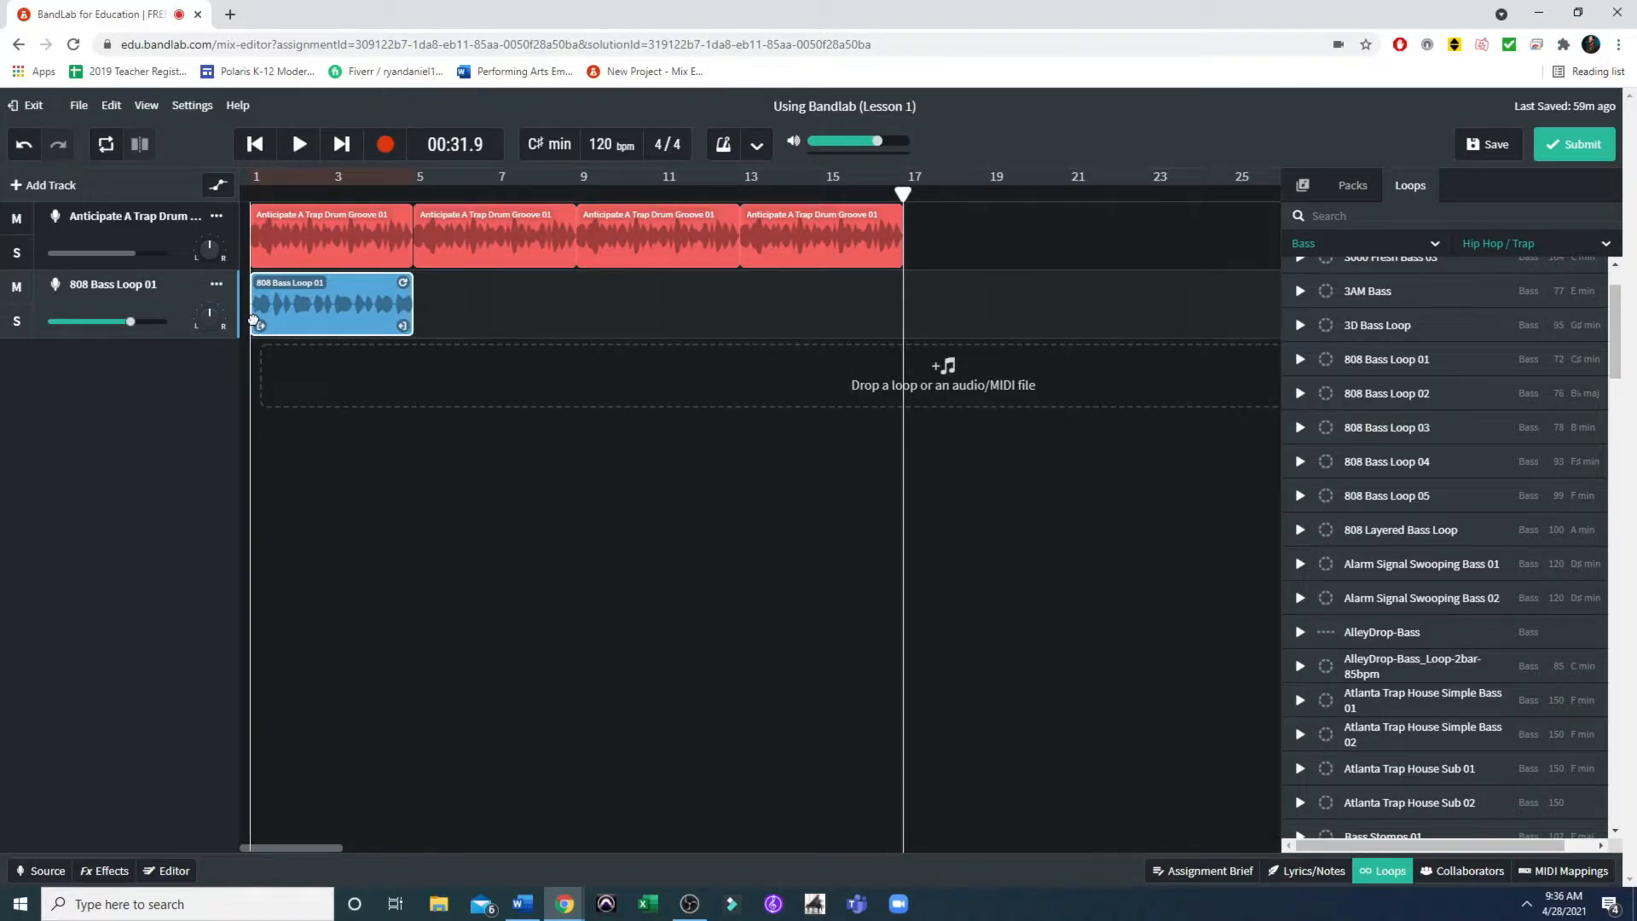
drag(341, 313, 505, 312)
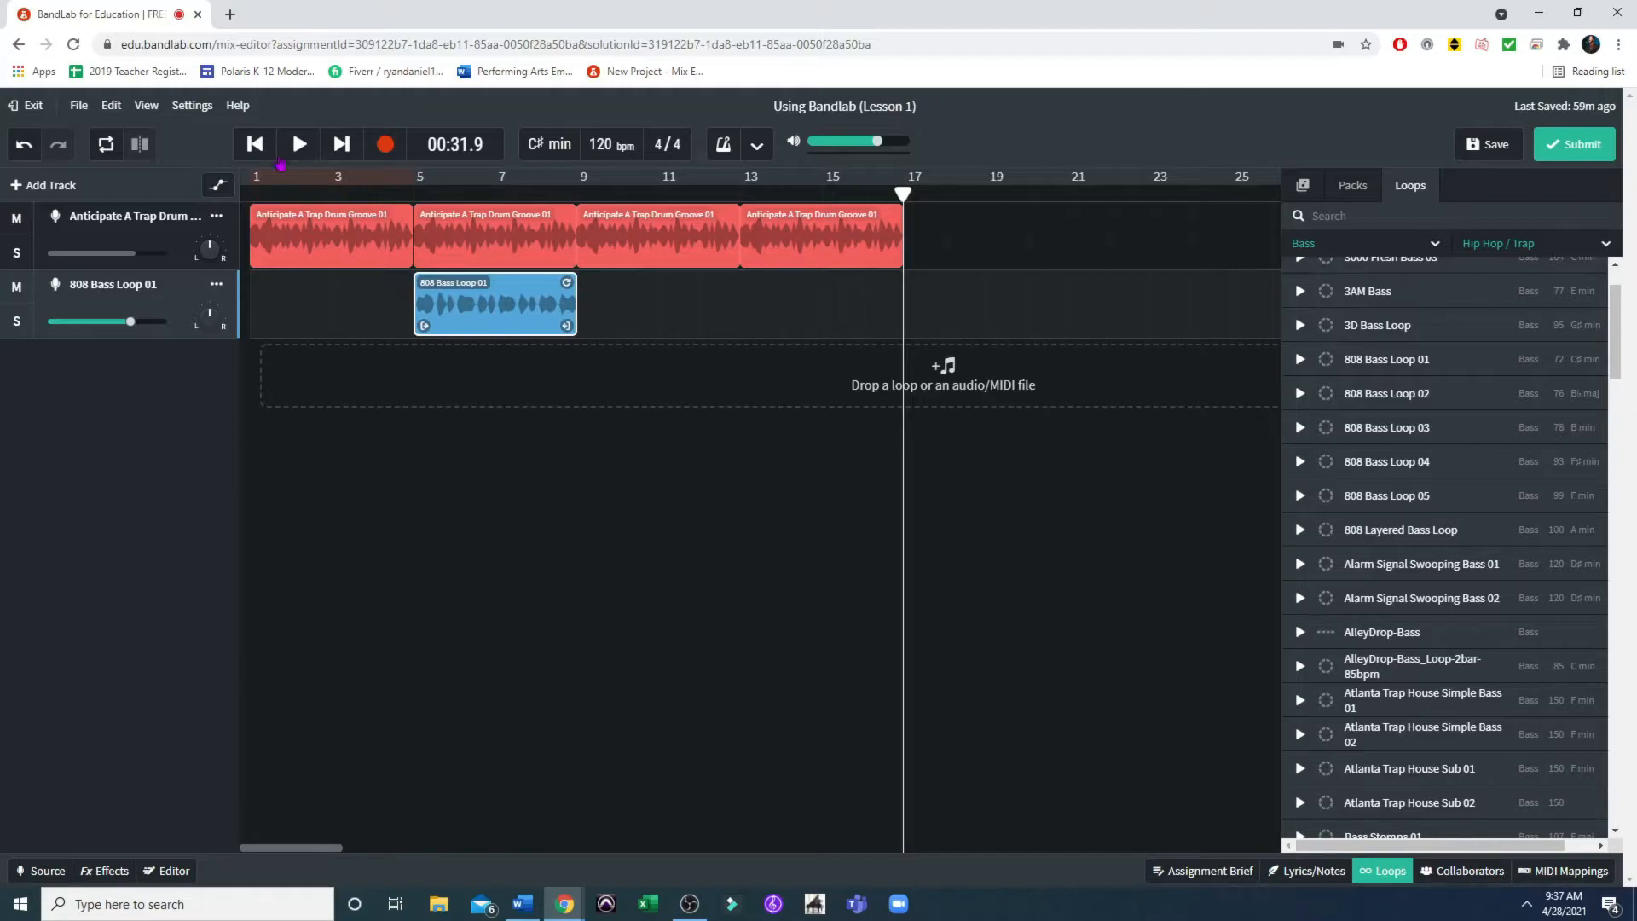
Play the song from the beginning past the end of the bass loop, stop playback, and delete the bass region from its track
click(256, 145)
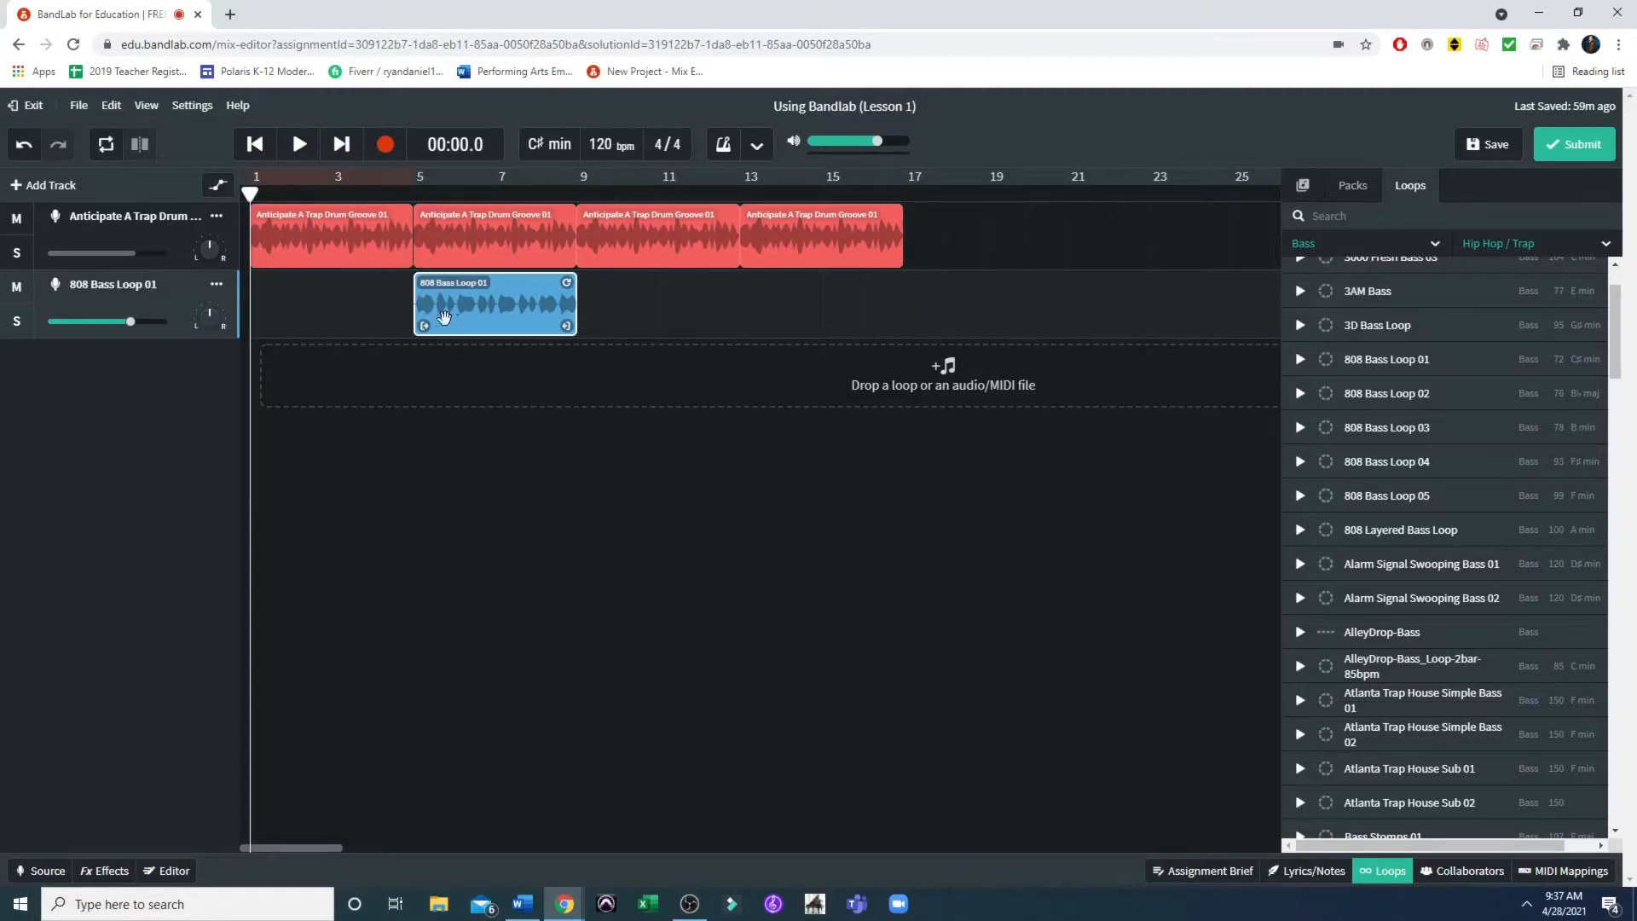
key(space)
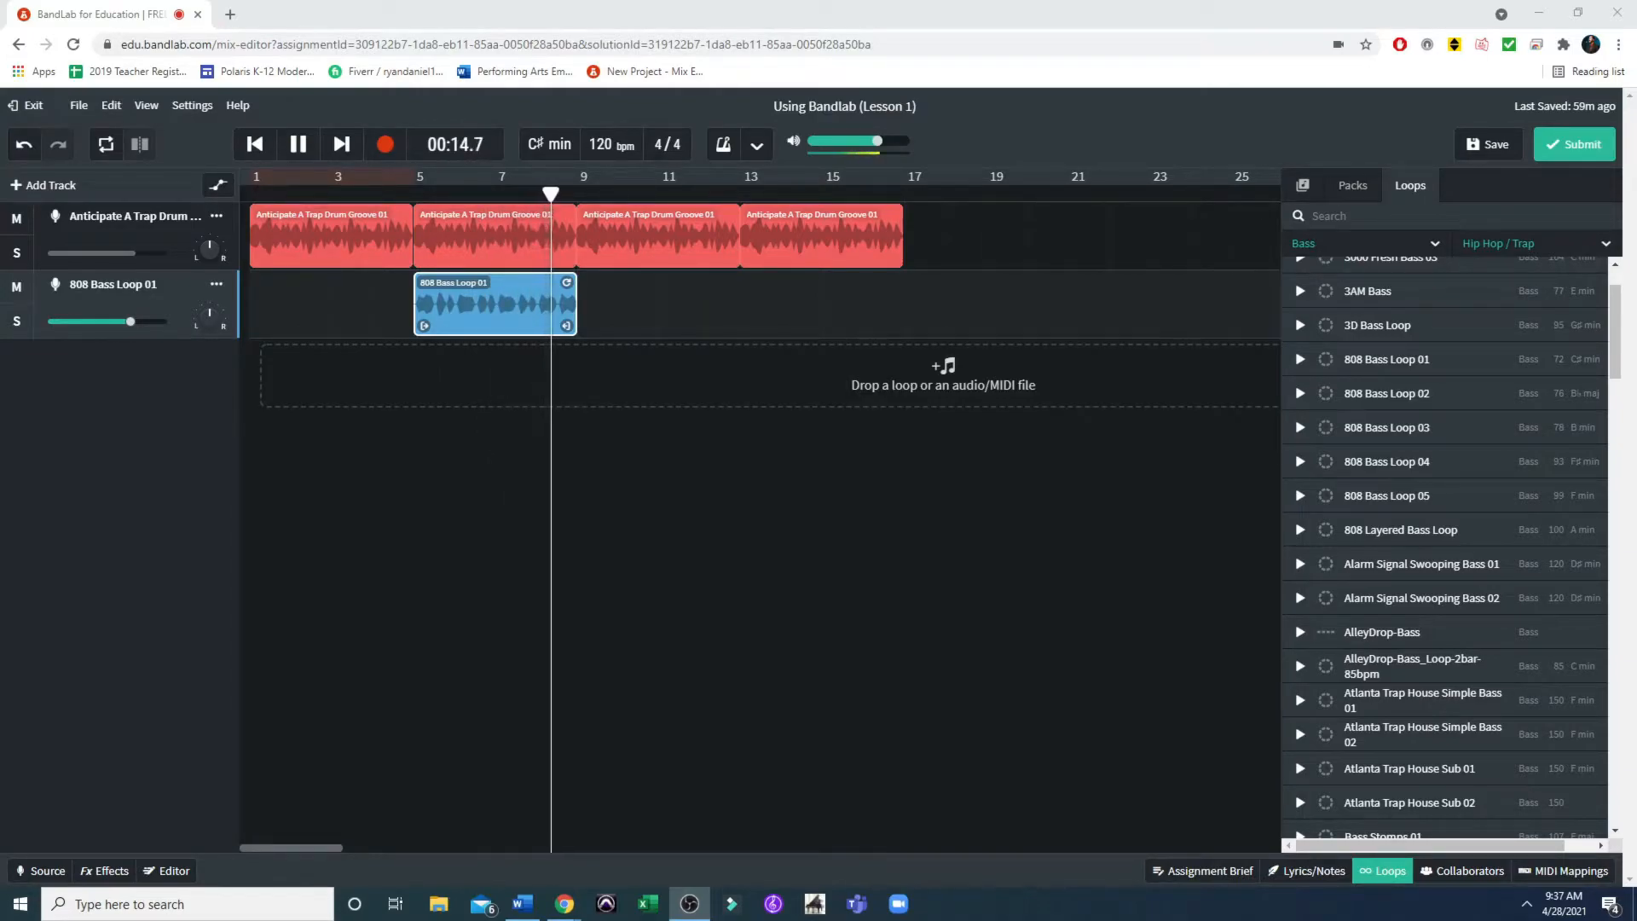
click(300, 145)
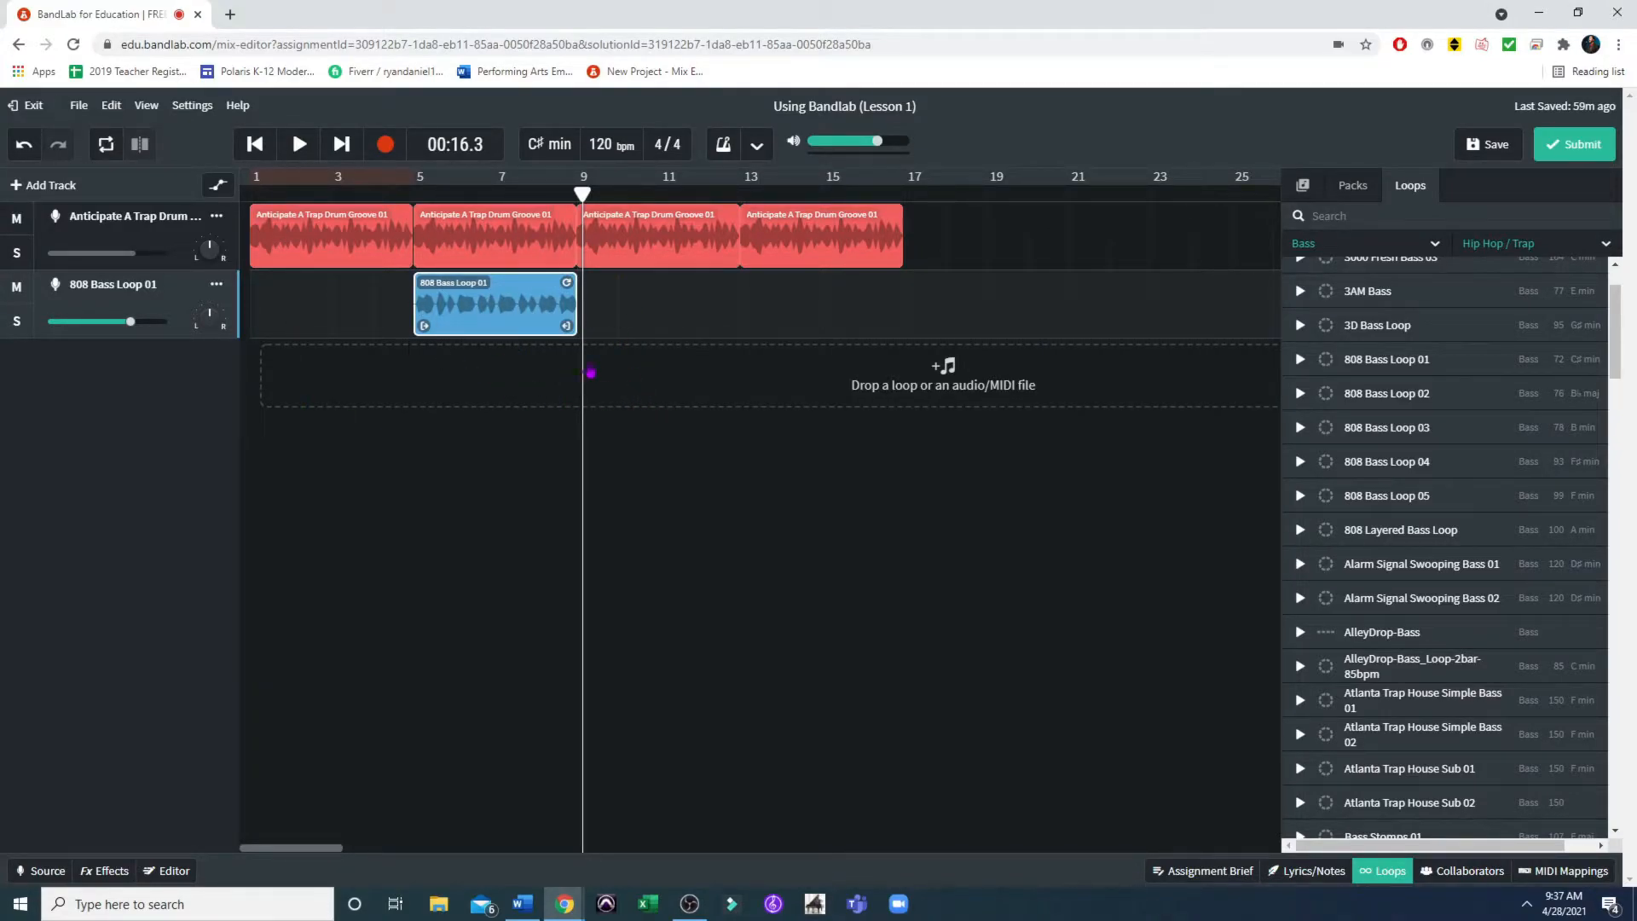
right_click(505, 305)
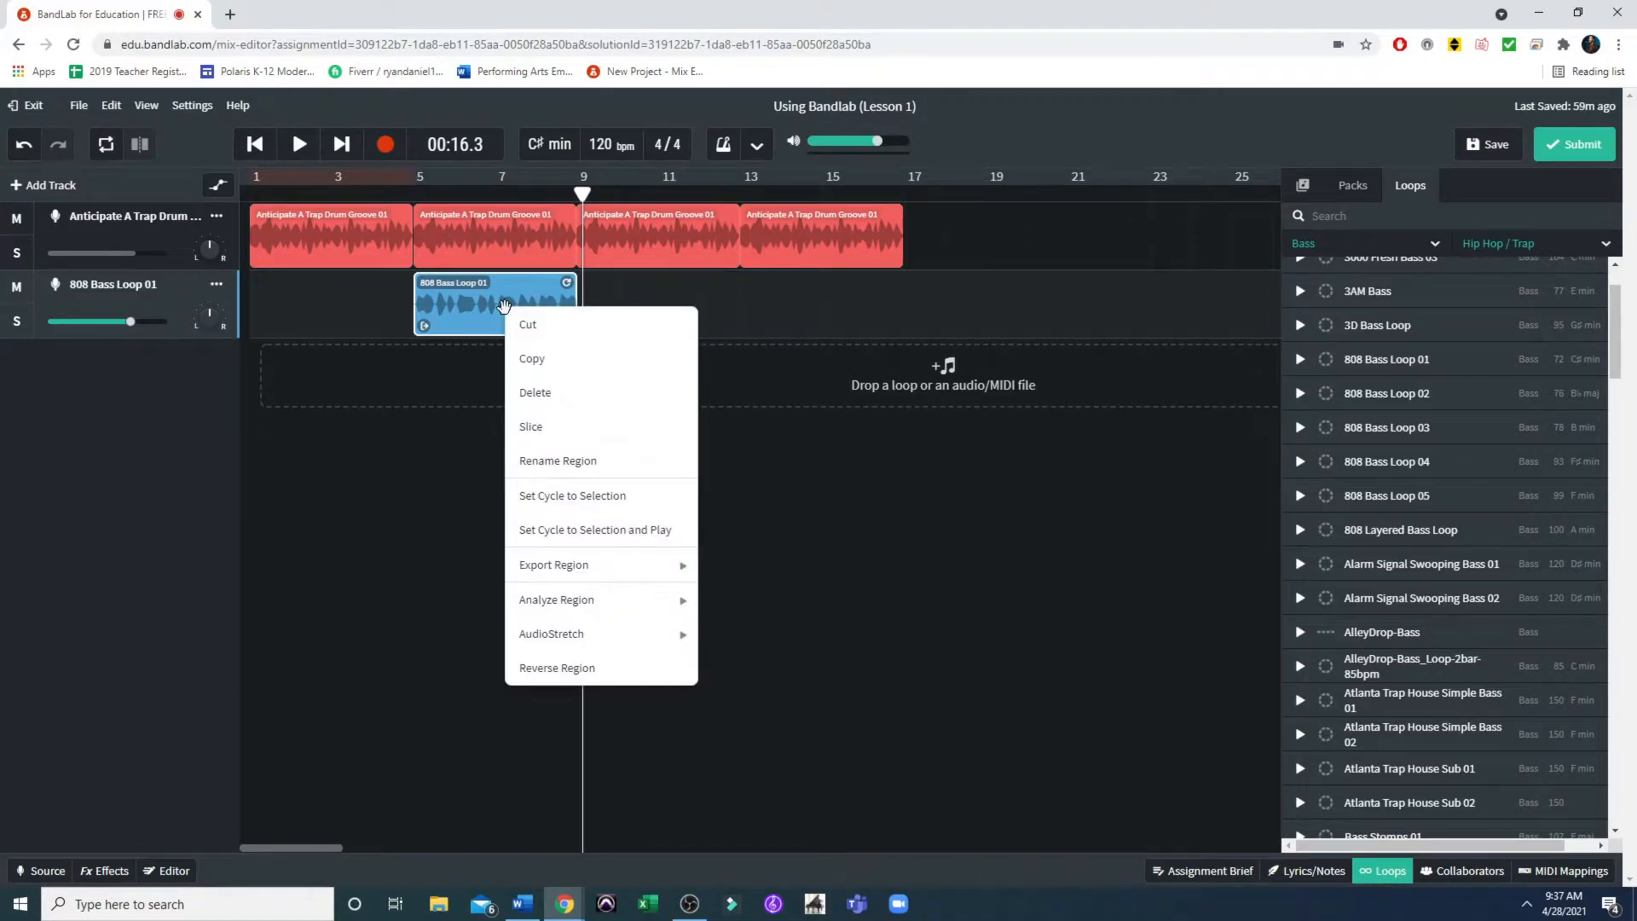
click(630, 395)
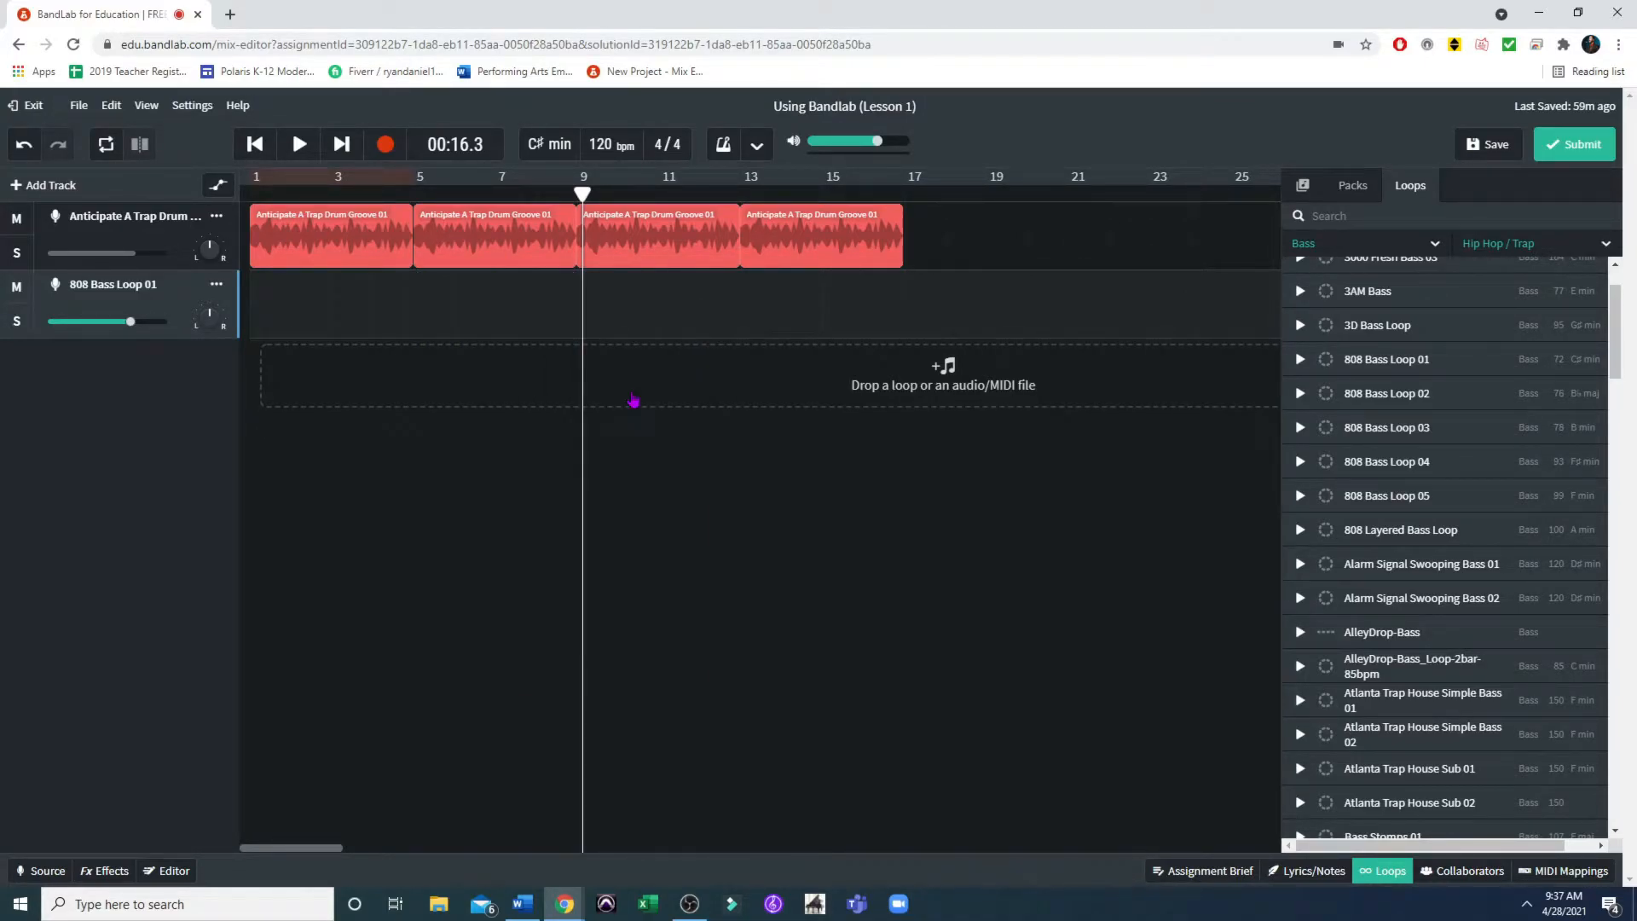
Preview more bass loops: Atlanta Trap House Sub 01, Atlanta Trap House Simple Bass 02 and 01, and Bass1_Down-Tempo_HipHop 01
scroll(1358, 533, down, 4)
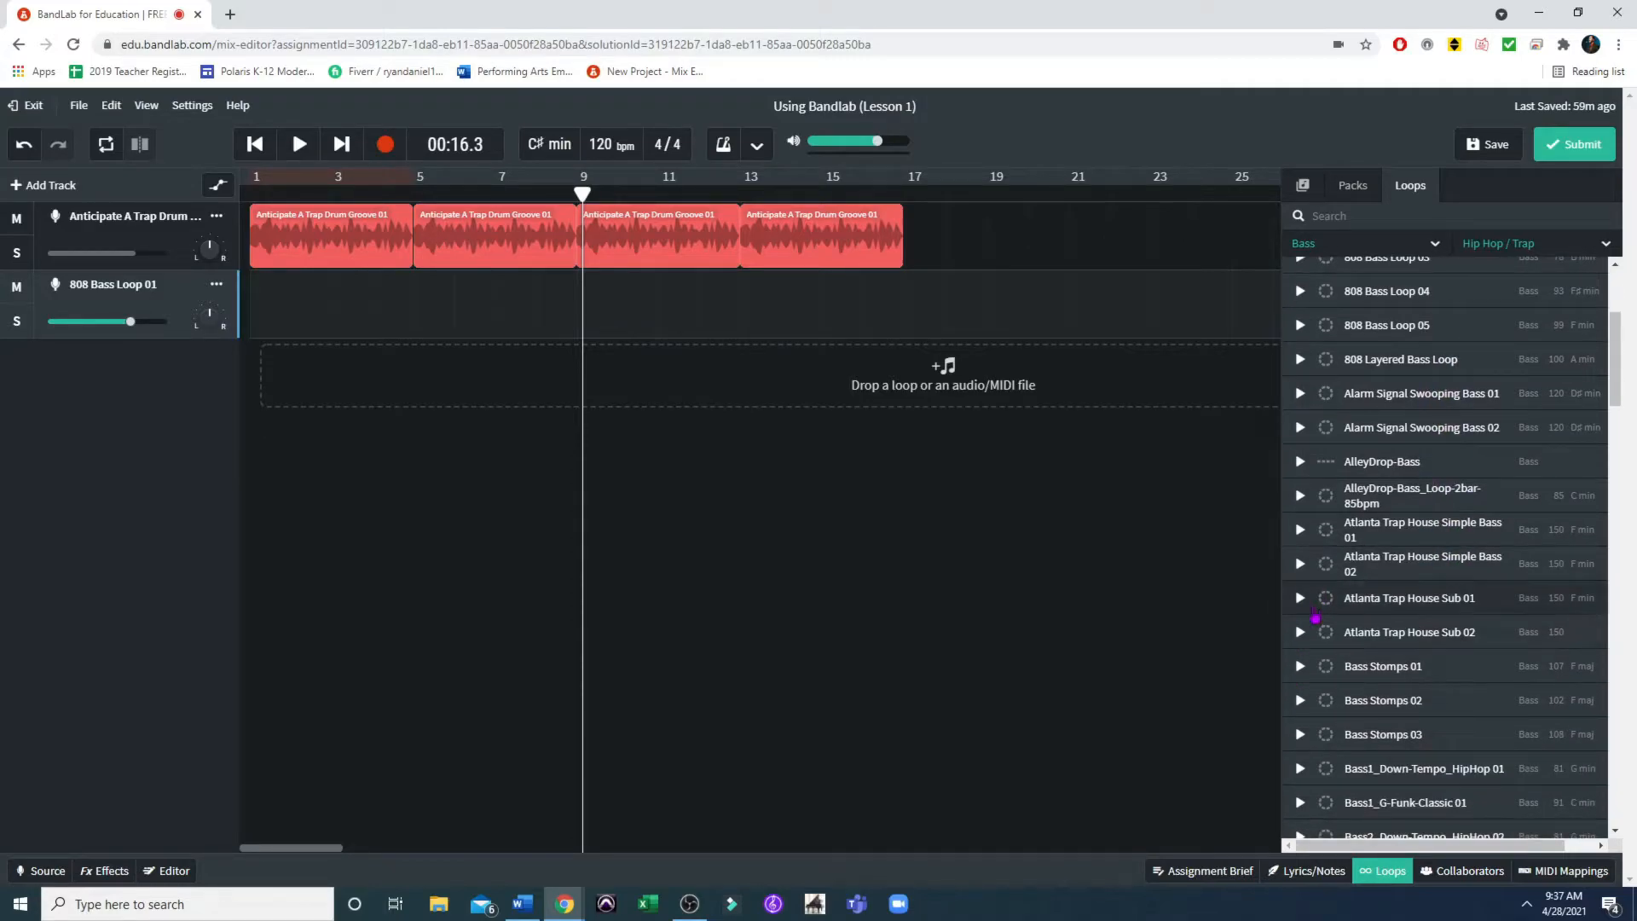
click(1301, 599)
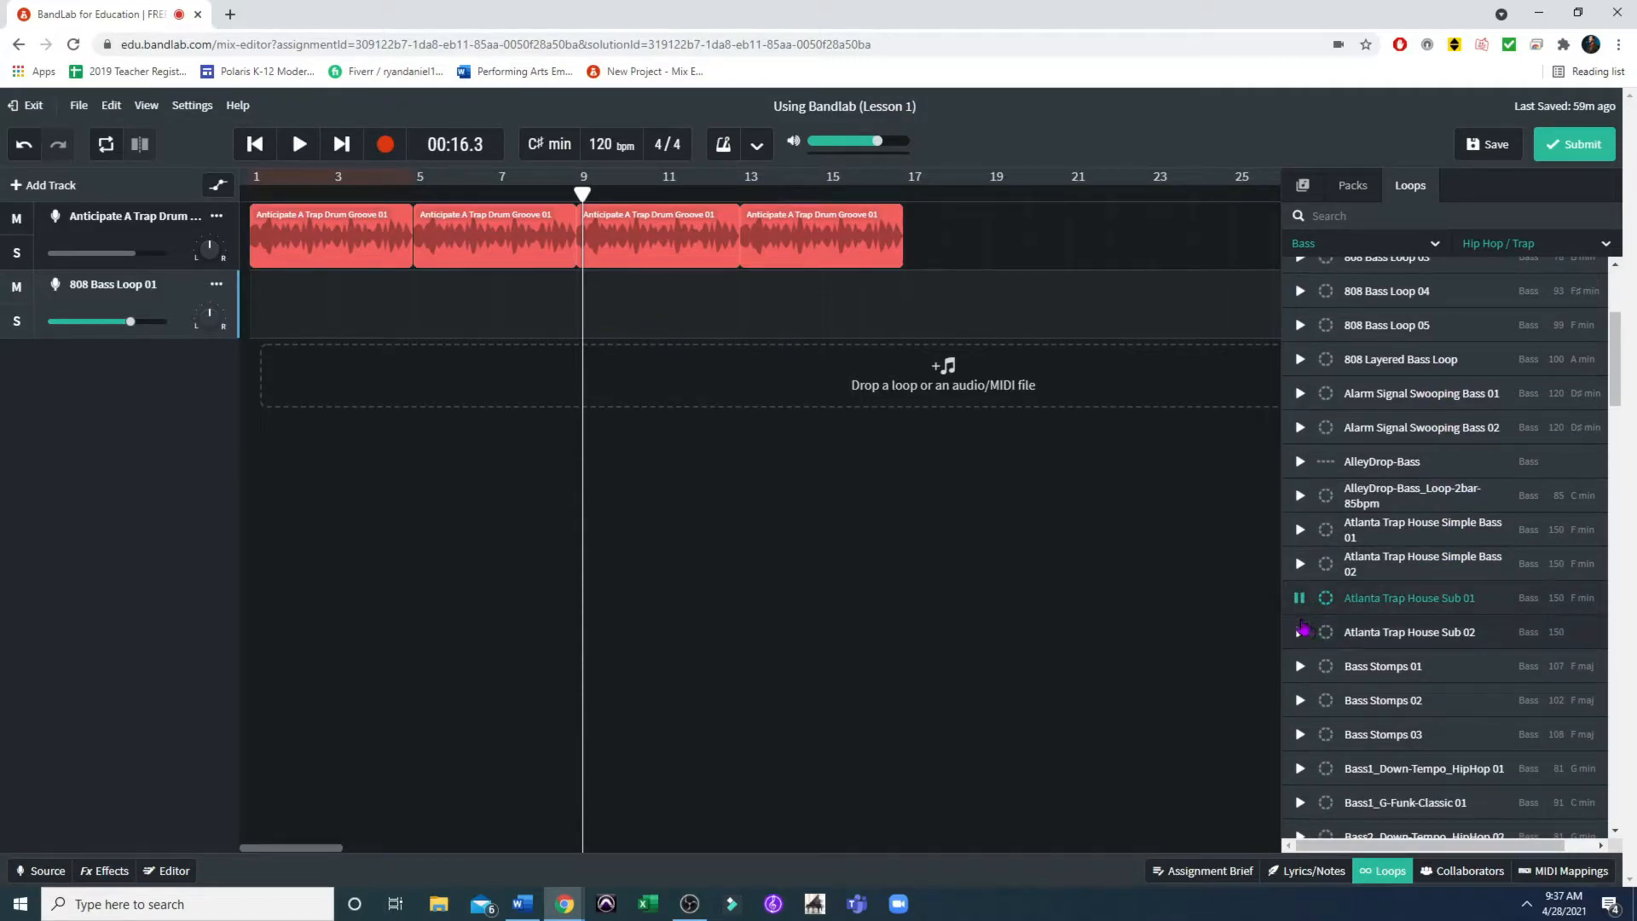
click(1301, 564)
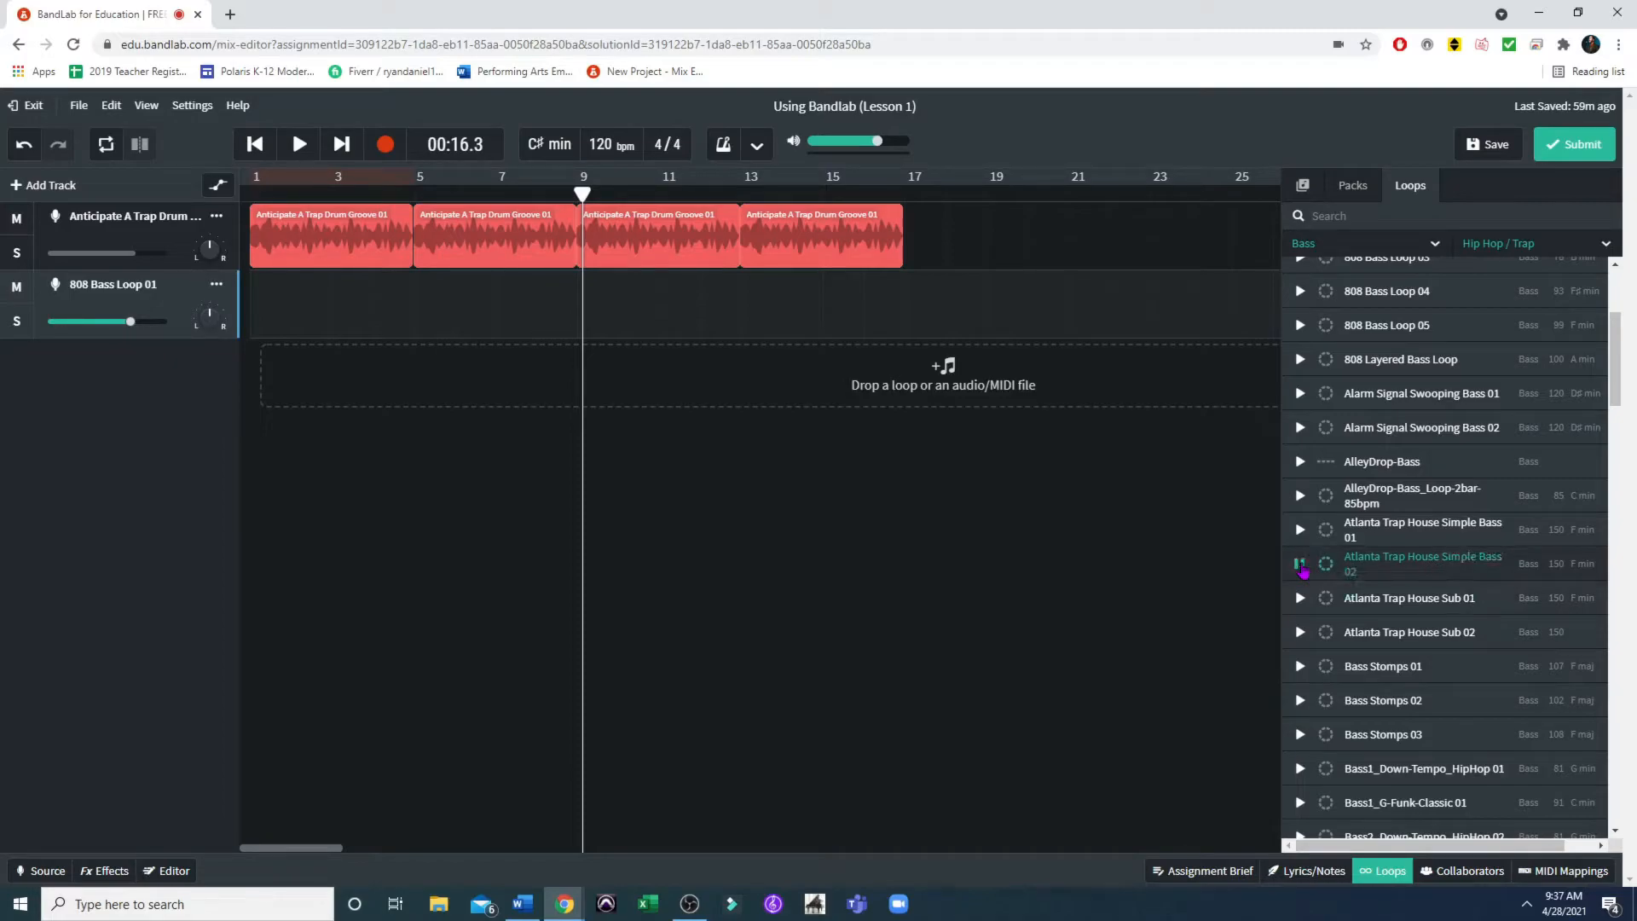
click(1300, 531)
scroll(1298, 596, down, 2)
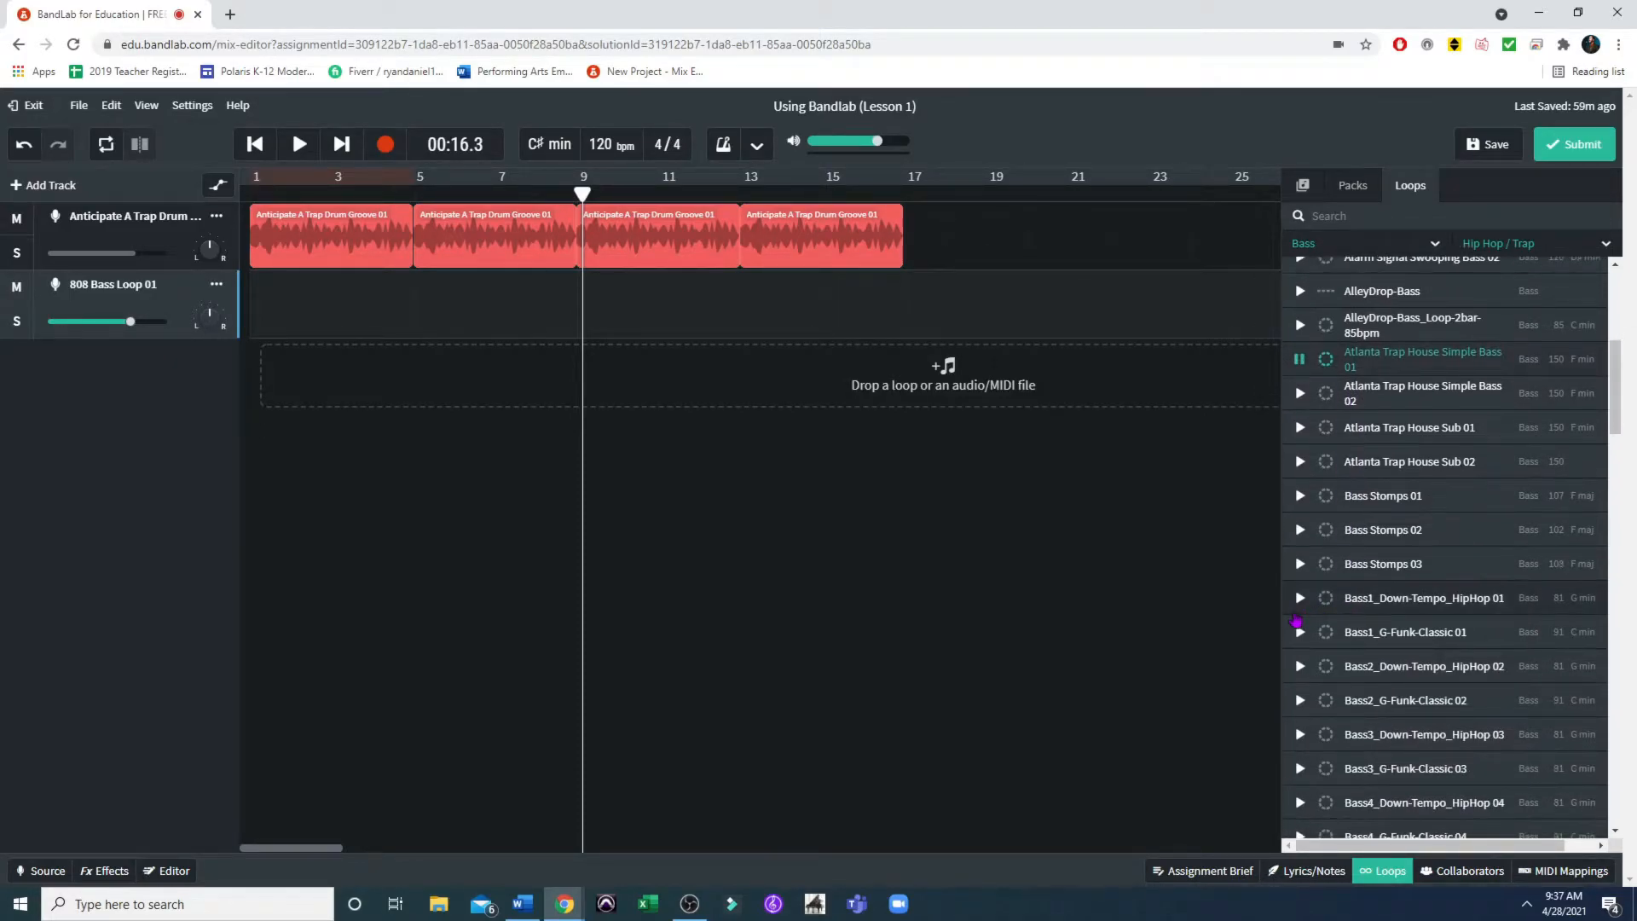
click(1300, 597)
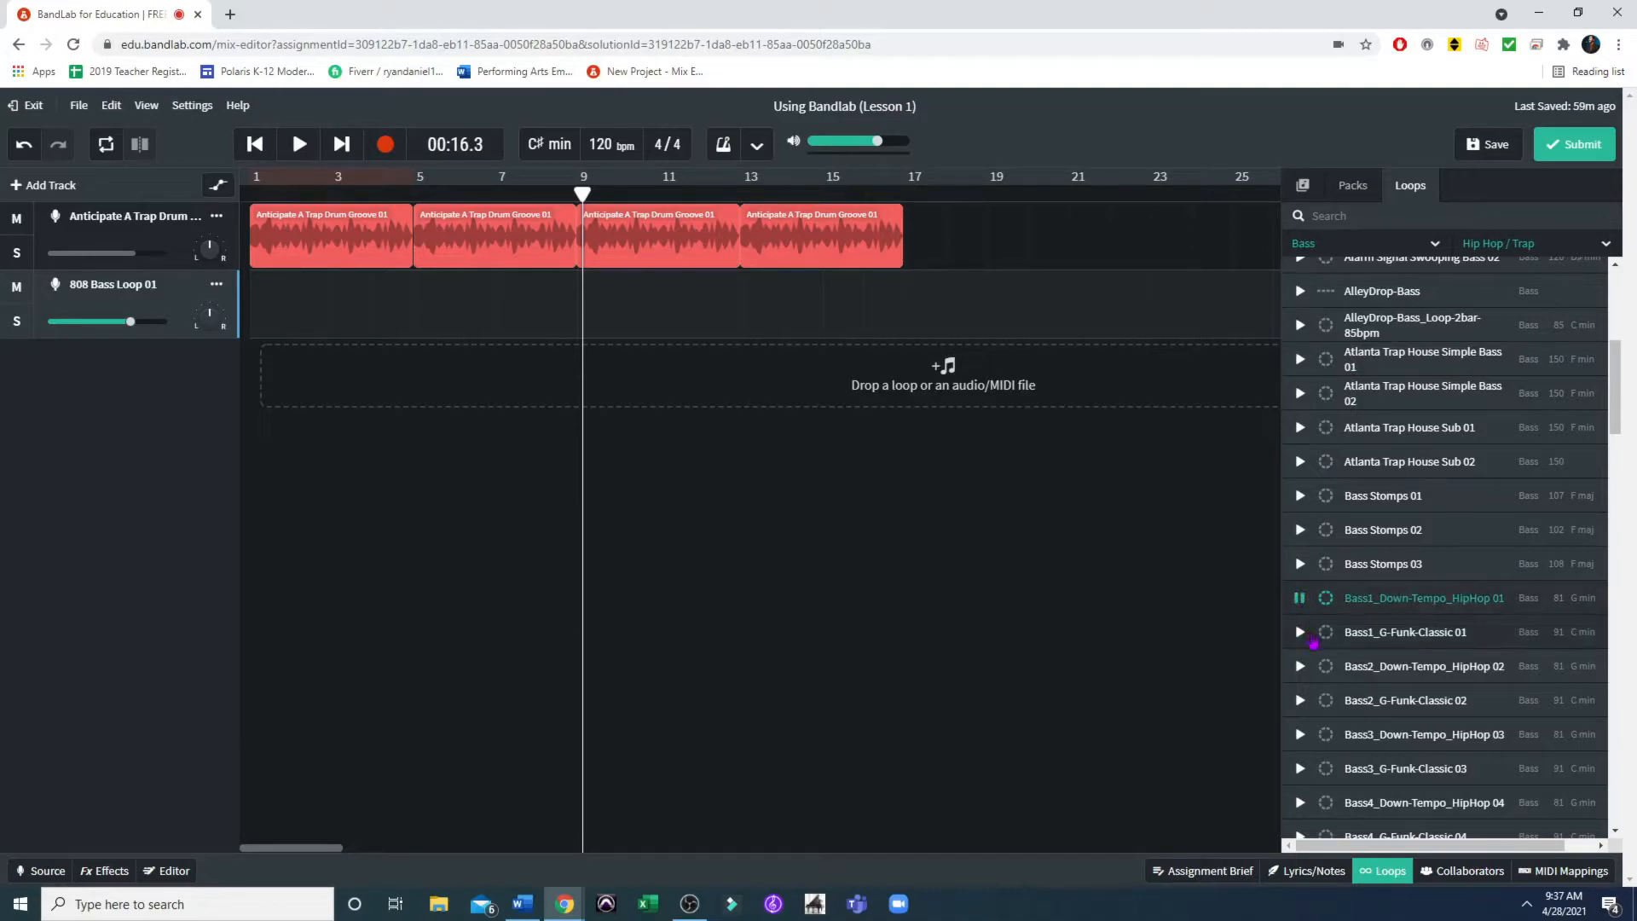
Preview further bass loops, including Bass1_G-Funk-Classic 01, Black Cat Bass 01 and Bless'Em'Bless 808 Bass 01
click(1299, 632)
scroll(1305, 635, down, 2)
scroll(1305, 633, down, 1)
click(1301, 617)
click(1299, 649)
scroll(1290, 626, down, 1)
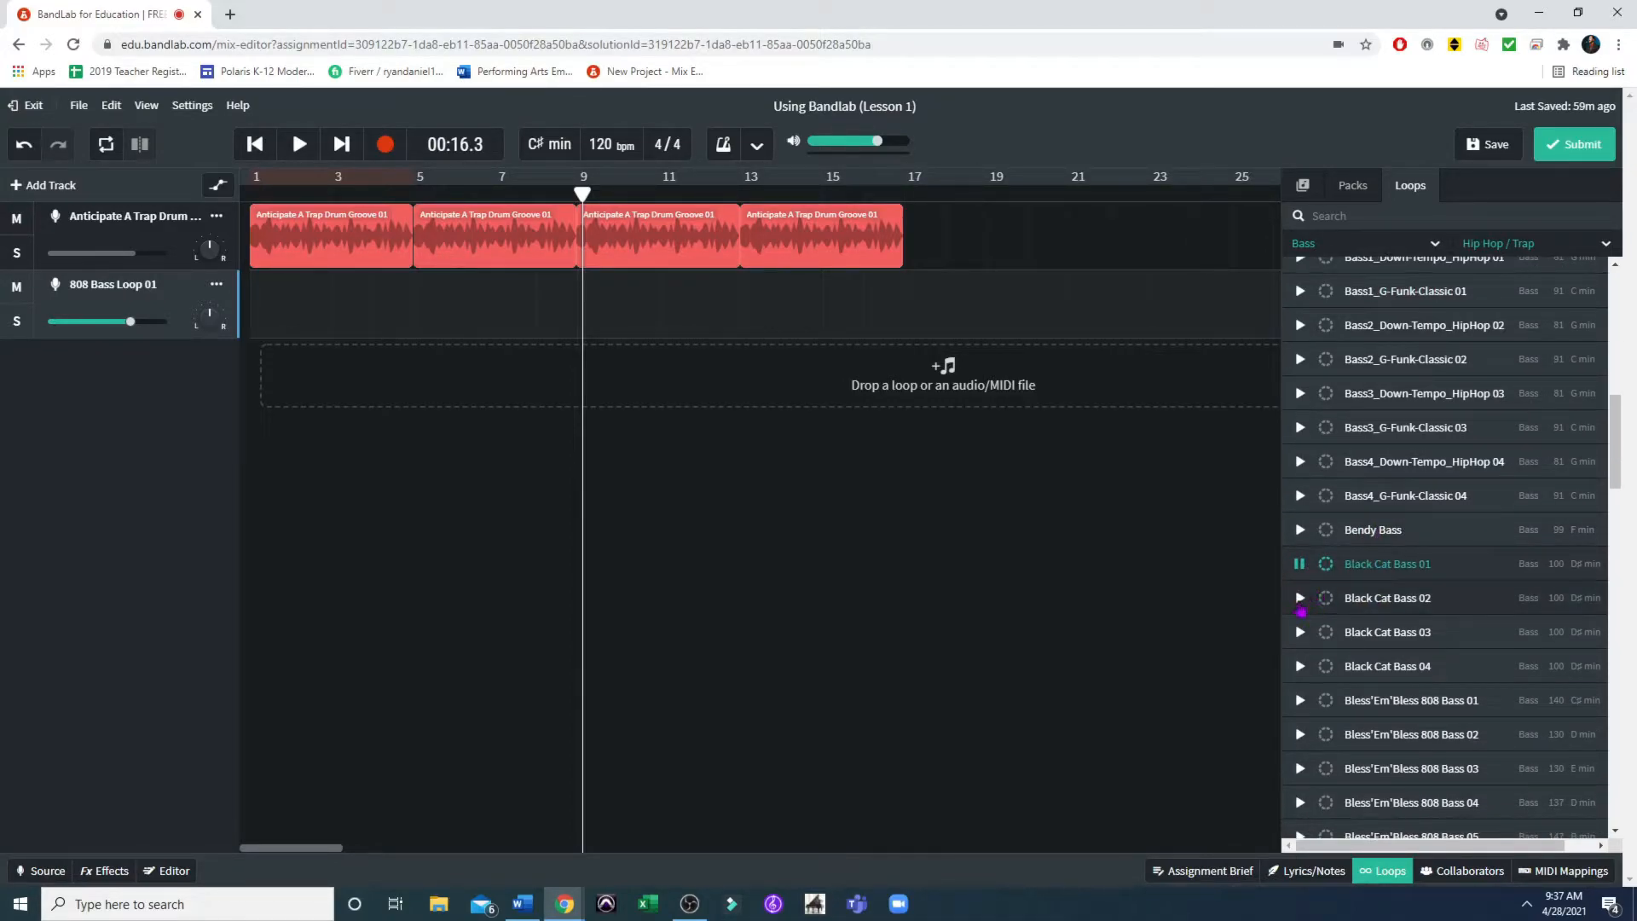
scroll(1300, 605, down, 2)
click(1299, 530)
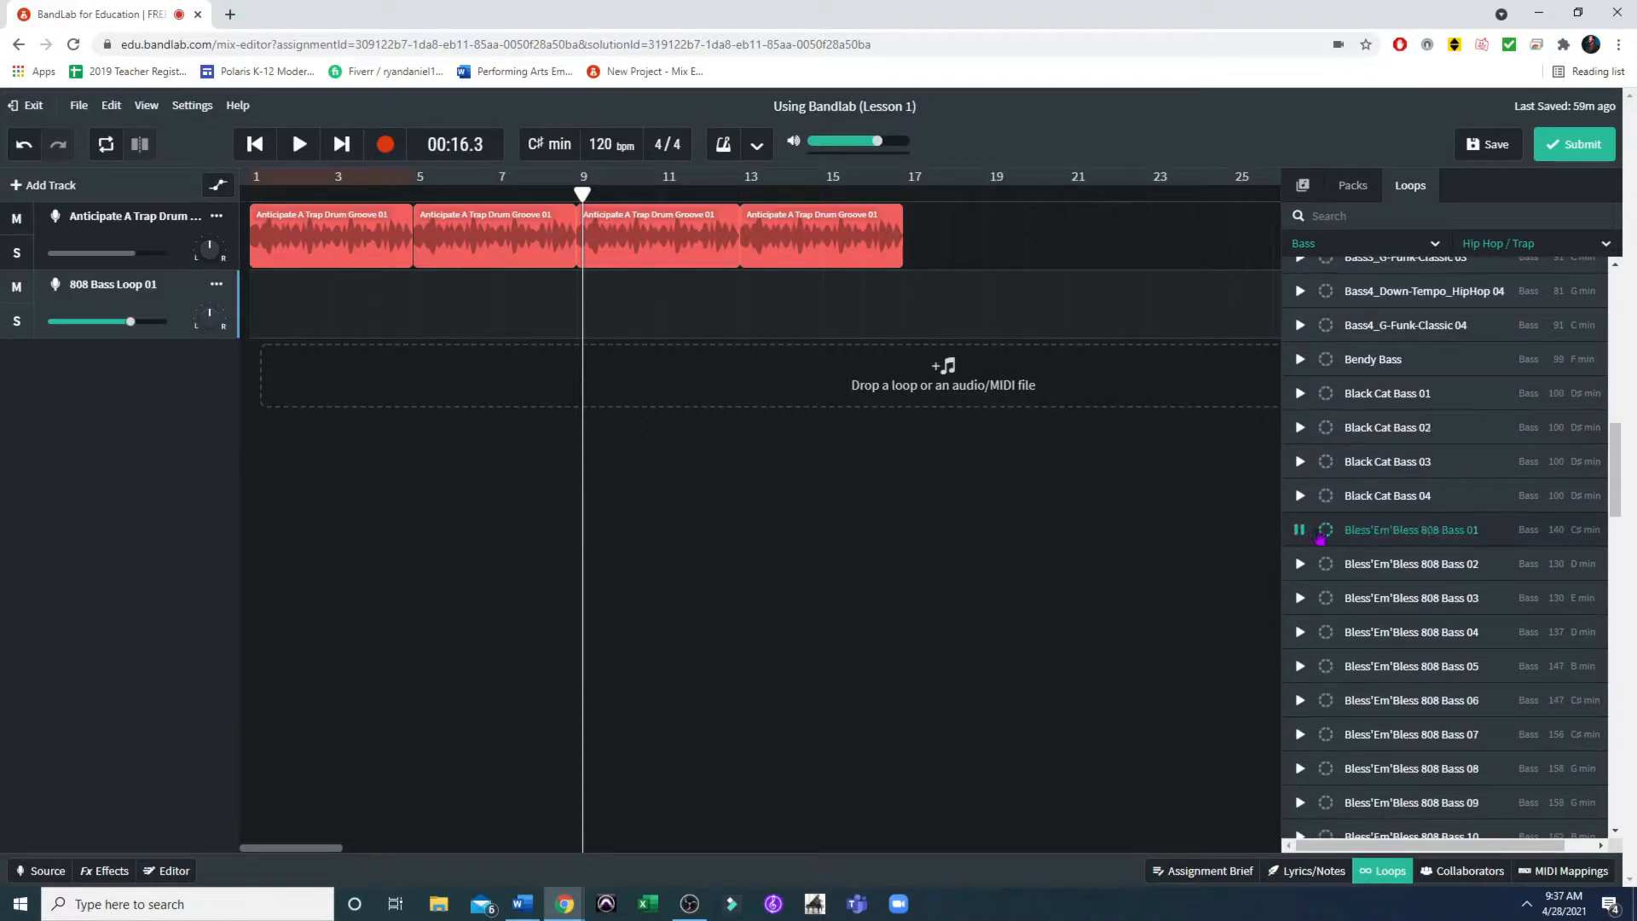
Place Bless'Em'Bless 808 Bass 01 on the empty bass track at measure 5 and play it with the drums from there
drag(1425, 539, 428, 312)
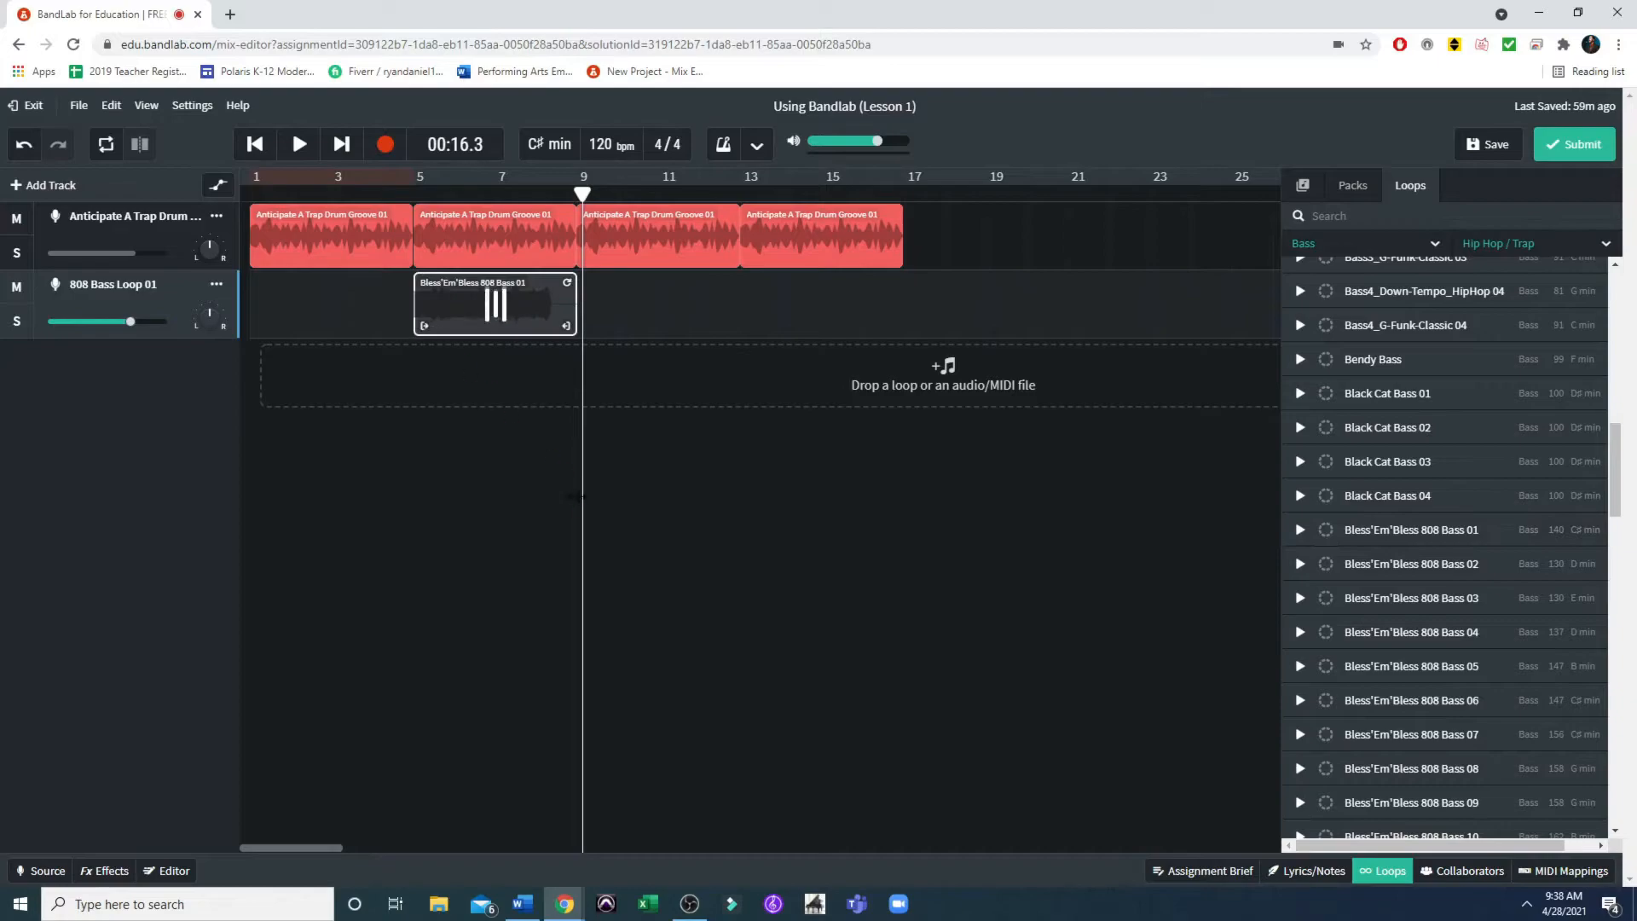
click(418, 196)
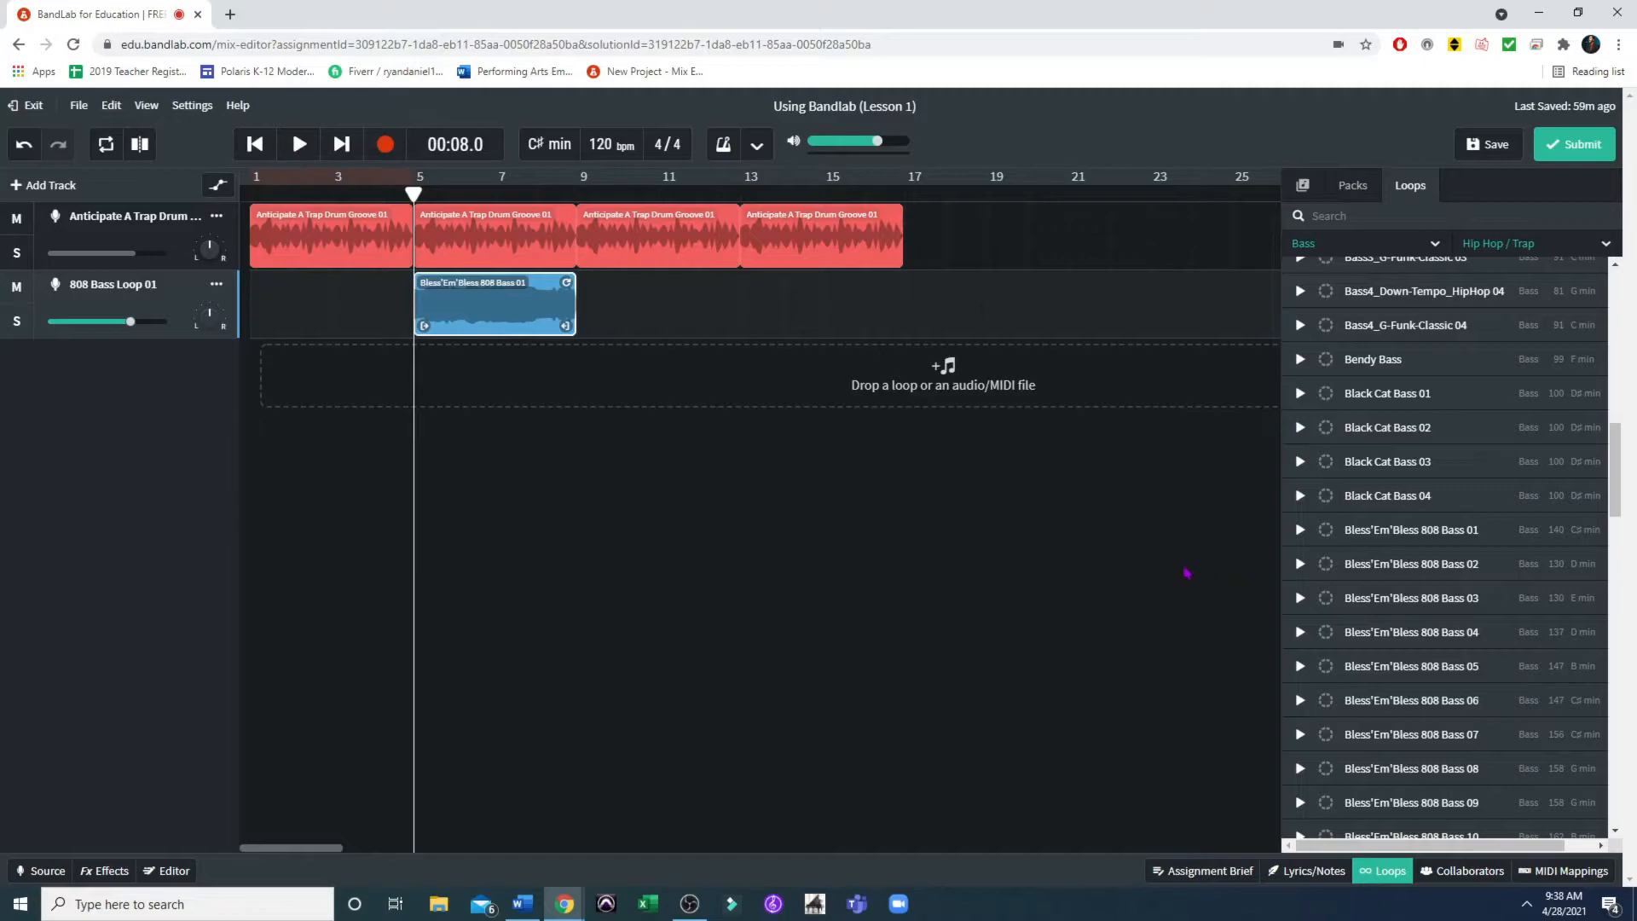
key(space)
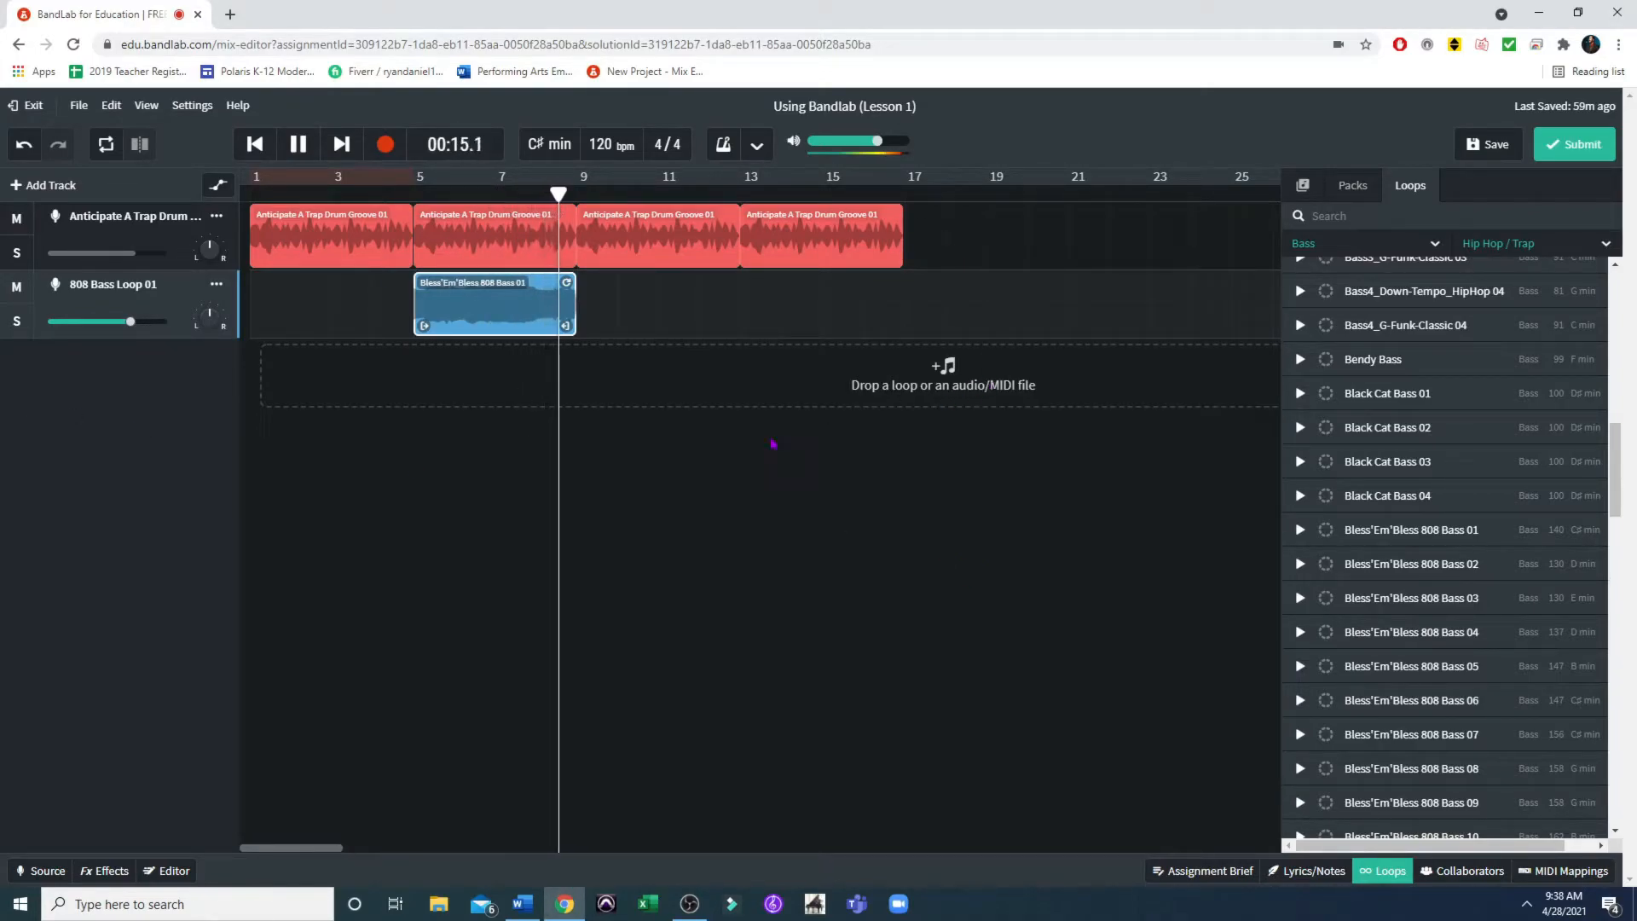
key(space)
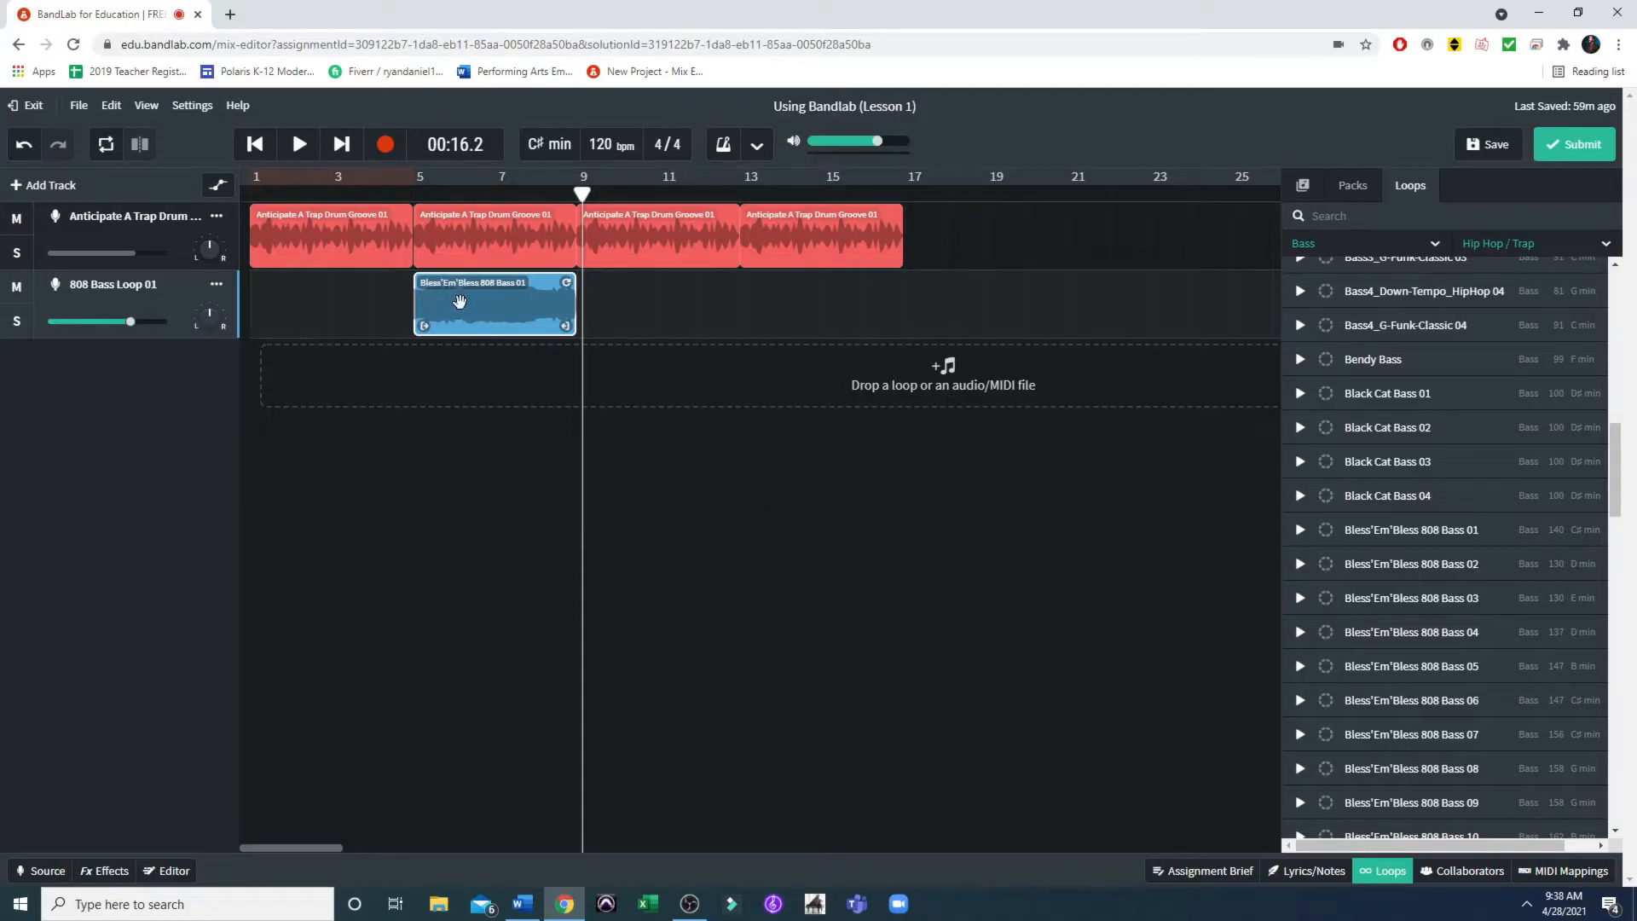
Copy the bass region and paste it directly after the original, starting at measure 9
drag(582, 194, 577, 194)
right_click(482, 324)
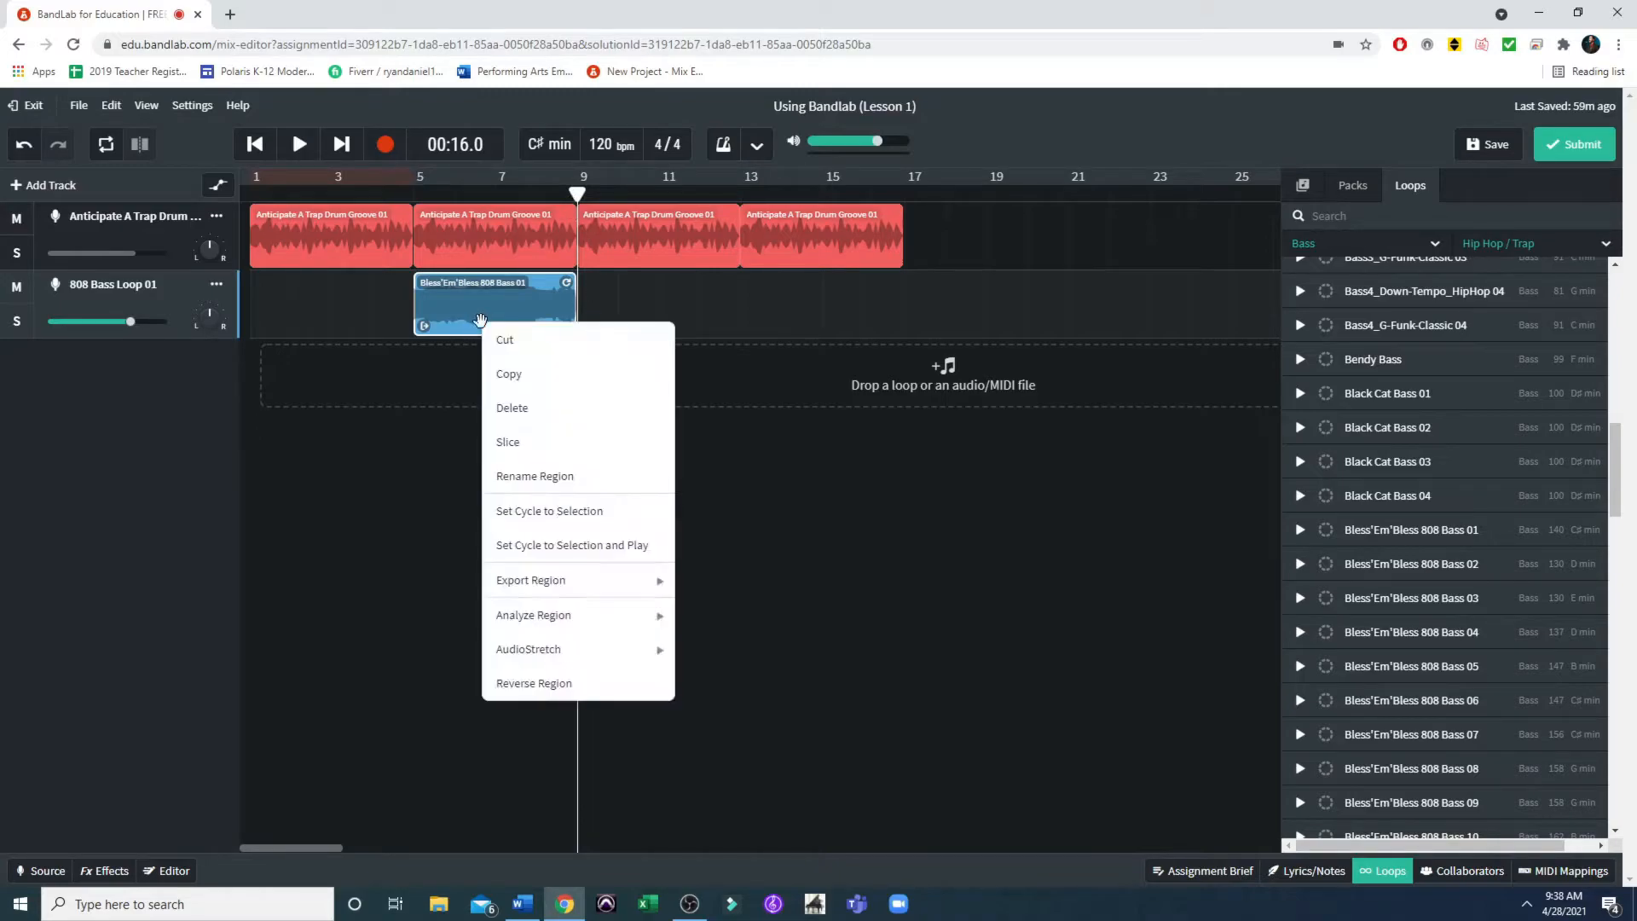
click(508, 373)
right_click(615, 311)
click(635, 322)
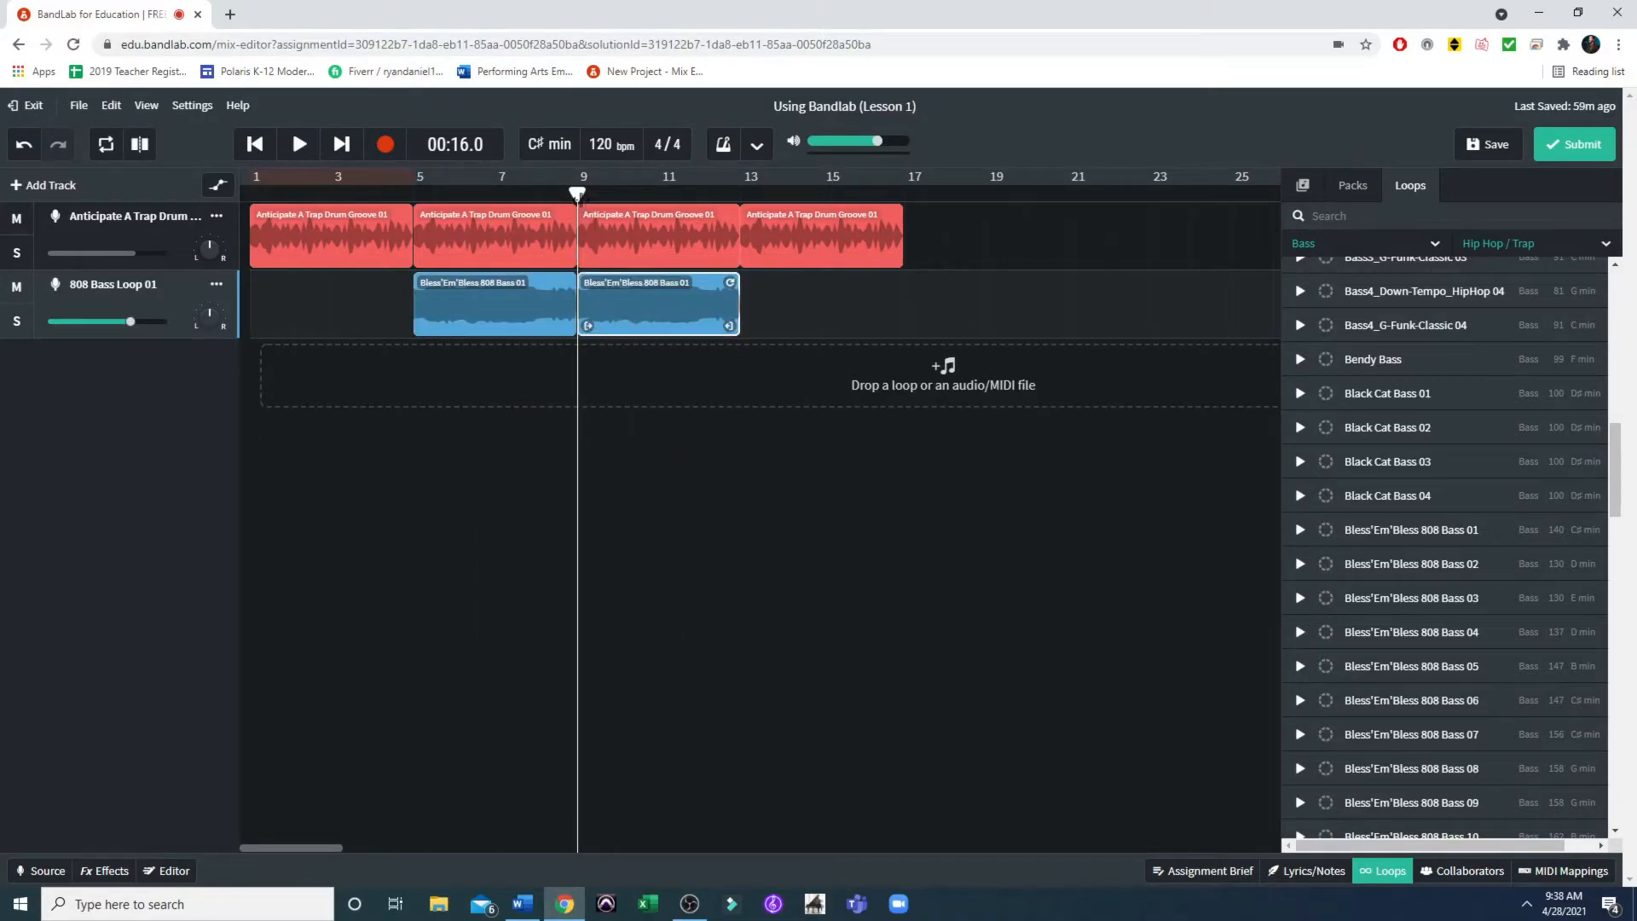
Paste another copy of the bass region and align its start with the last drum loop at measure 13
mouse_move(578, 195)
mouse_down()
mouse_move(548, 194)
mouse_move(758, 194)
mouse_up()
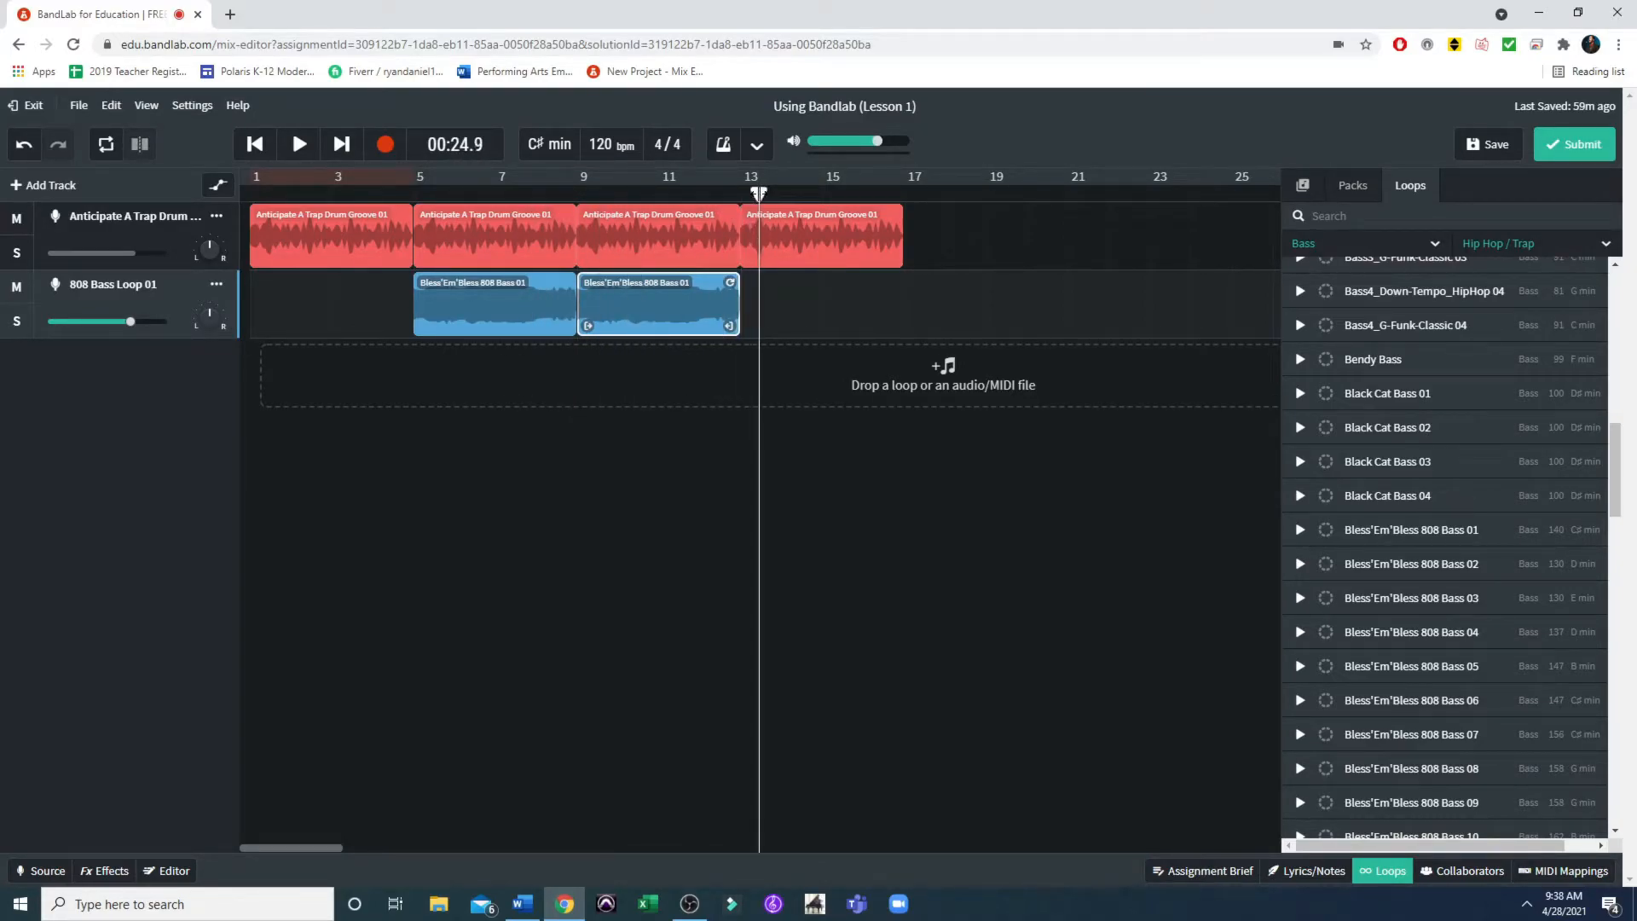
key(ctrl+v)
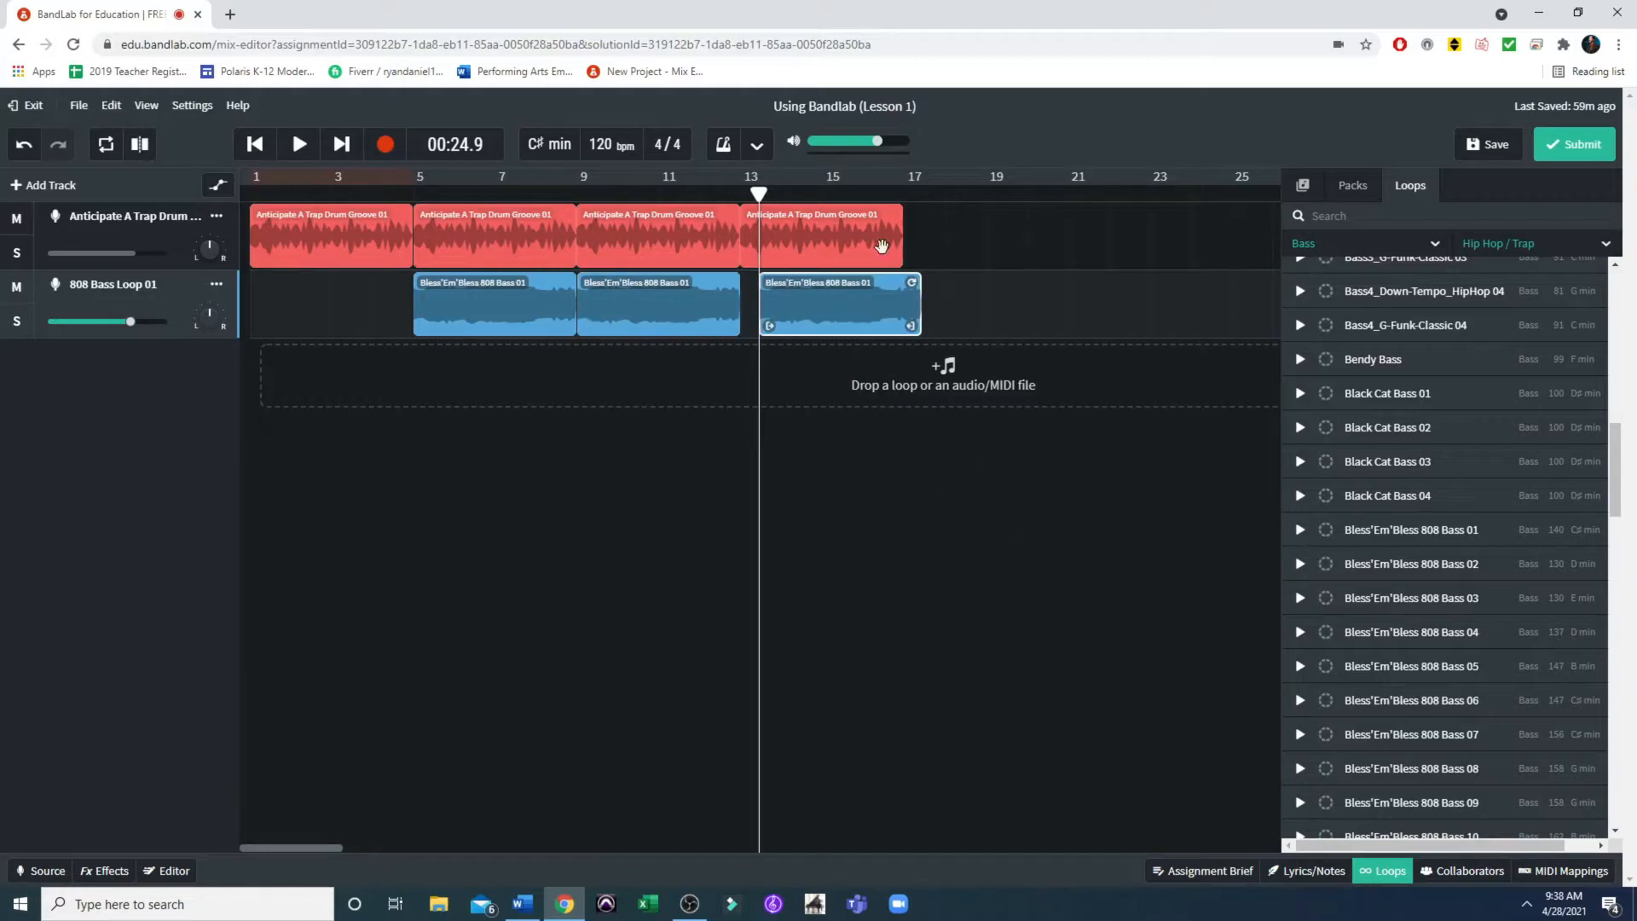
click(987, 196)
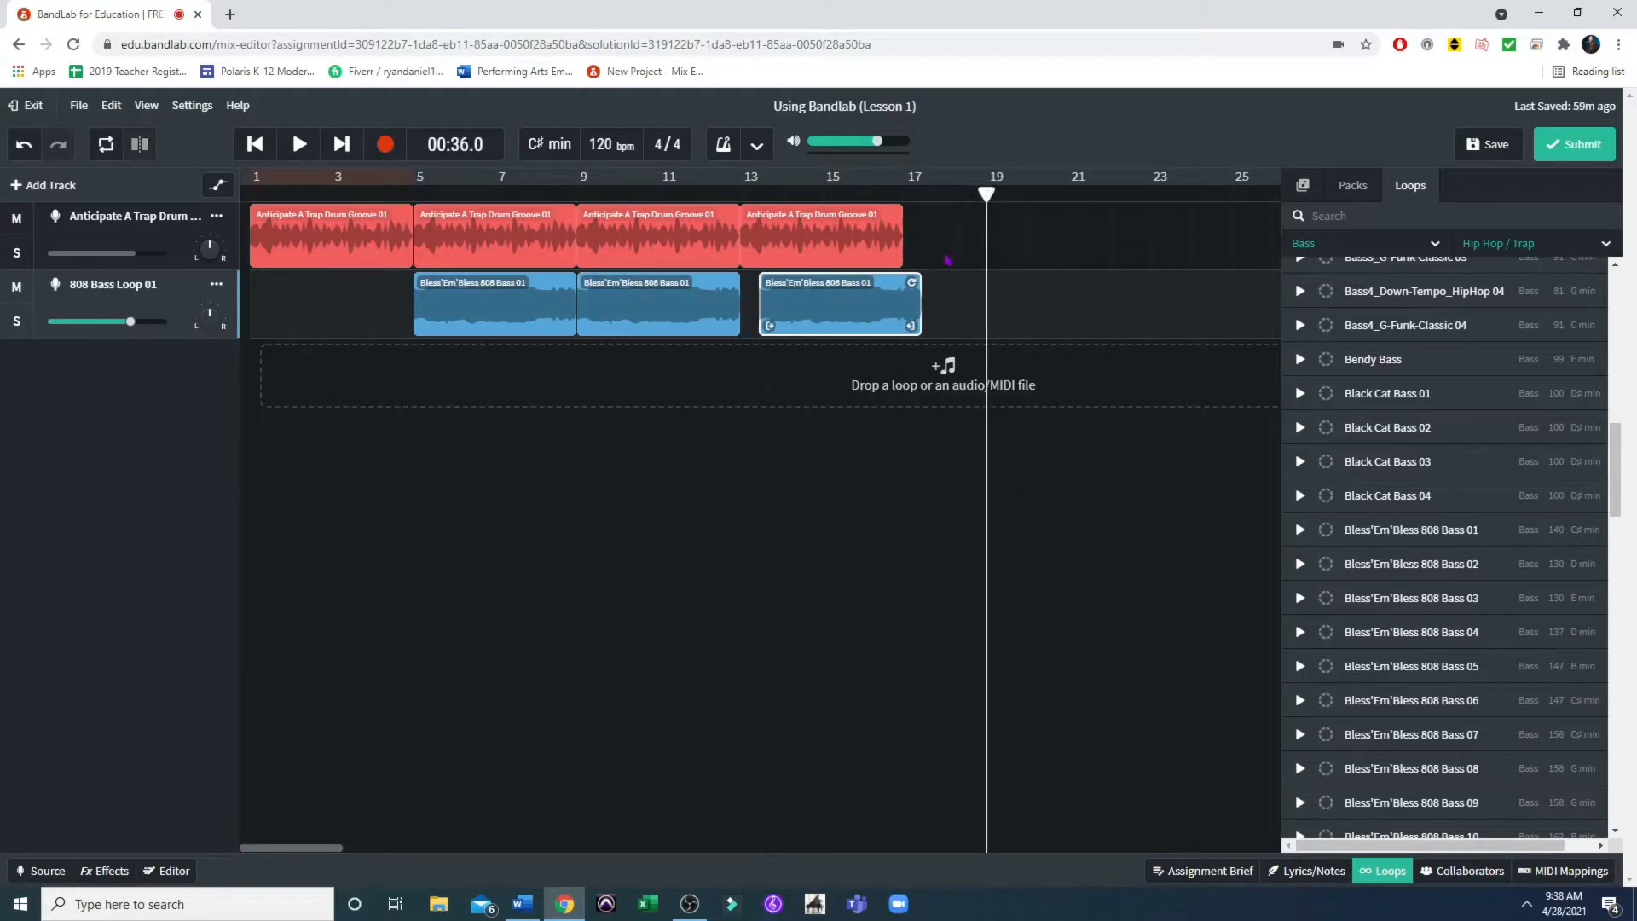
drag(842, 319, 824, 325)
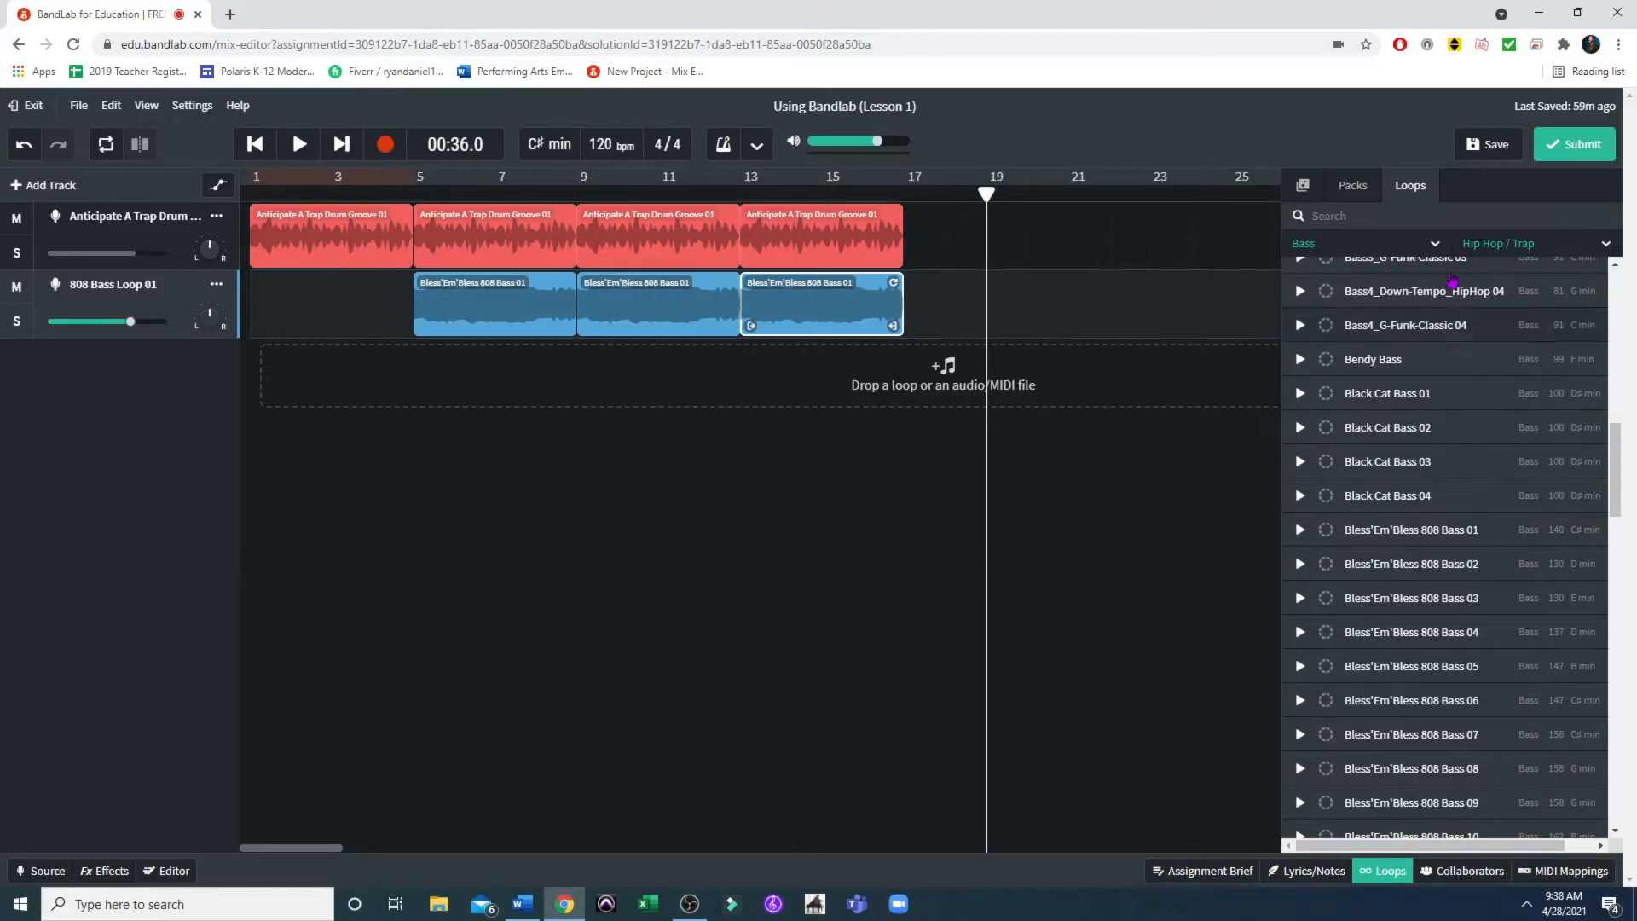
Filter the Hip Hop / Trap loops to the Synth instrument and preview Angelico Lead
click(1408, 245)
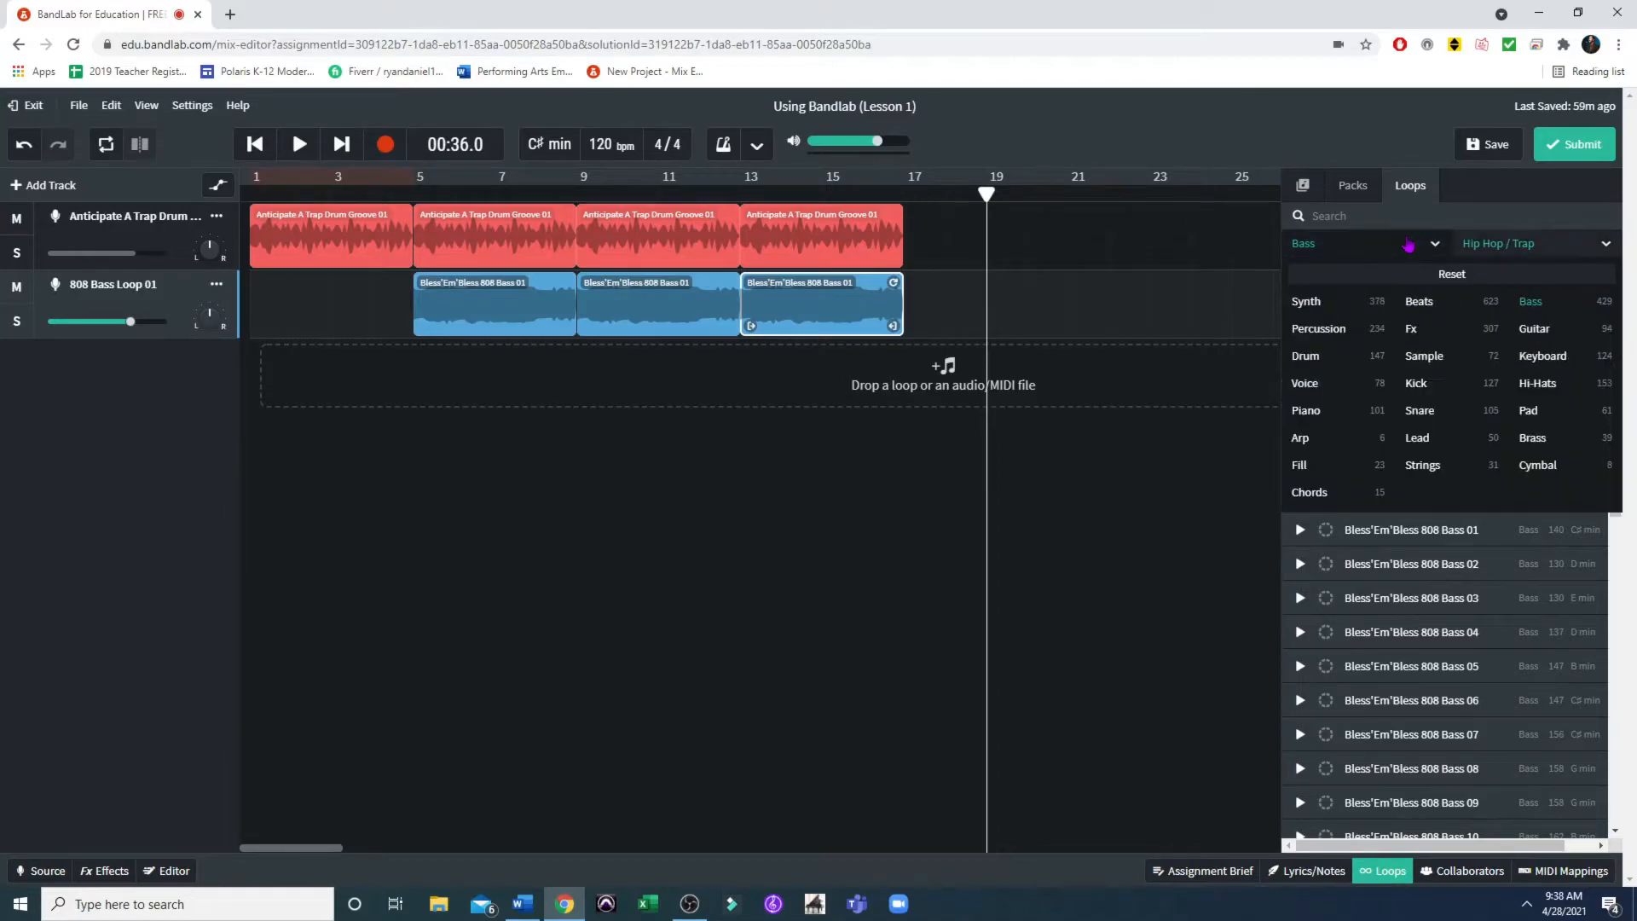
click(1323, 305)
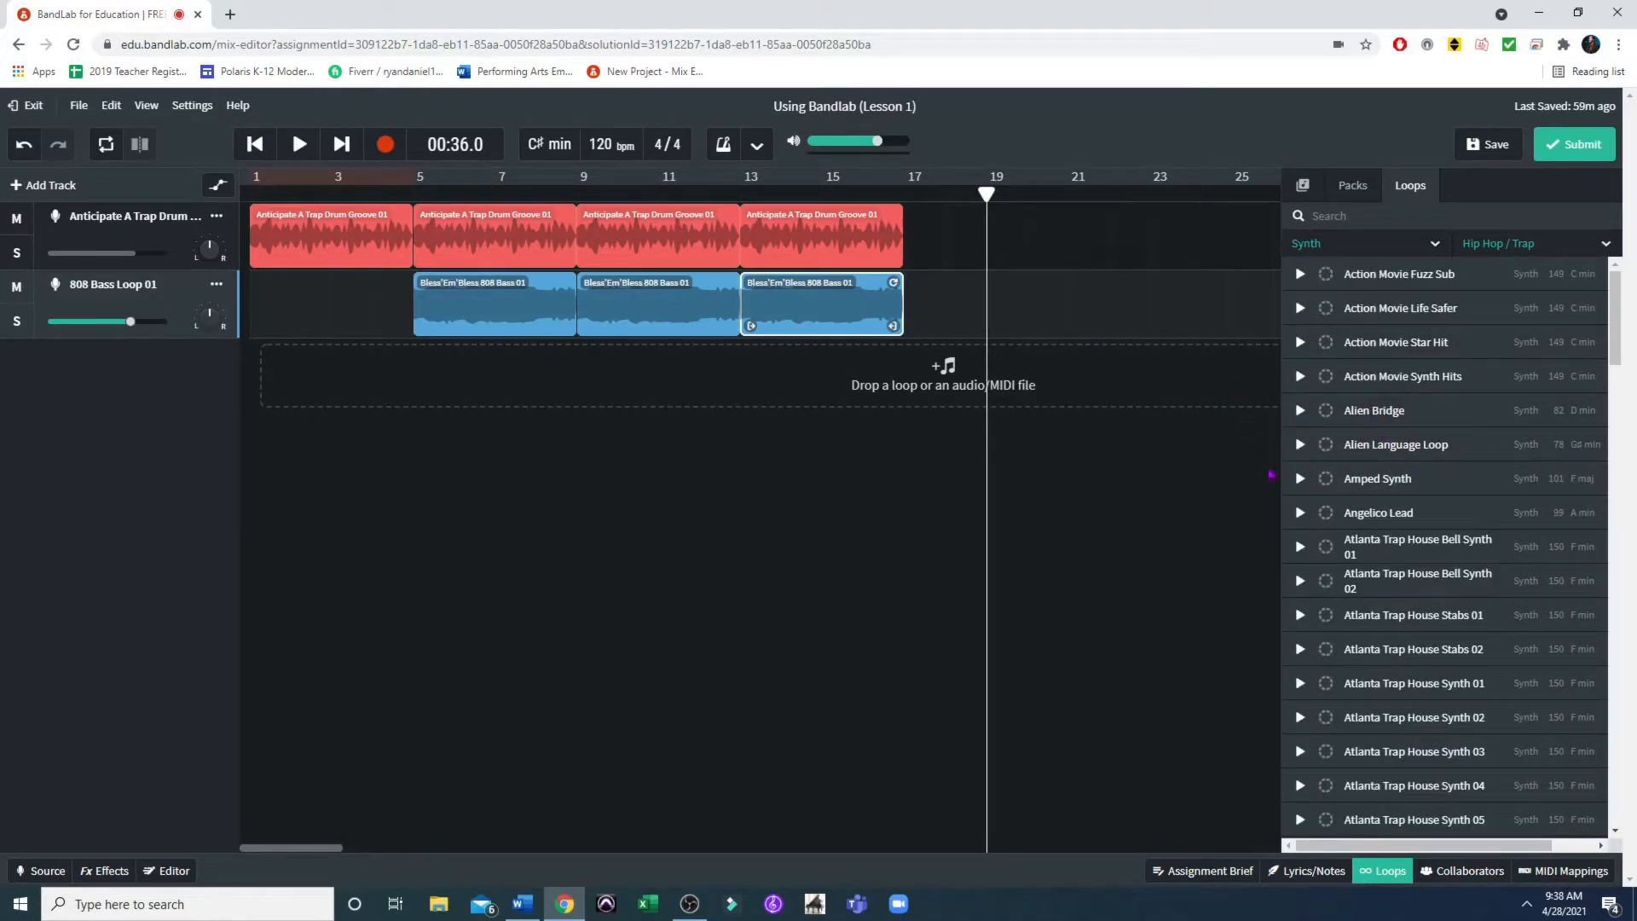
click(1300, 514)
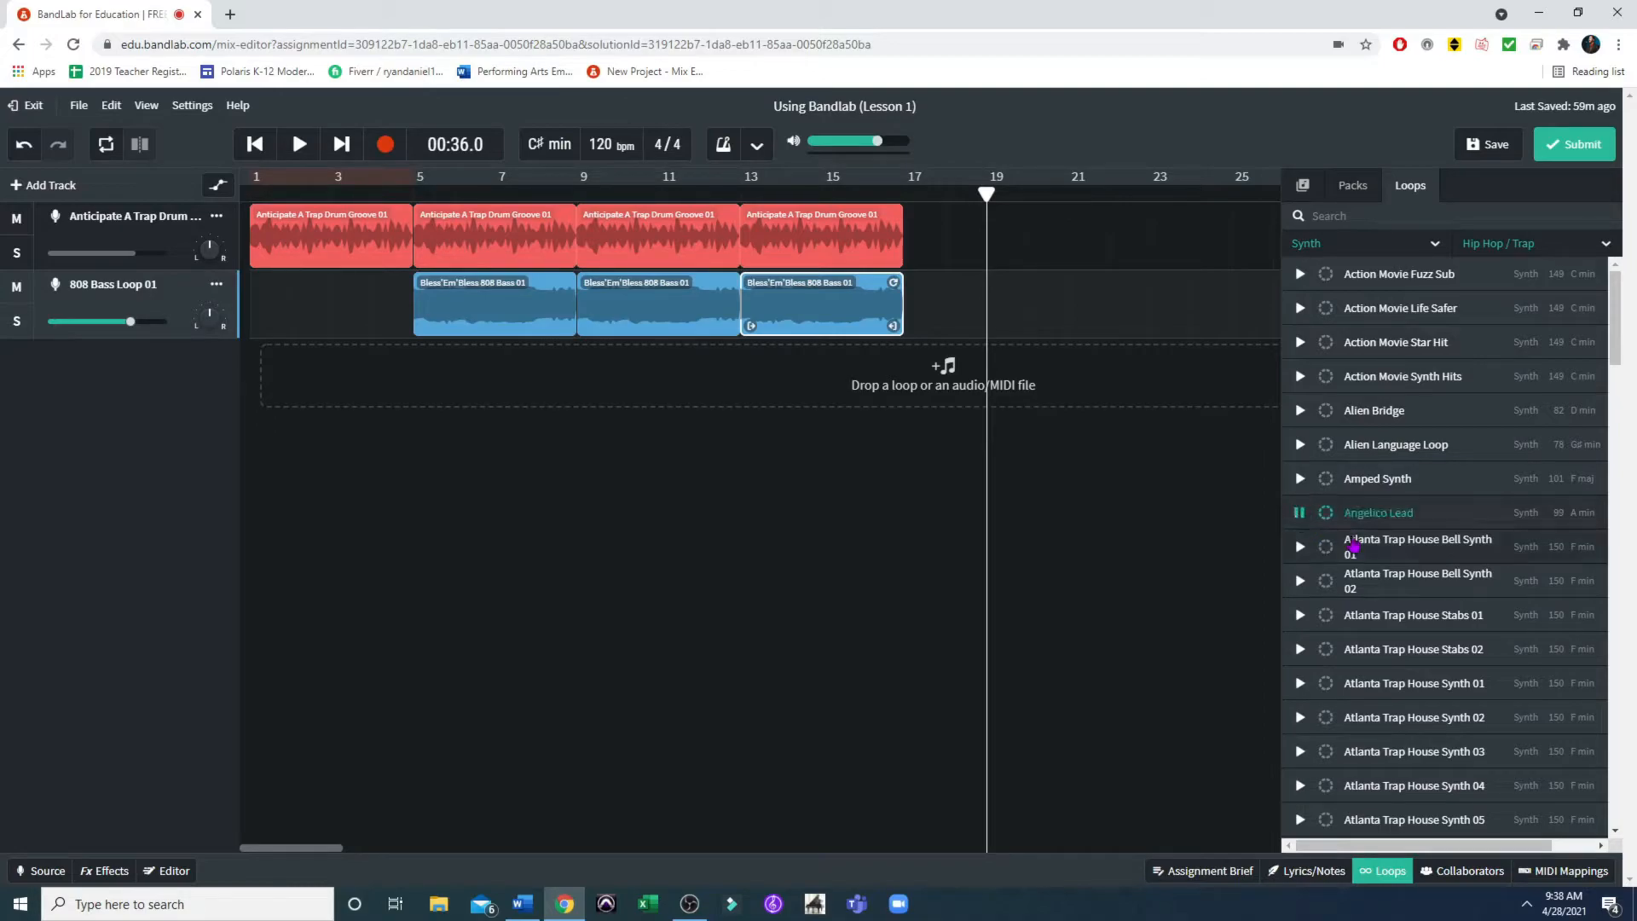
scroll(1351, 547, down, 2)
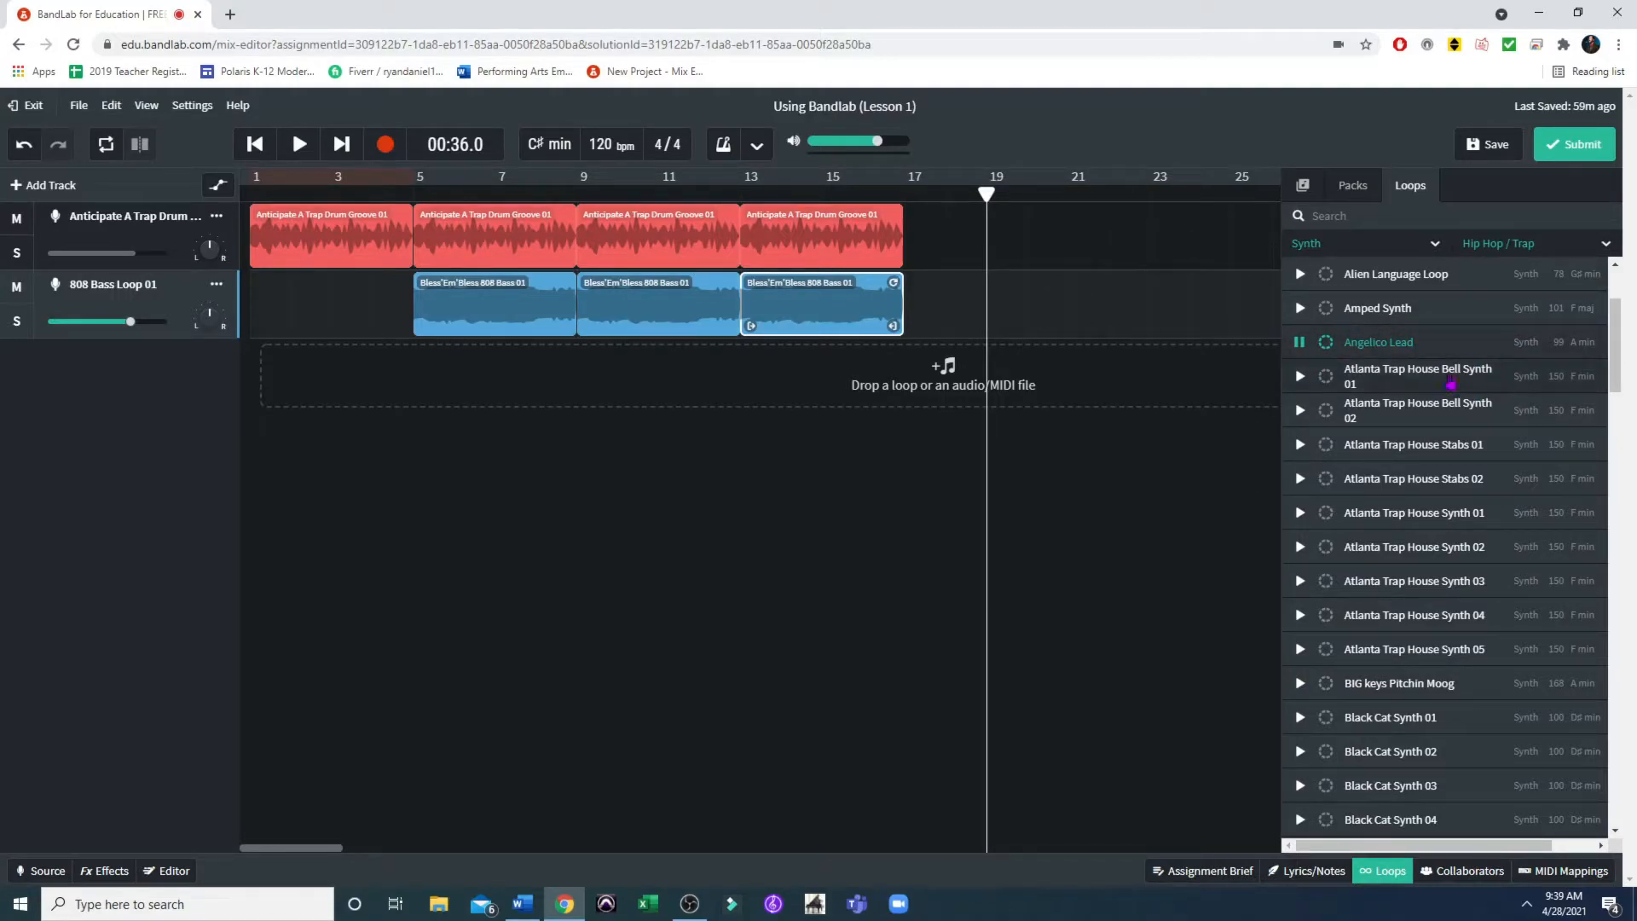
Add Angelico Lead on a new track, move it to measure 5, and play the song from the beginning to hear it
drag(1405, 342, 285, 375)
click(254, 145)
drag(344, 388, 510, 396)
click(299, 144)
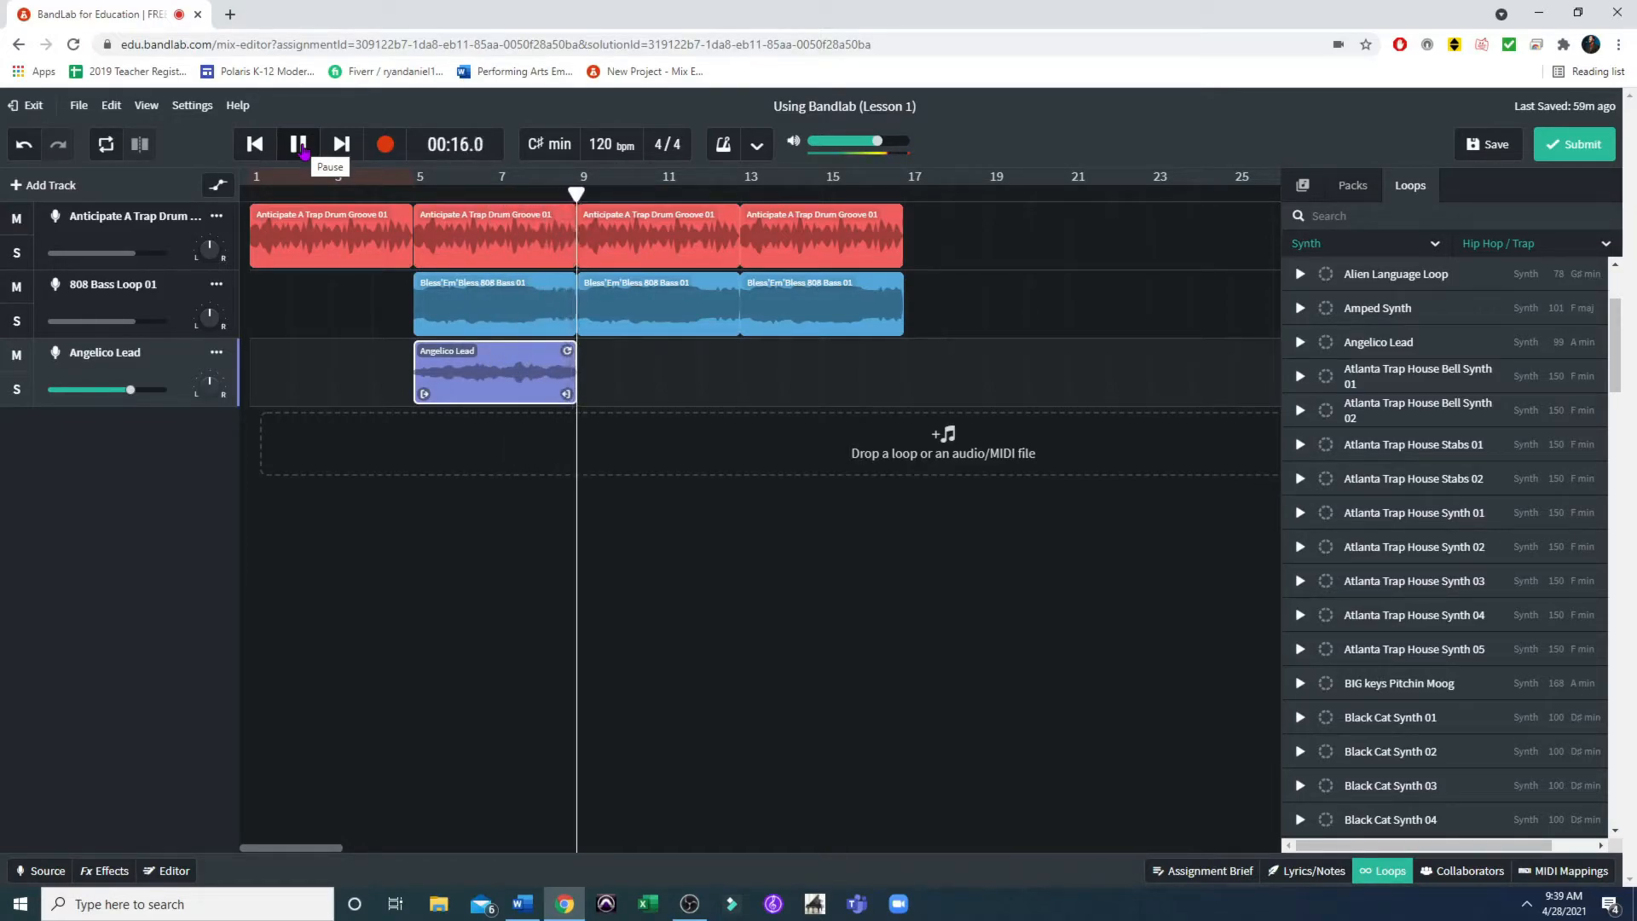
click(298, 144)
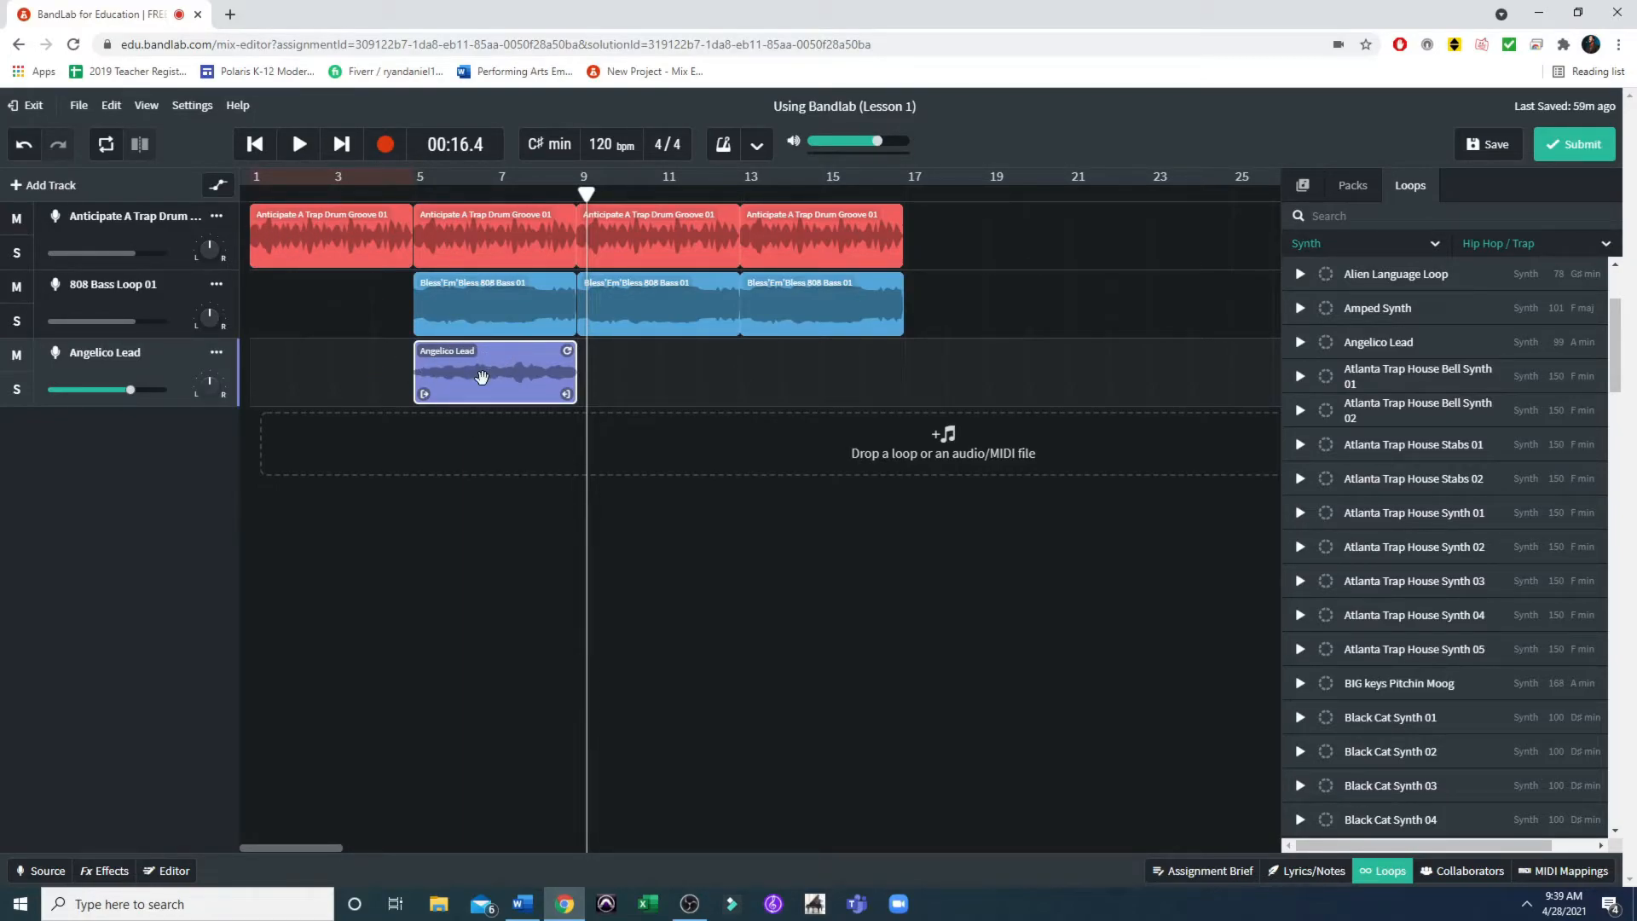
Move the Angelico Lead region to measure 1 and shift all drum and bass regions together four measures later
drag(482, 377, 258, 350)
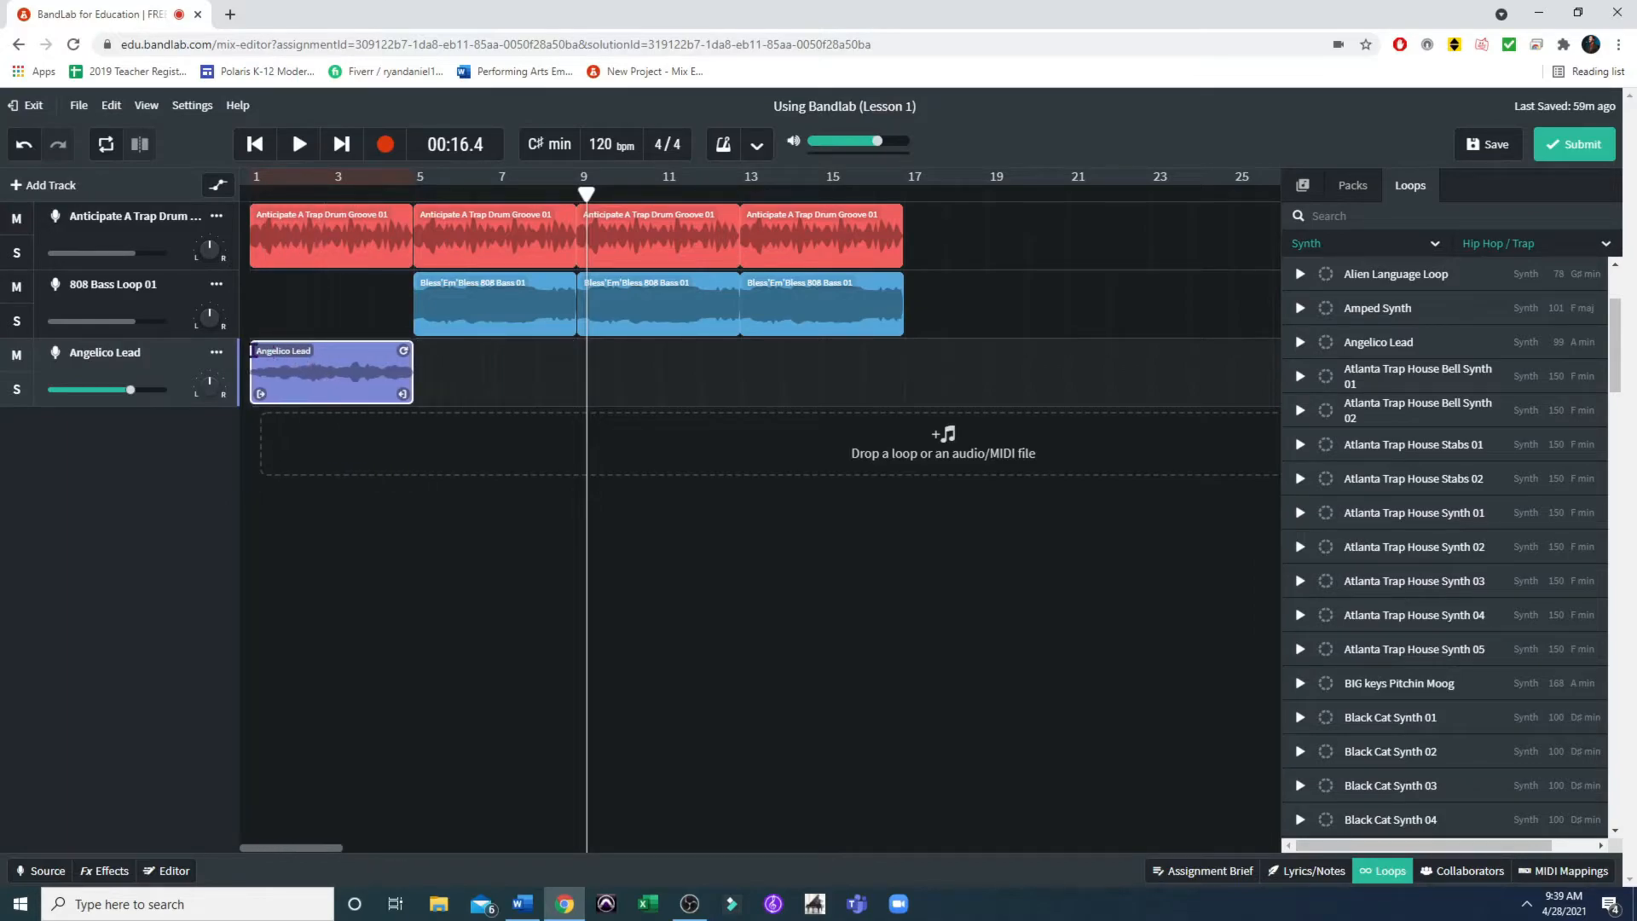
mouse_move(947, 305)
mouse_down()
mouse_move(295, 218)
mouse_move(1103, 356)
mouse_move(948, 309)
mouse_up()
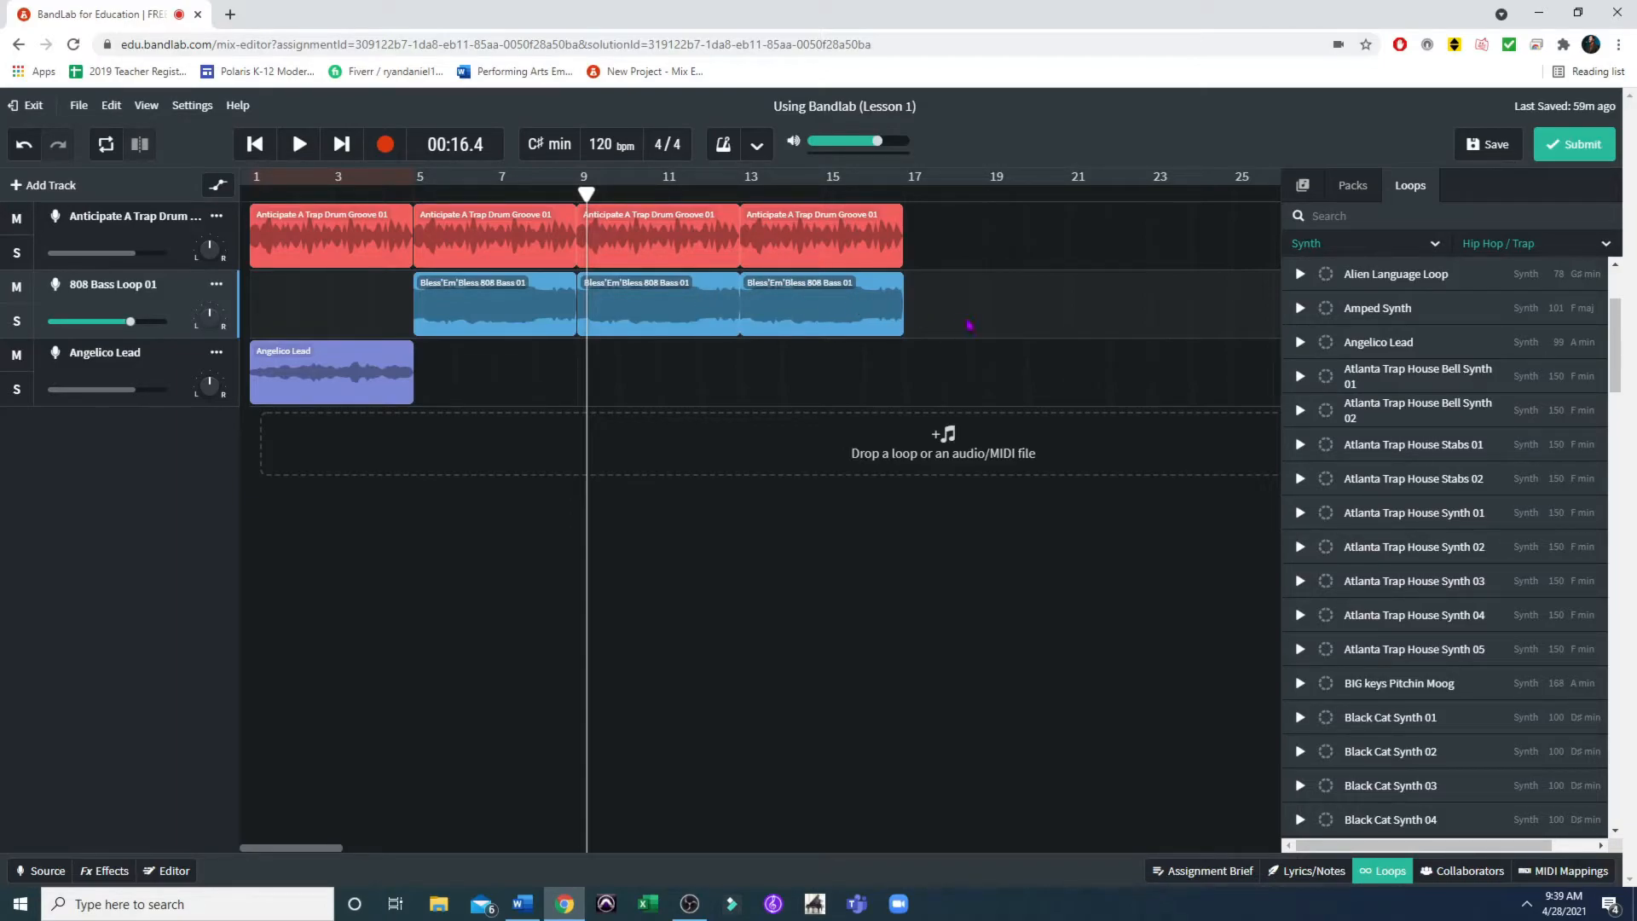
drag(967, 317, 451, 256)
click(463, 525)
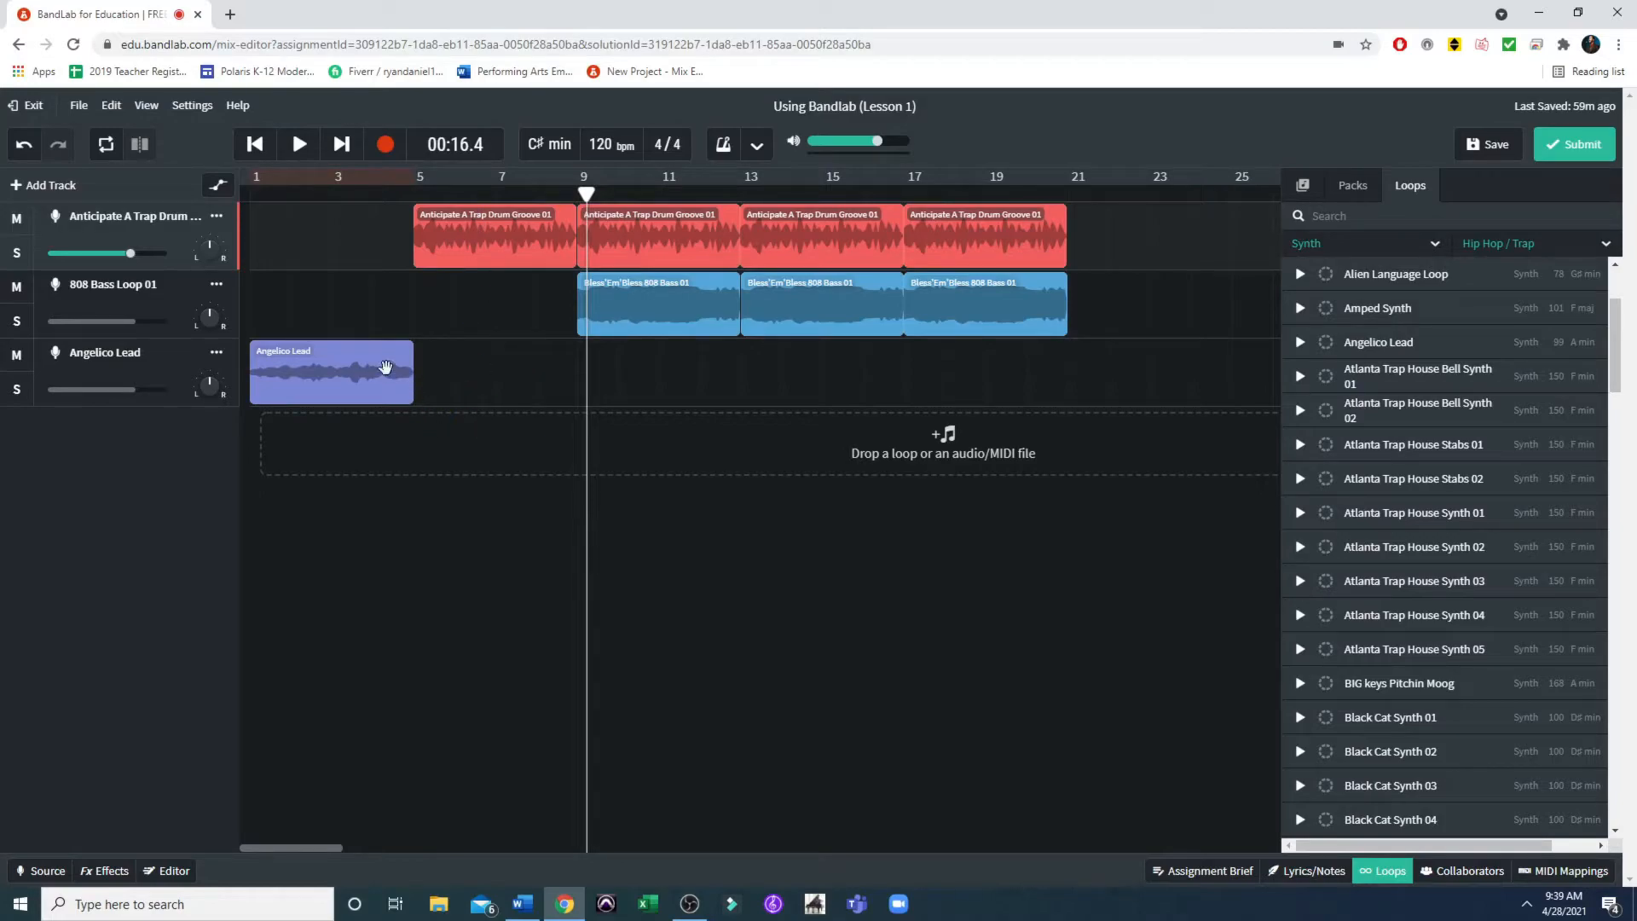
Copy the Angelico Lead region and paste it back to back at measures 5, 9, 13 and 17
click(341, 368)
drag(586, 194, 415, 213)
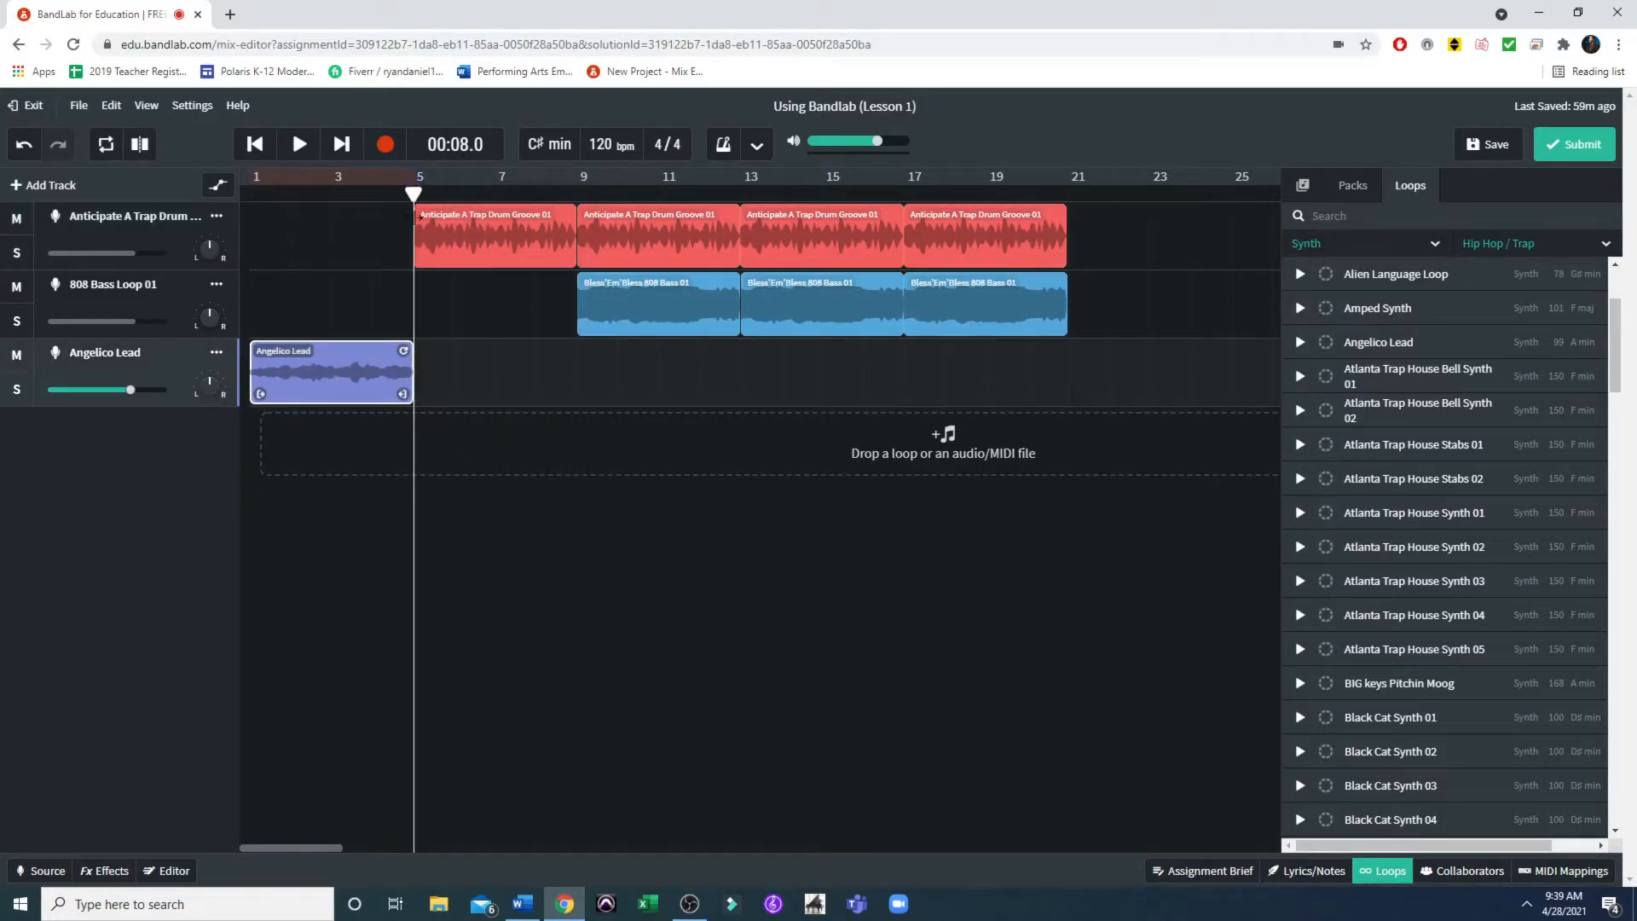
right_click(356, 370)
click(439, 420)
right_click(451, 388)
click(486, 384)
right_click(669, 392)
click(695, 401)
right_click(818, 384)
click(844, 399)
right_click(991, 377)
click(1019, 394)
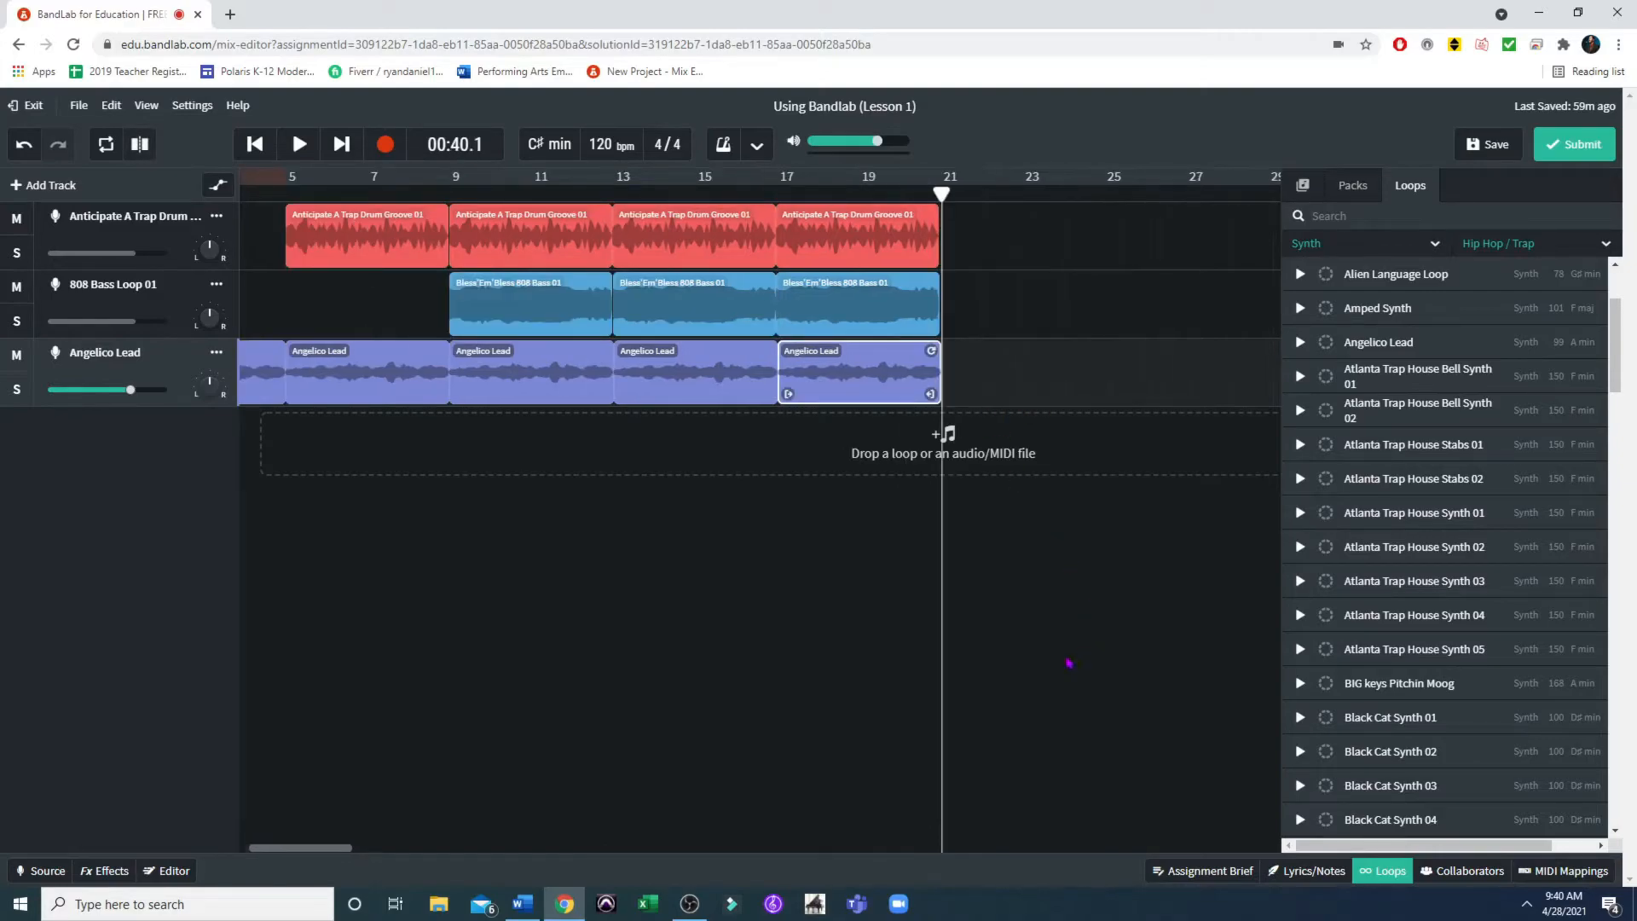
click(734, 542)
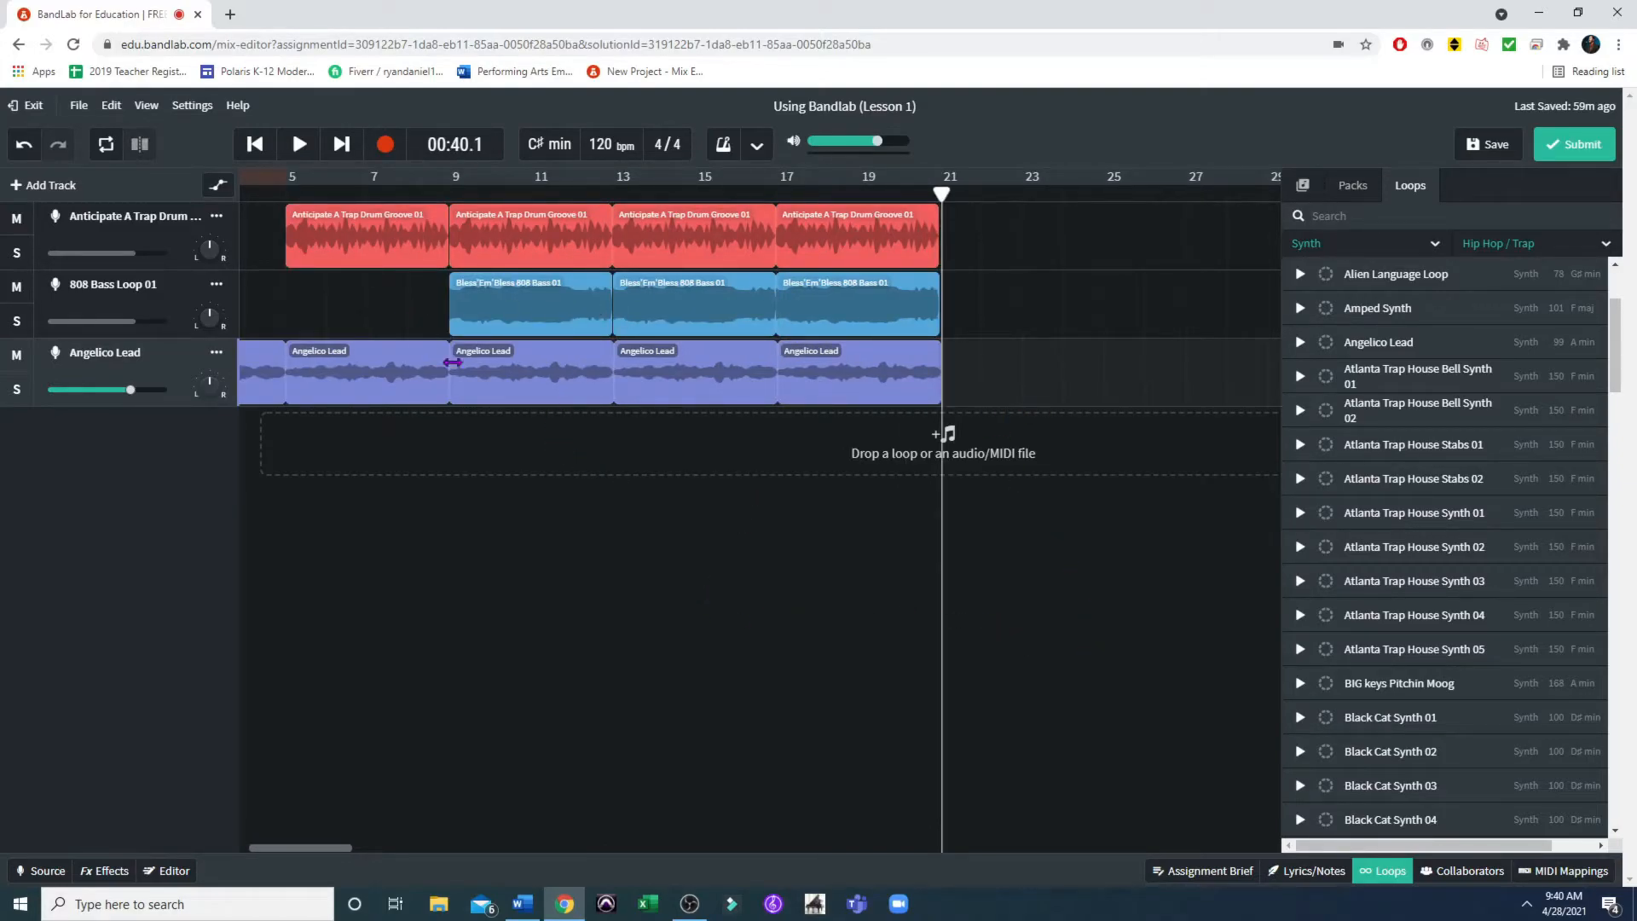
Play the arrangement from the beginning and pause it around measure 13
drag(941, 192, 273, 152)
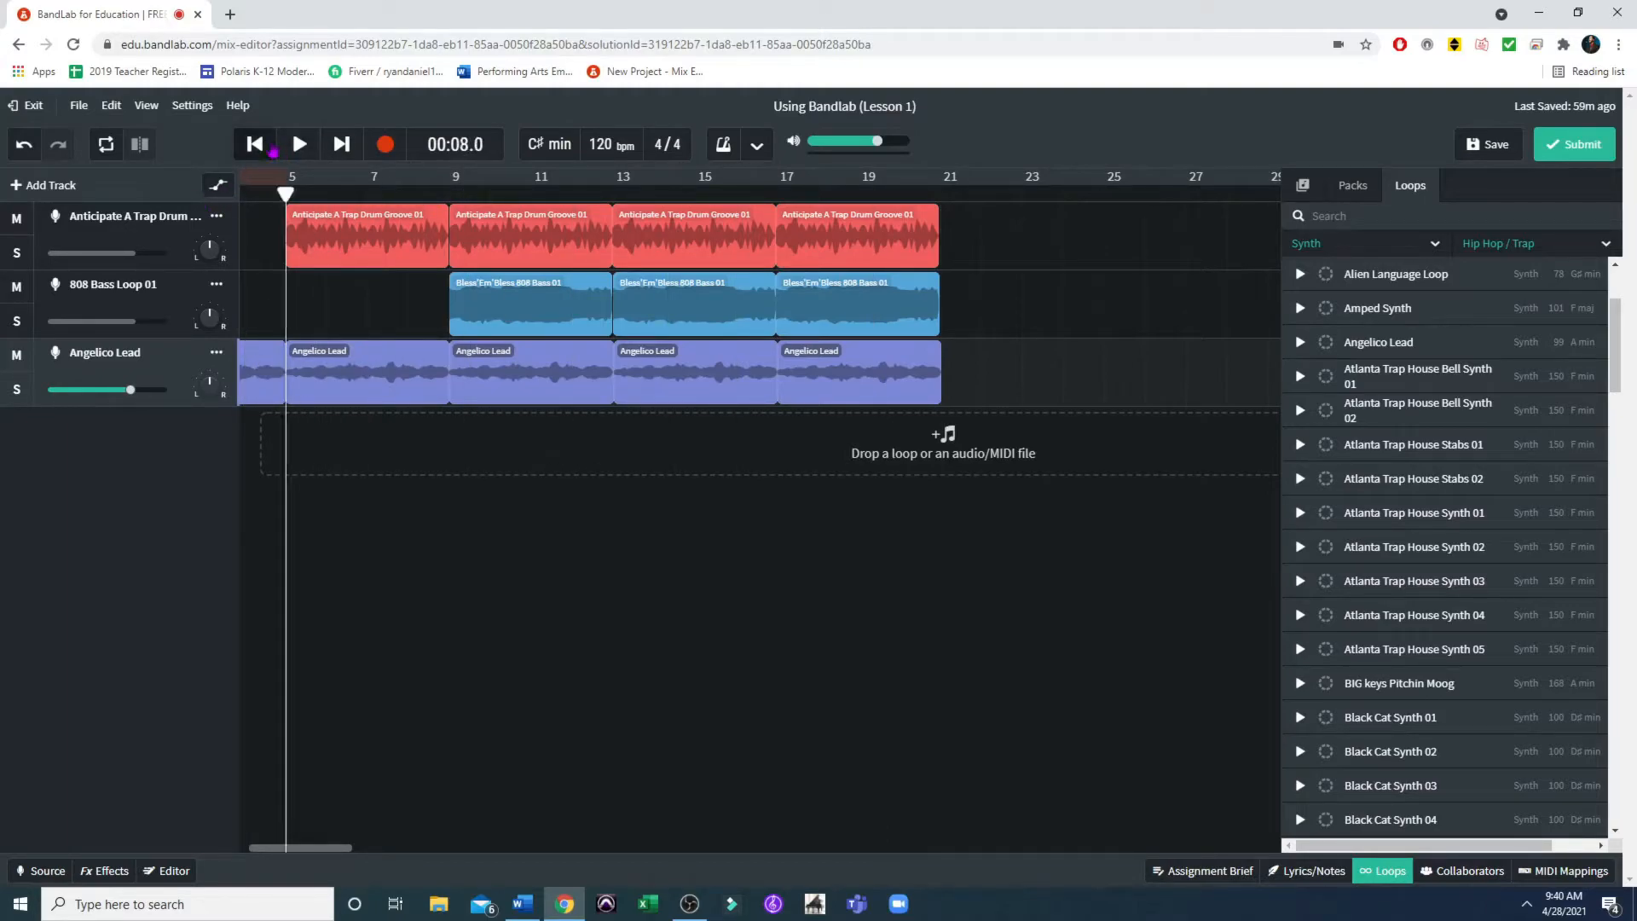
click(266, 150)
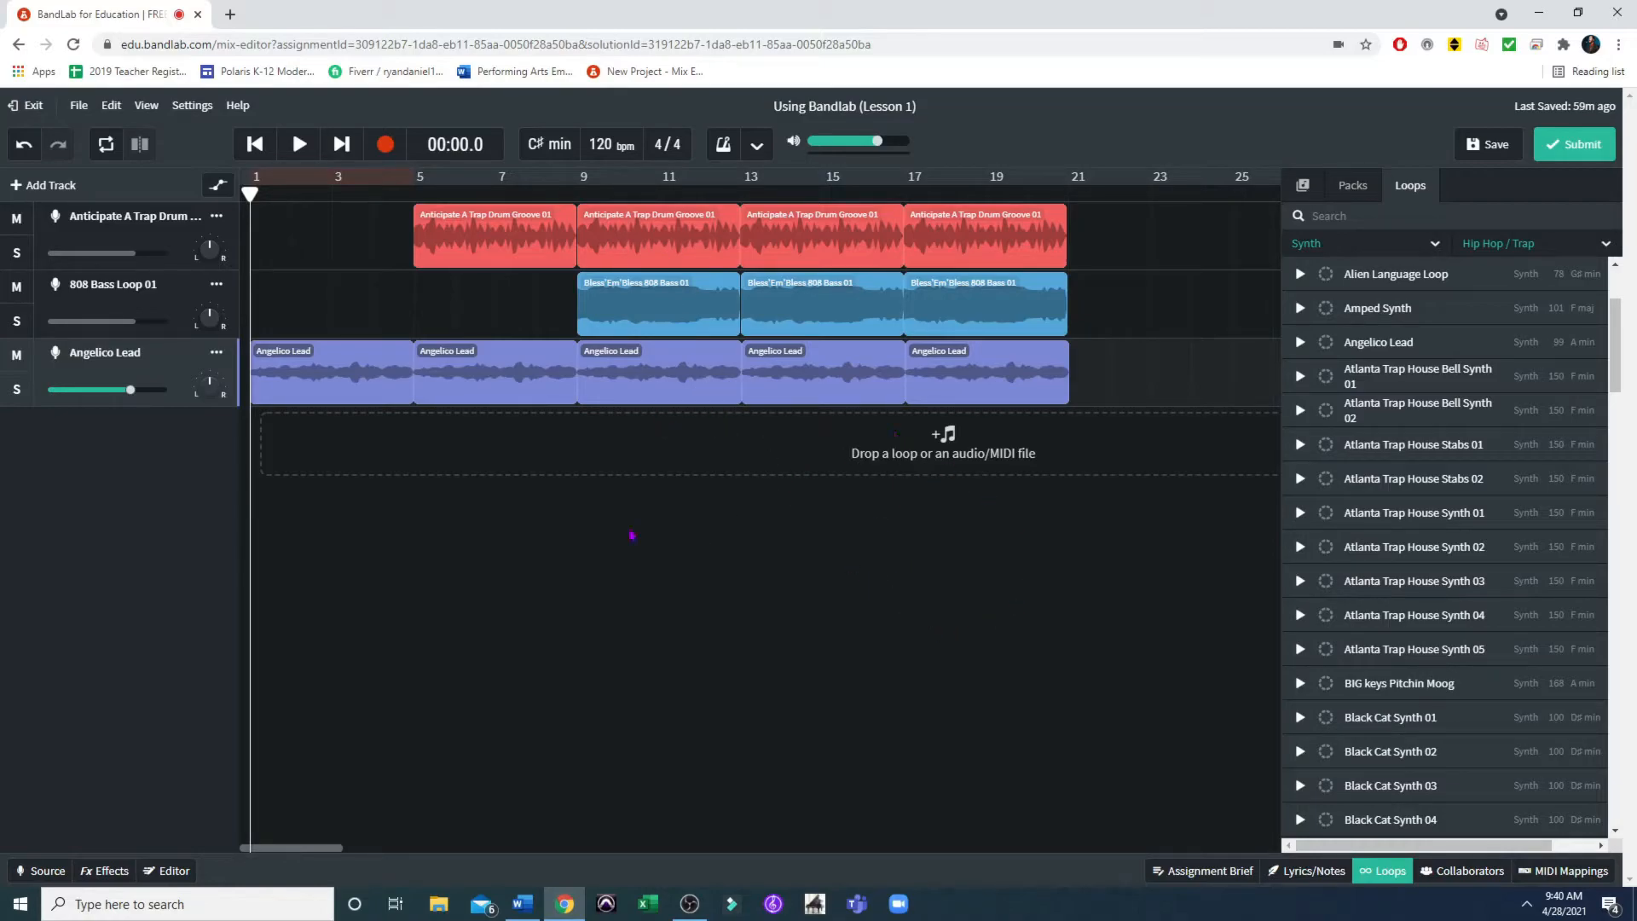
click(300, 144)
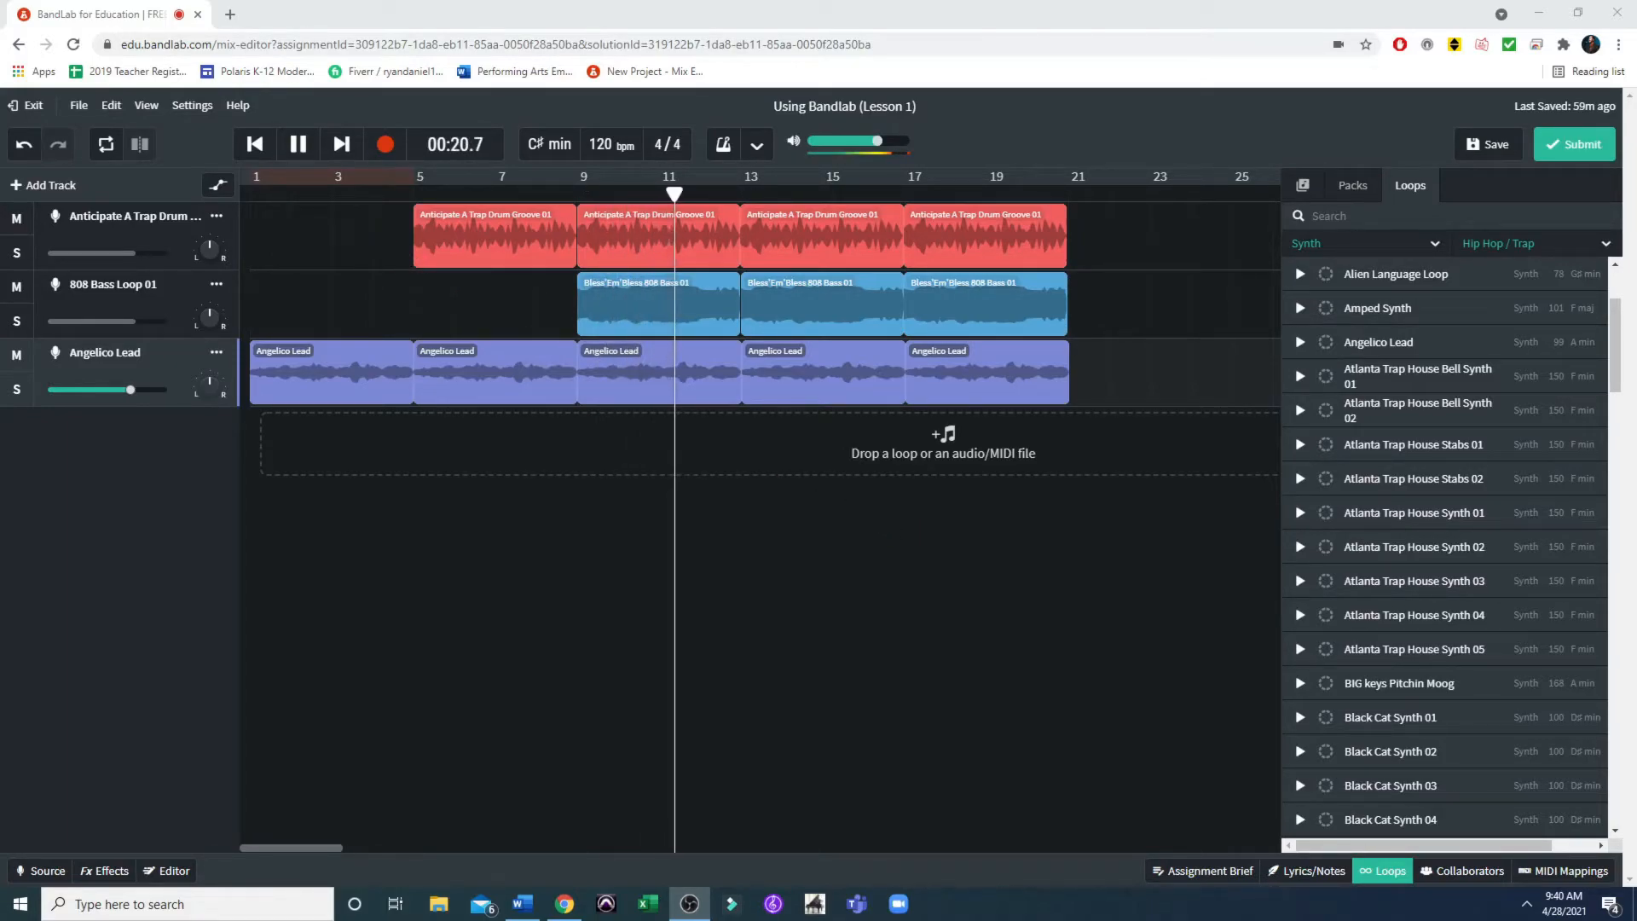
click(298, 145)
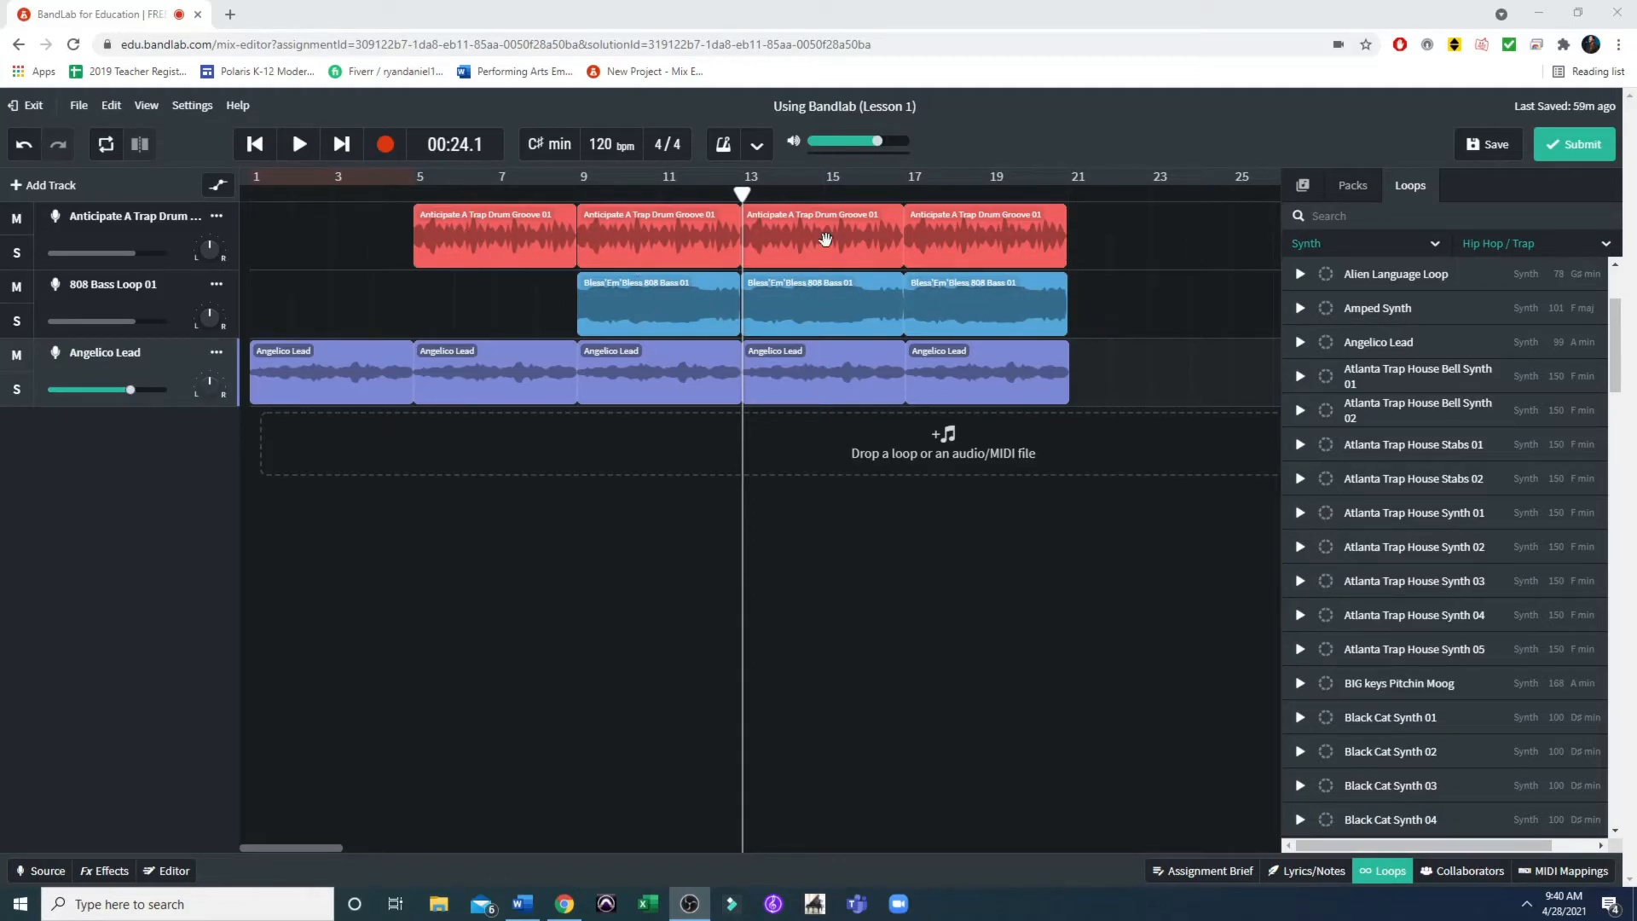
Filter the loops to Drum, select the drum region at measure 9, and preview Anticipate A Trap Drum Groove 02 through 05
click(1418, 247)
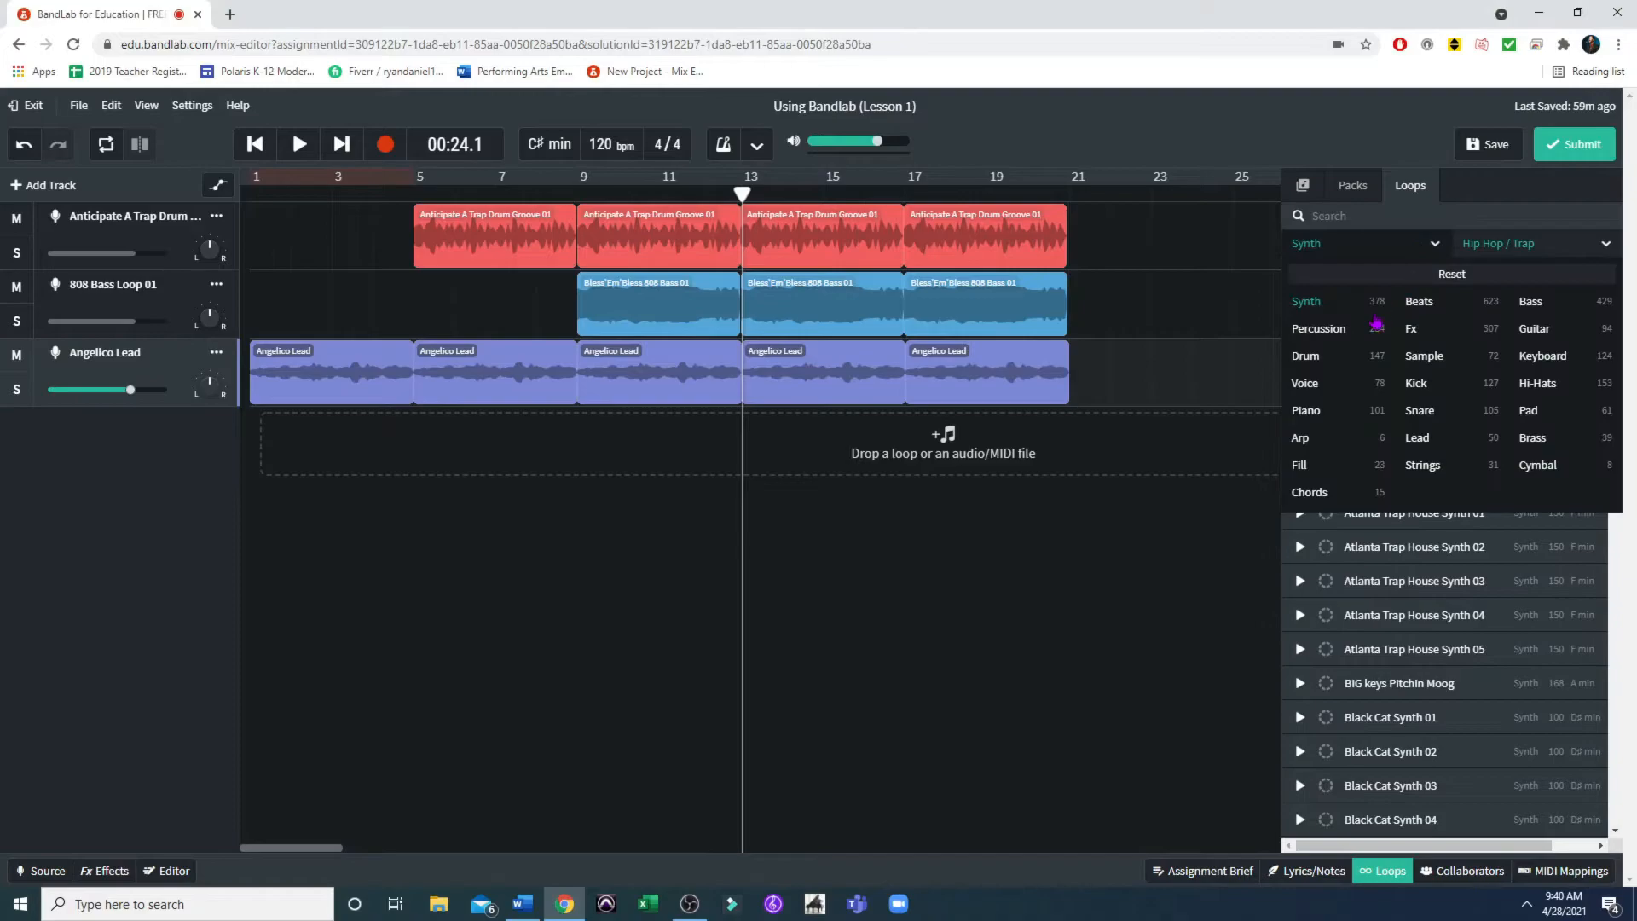
click(1345, 357)
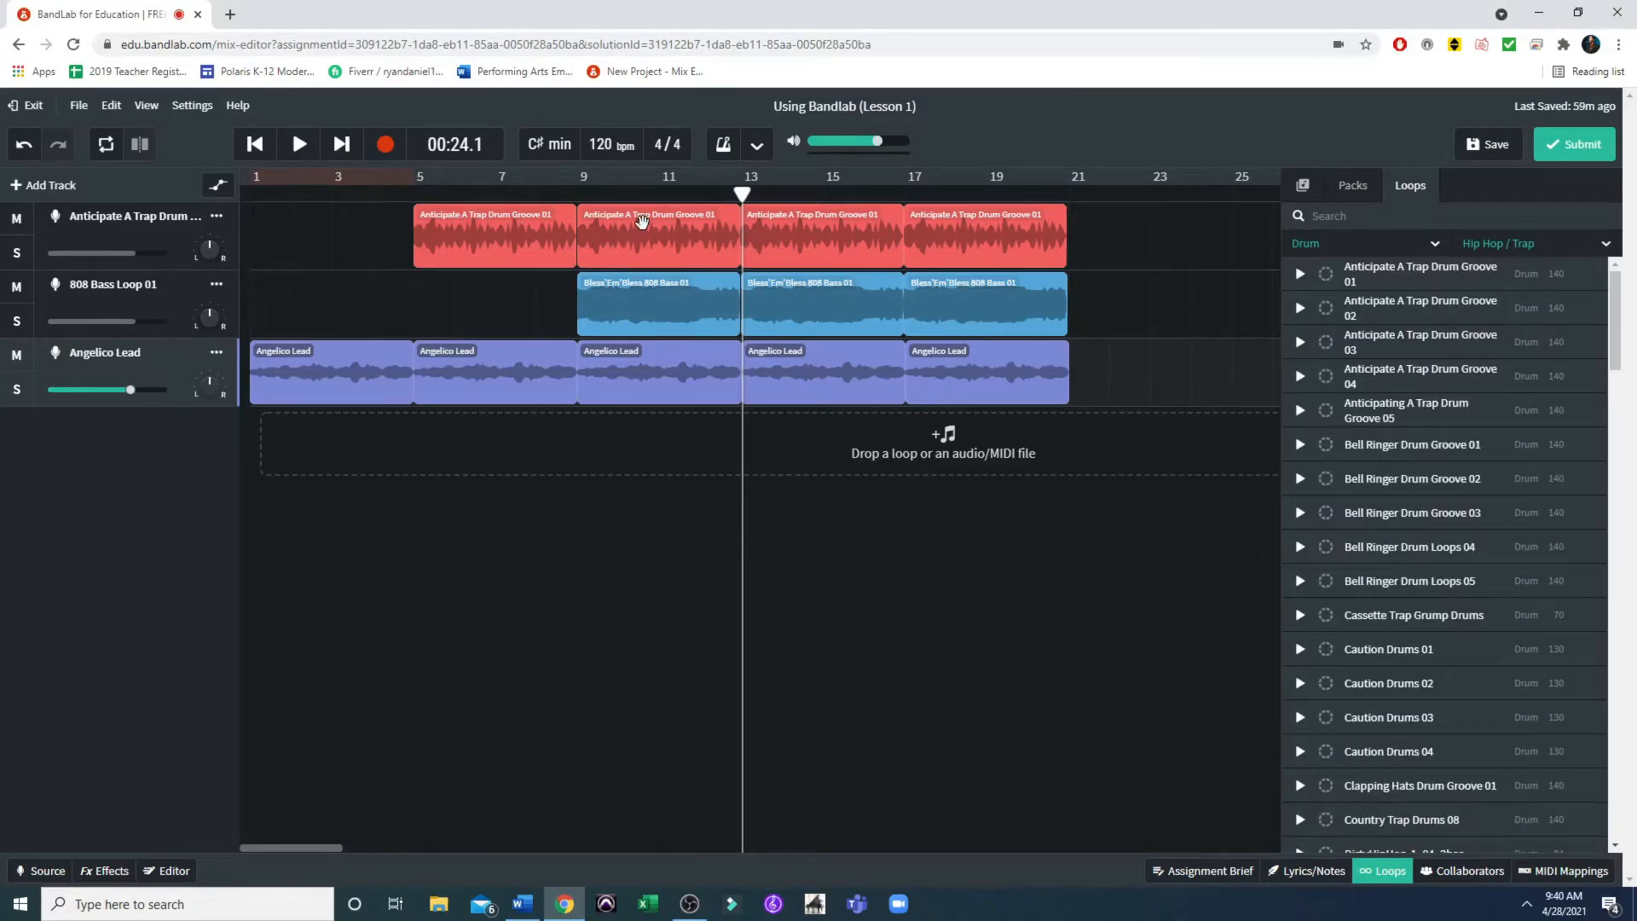
click(679, 234)
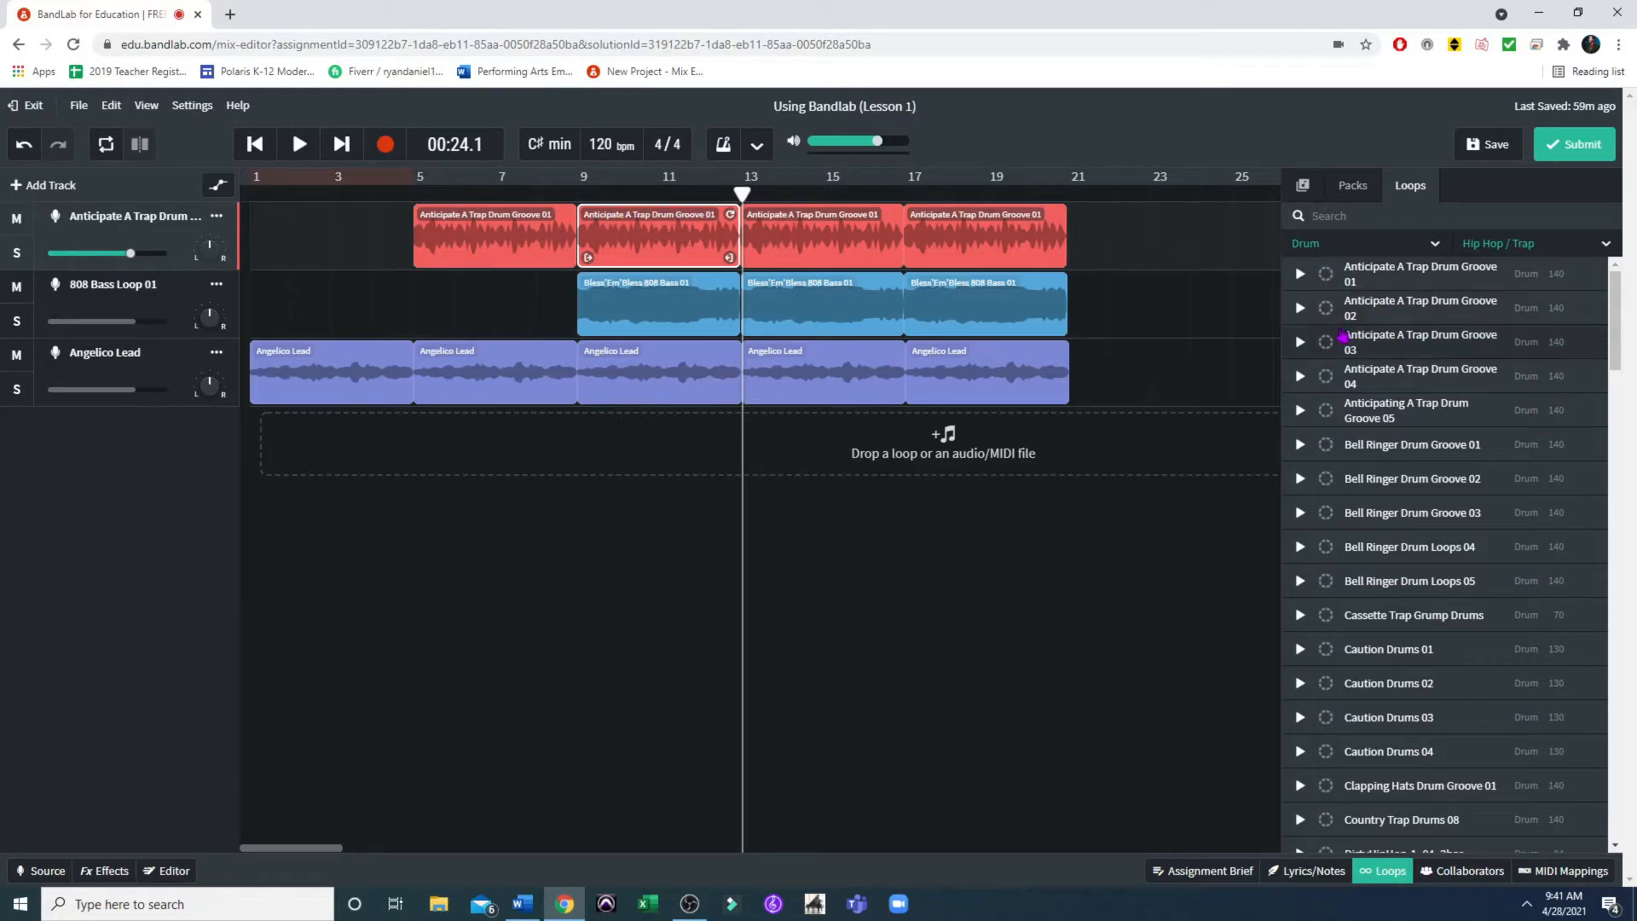
click(1300, 308)
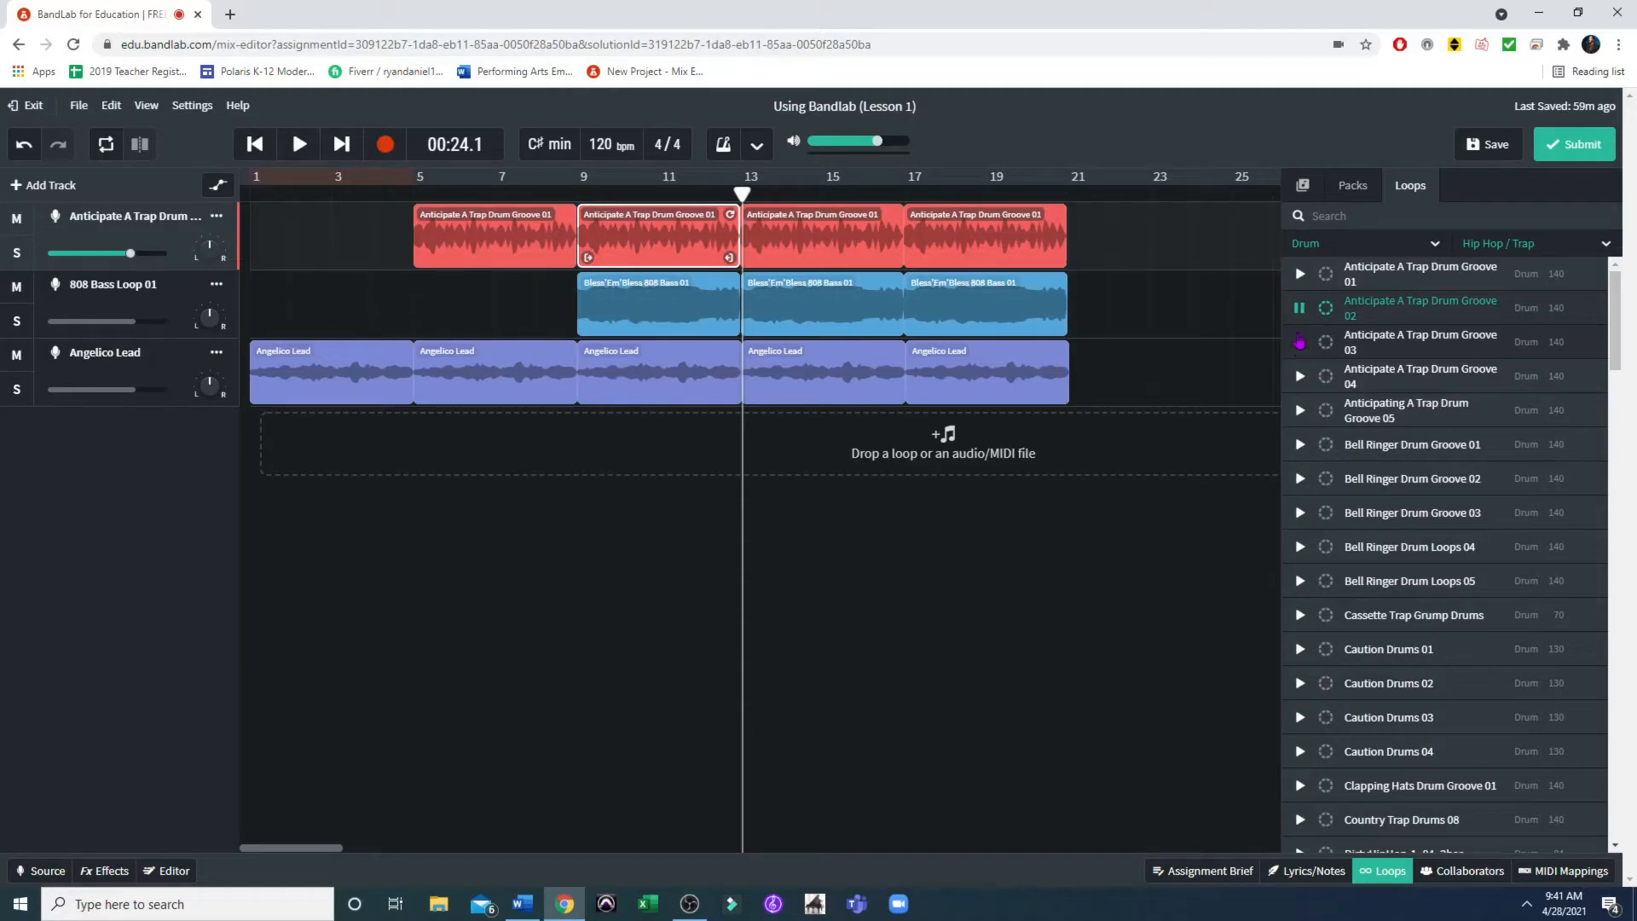
click(1299, 343)
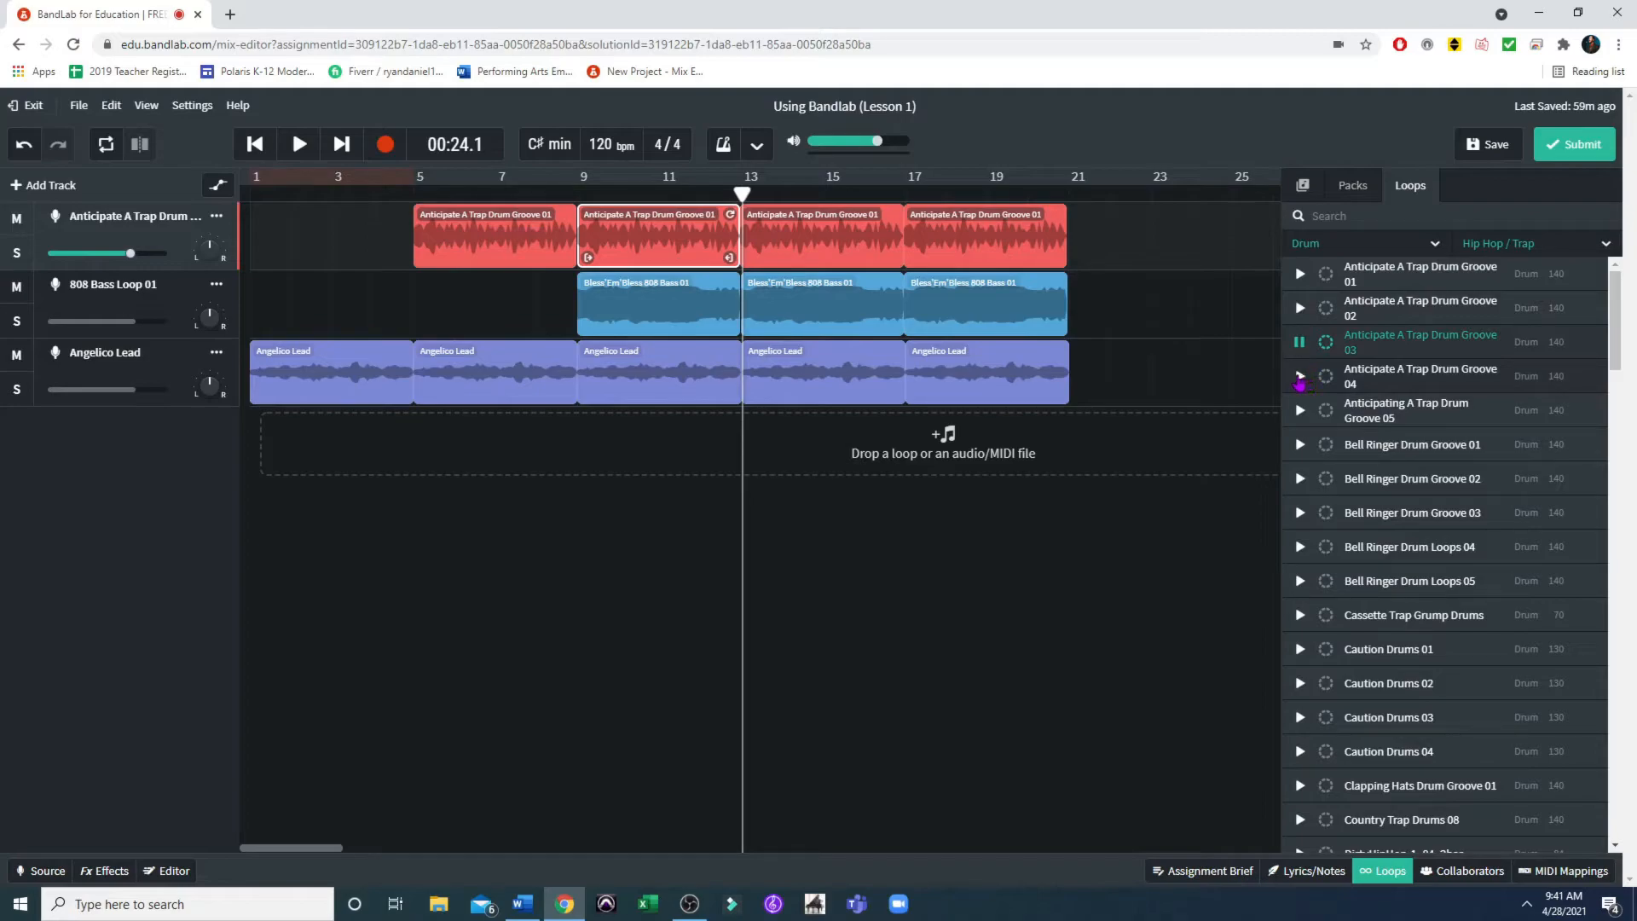
click(1300, 378)
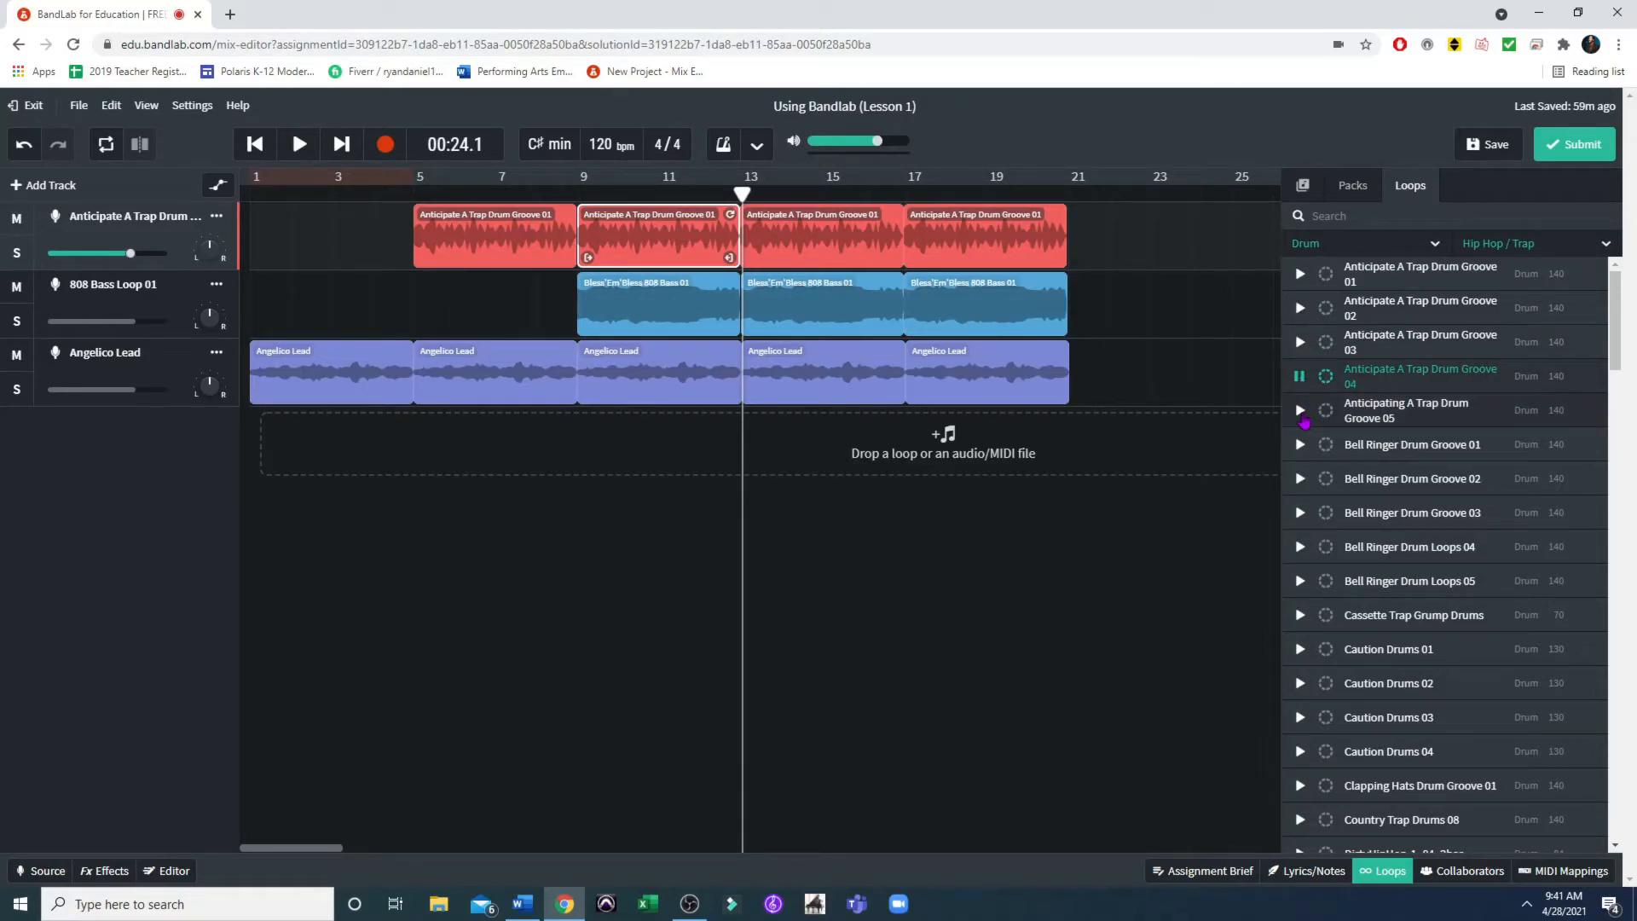
click(1300, 411)
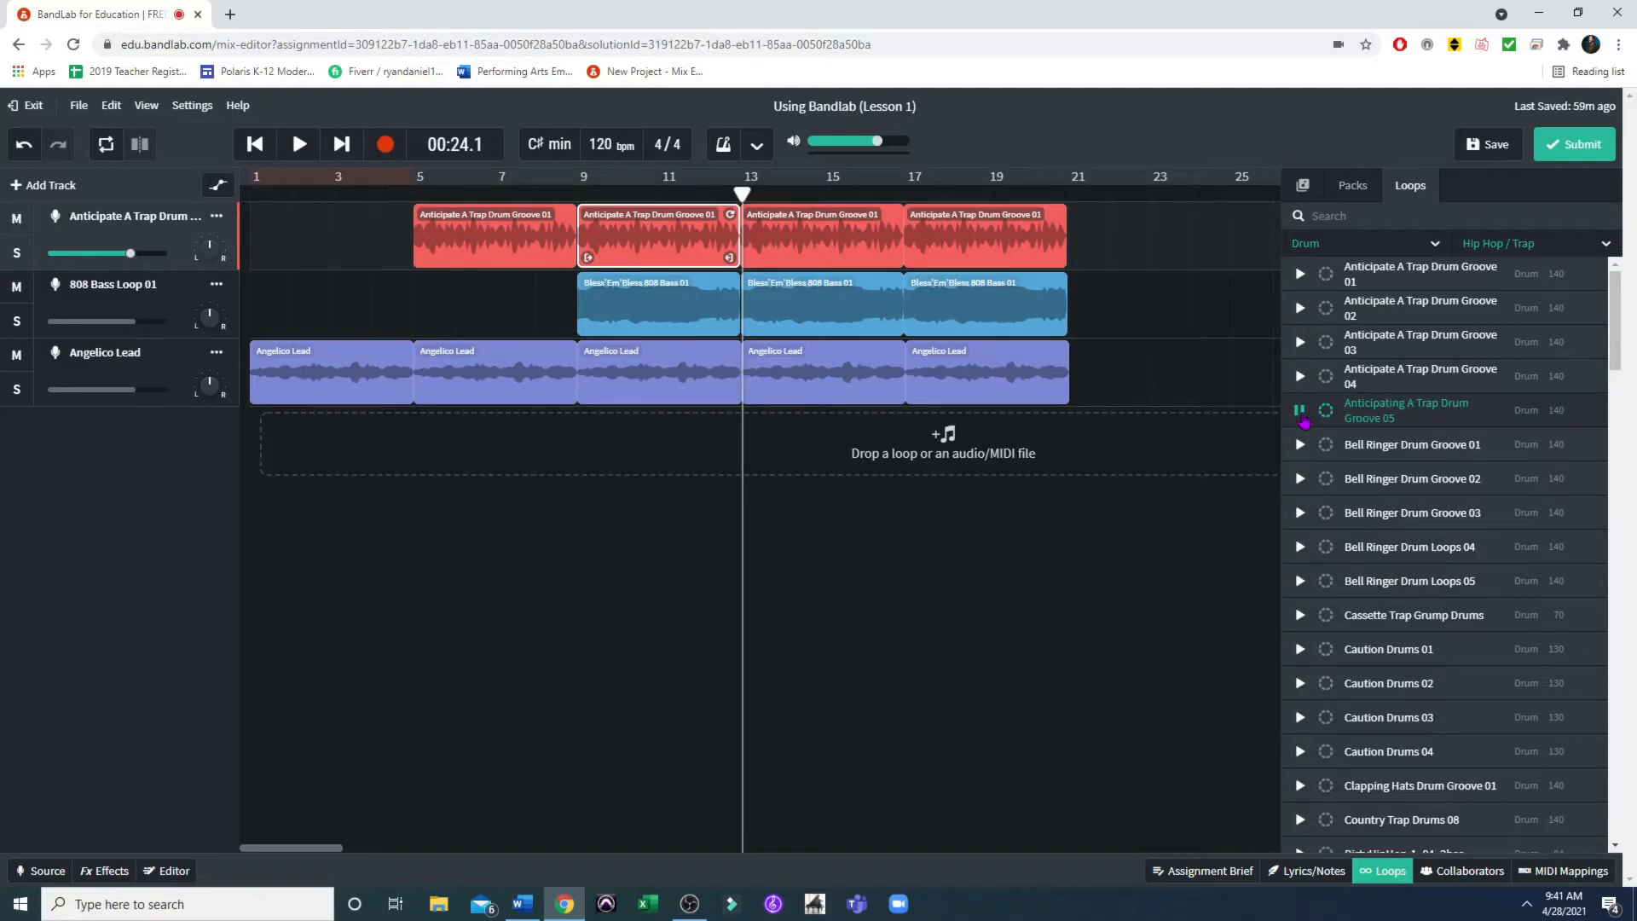
Replace the drum regions at measures 9, 13 and 17 with Anticipate A Trap Drum Groove 04
click(1301, 412)
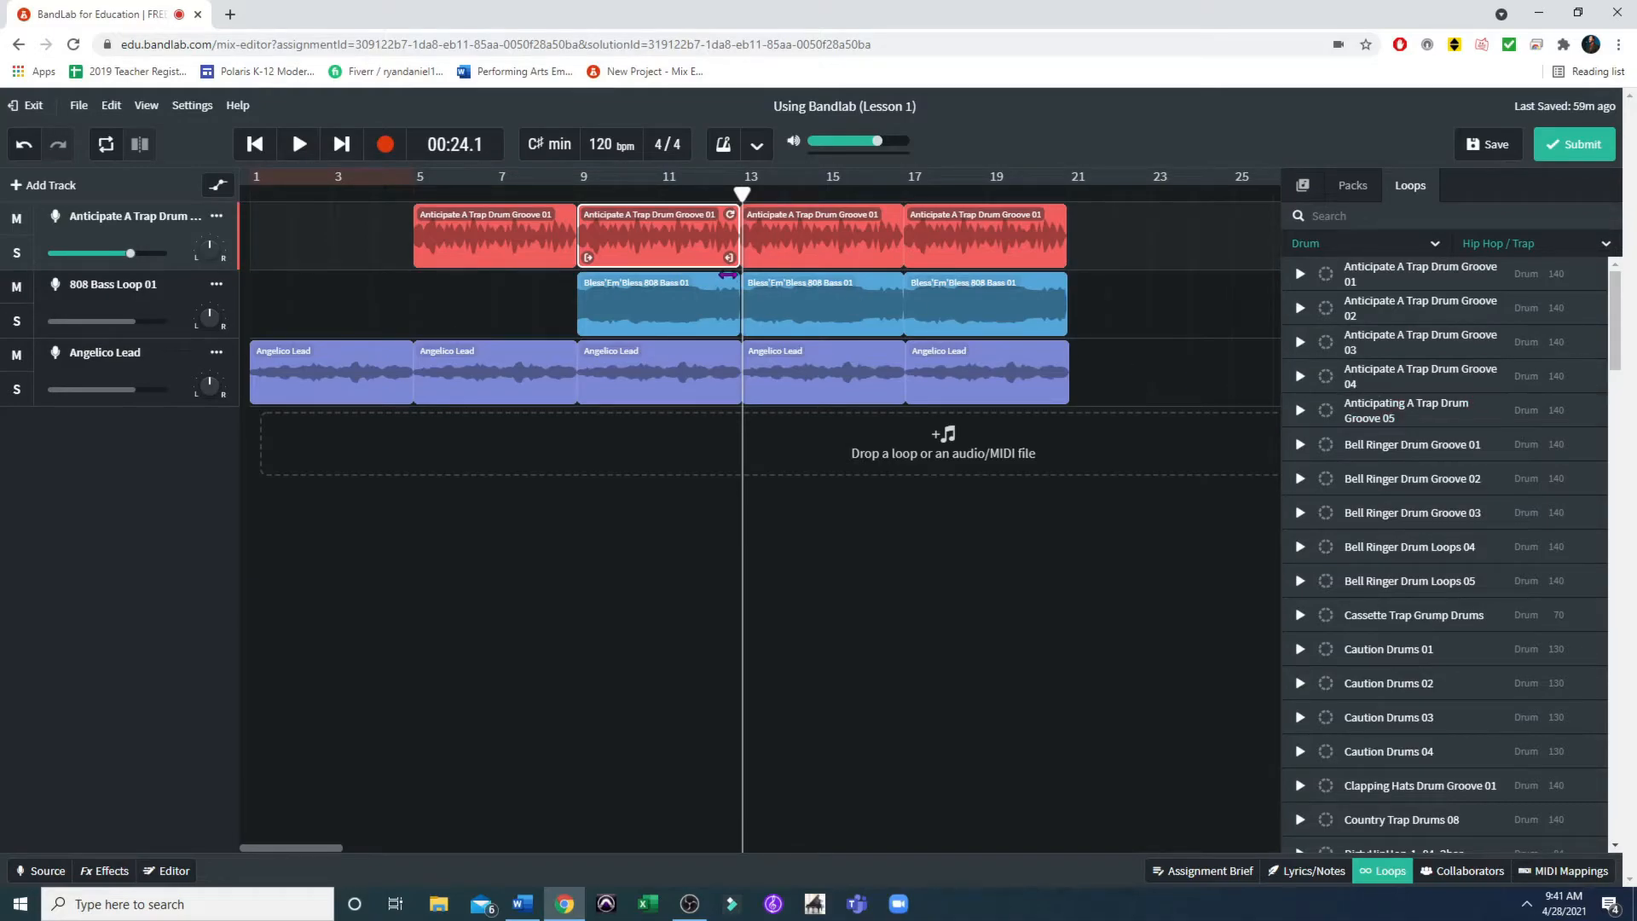
key(Delete)
click(855, 245)
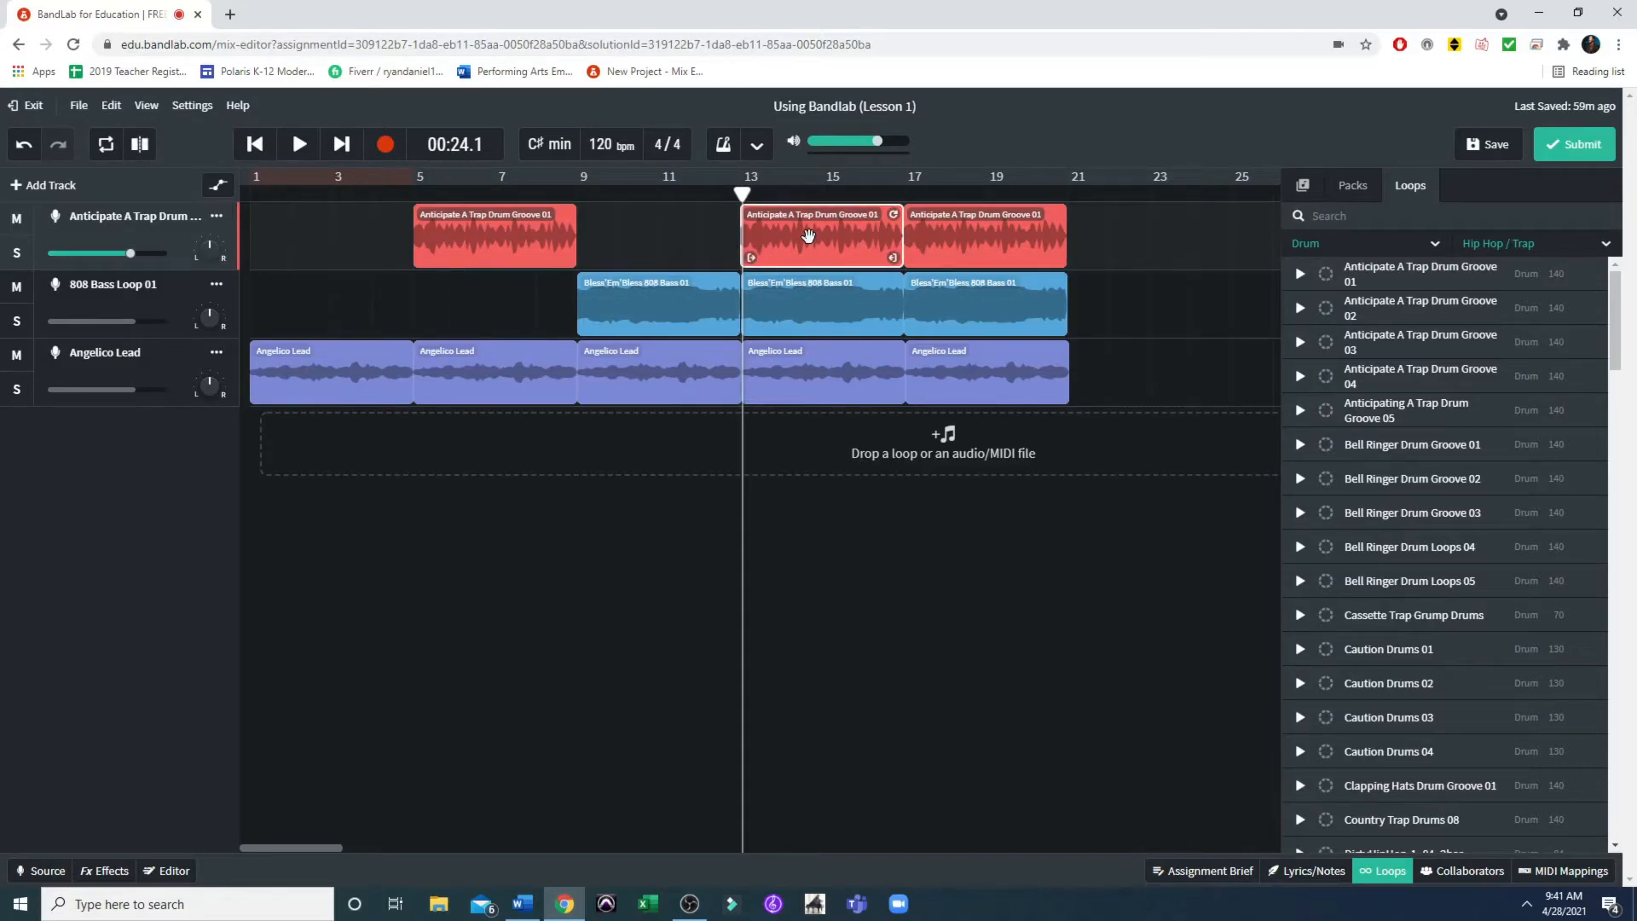
key(Delete)
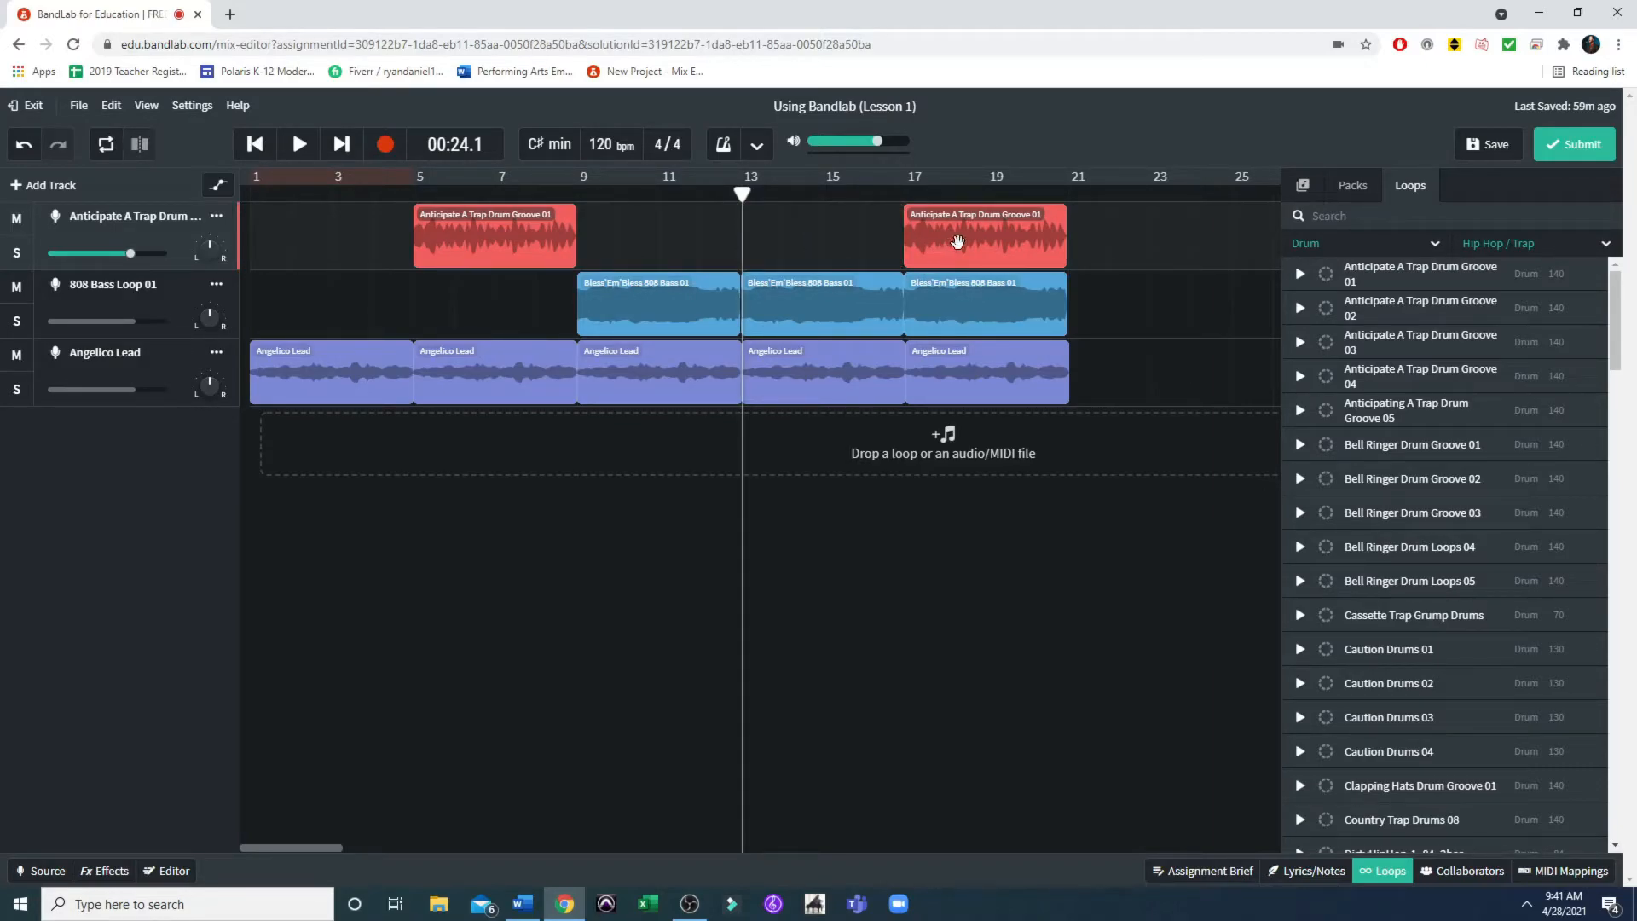
right_click(953, 236)
click(991, 326)
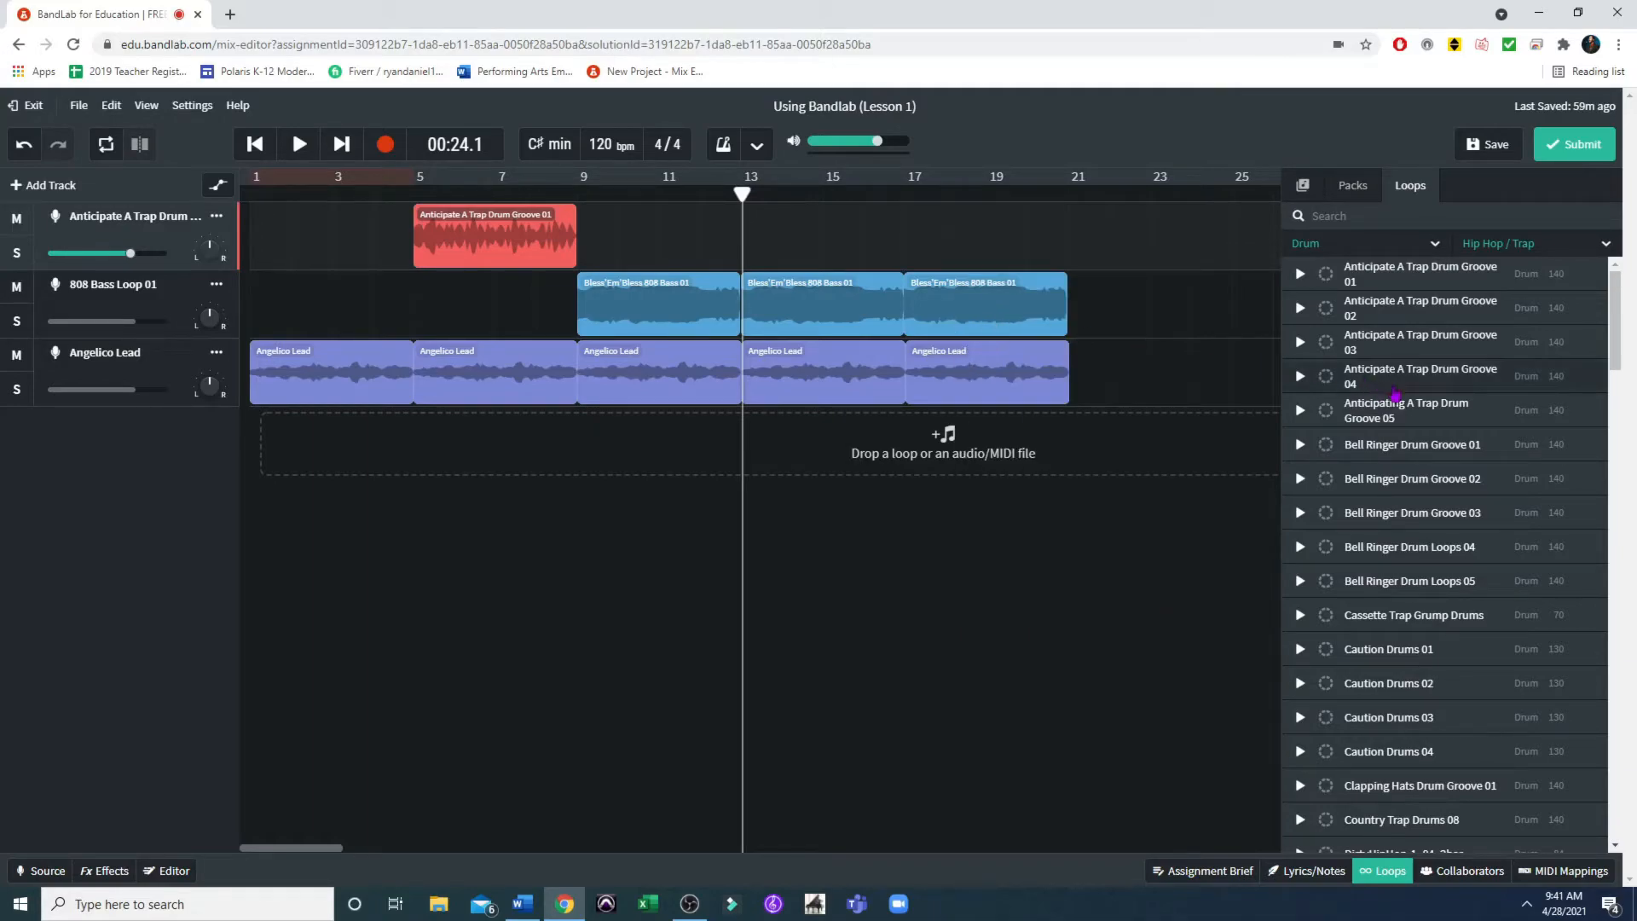
drag(1454, 390, 996, 254)
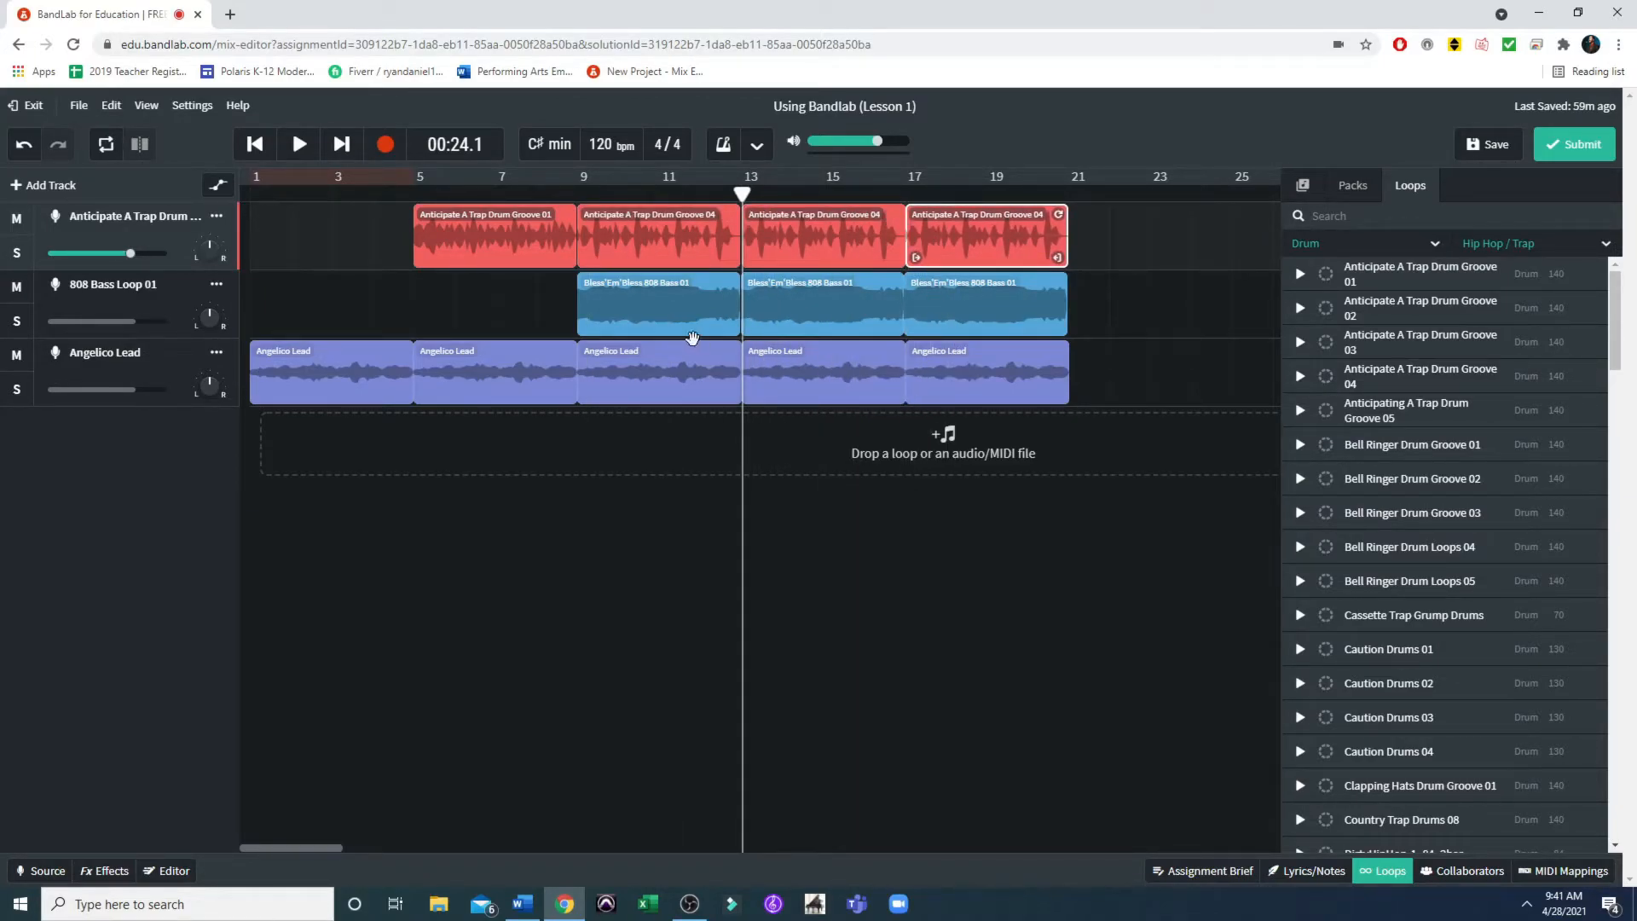
Play the arrangement from measure 7 and pause it around measure 14
click(417, 194)
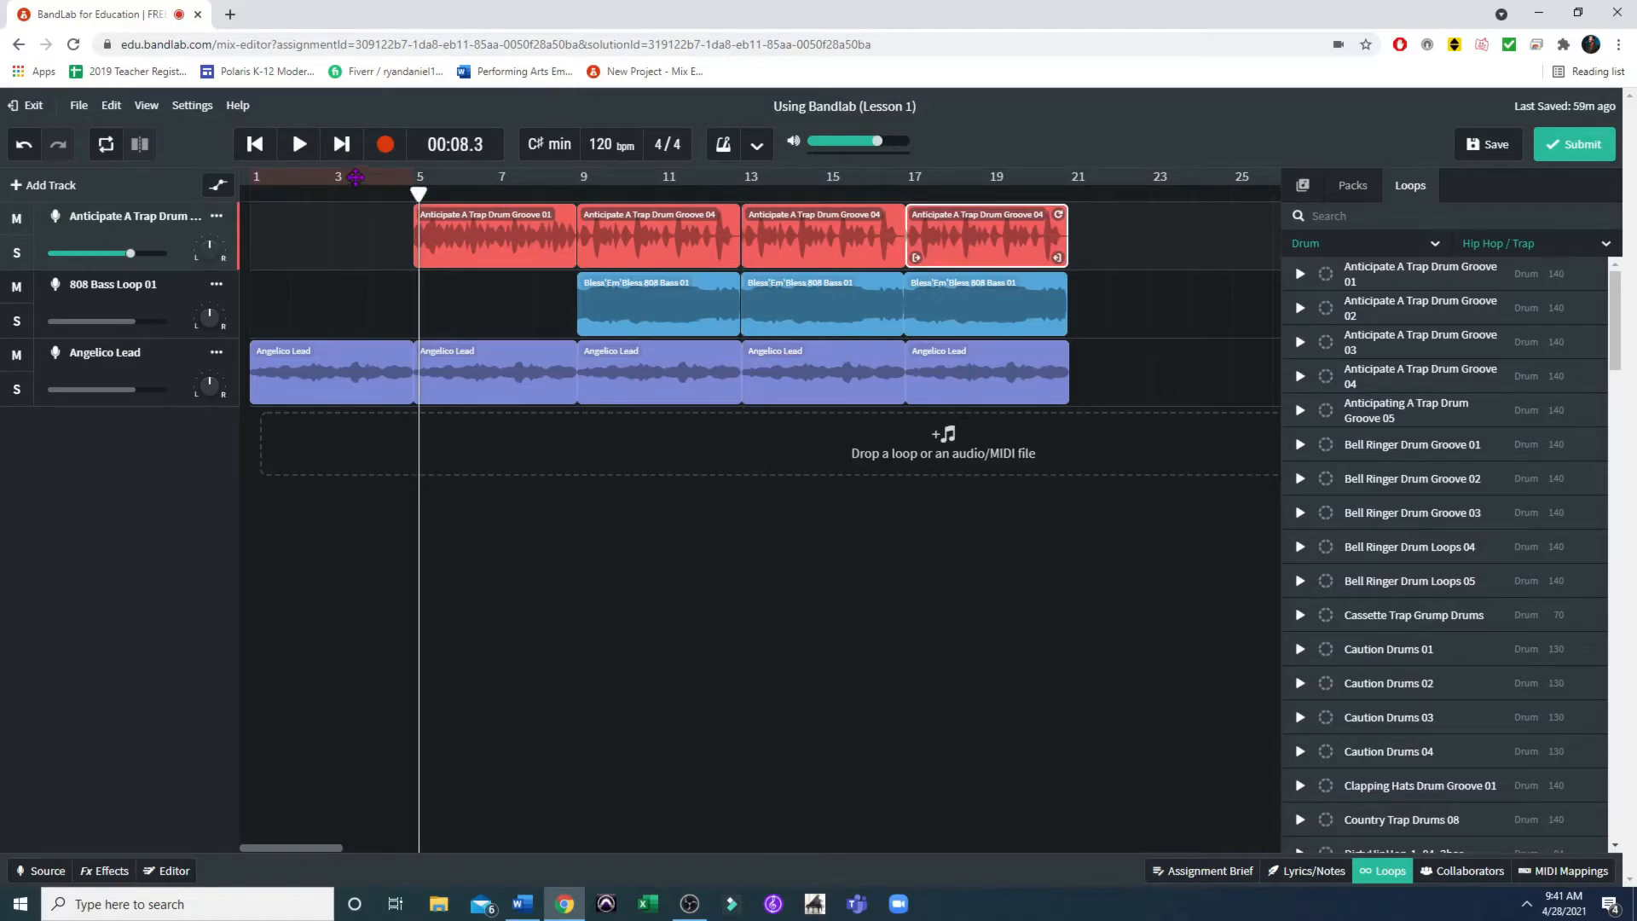
click(509, 194)
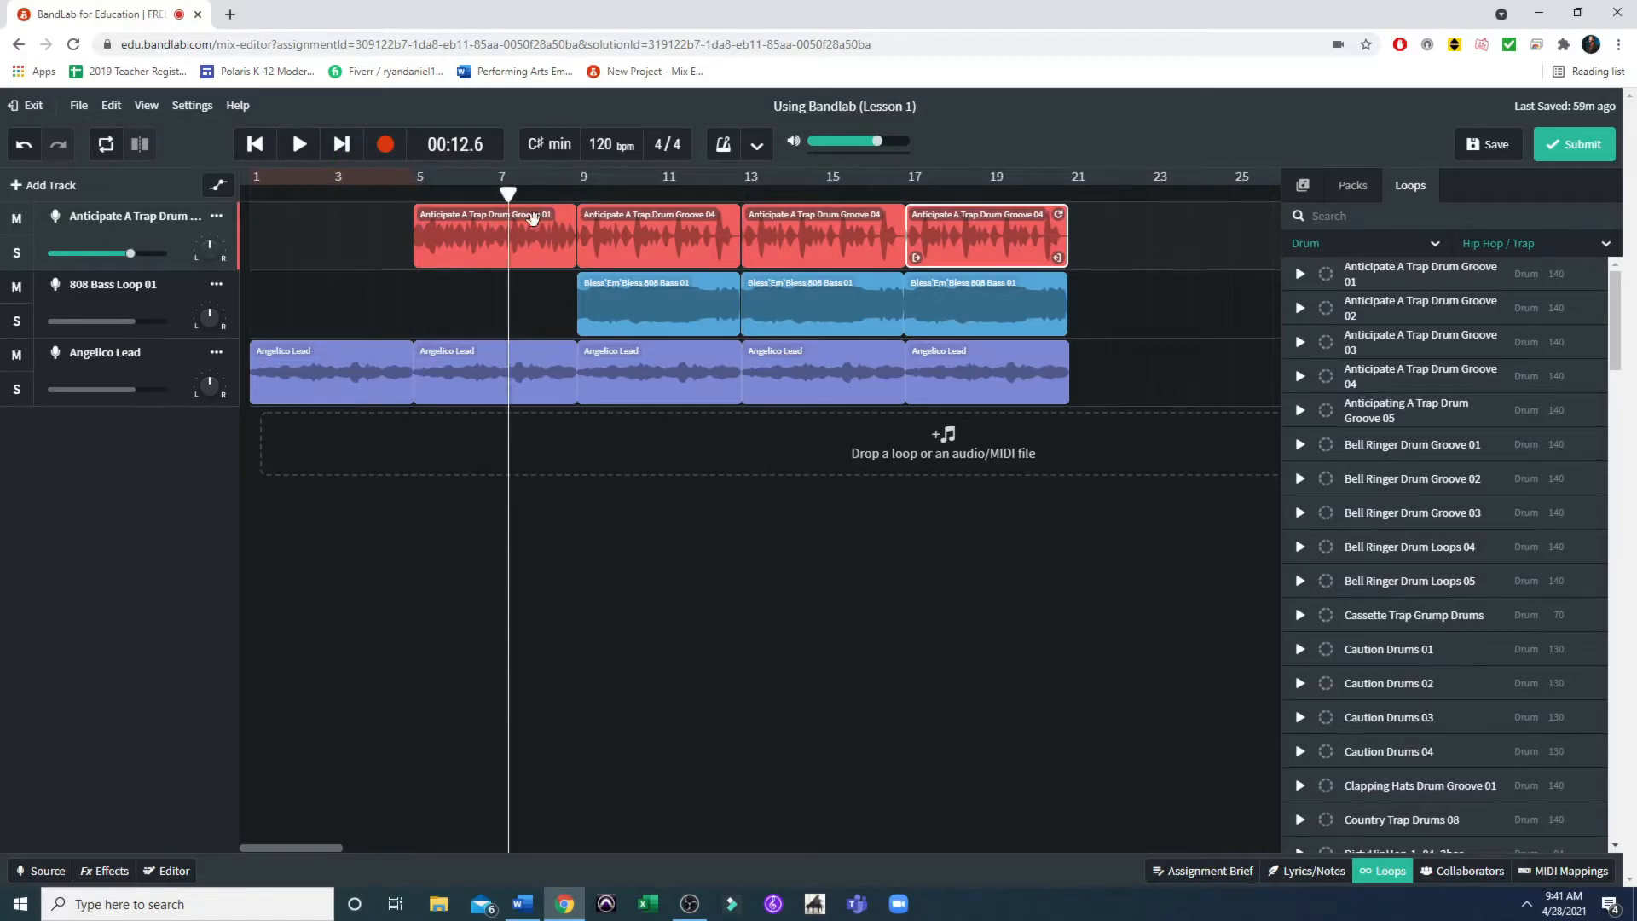
click(288, 150)
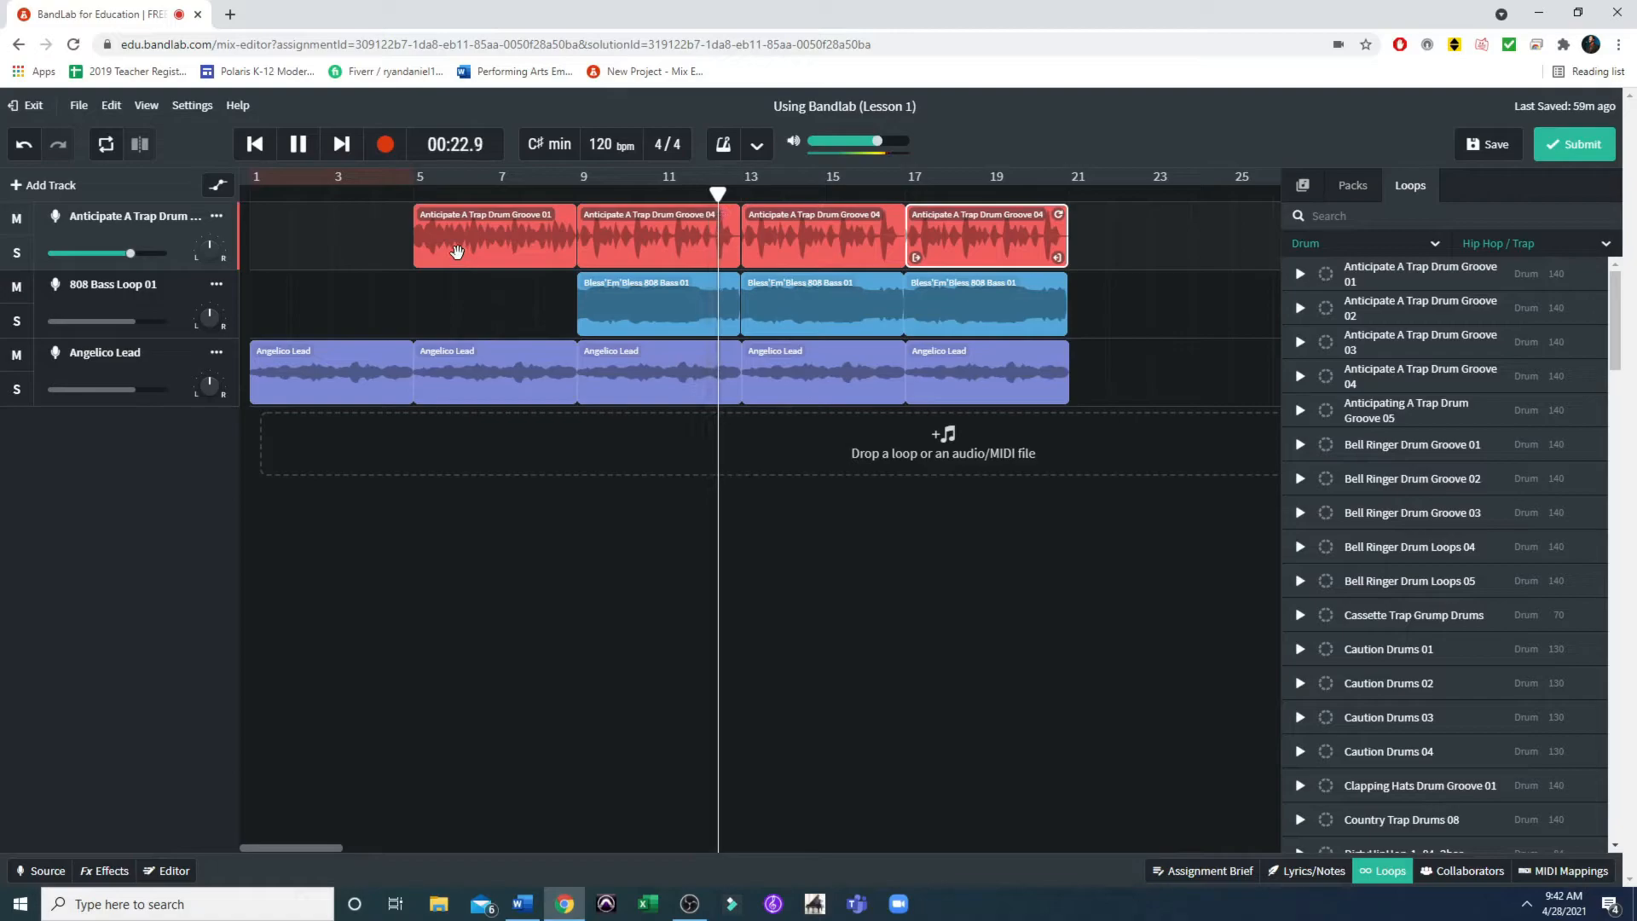
click(297, 144)
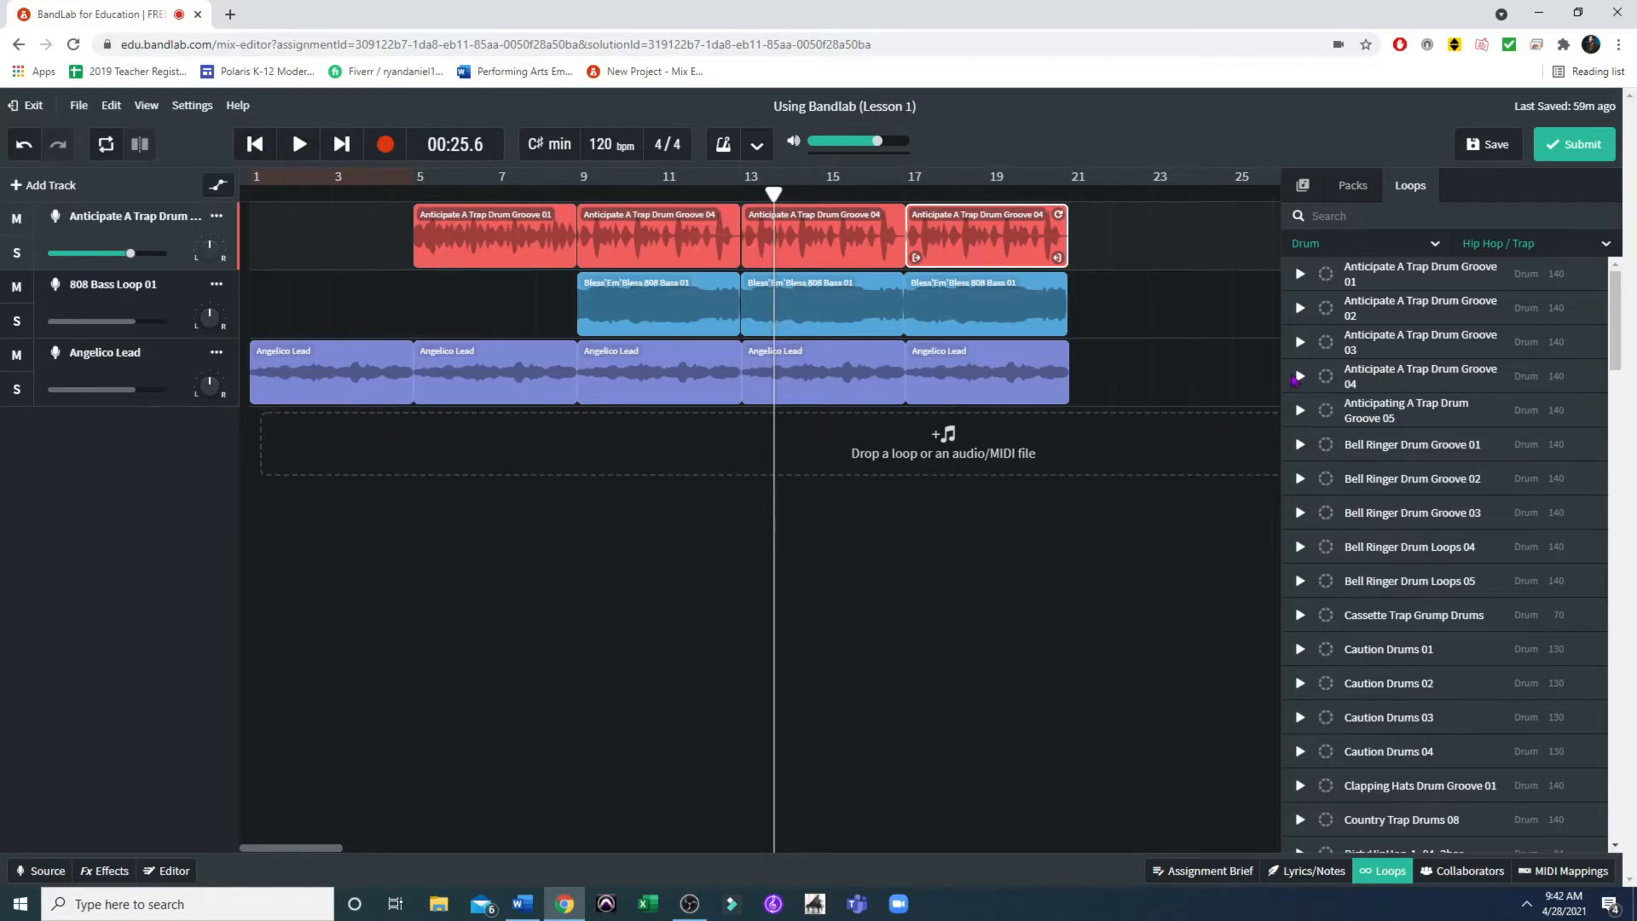
Filter the loops to Voice and preview Bounce Vocal 06
click(1381, 246)
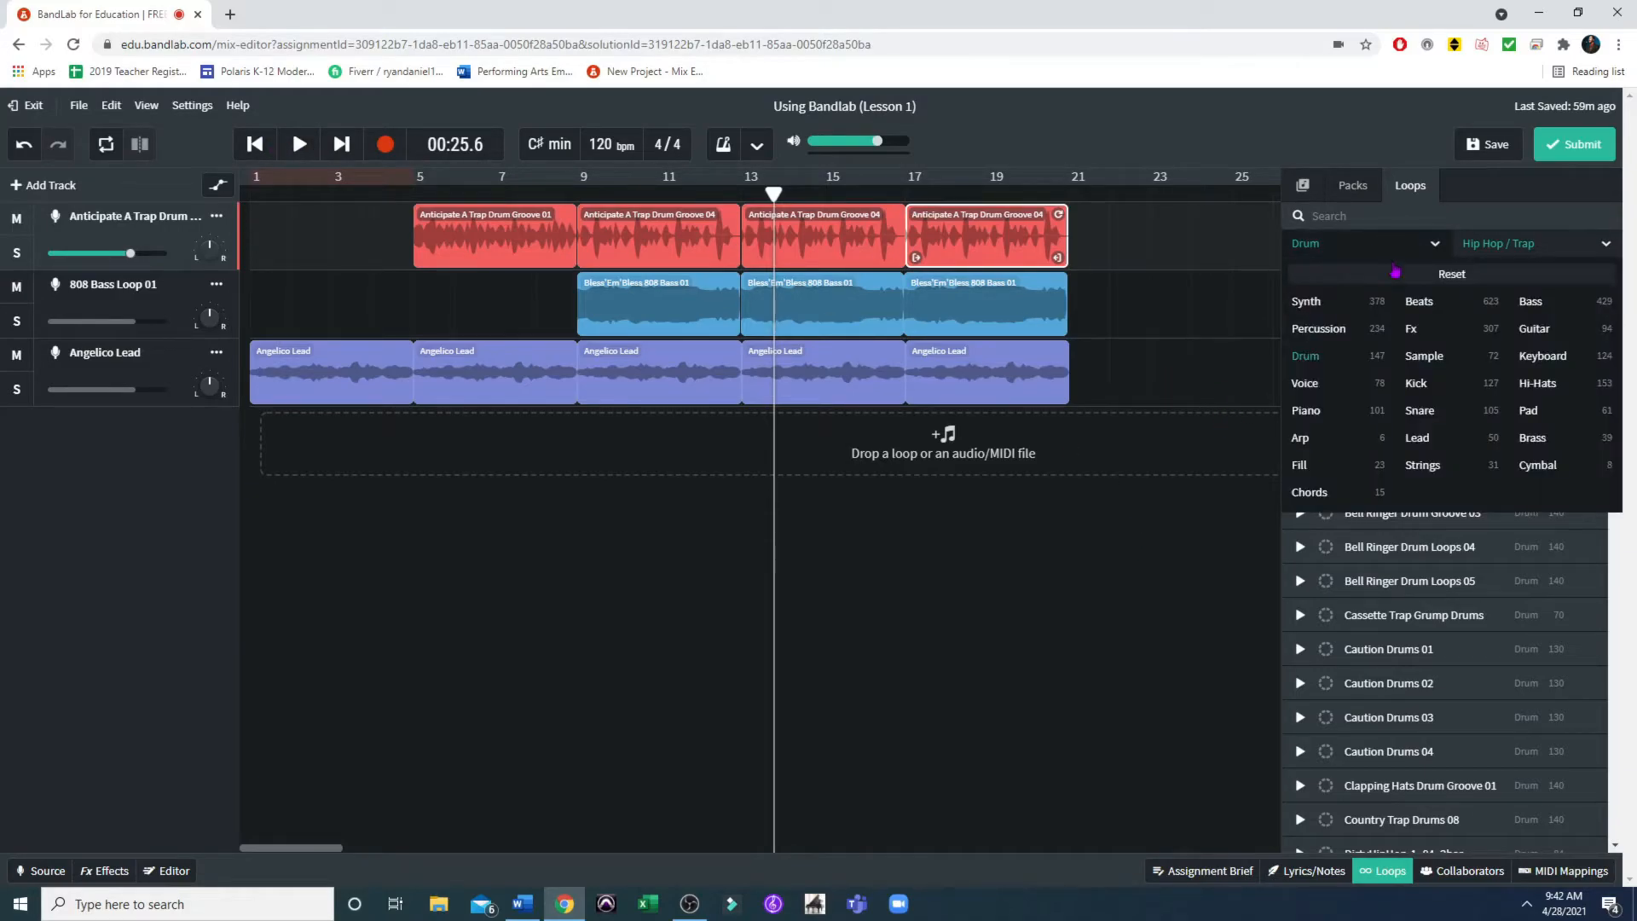
click(1336, 393)
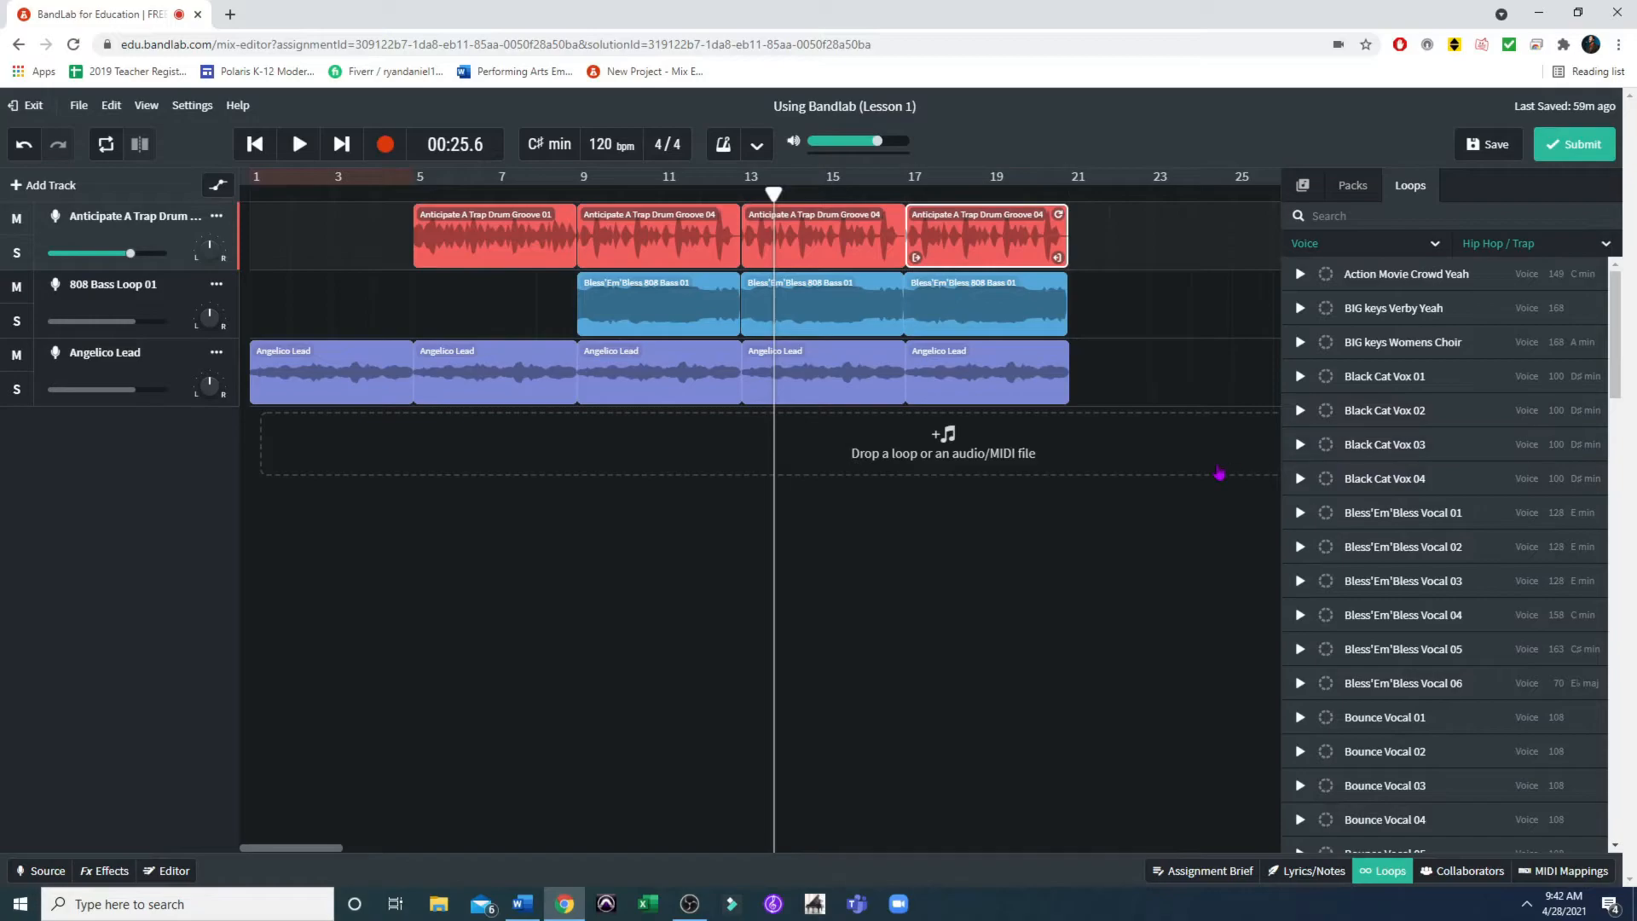
scroll(1411, 495, down, 1)
scroll(1407, 499, down, 2)
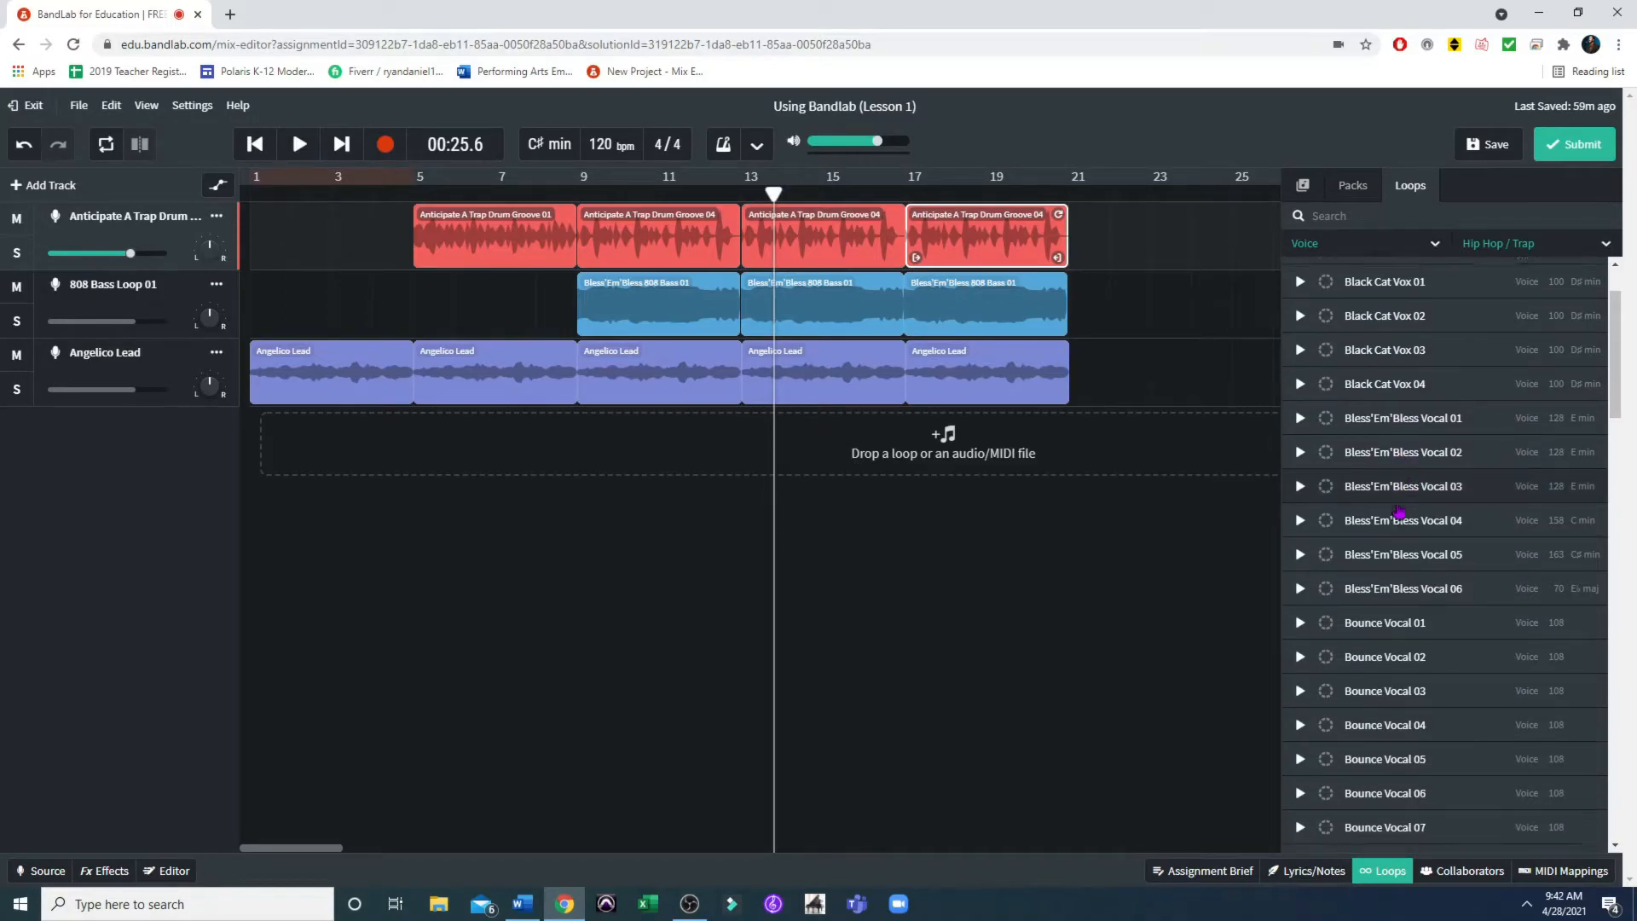
scroll(1390, 520, down, 1)
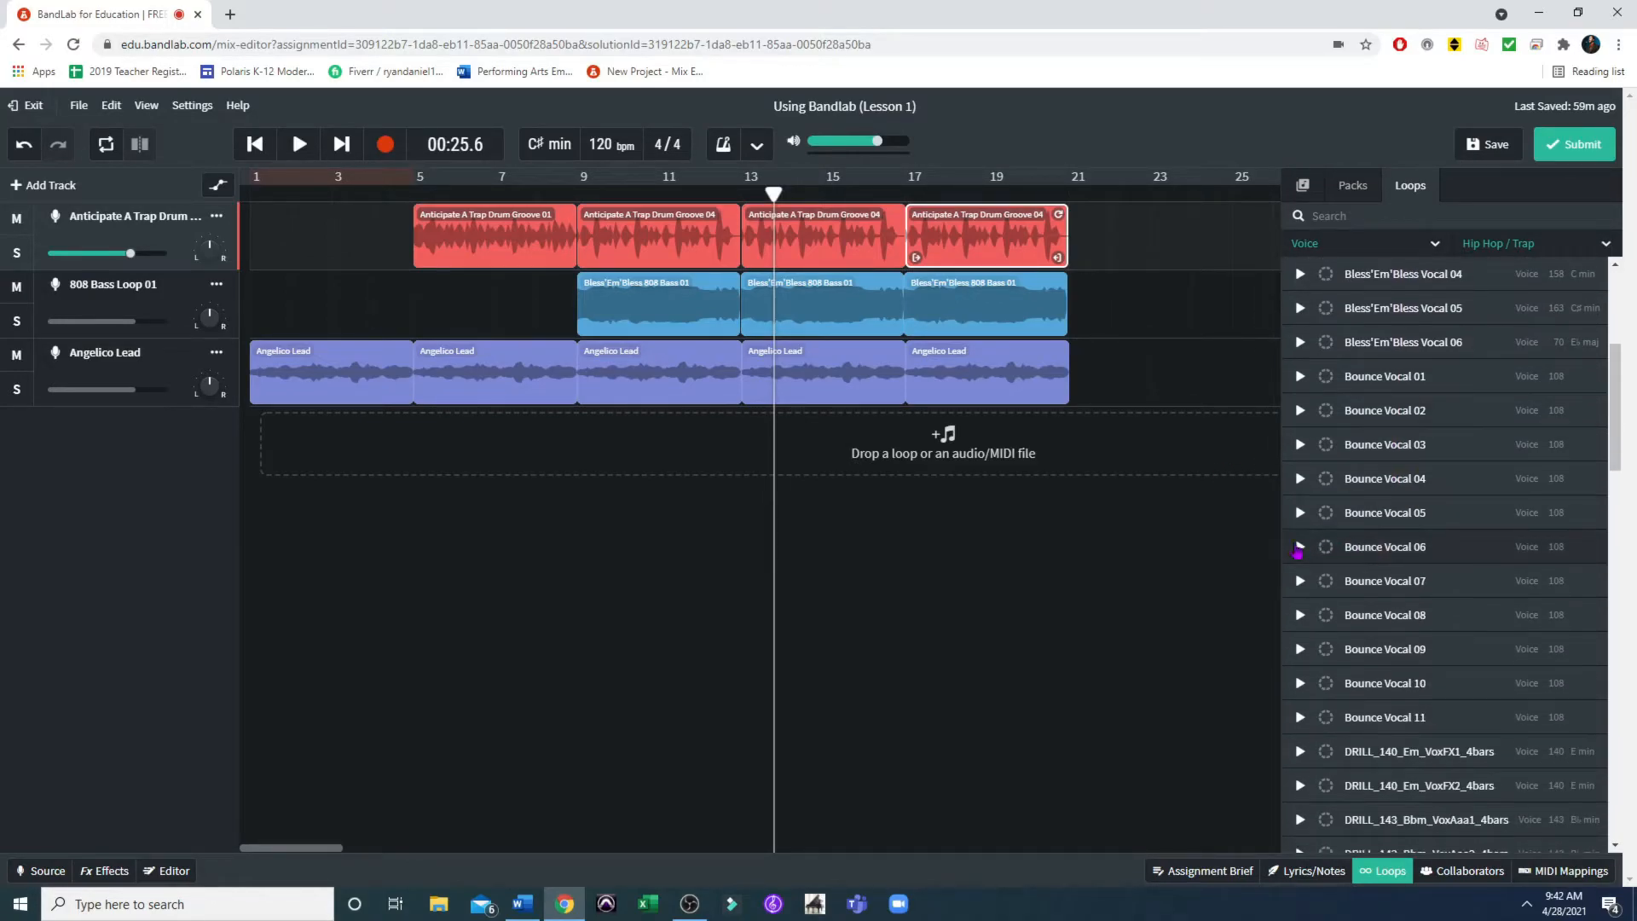
click(1300, 549)
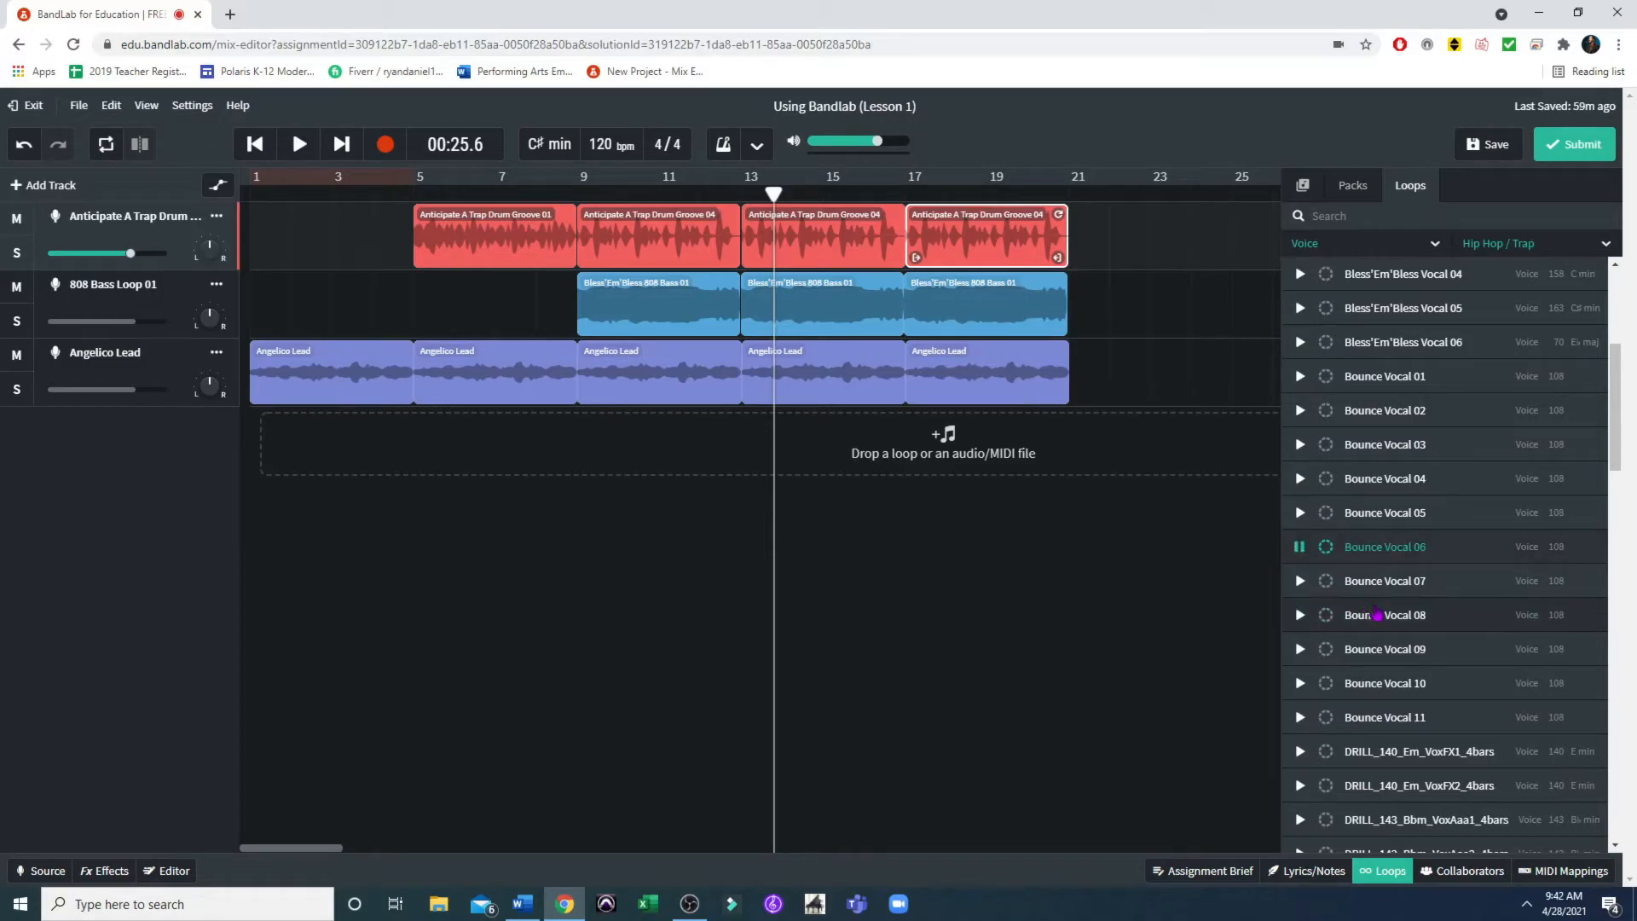
click(1301, 547)
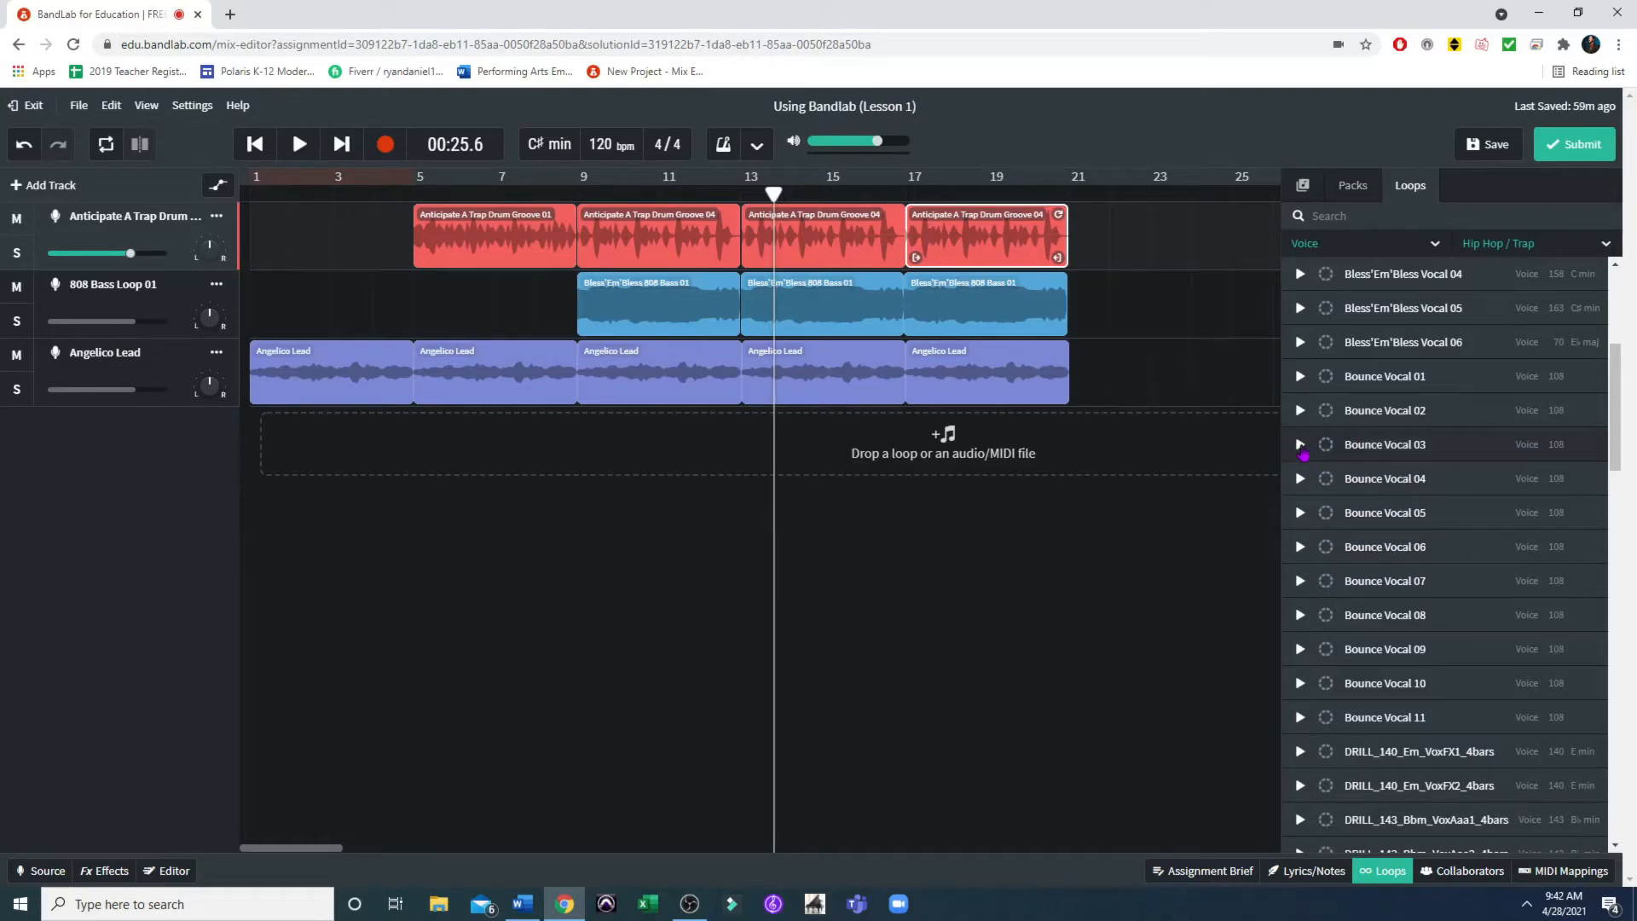
Preview Bounce Vocal 03 and add it on a new track at measure 1, then close the loop library
click(1300, 445)
click(1300, 445)
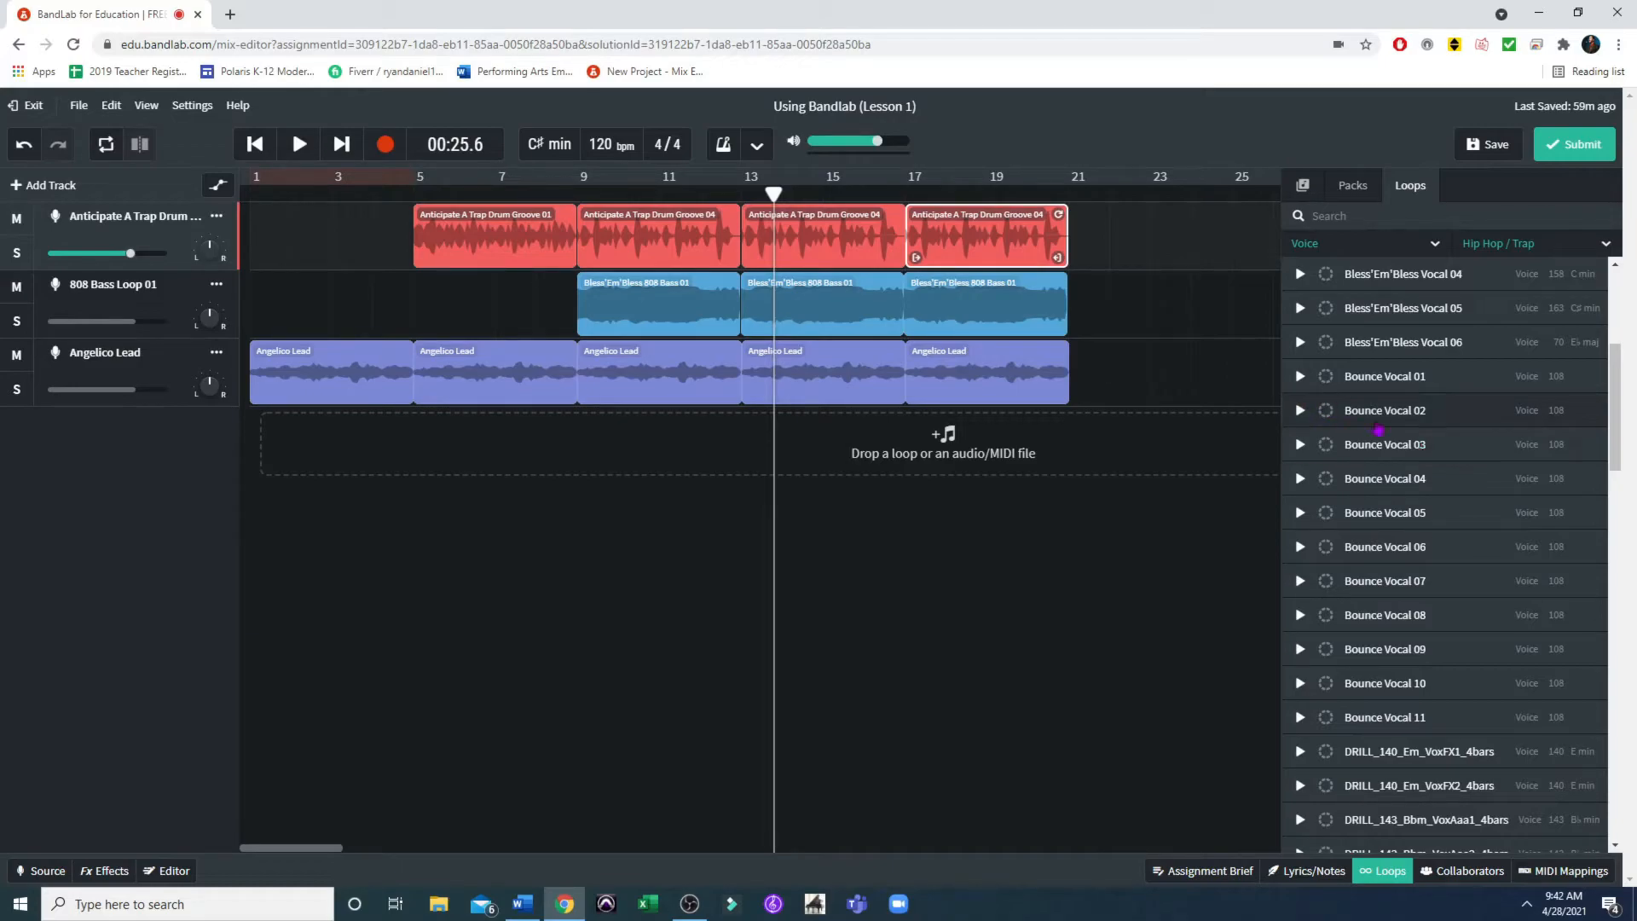
click(1300, 445)
click(1299, 445)
drag(1447, 456, 274, 453)
click(270, 193)
click(1386, 878)
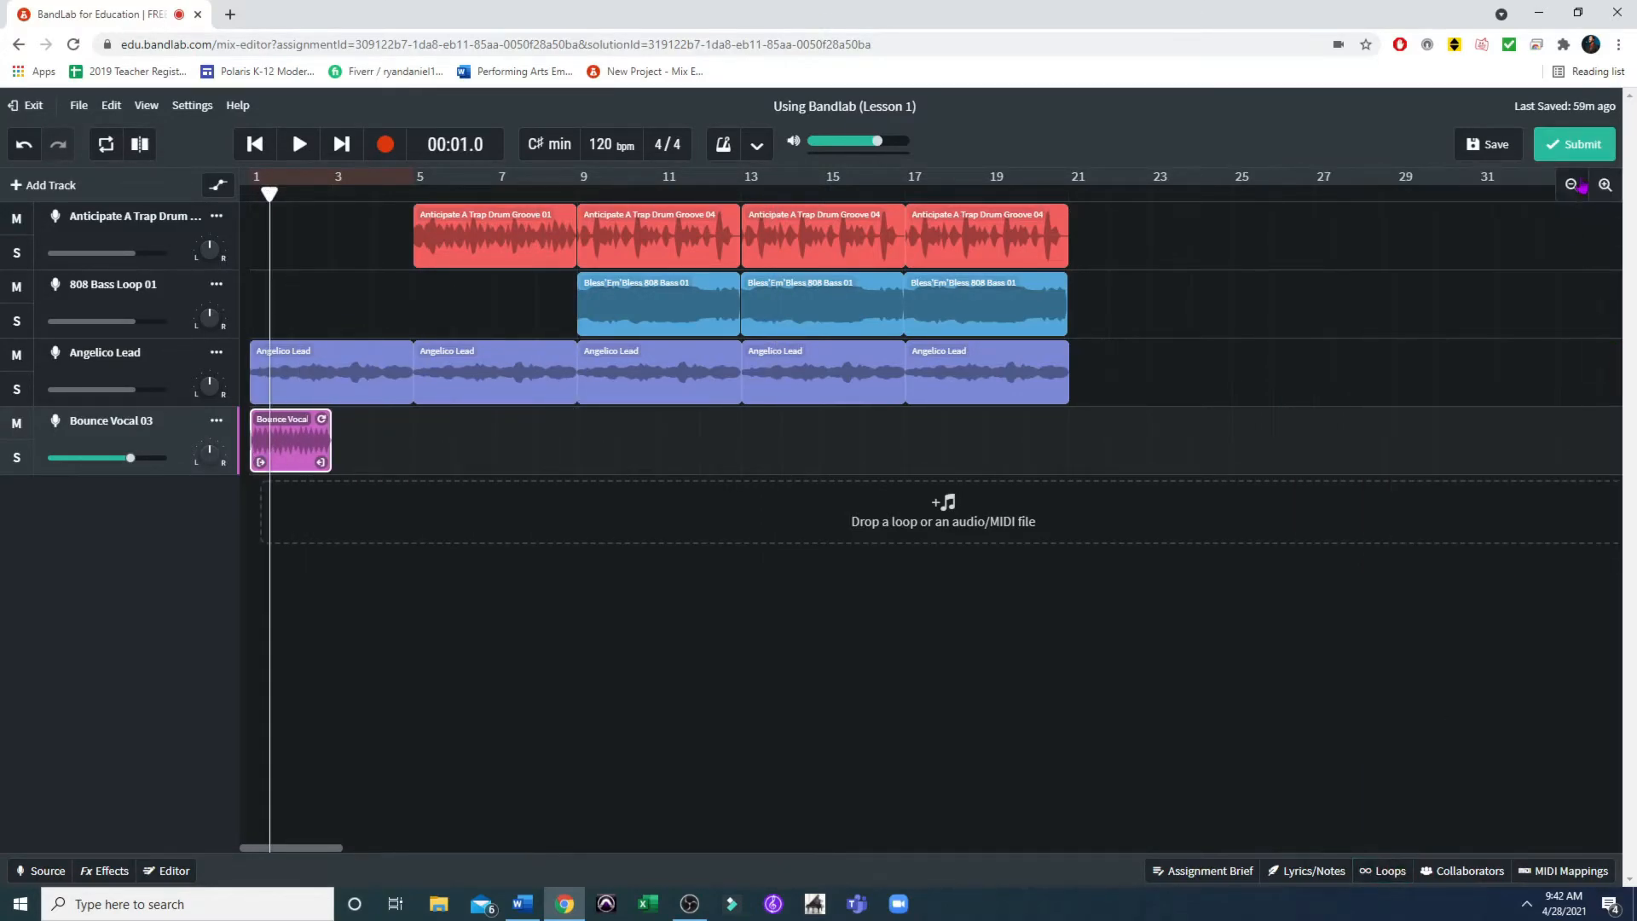
Check the Bounce Vocal 03 region's length against the measure ruler and move the region to measure 13
click(1605, 185)
click(1605, 185)
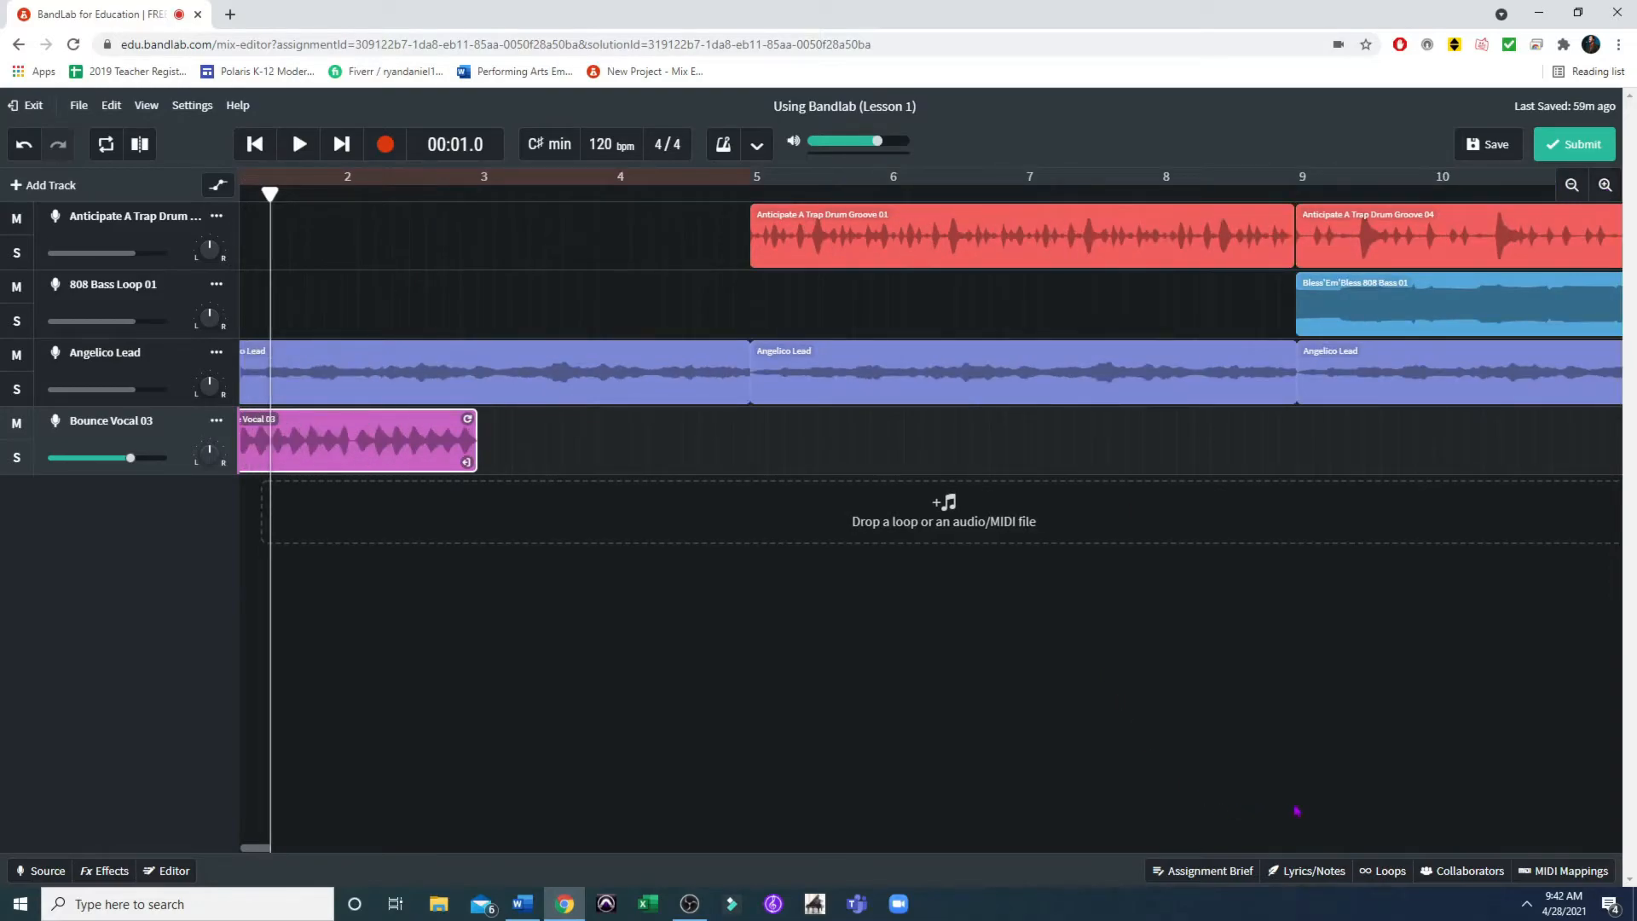
drag(262, 849, 248, 848)
drag(376, 438, 342, 440)
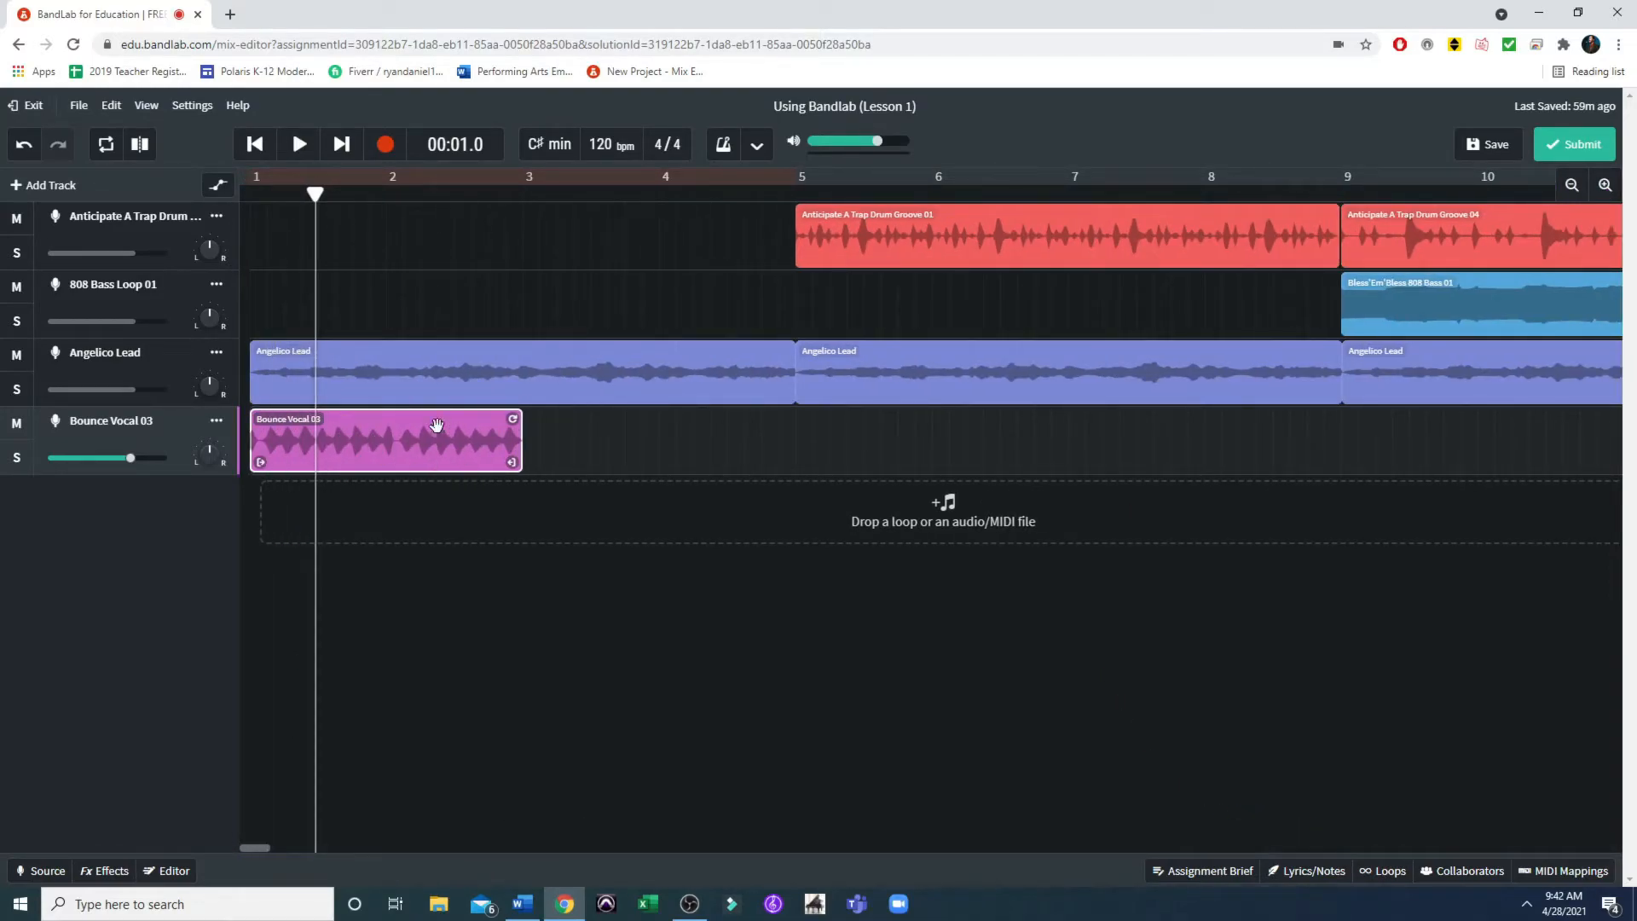
click(523, 193)
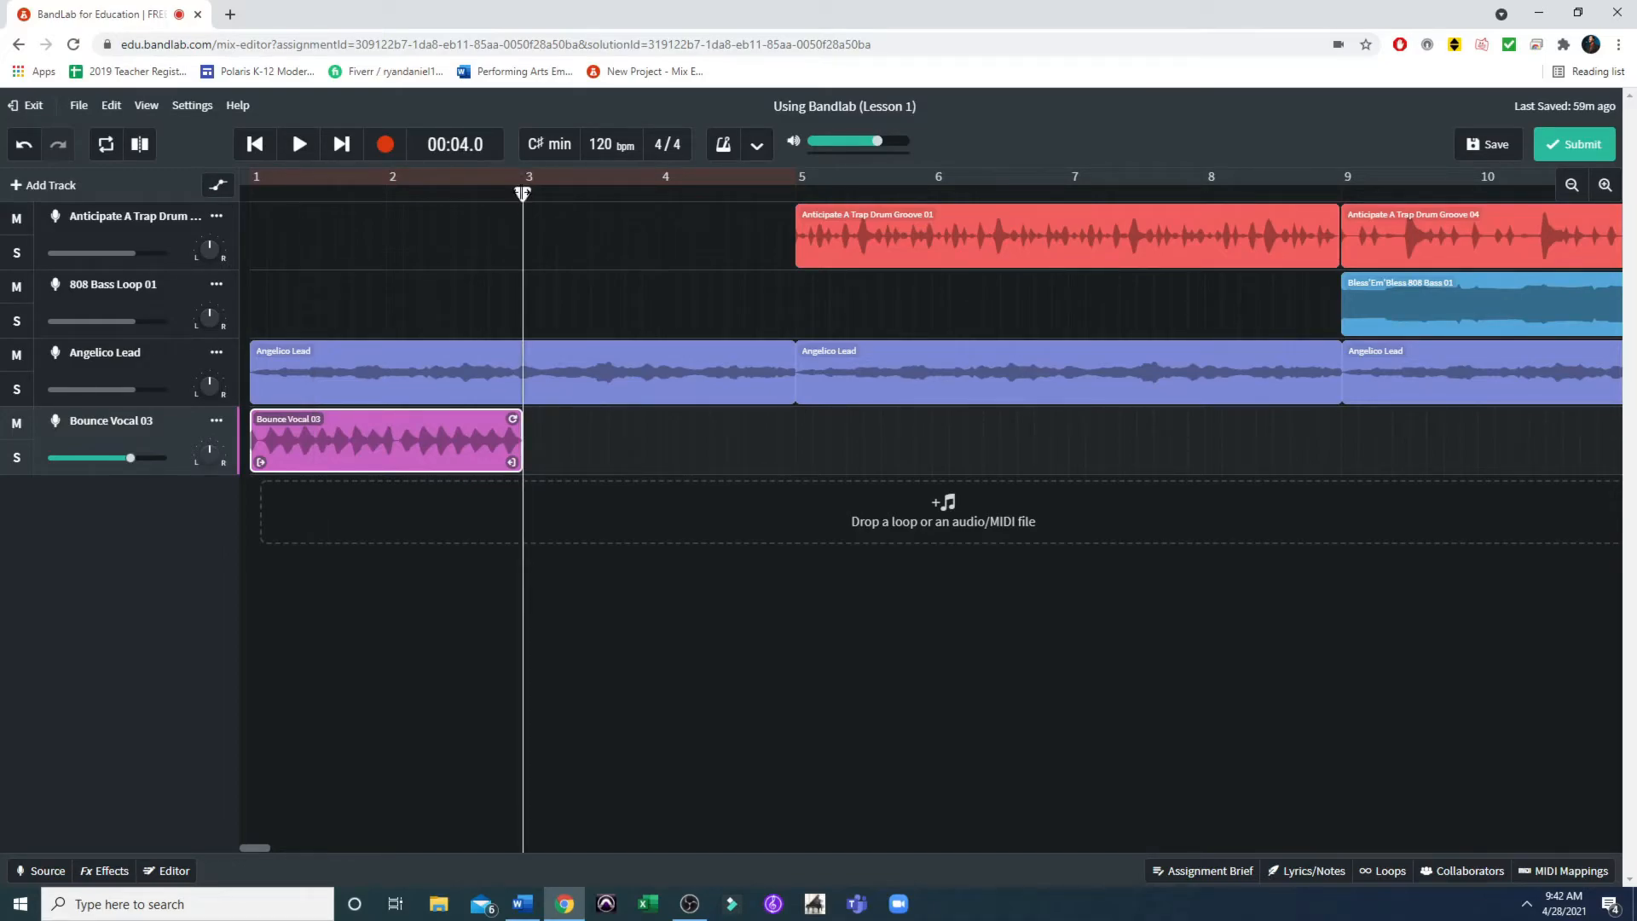
mouse_move(523, 193)
mouse_down()
mouse_move(257, 192)
mouse_move(524, 210)
mouse_up()
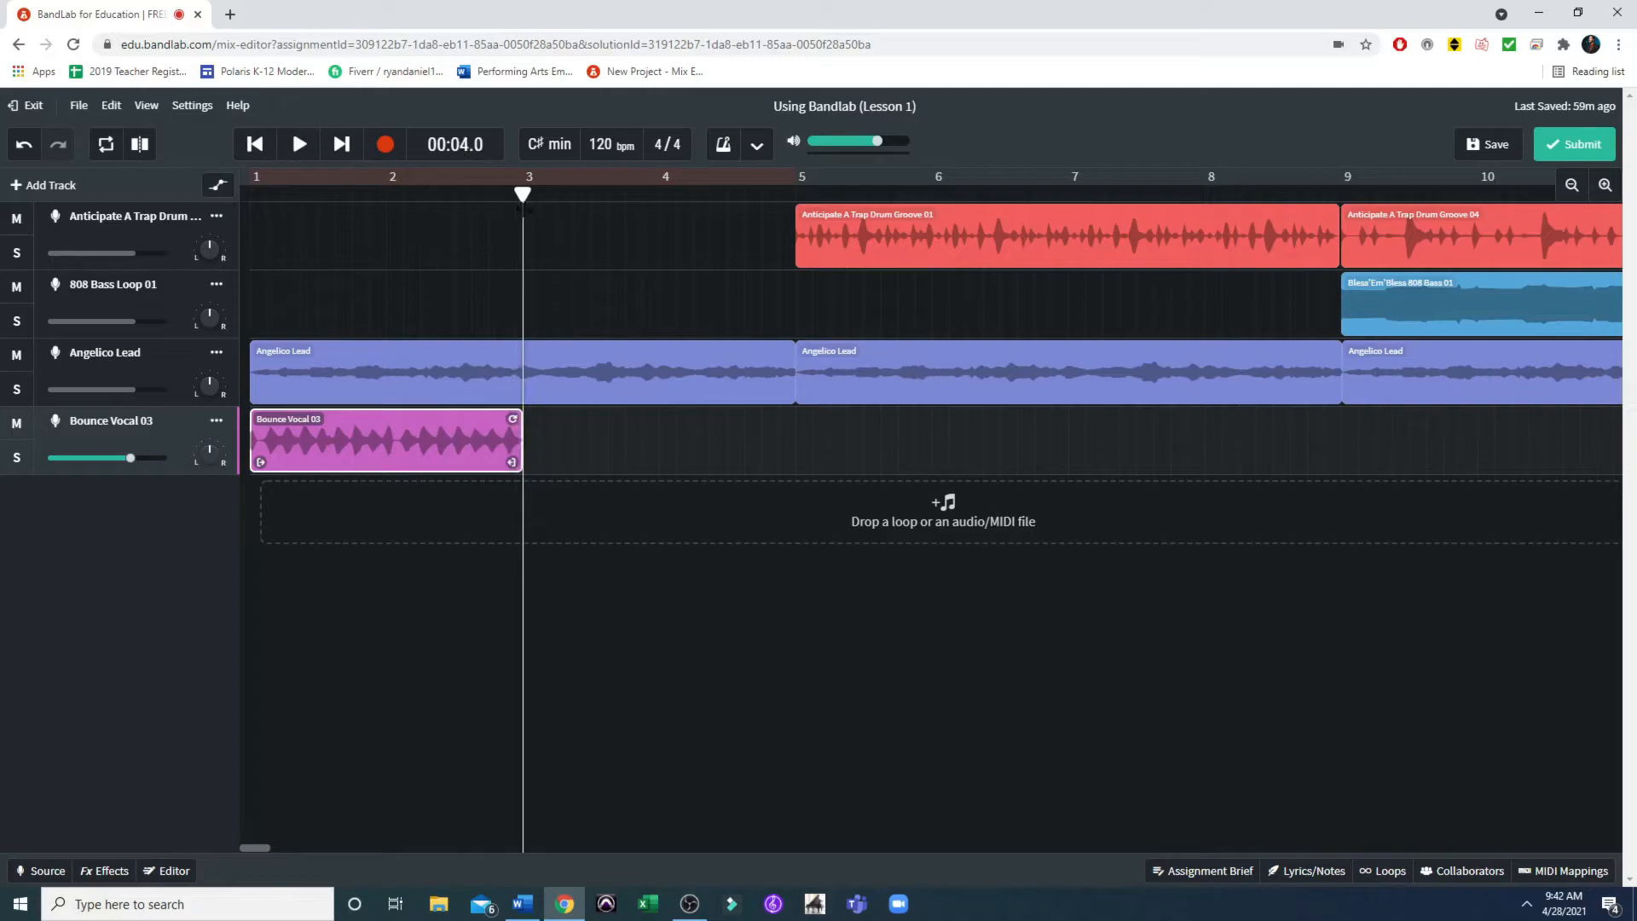
click(1573, 186)
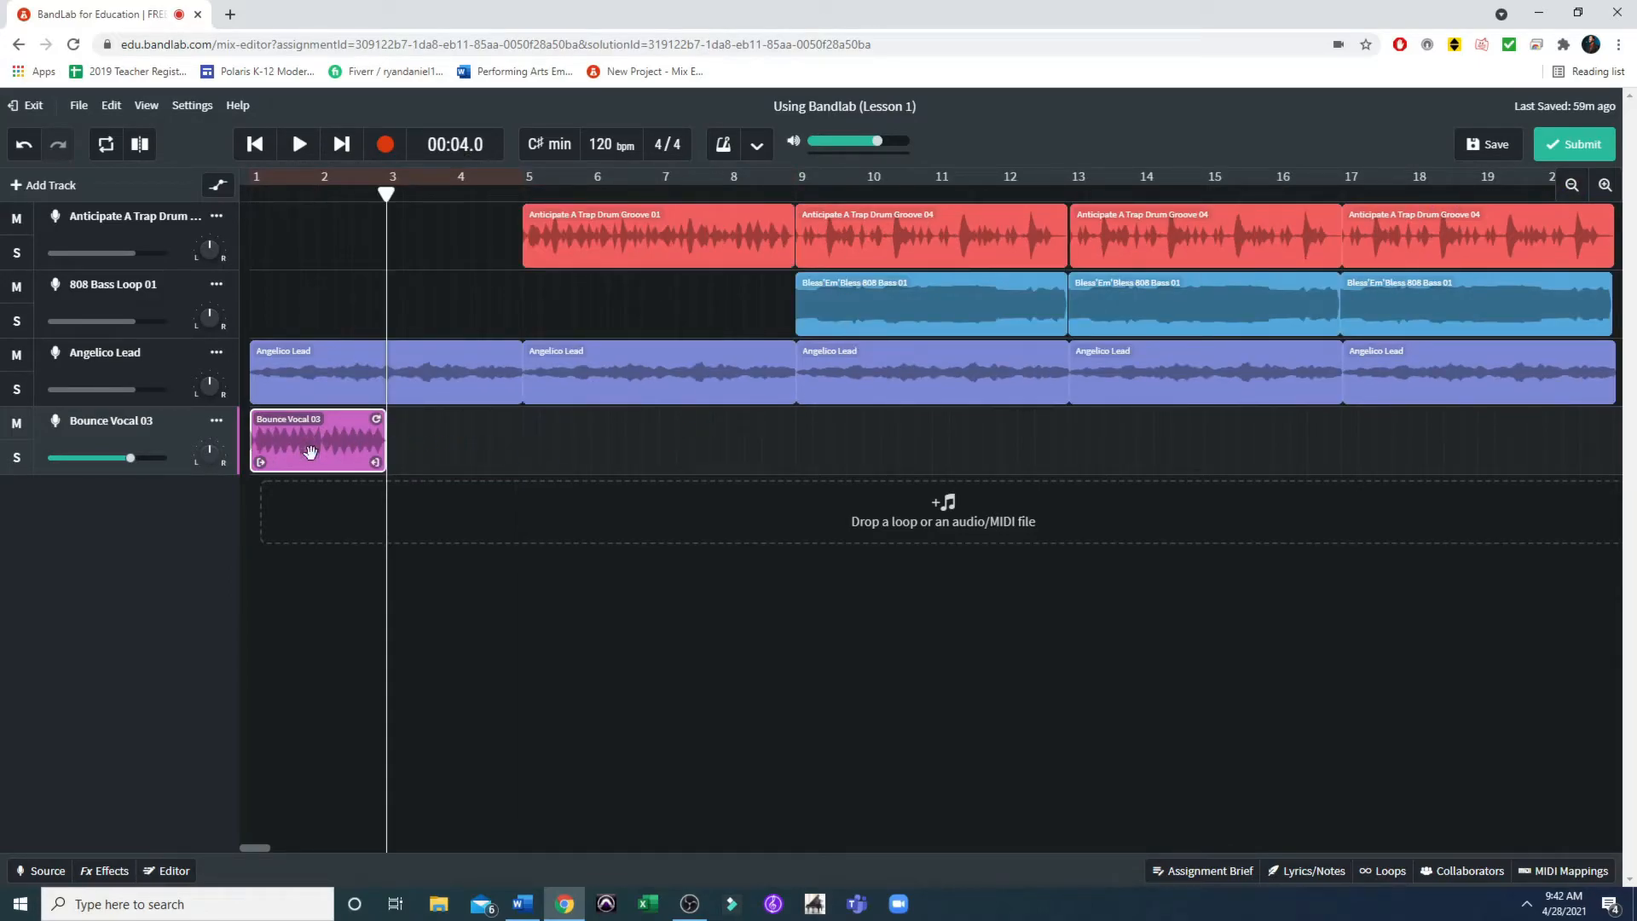
drag(310, 459, 1083, 461)
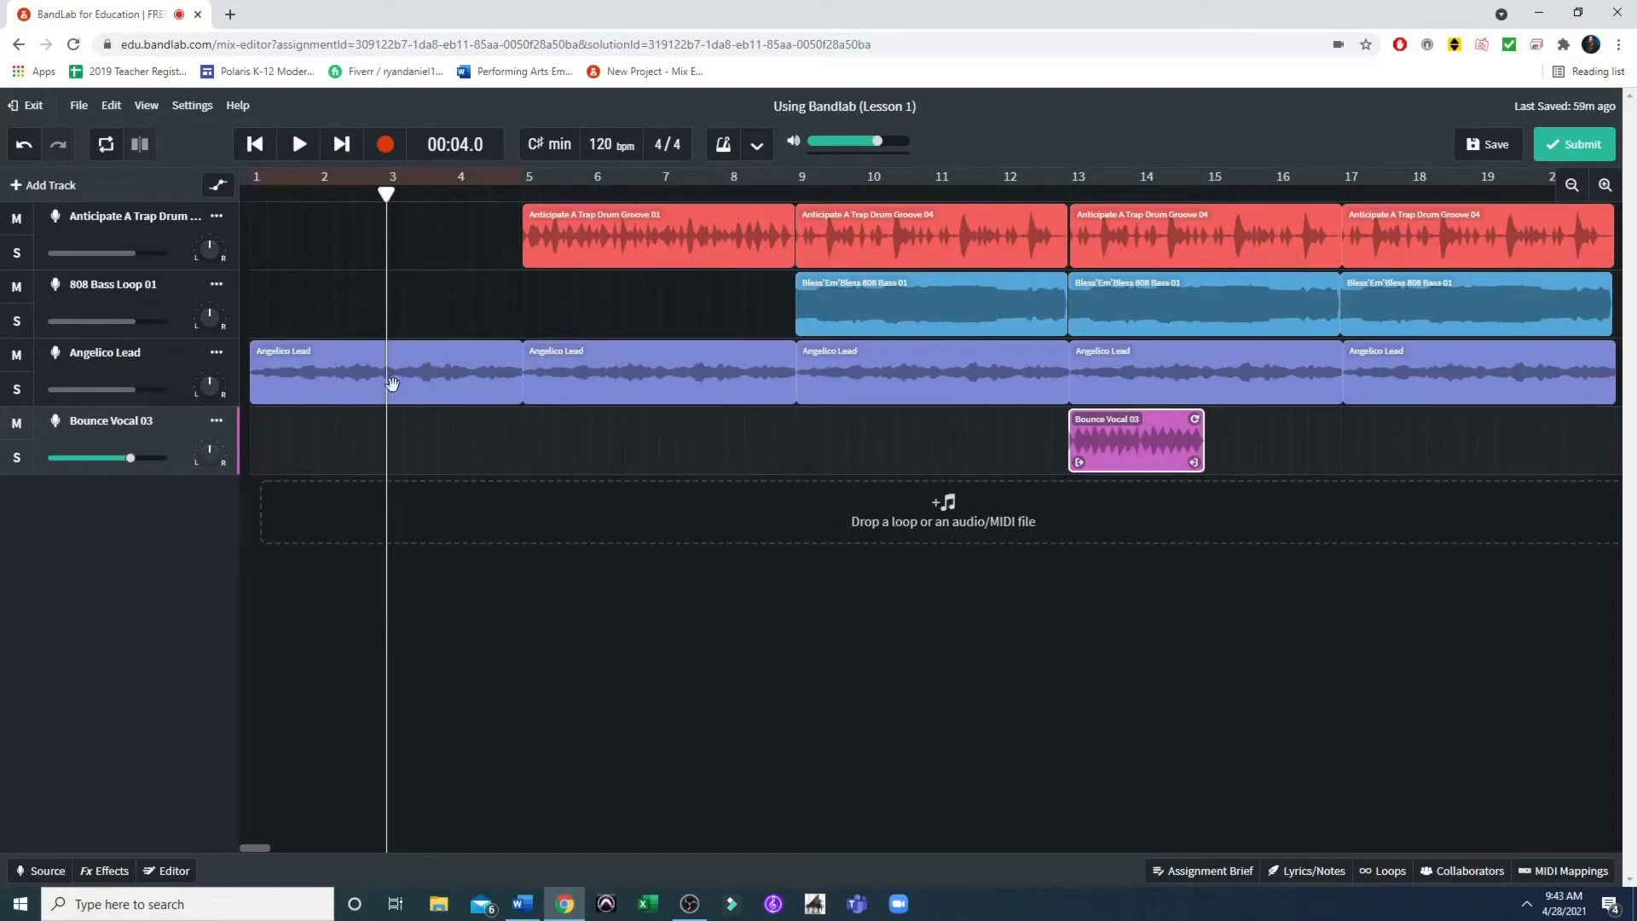
click(308, 369)
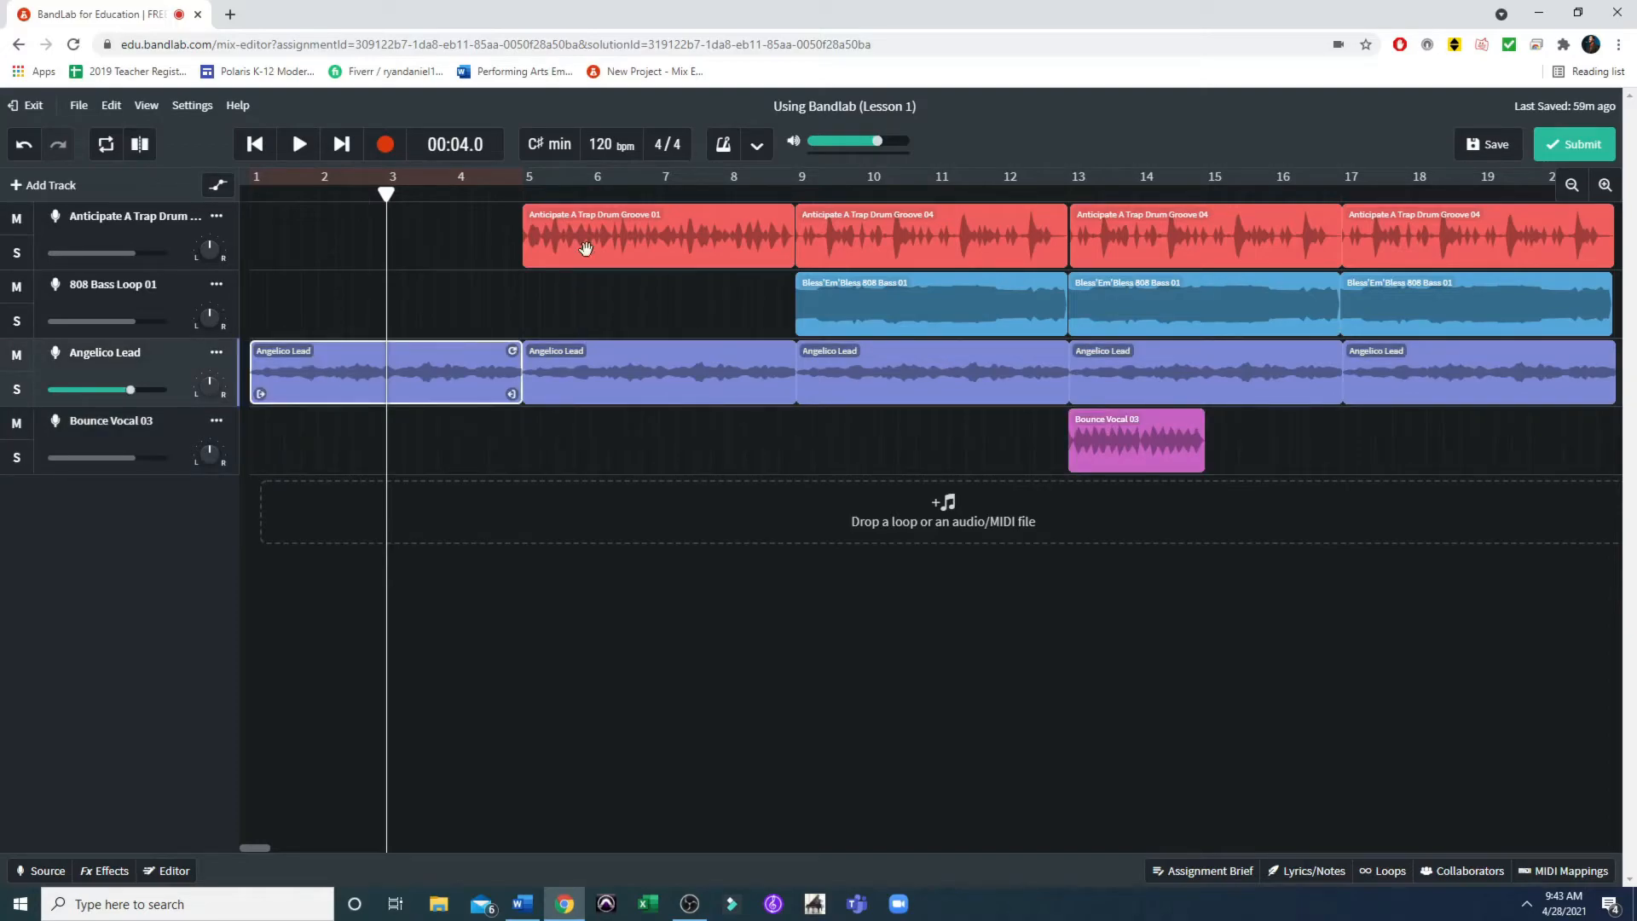
click(585, 248)
click(855, 293)
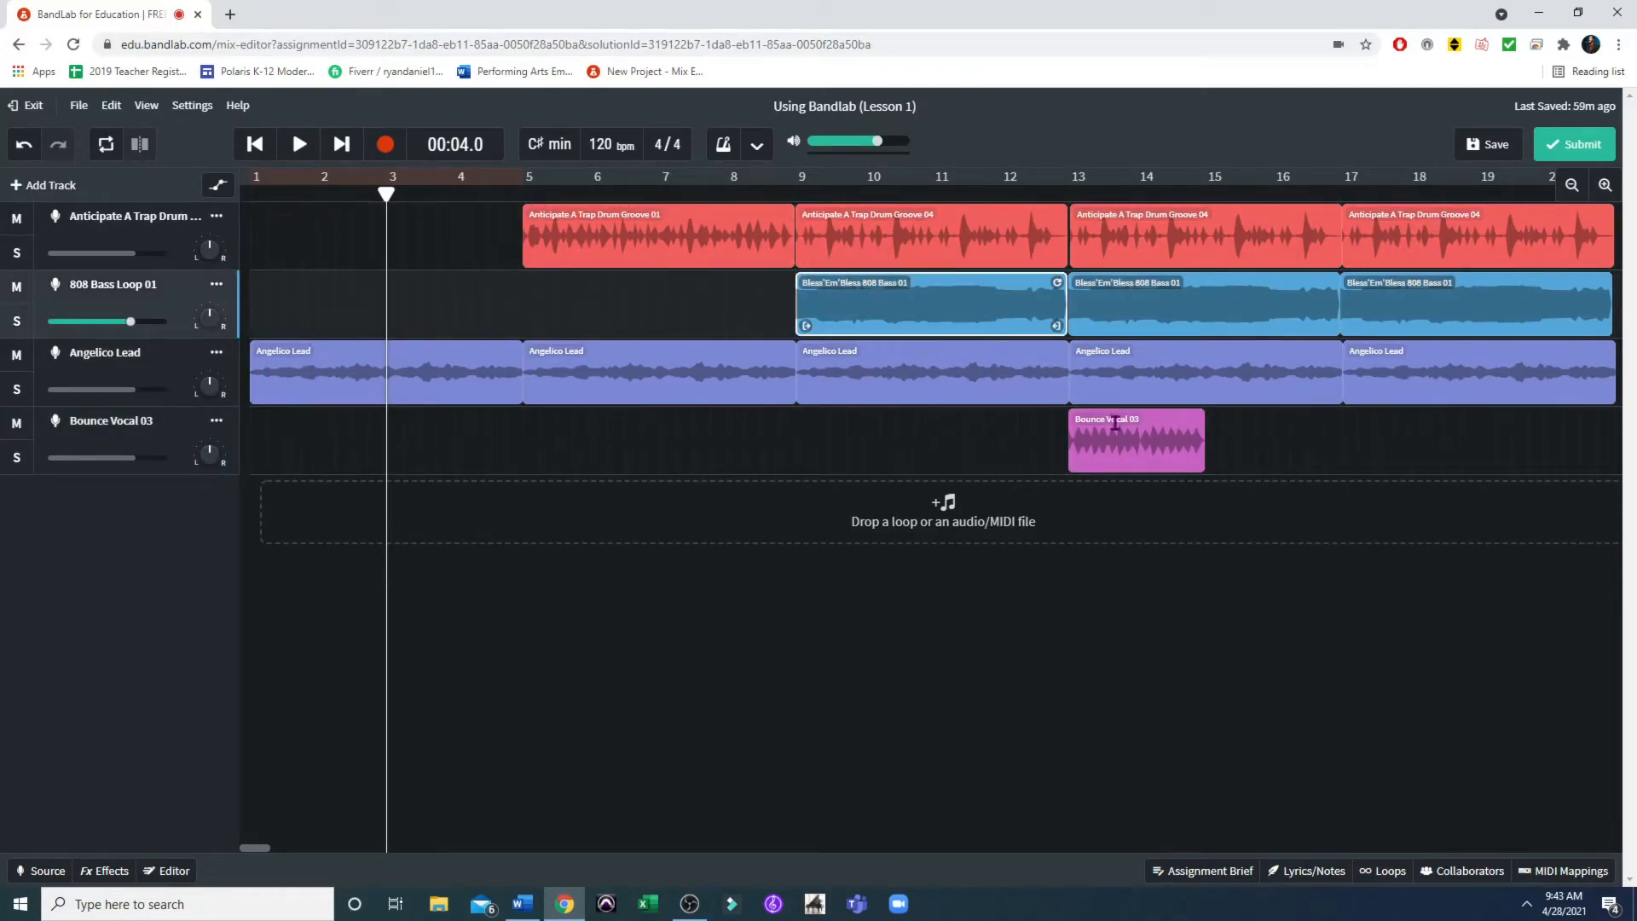
Copy the Bounce Vocal 03 region to measure 15 and delete the original at measure 13
click(1112, 461)
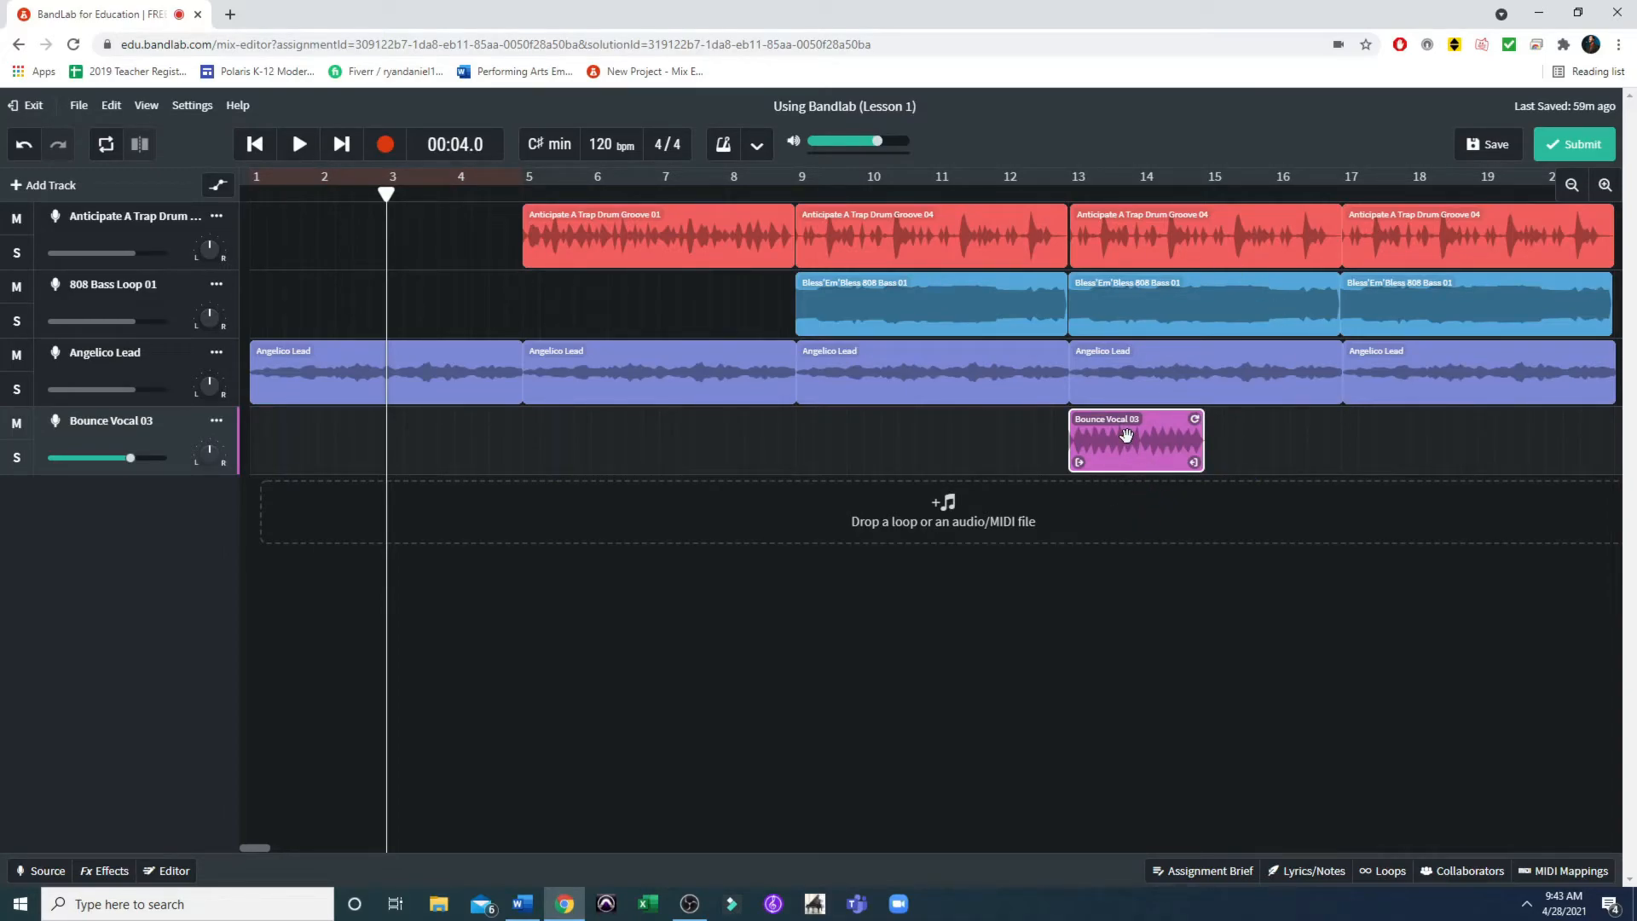
key(ctrl+v)
drag(442, 450, 1260, 445)
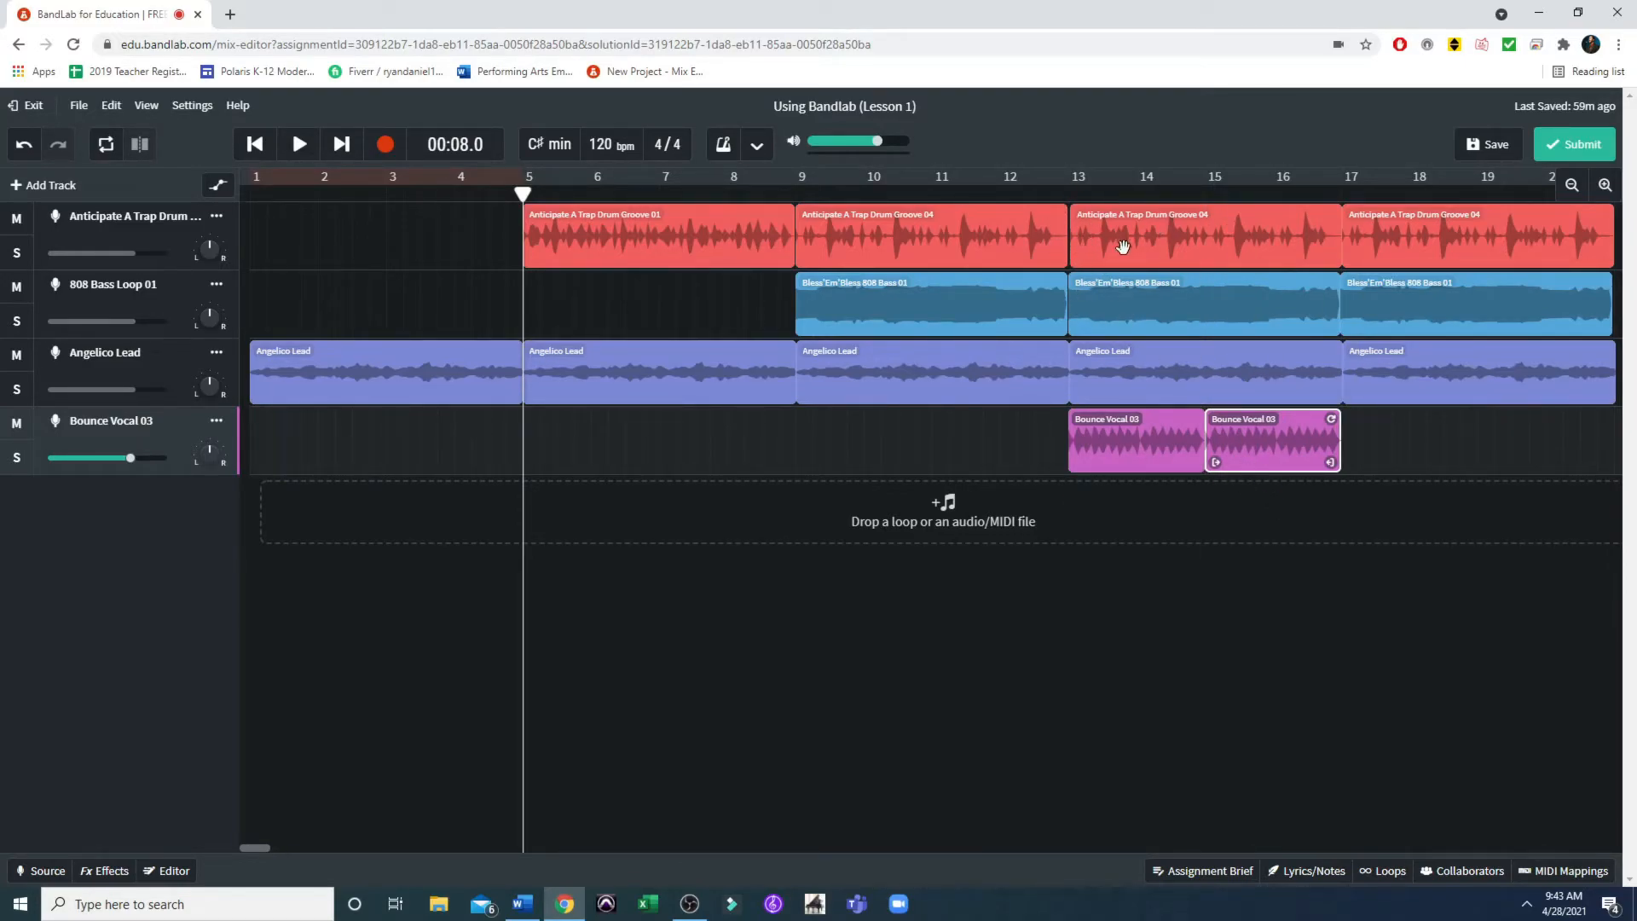
click(1121, 434)
key(Delete)
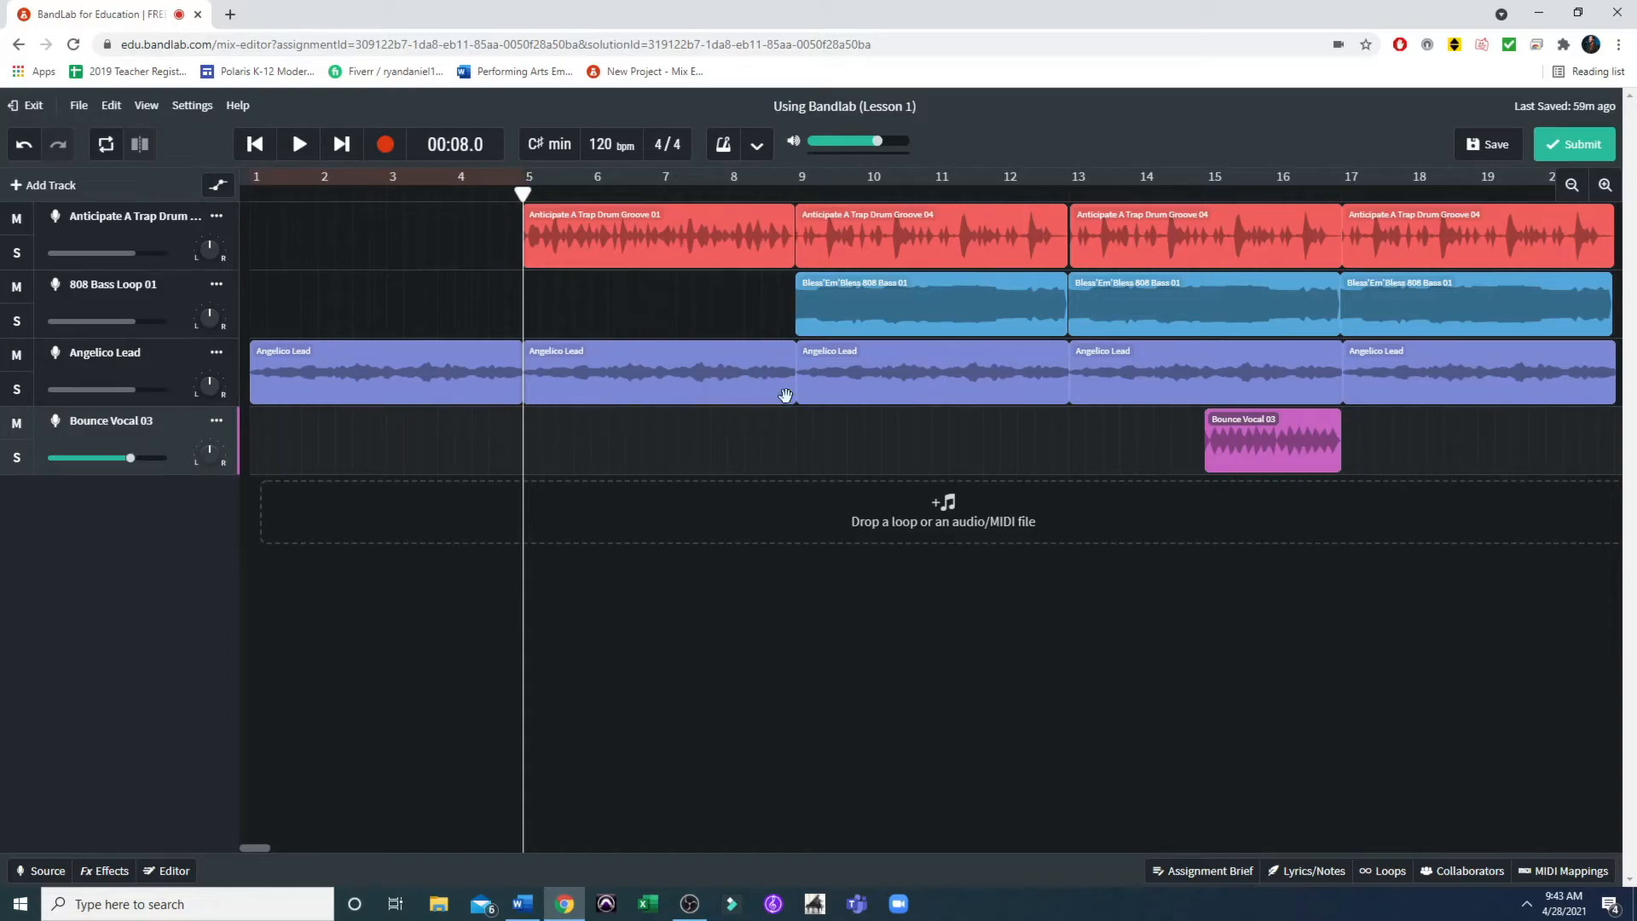
Play the arrangement from measure 5 and pause it around measure 17
click(299, 144)
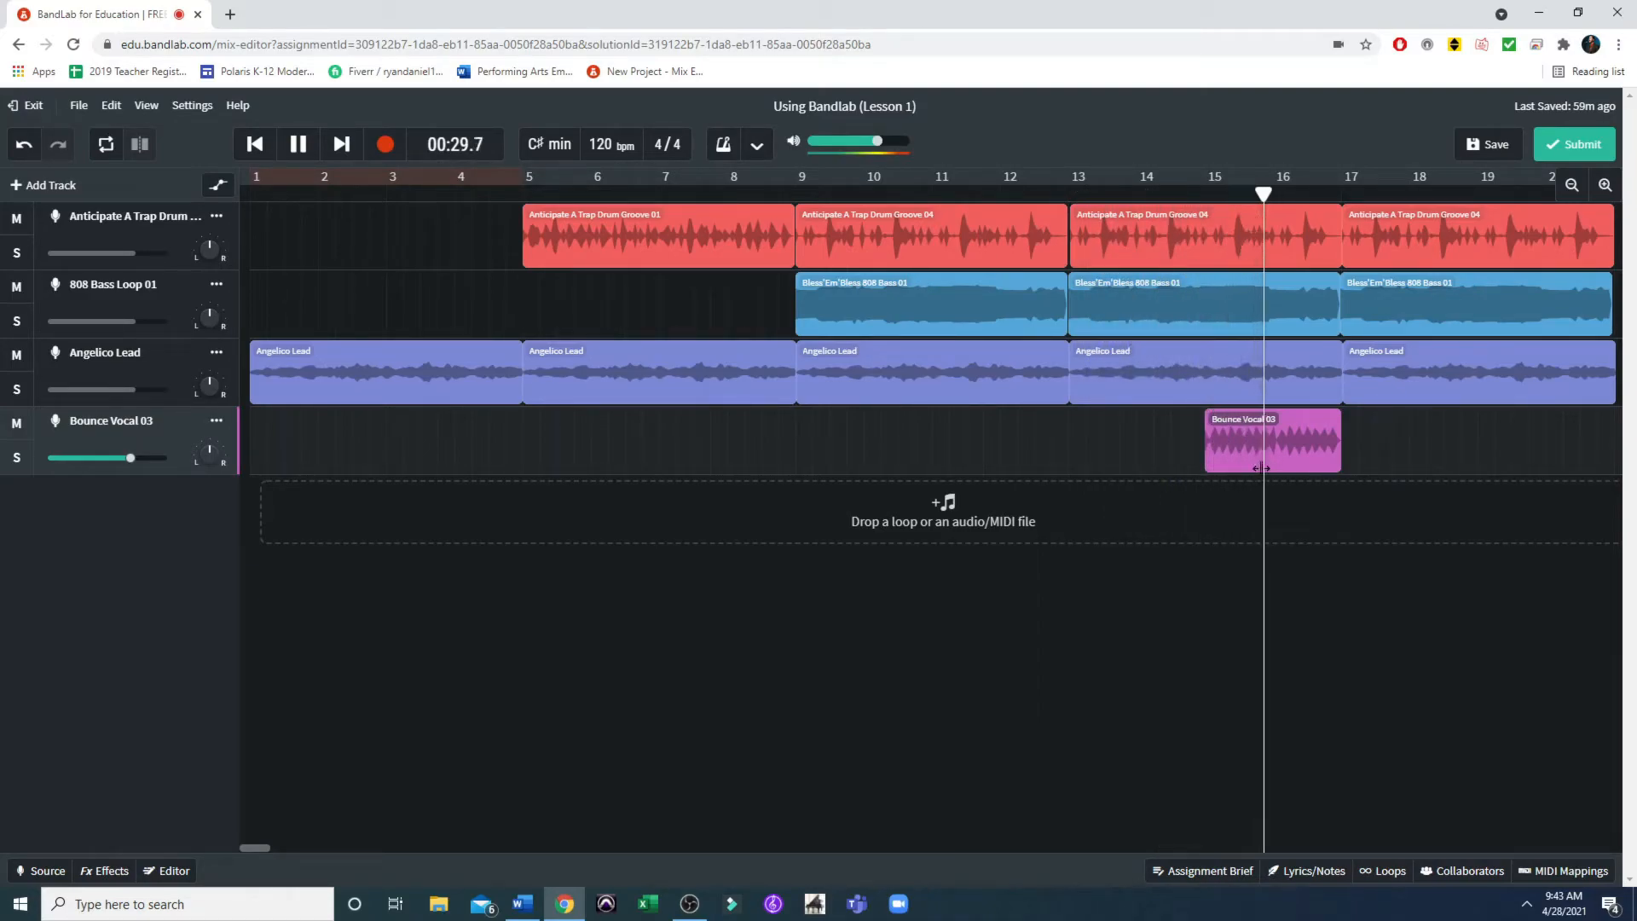
key(space)
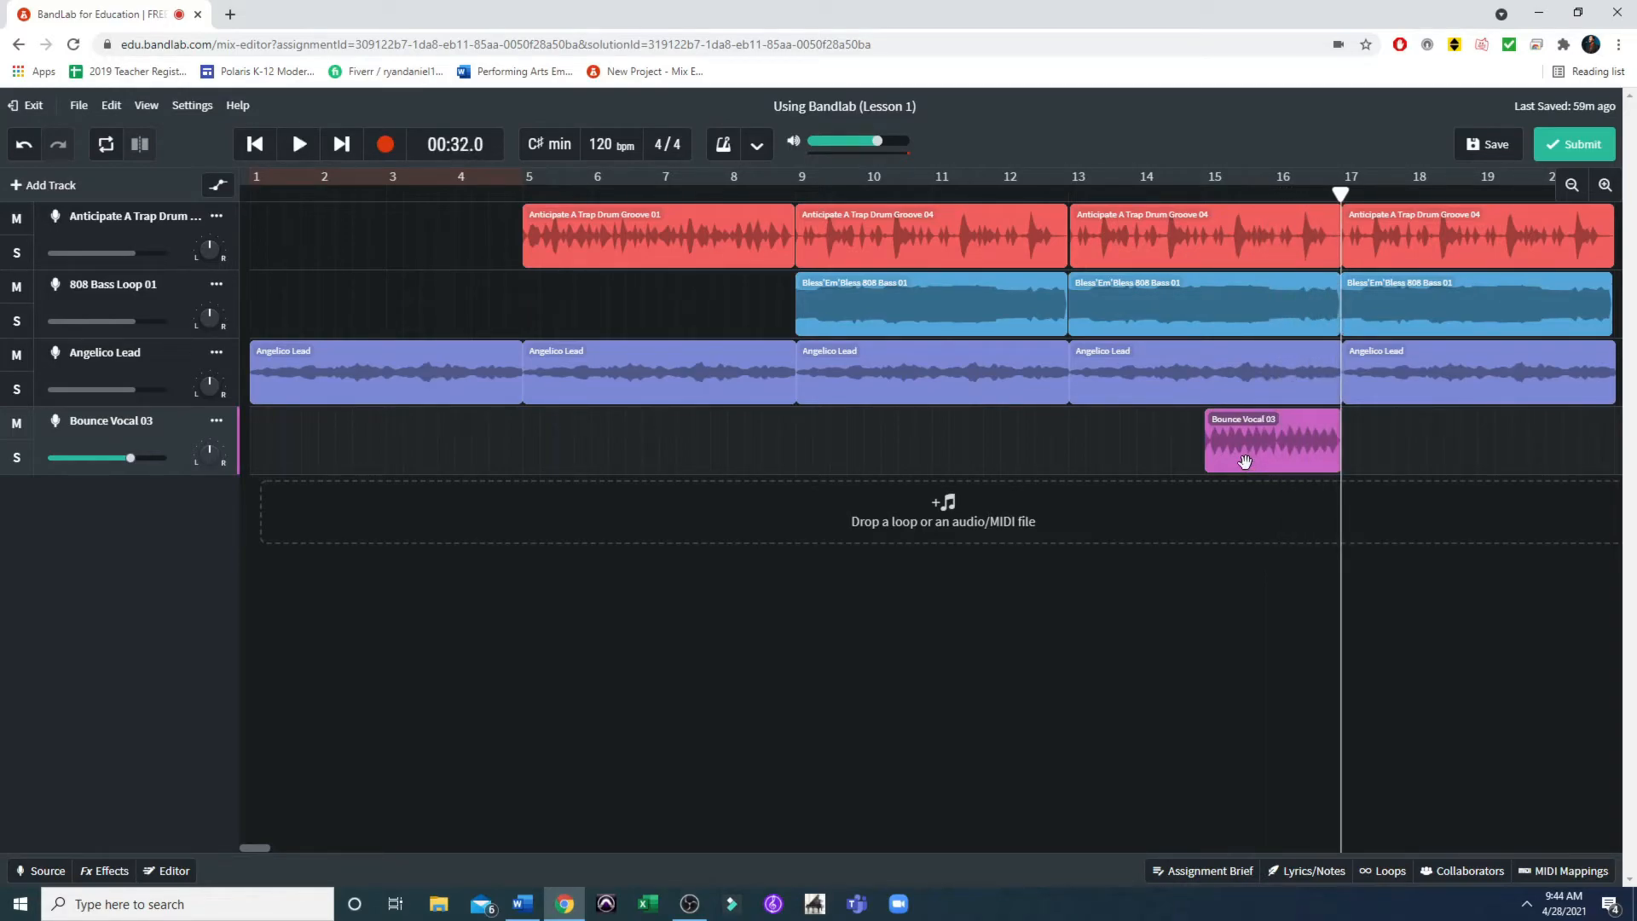
Delete the Bounce Vocal 03 region at measure 15, preview Bounce Vocal 01 and place it on the same track at measure 13
right_click(1245, 462)
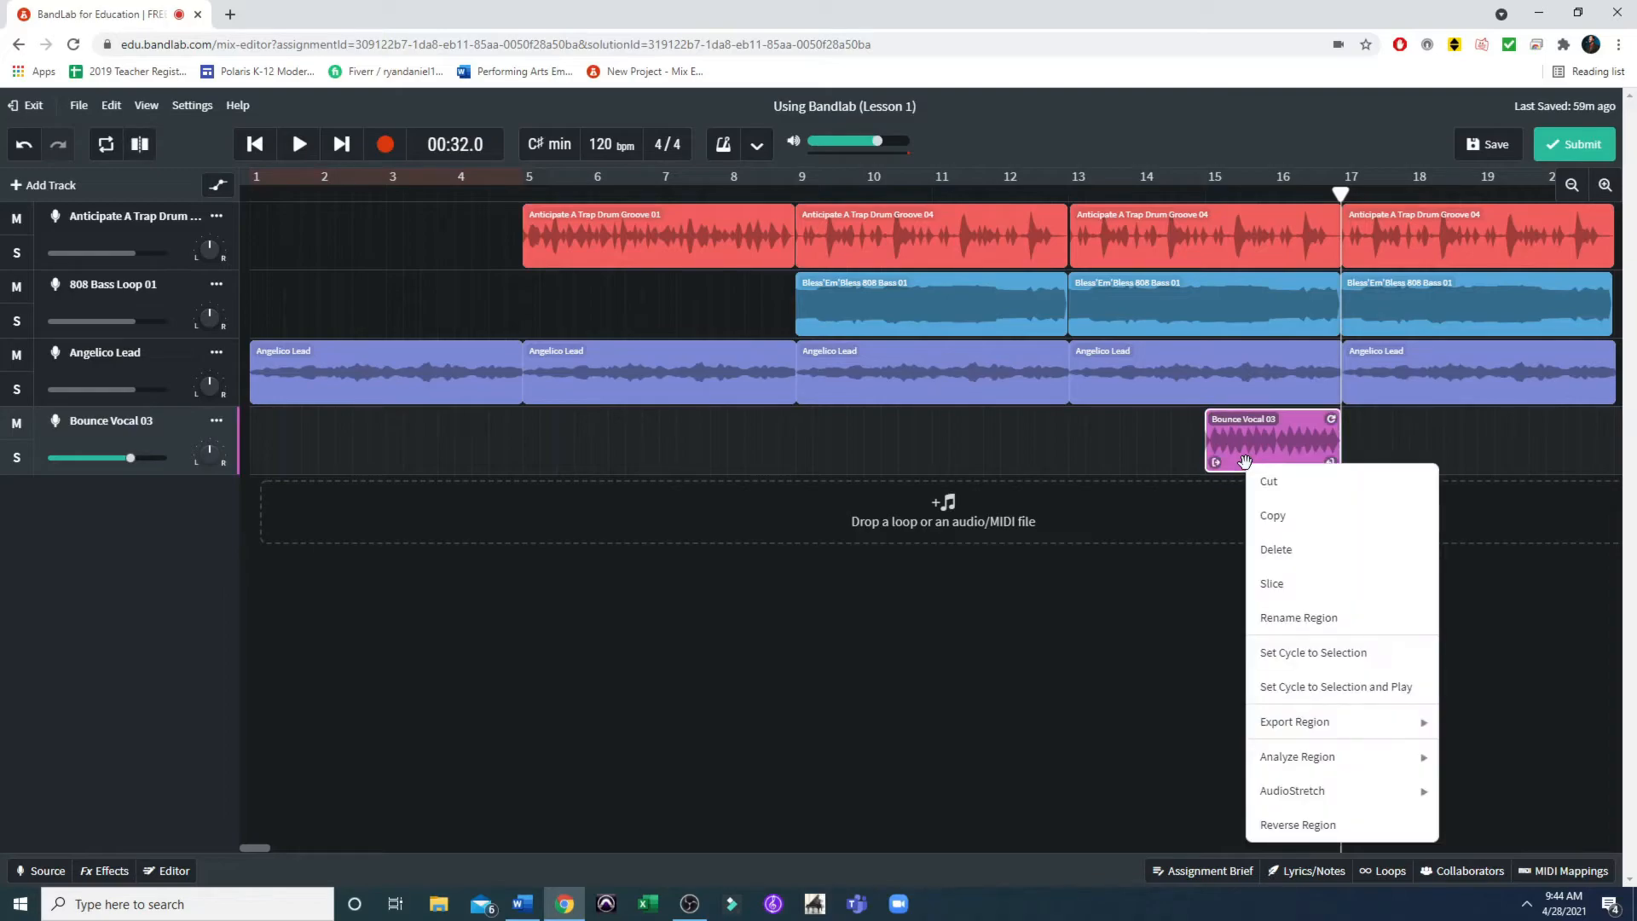
click(1268, 546)
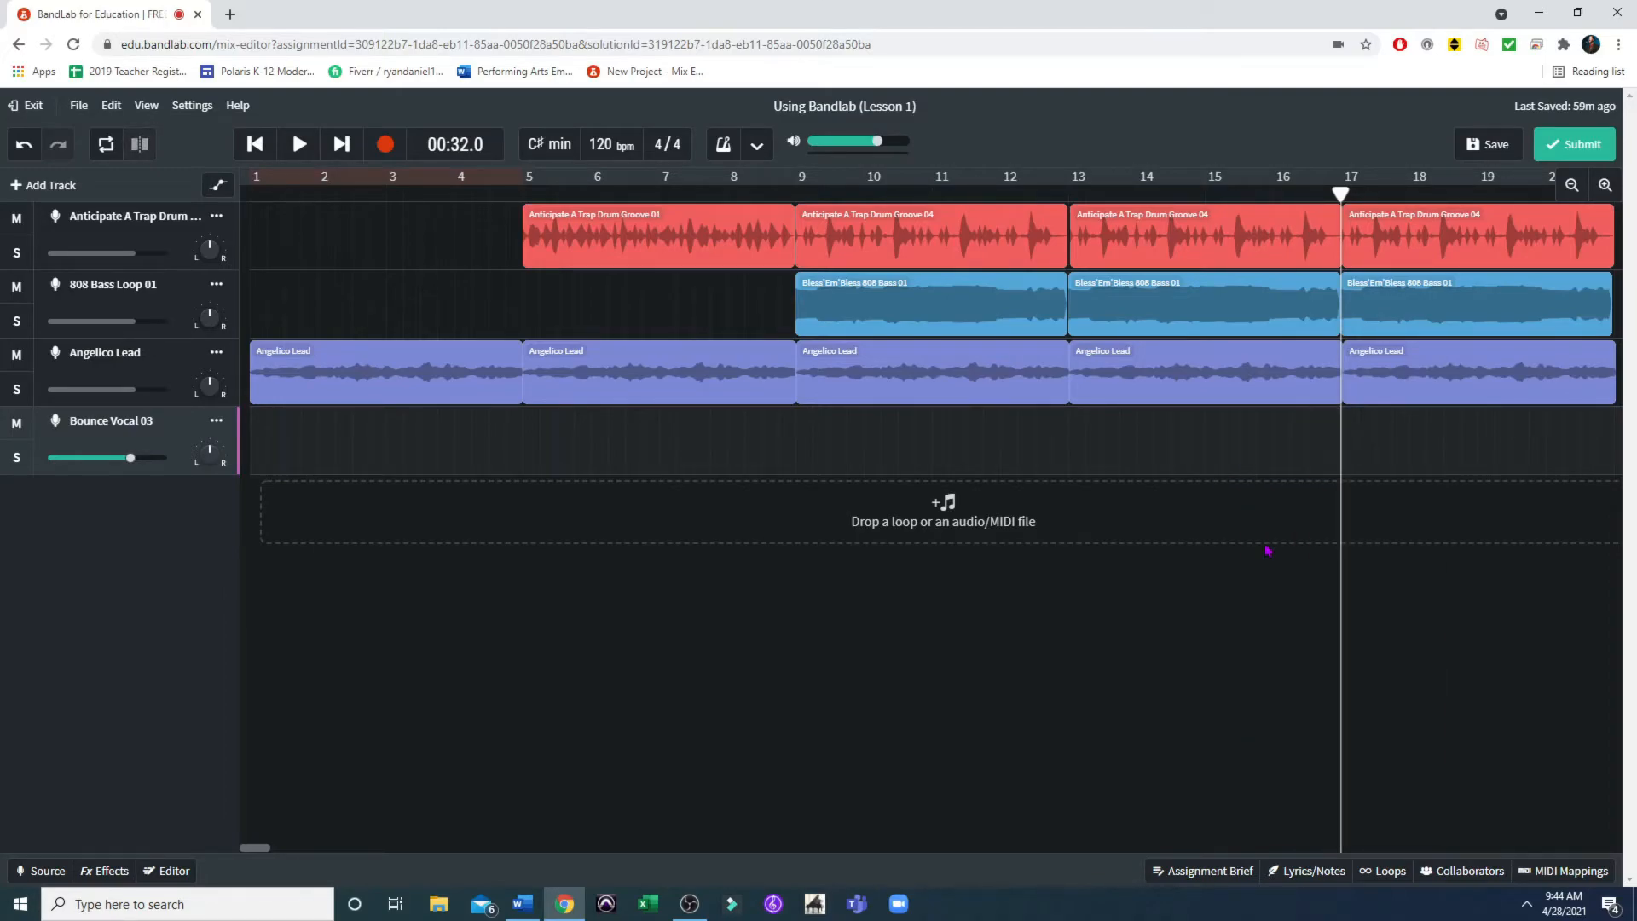
click(1384, 871)
click(1300, 376)
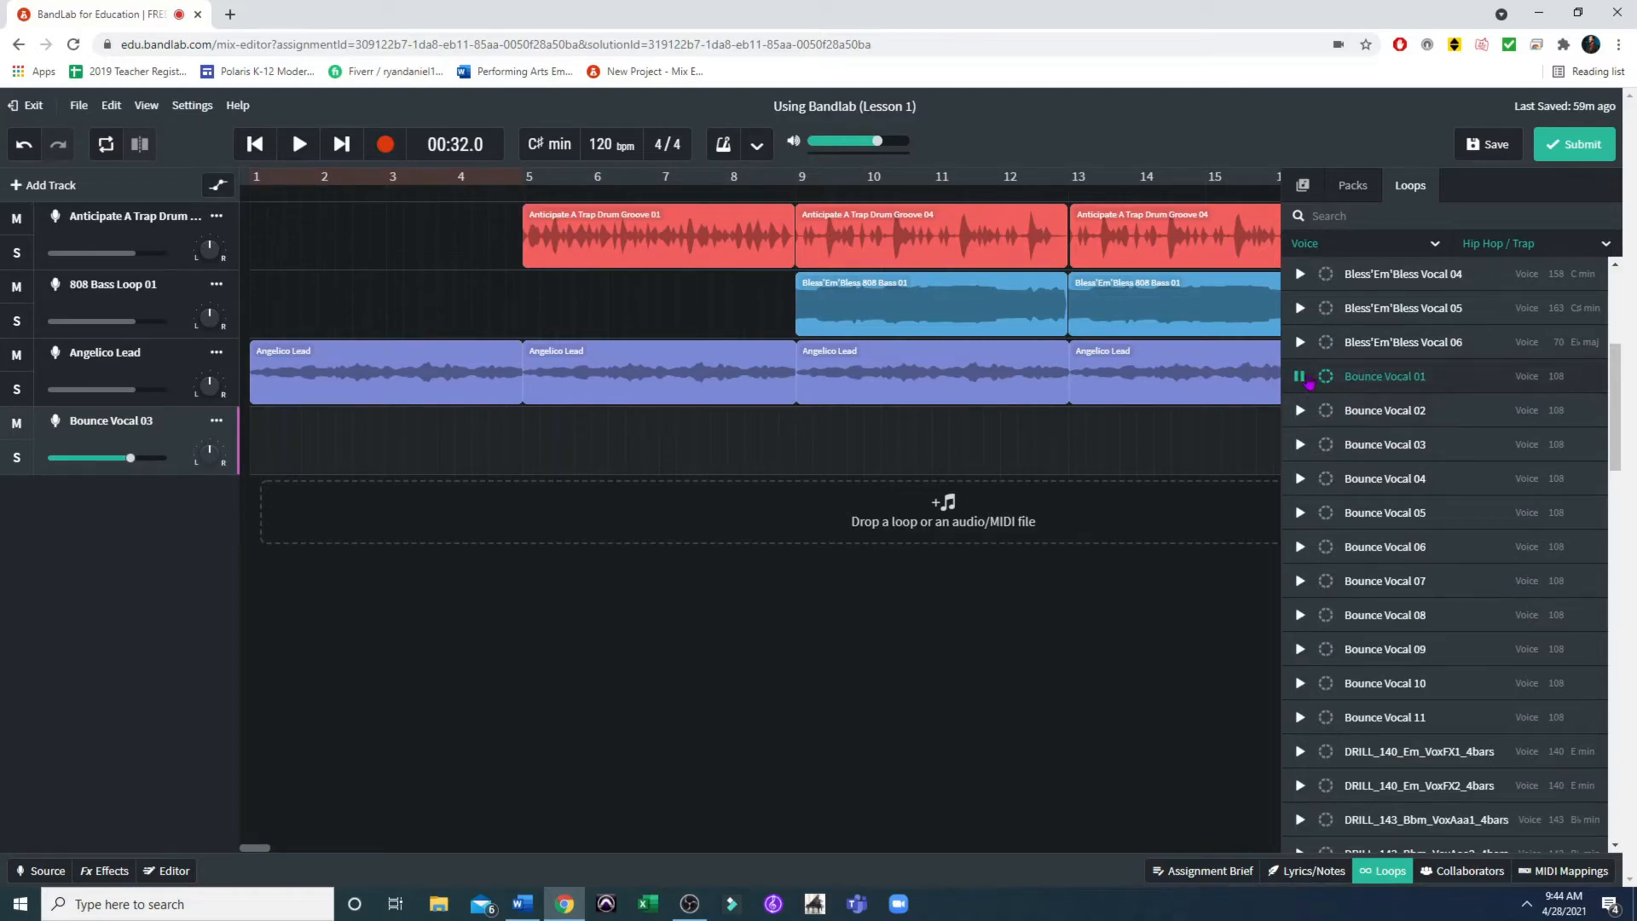
click(1306, 381)
drag(1306, 381, 1083, 433)
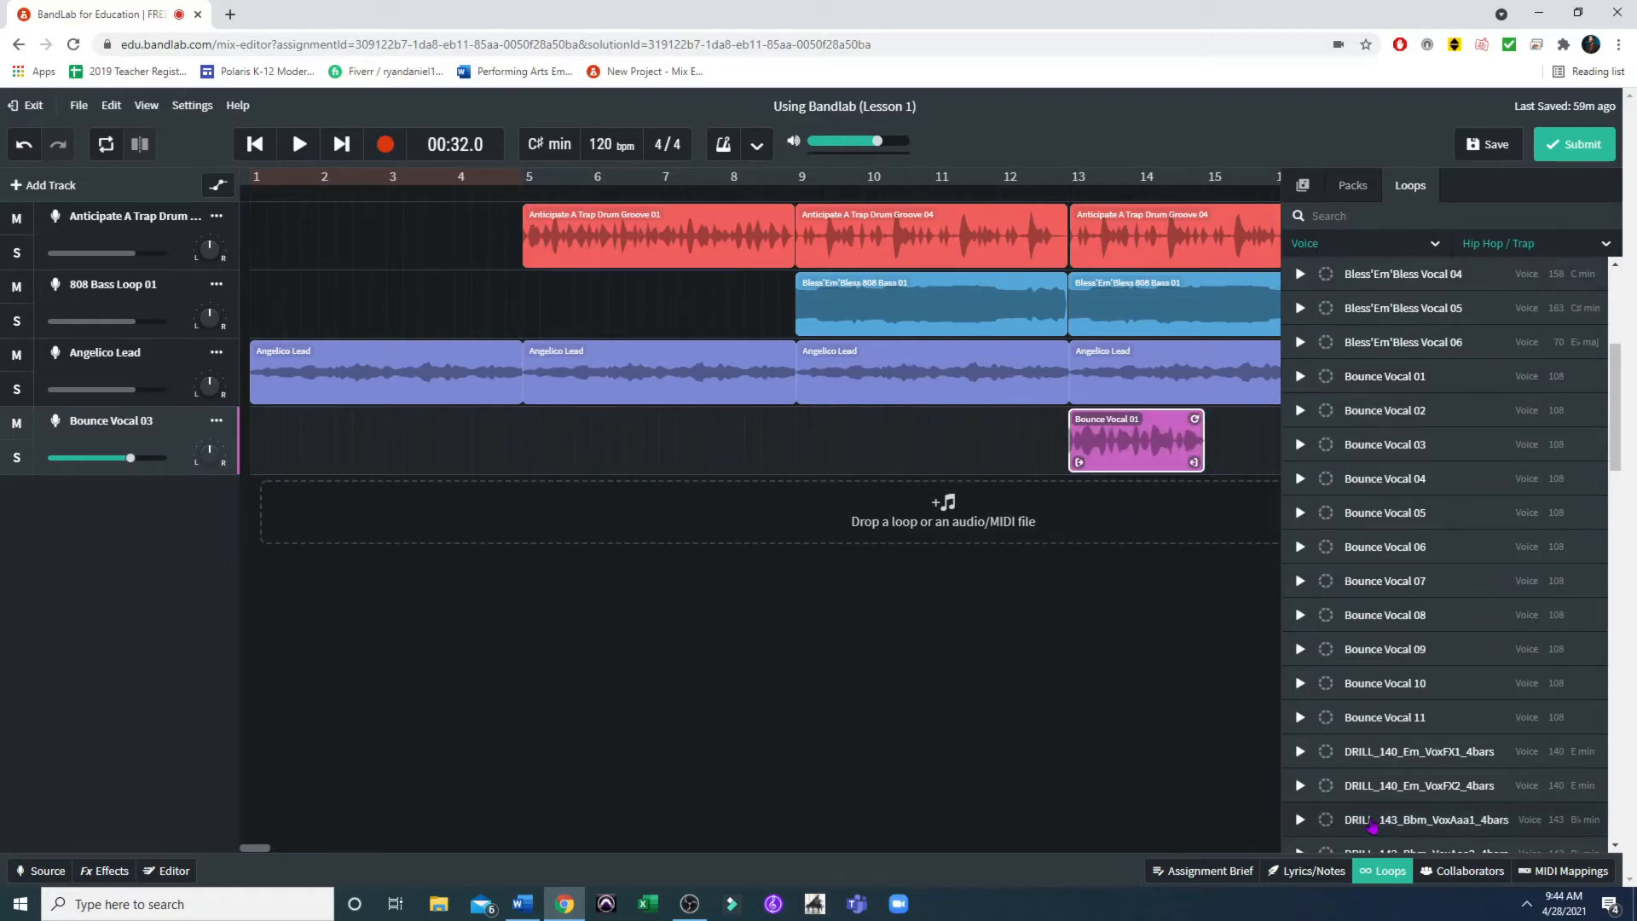
click(1383, 871)
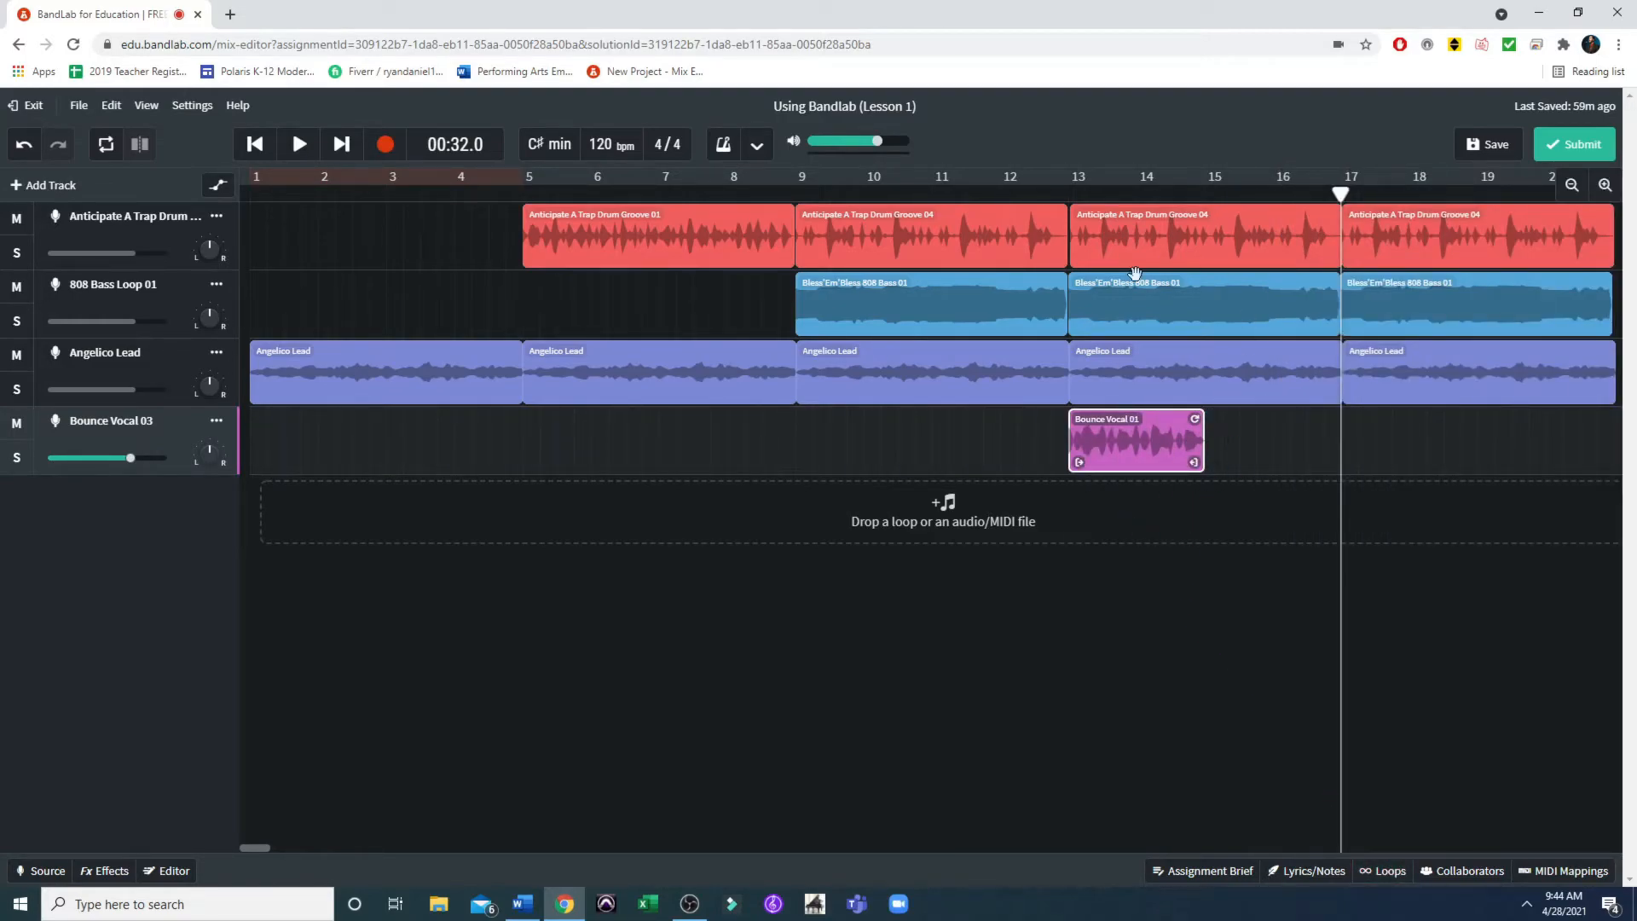
Play the arrangement from measure 13 and pause it around measure 15
click(1069, 376)
key(space)
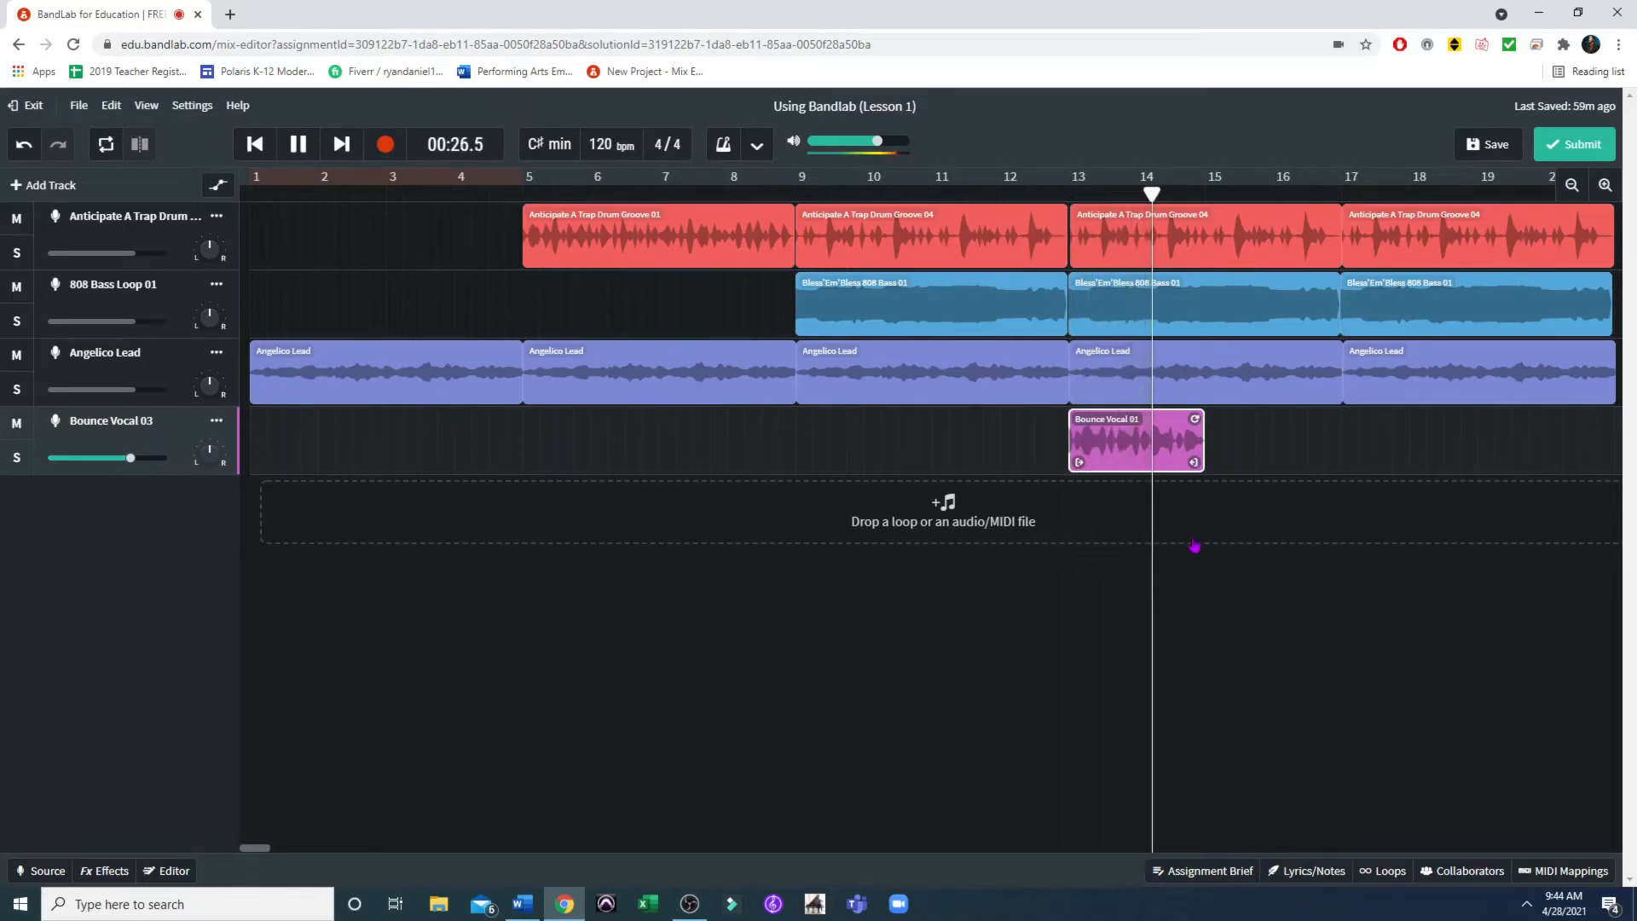
key(space)
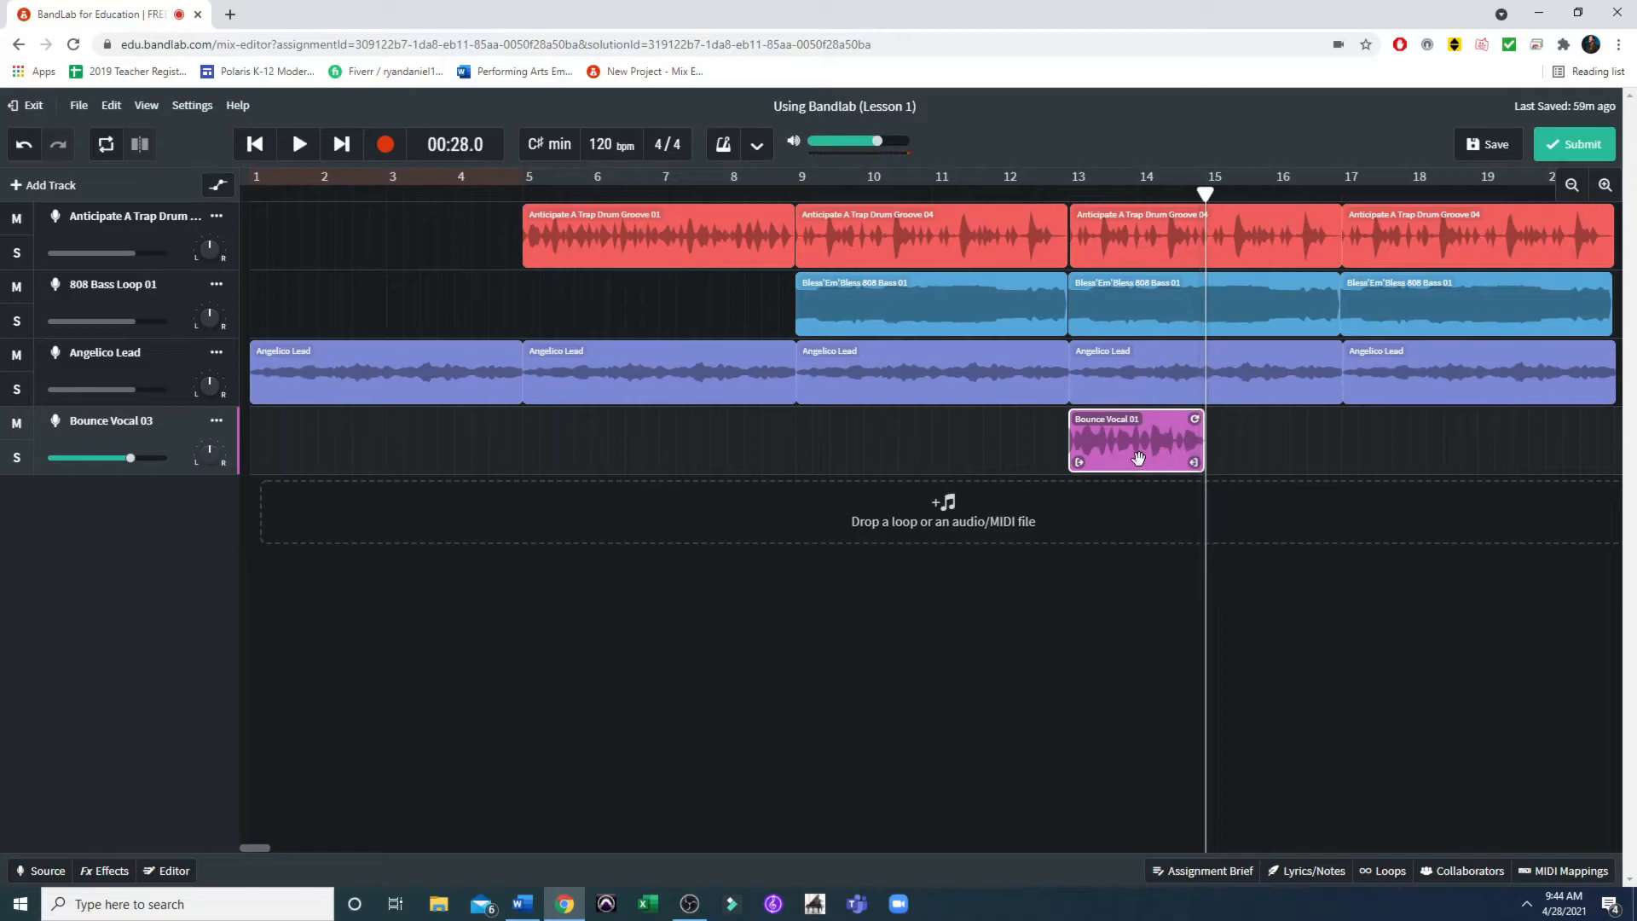
Move the Bounce Vocal 01 region to measure 15 and play the arrangement from measure 13 to about measure 17
drag(1113, 430, 1249, 431)
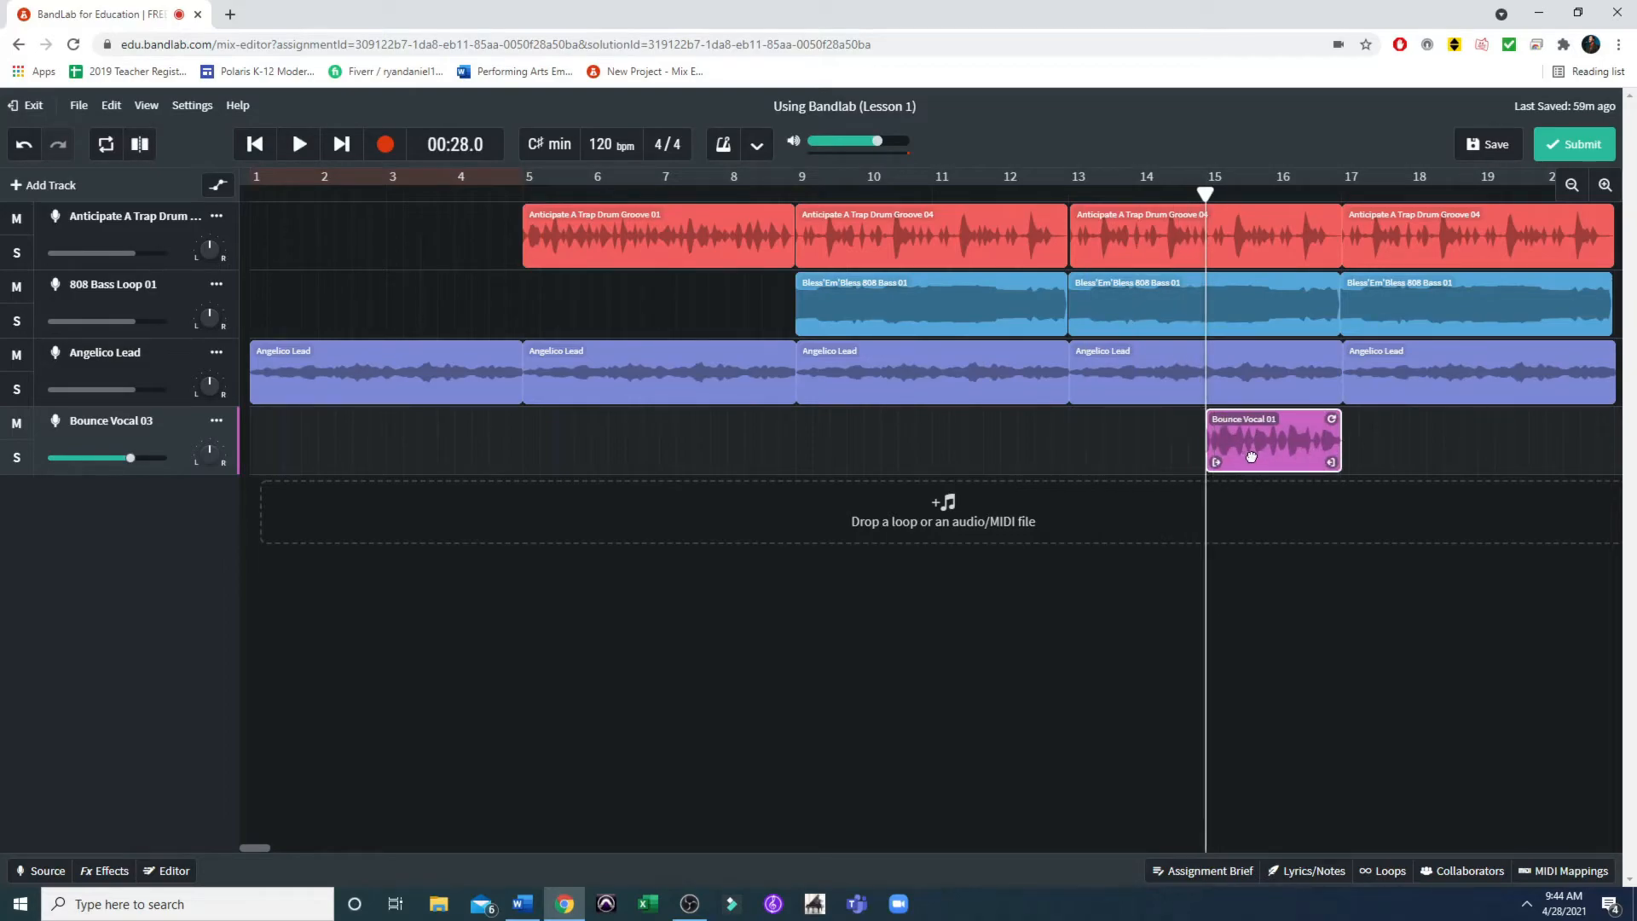
click(1076, 196)
key(space)
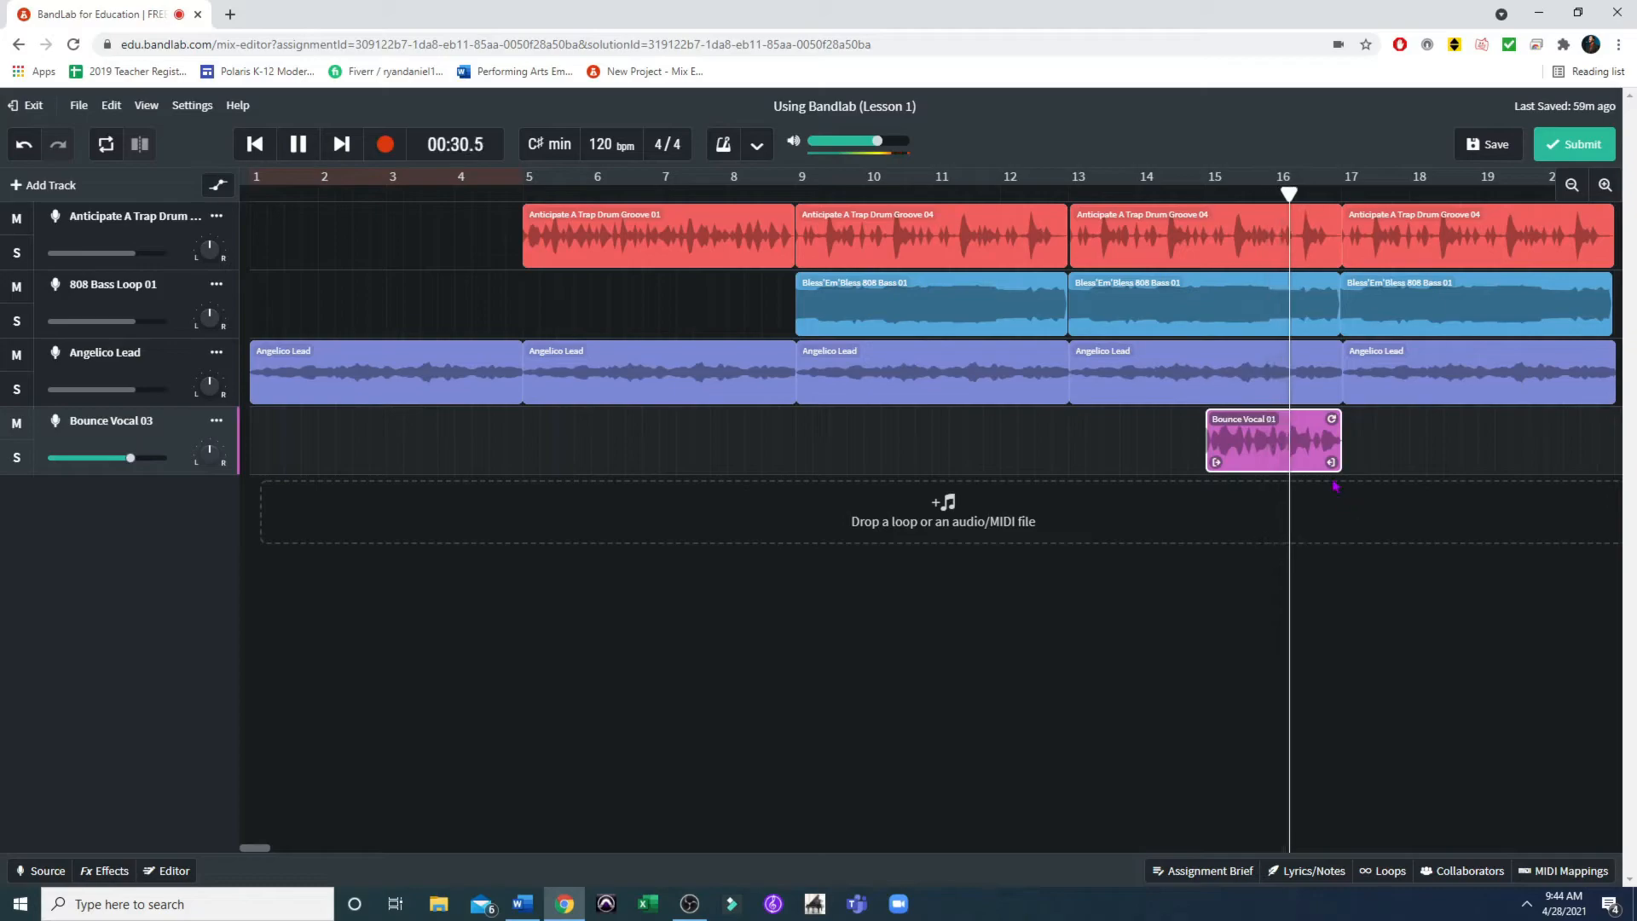
key(space)
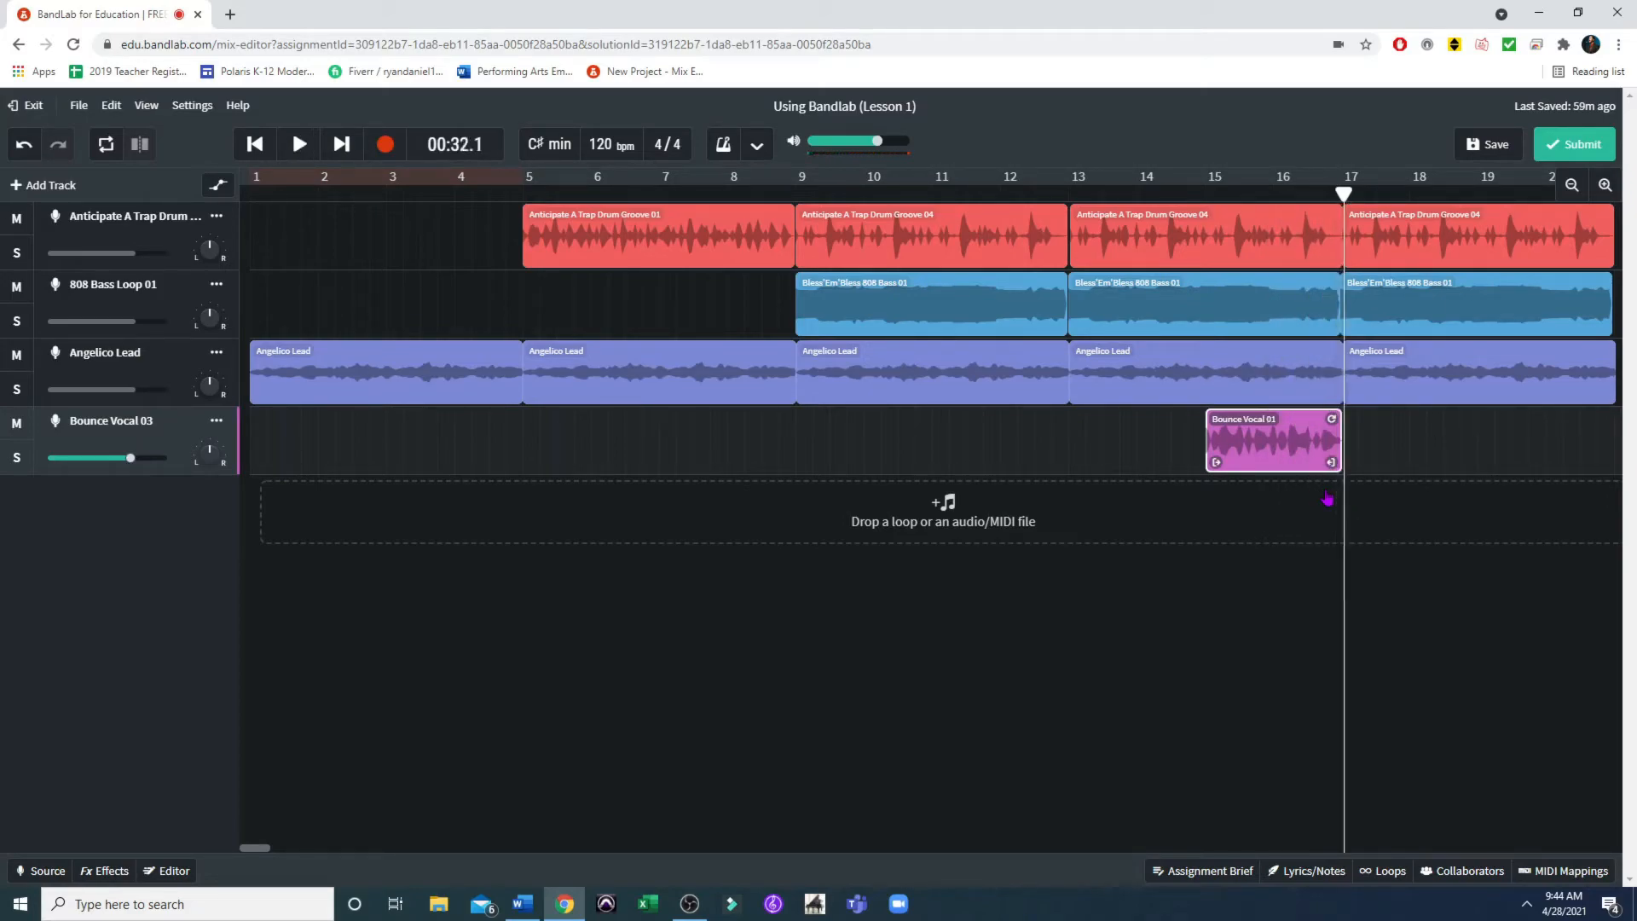
Preview the Bounce Vocal 02, 04 and 05 loops and place Bounce Vocal 05 on the vocal track at measure 17
click(1381, 871)
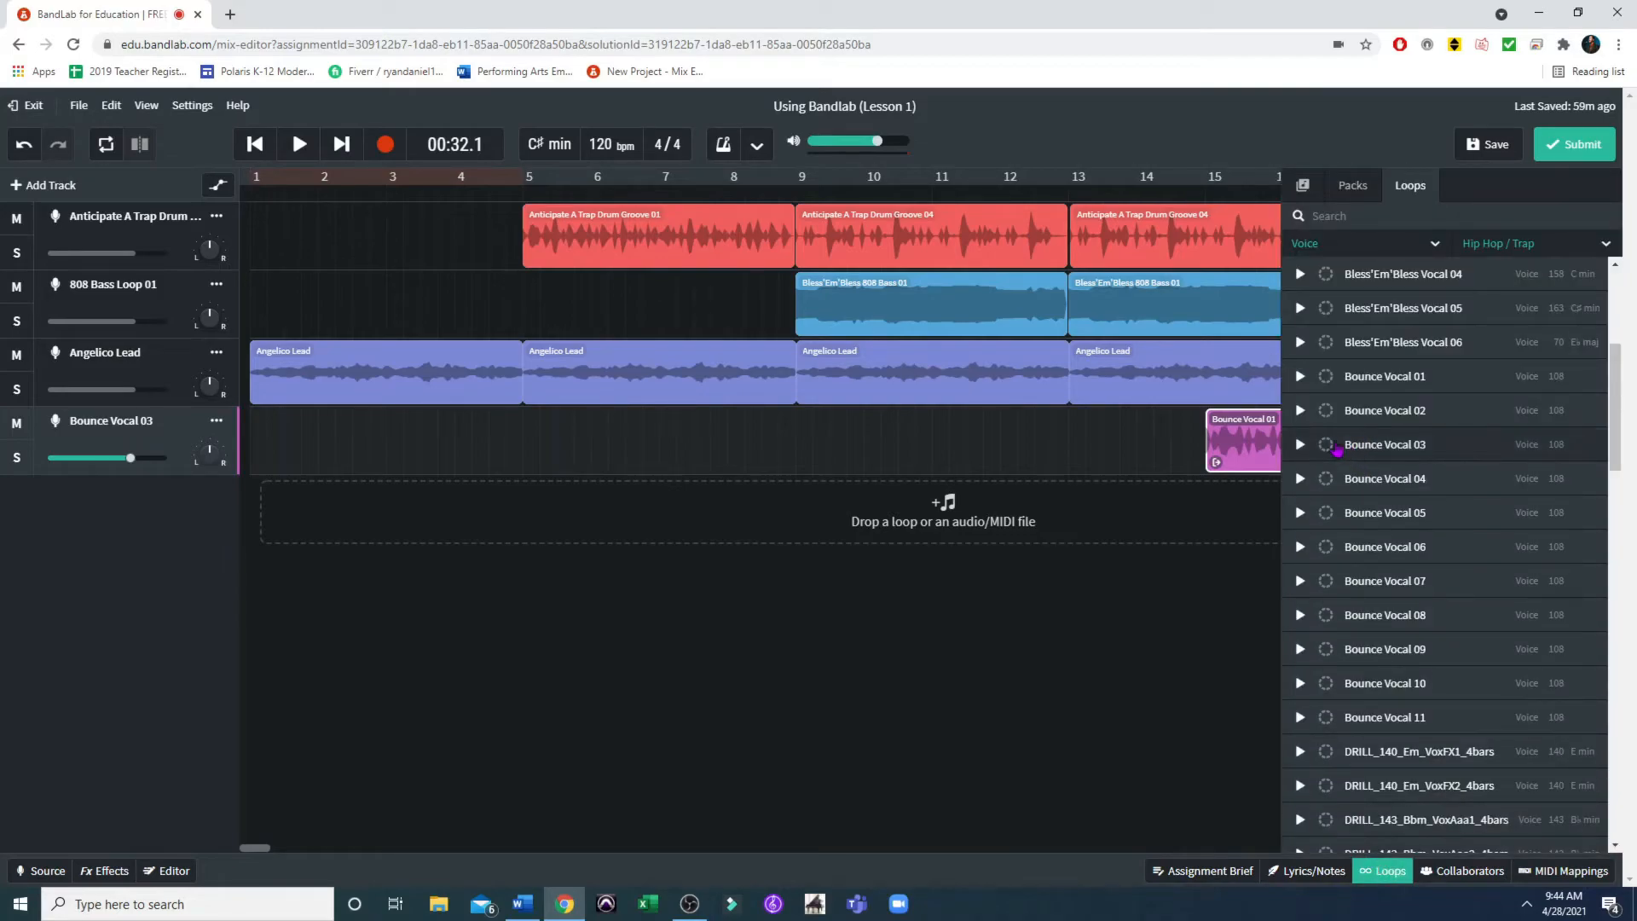
click(1302, 415)
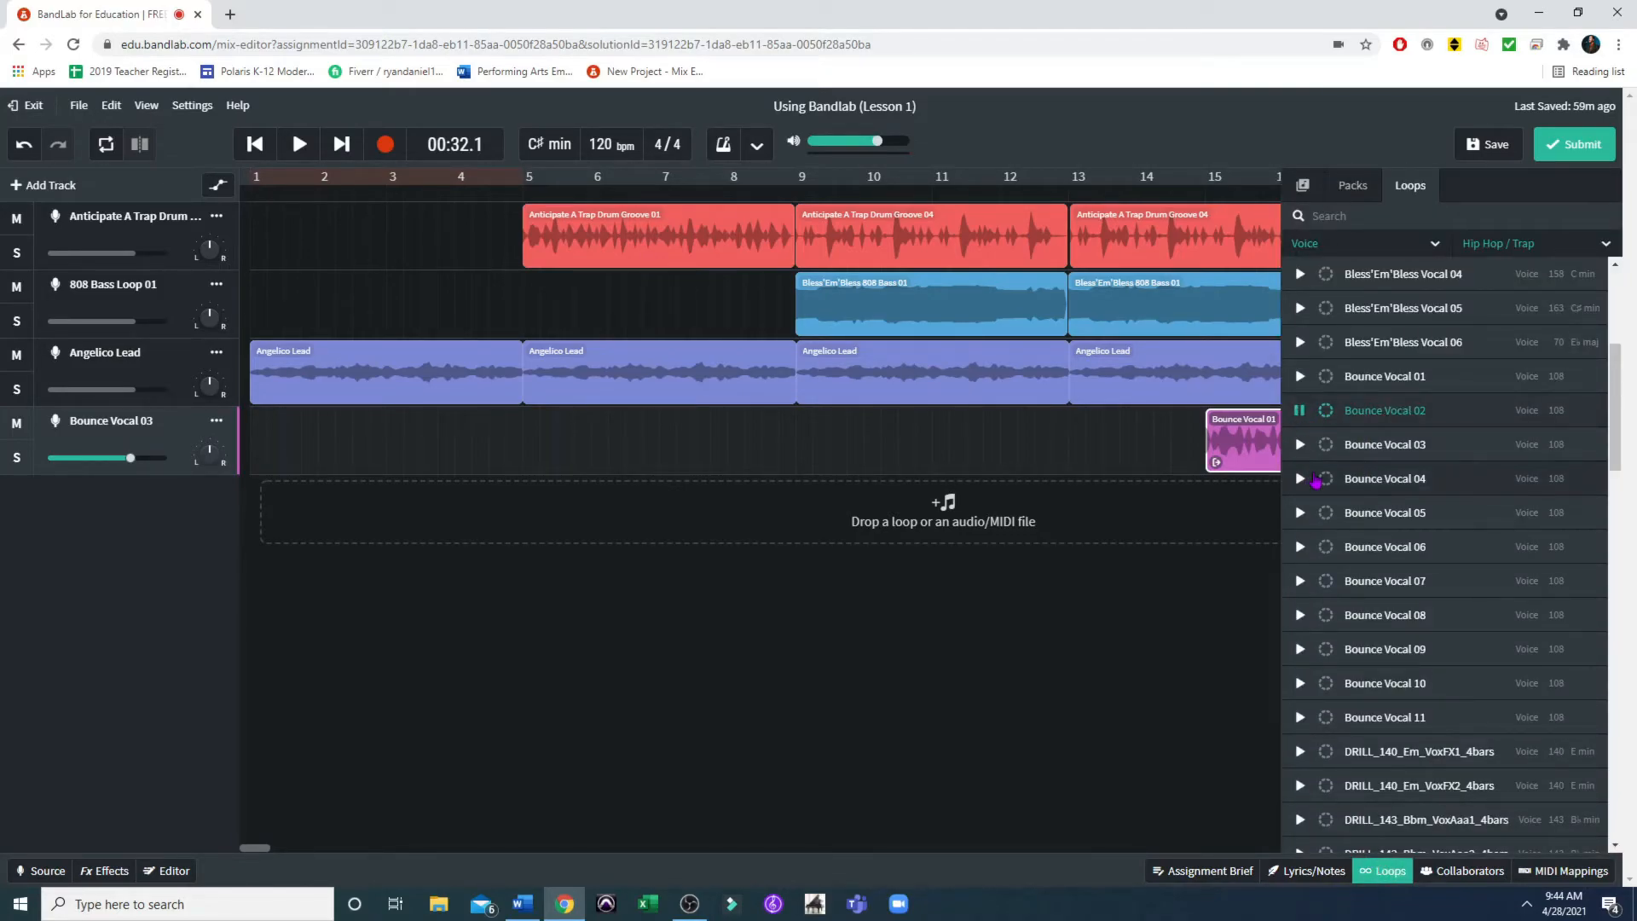
click(1300, 479)
click(1300, 513)
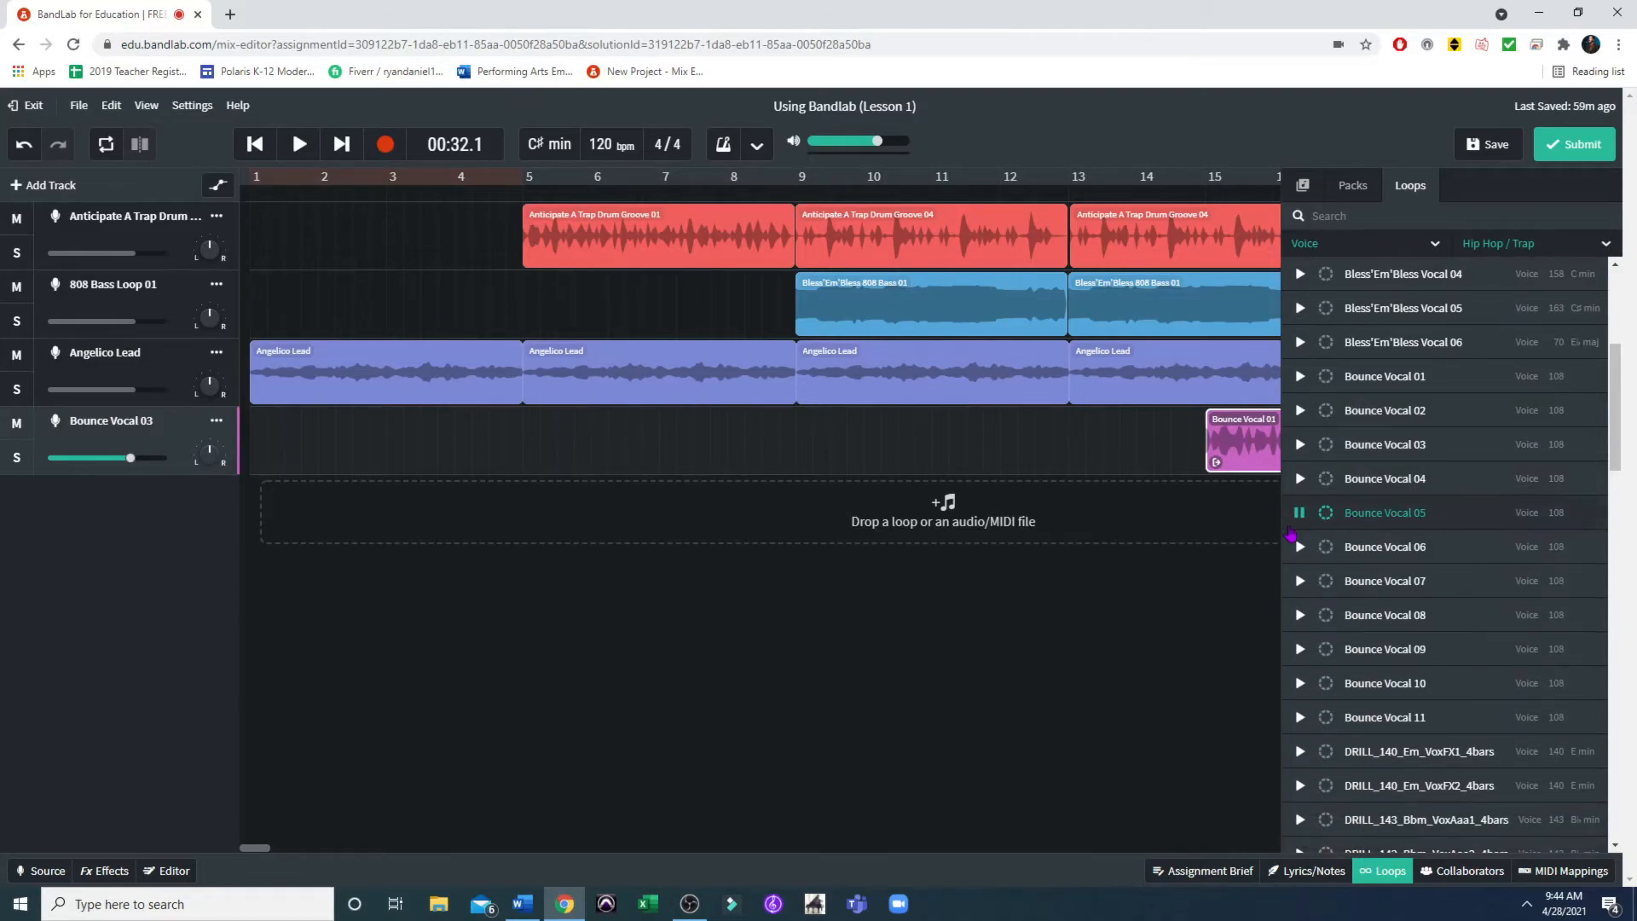
drag(1389, 516, 900, 437)
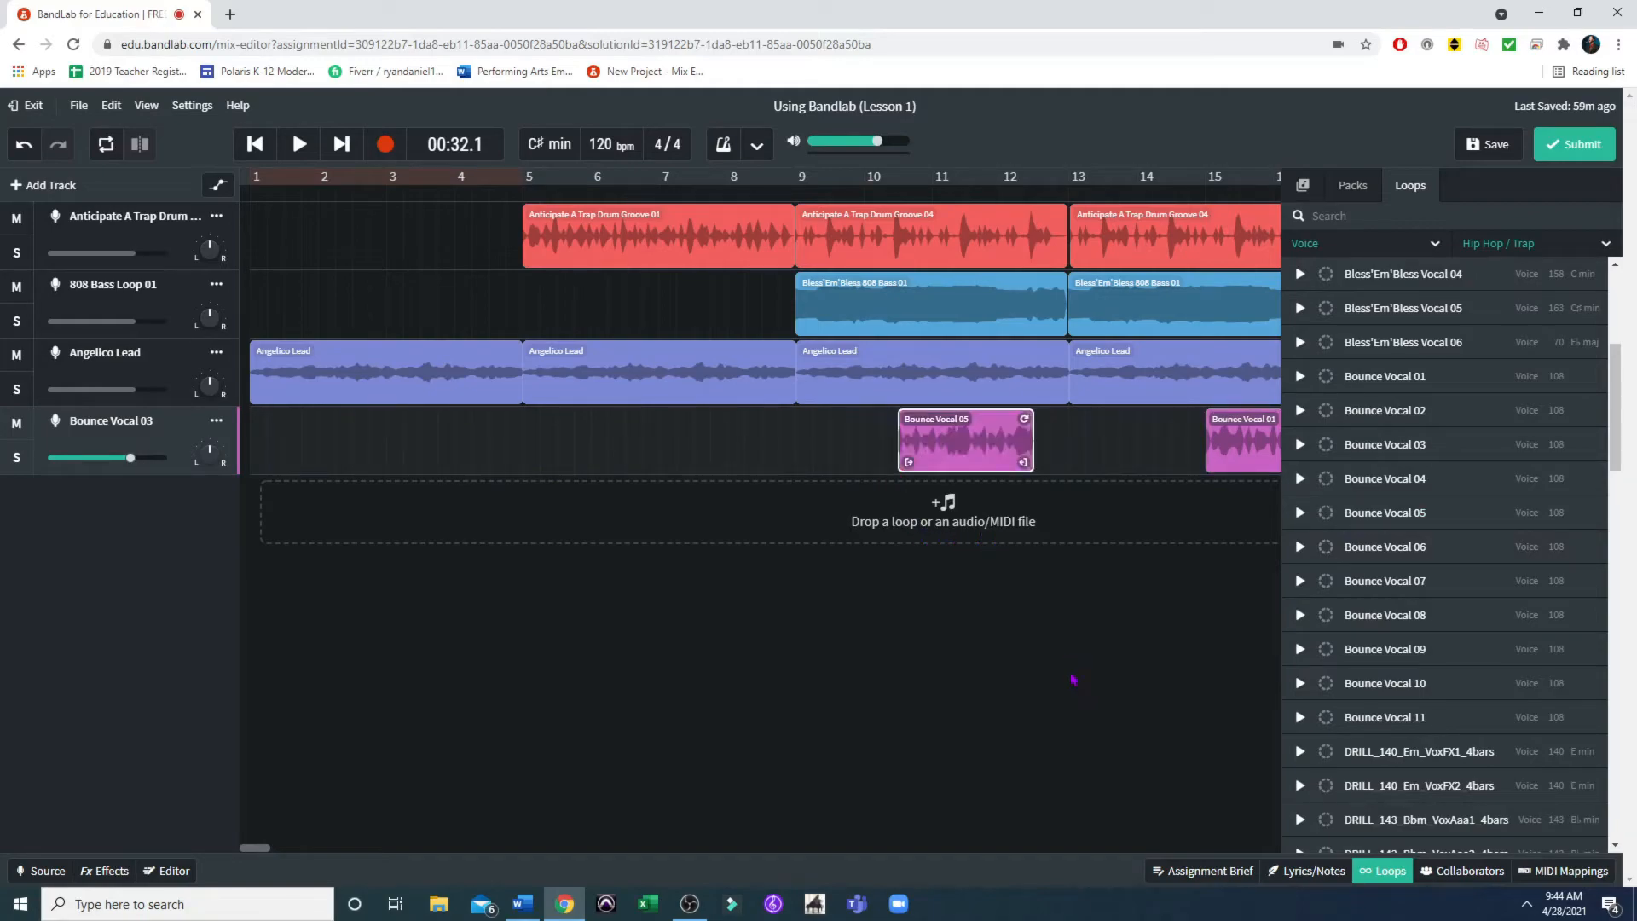
click(1383, 871)
drag(940, 445, 1383, 459)
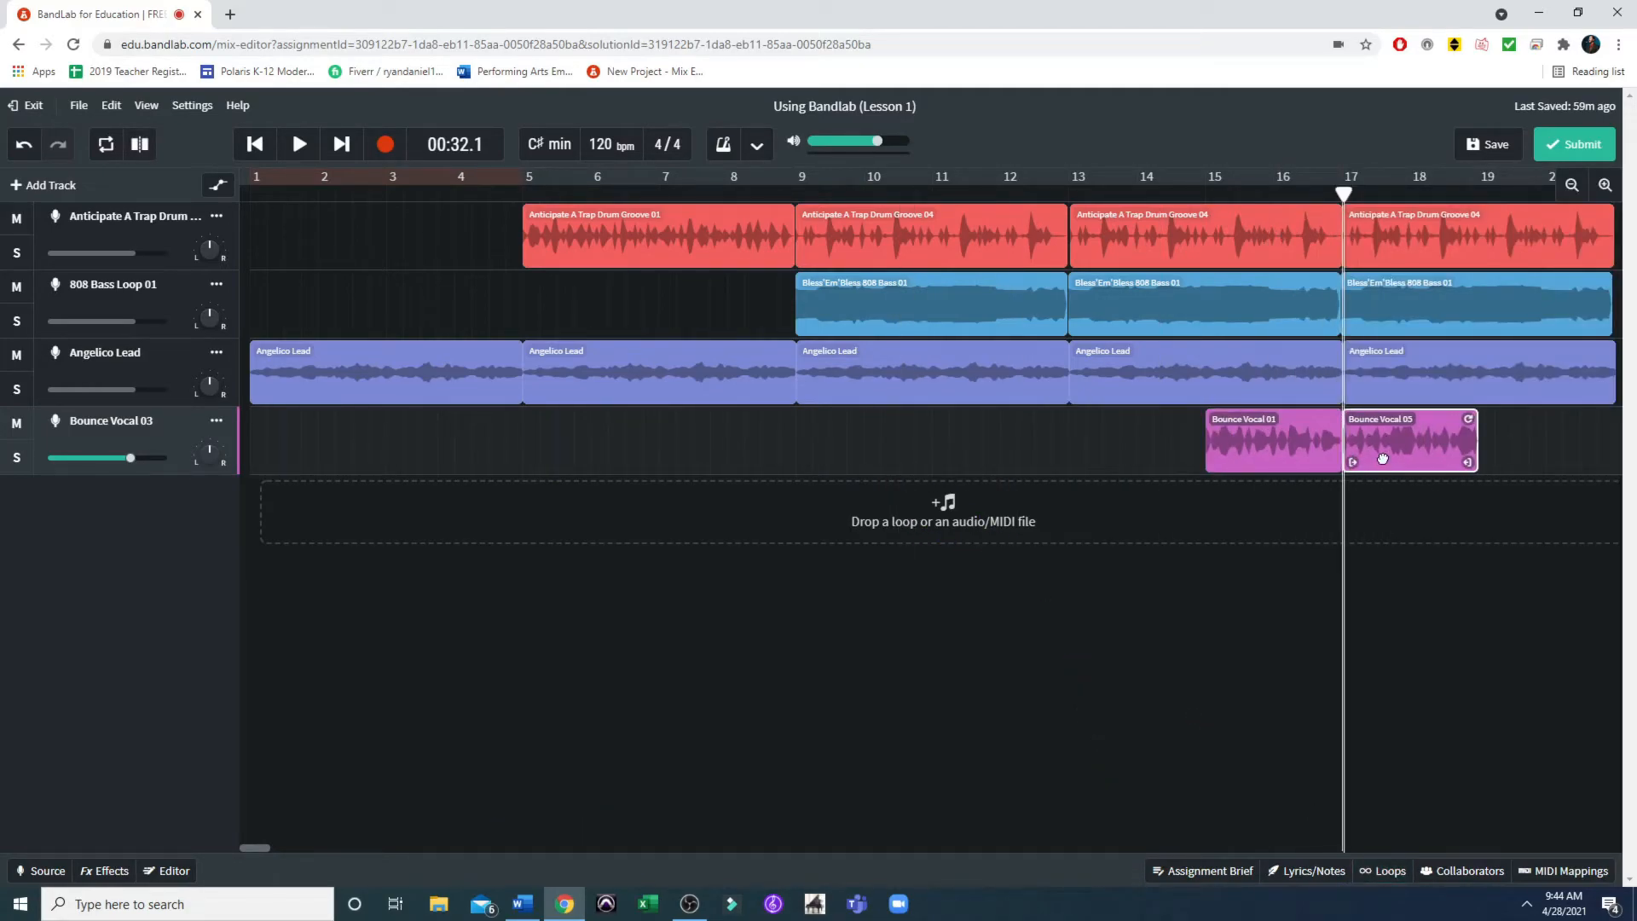
Play the arrangement from measure 15 and pause it just after measure 19
click(1204, 194)
click(299, 144)
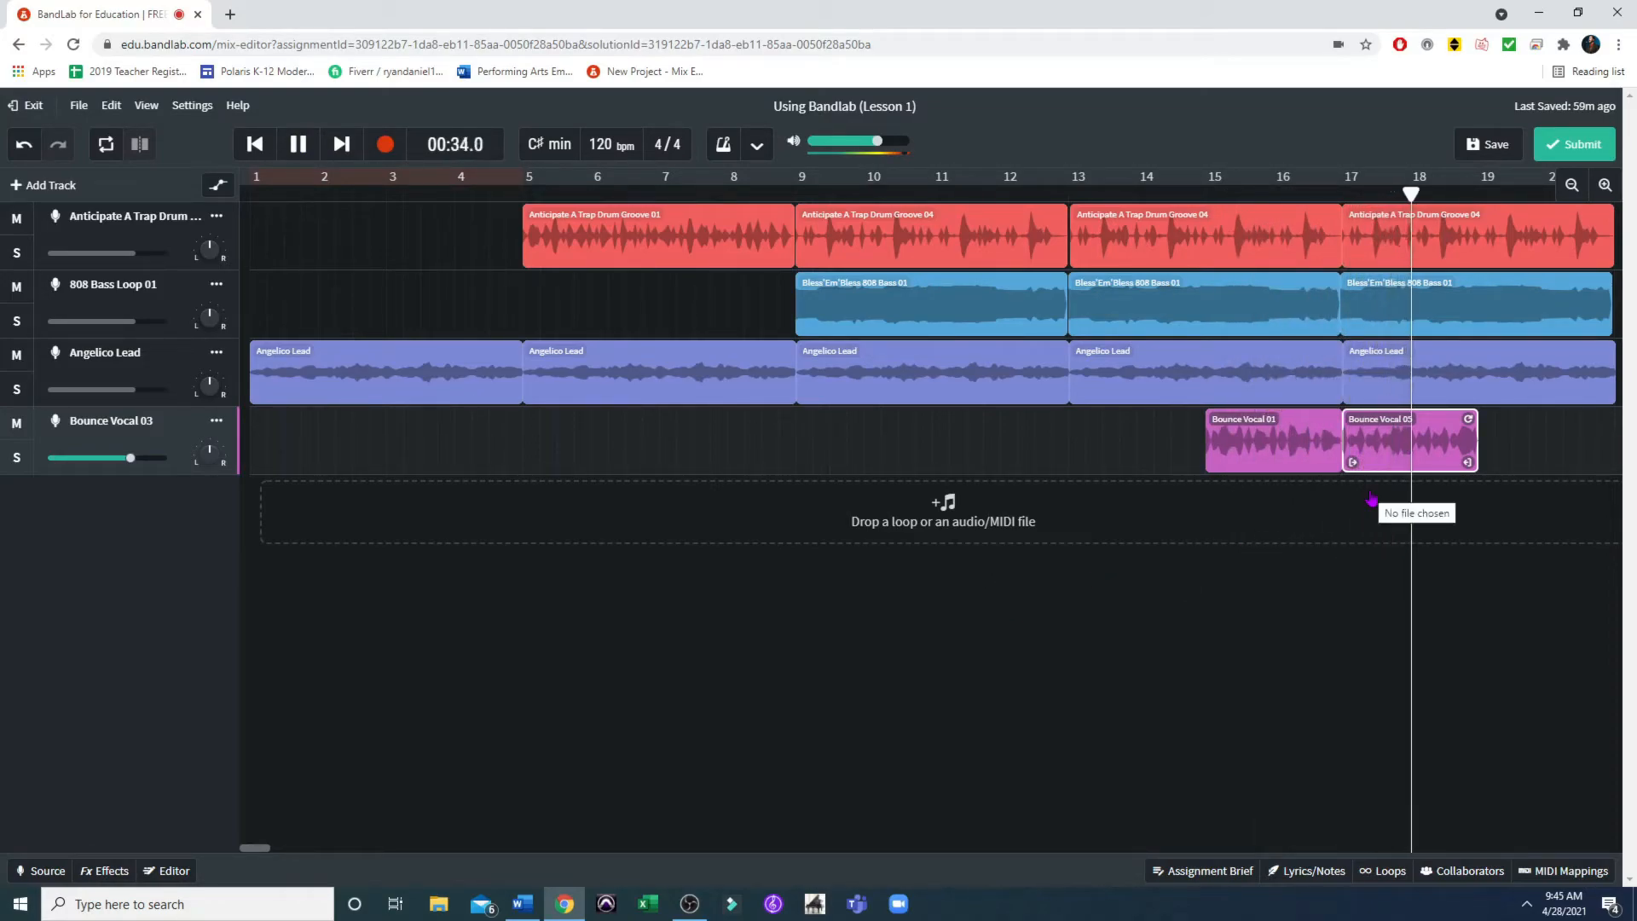
click(297, 144)
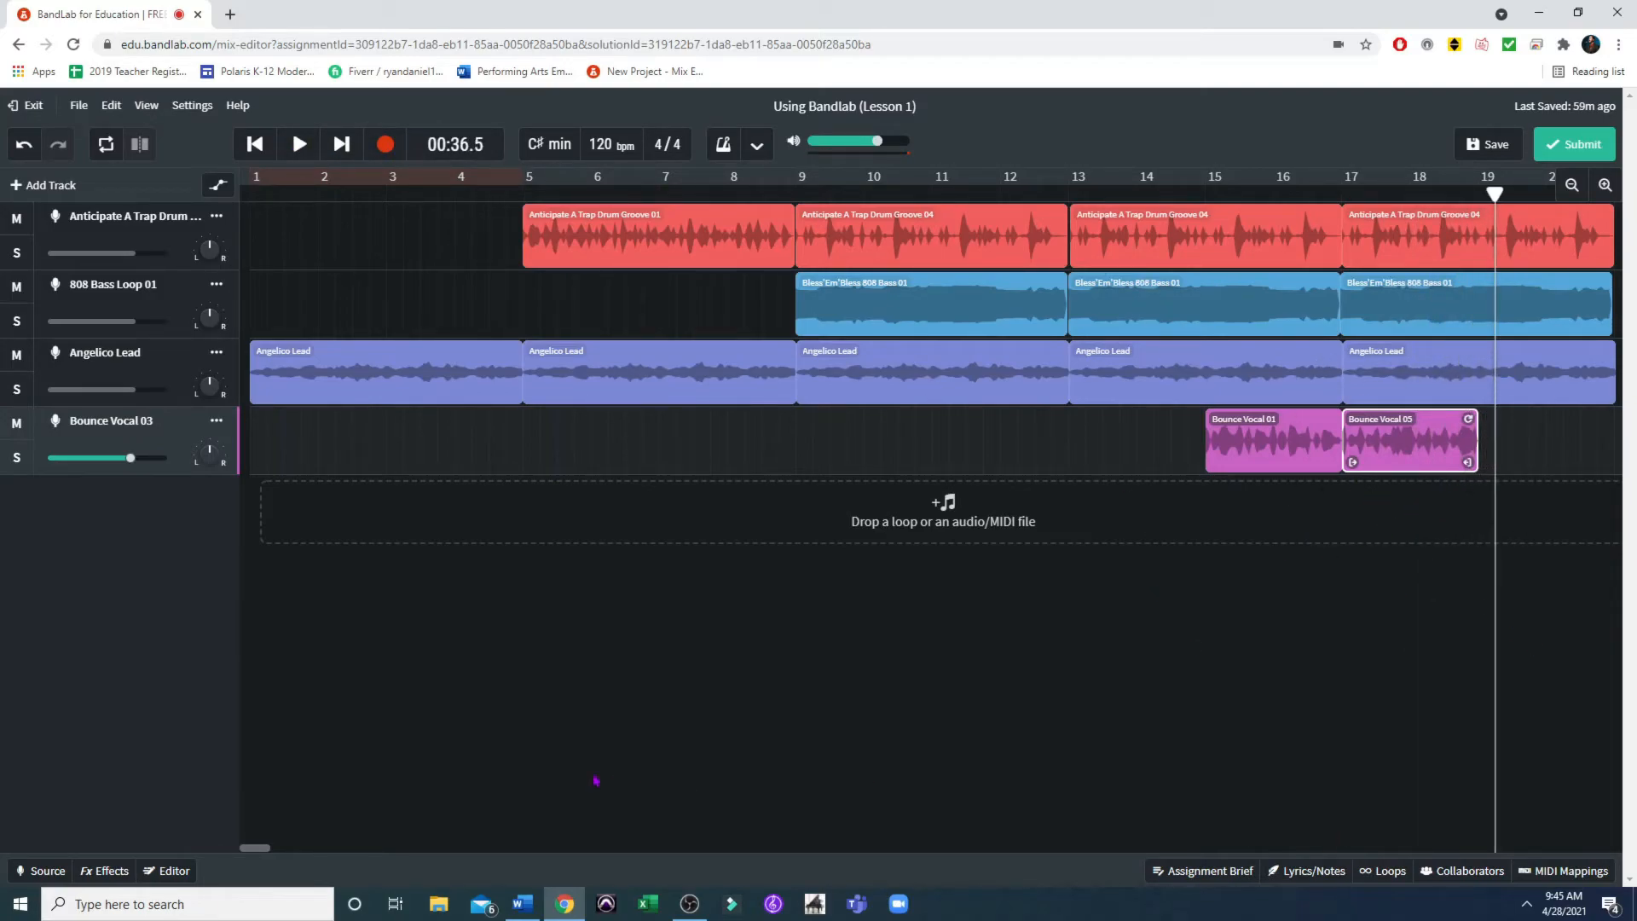
Copy the Bounce Vocal 05 region and place the copy at measure 19, directly after the original
drag(247, 849, 263, 850)
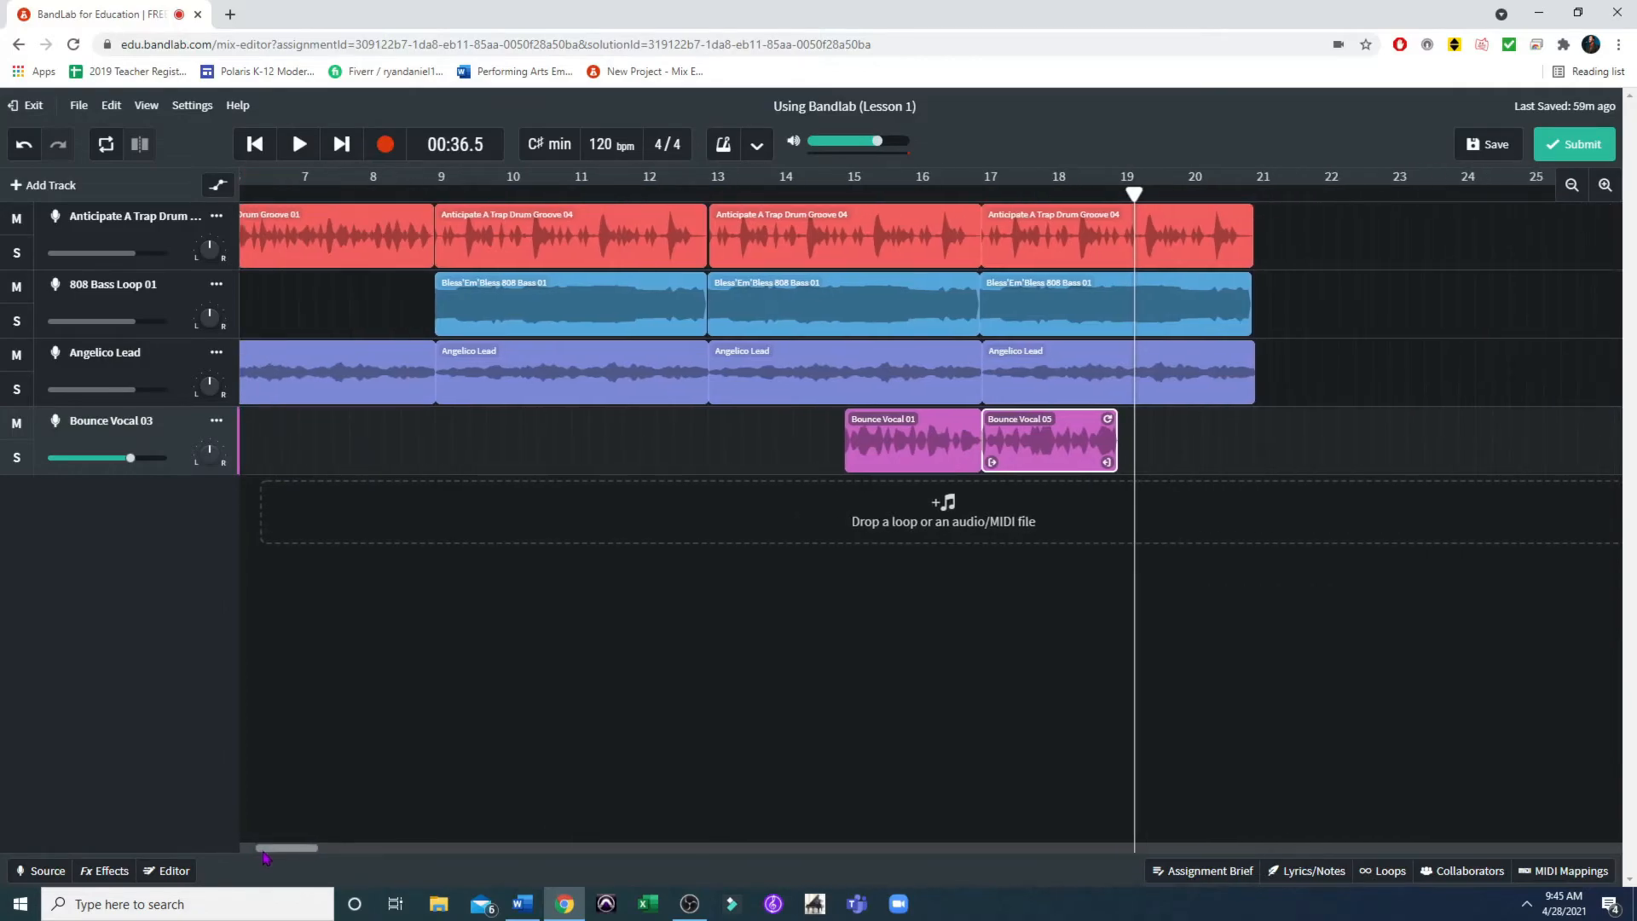
drag(1032, 439, 1034, 442)
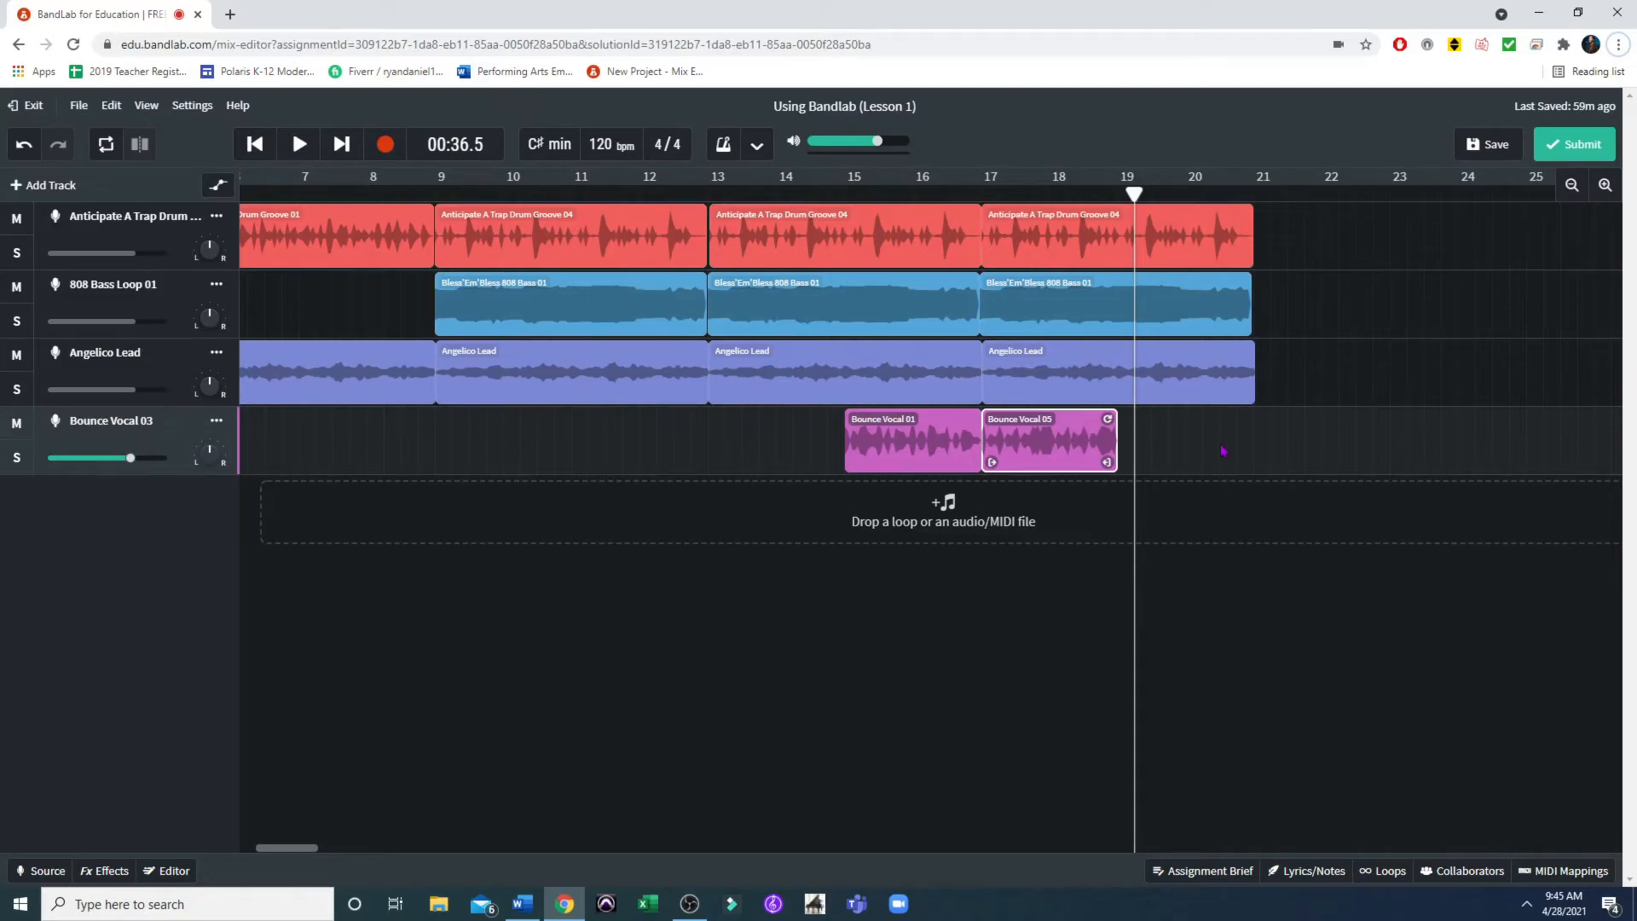
right_click(1064, 456)
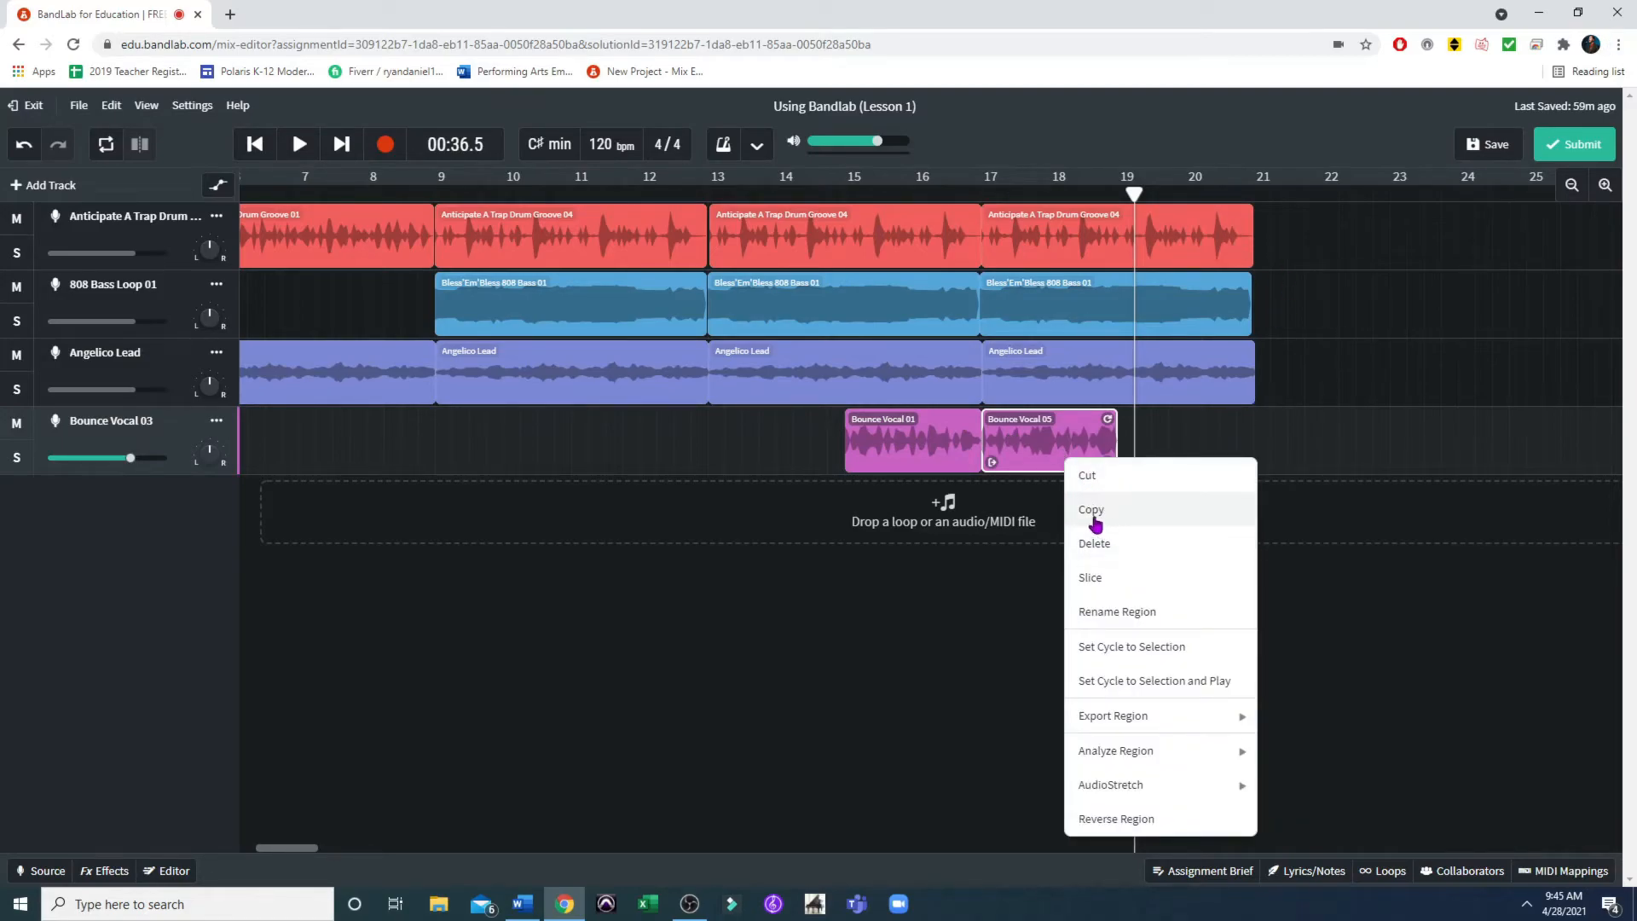
click(1091, 515)
click(1233, 435)
right_click(1234, 437)
click(1267, 461)
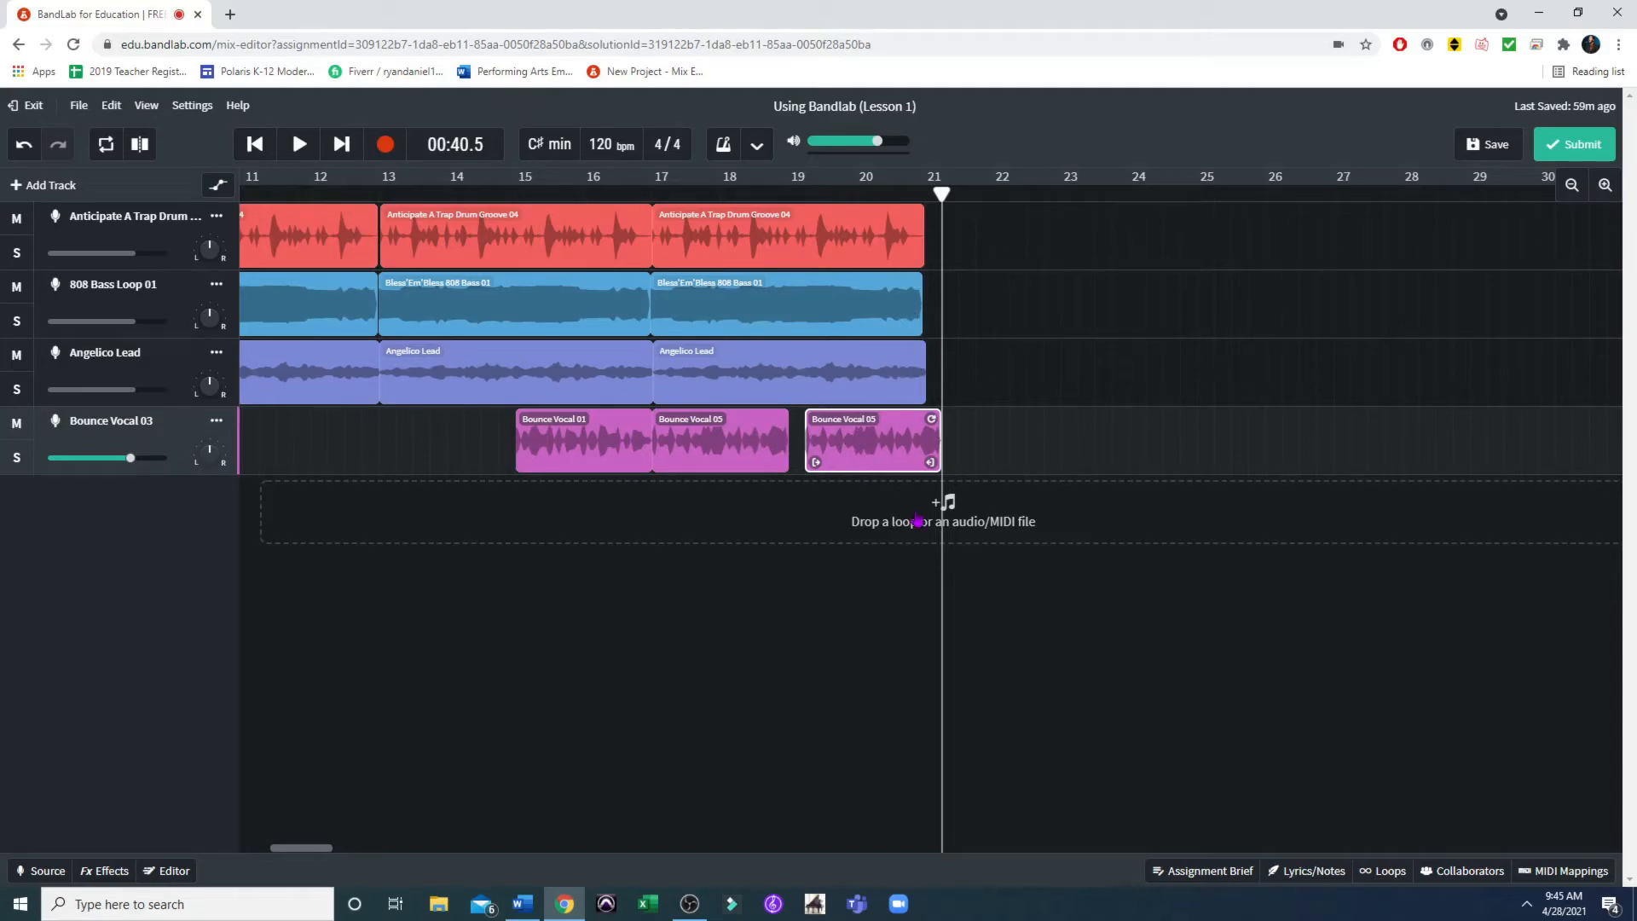
drag(879, 450, 862, 452)
click(856, 634)
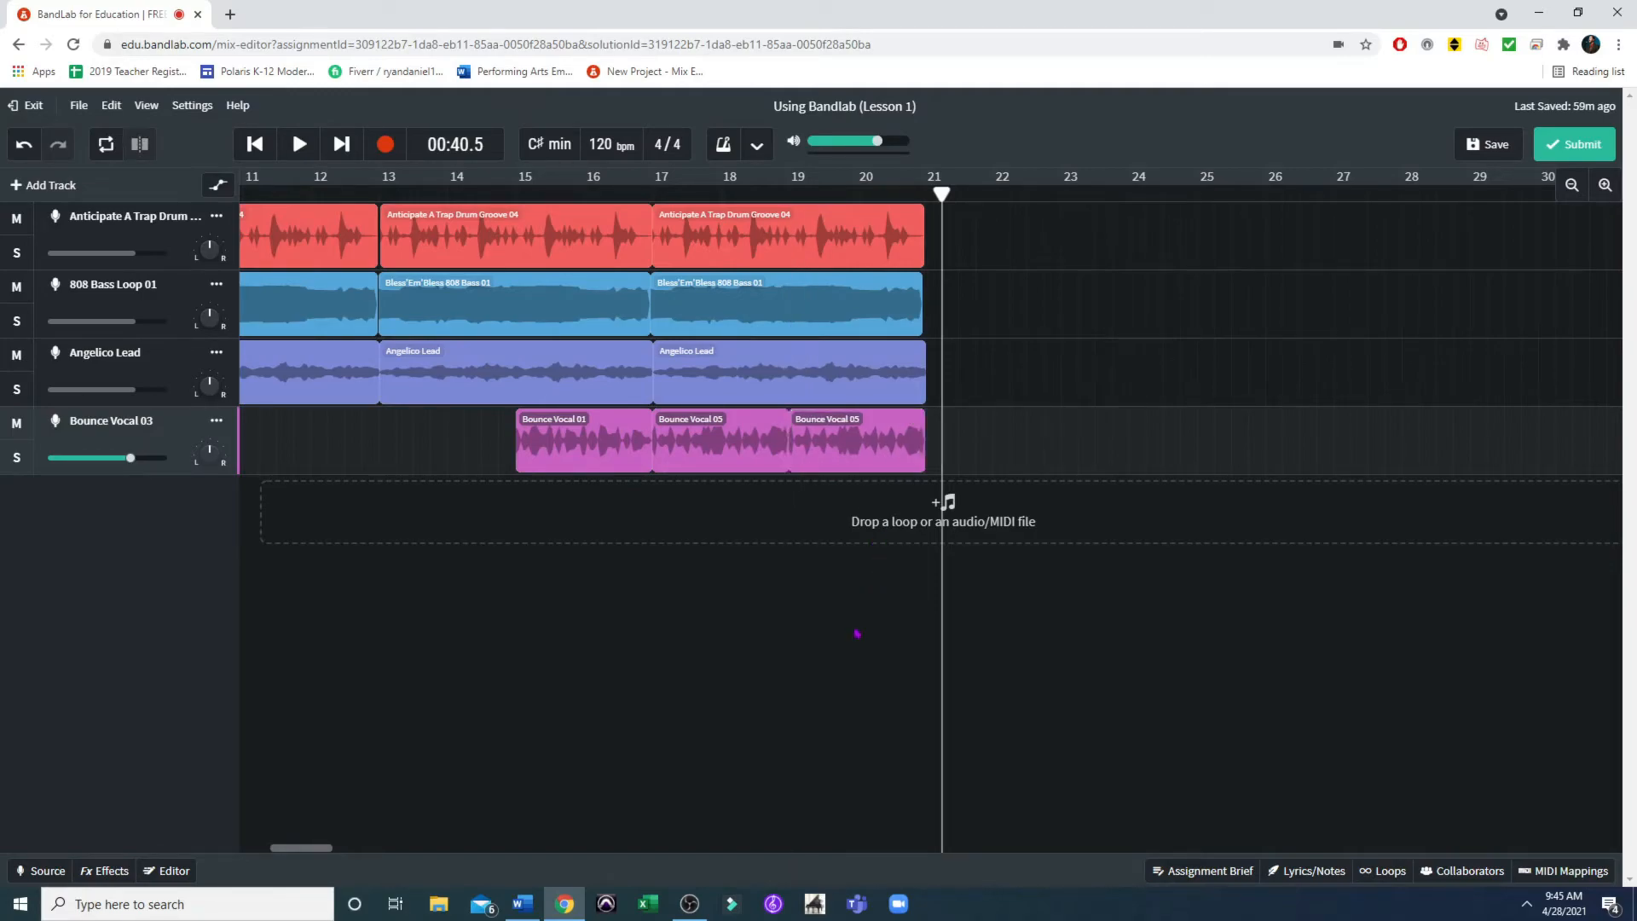
Filter the loops to Fx, preview Alarm Signal Crackle 01 and Action Movie Star Sputters, and add the latter on a new track at about measure 11
scroll(1042, 558, left, 5)
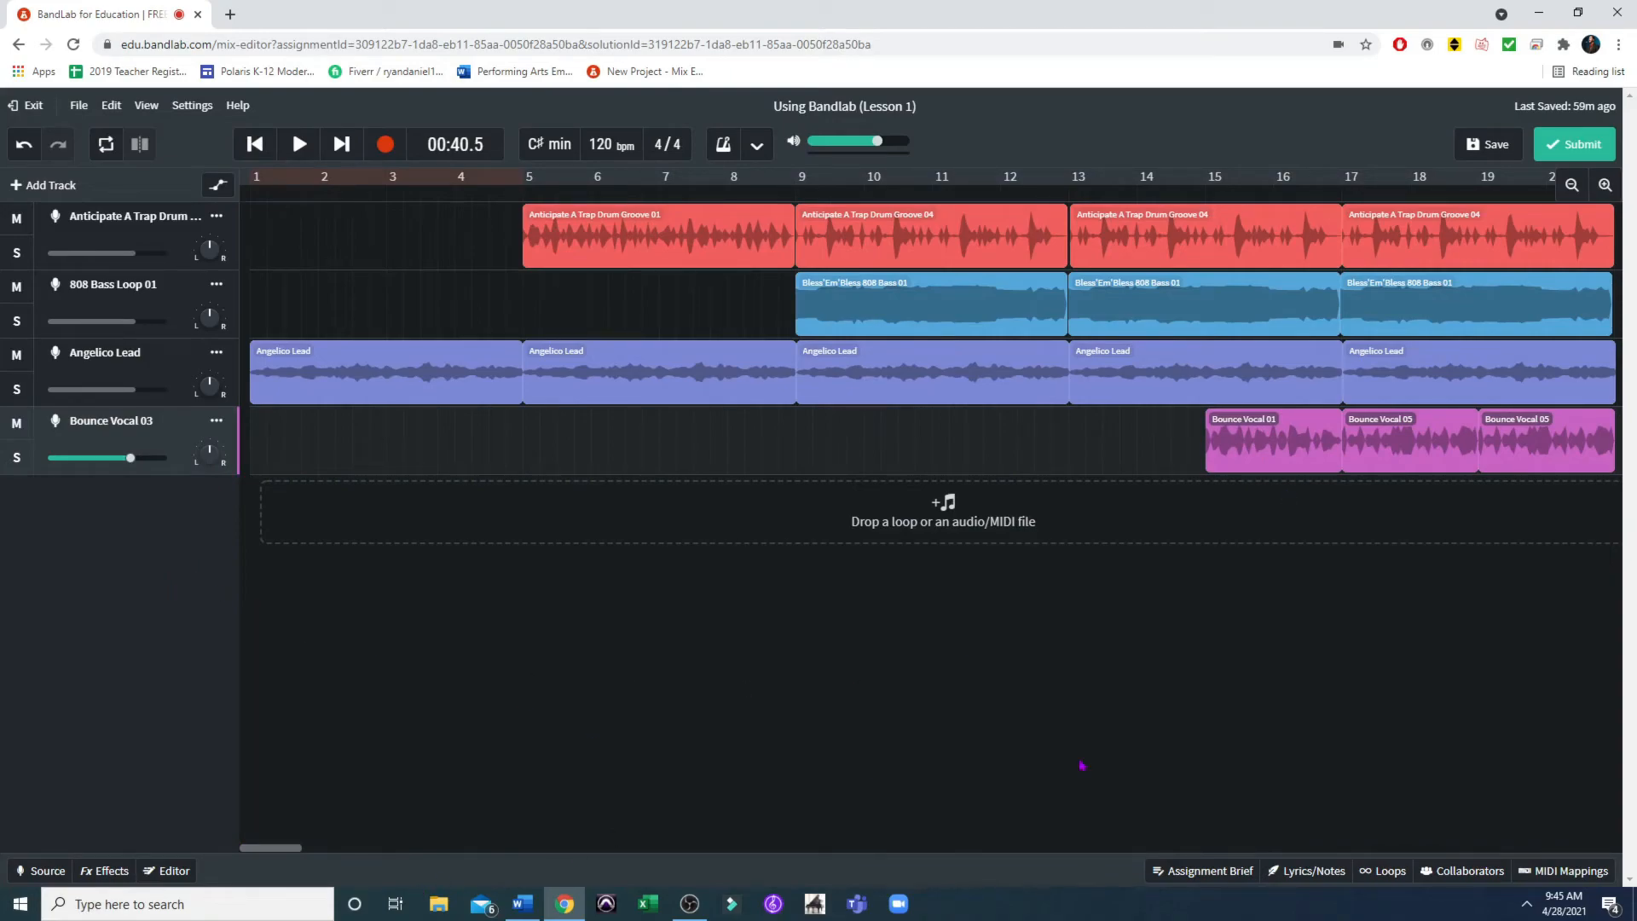
click(1383, 870)
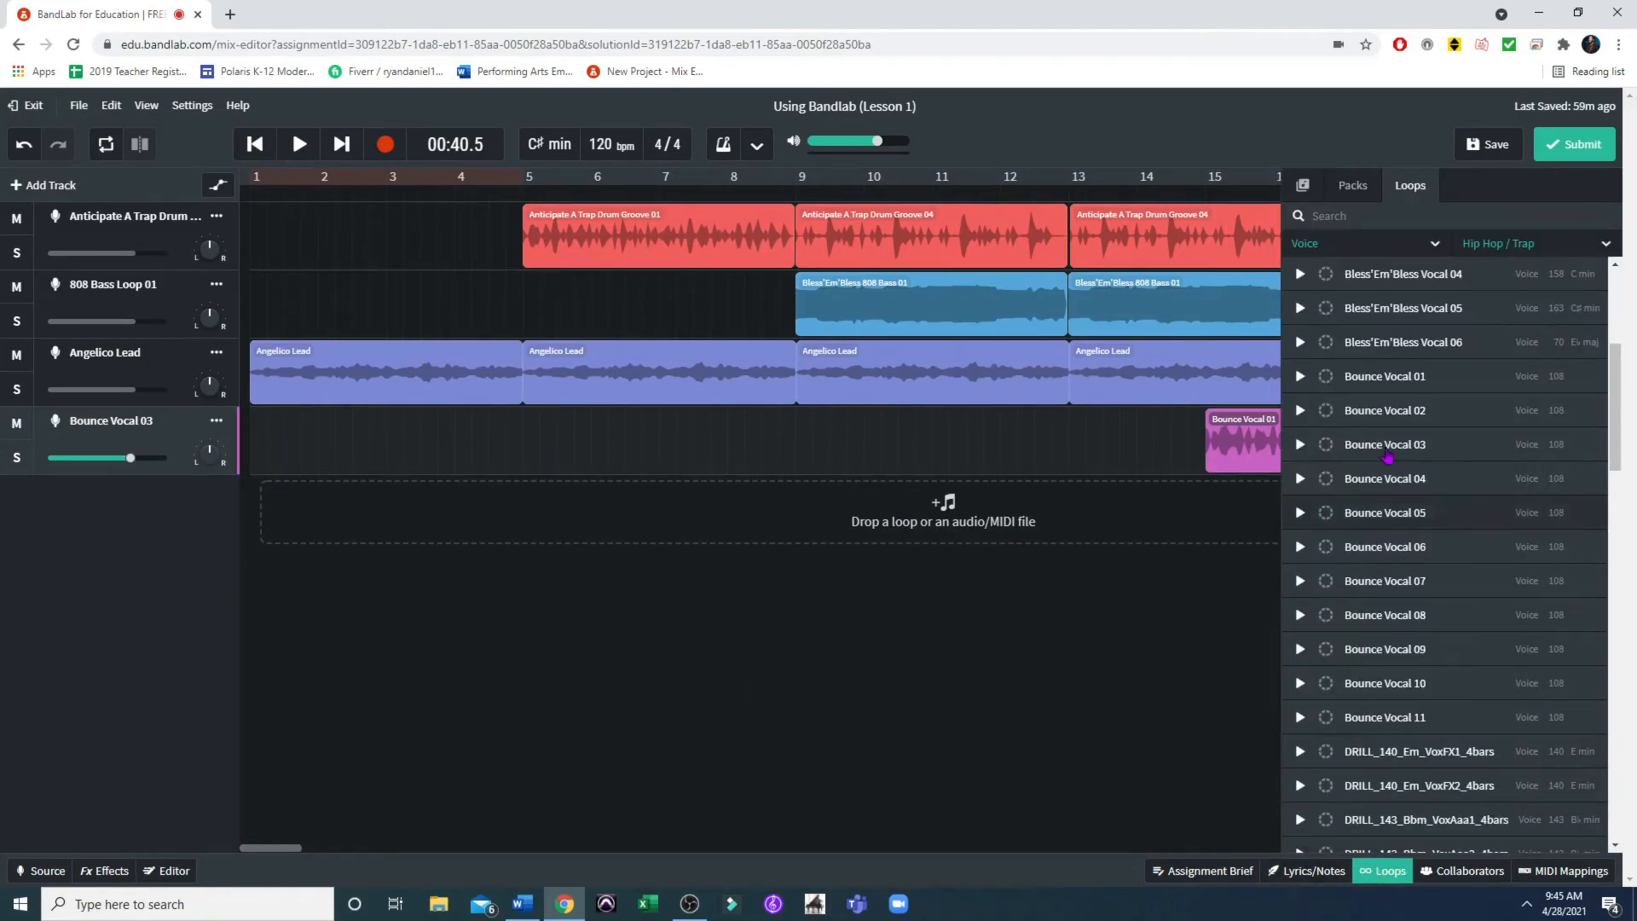
click(1361, 247)
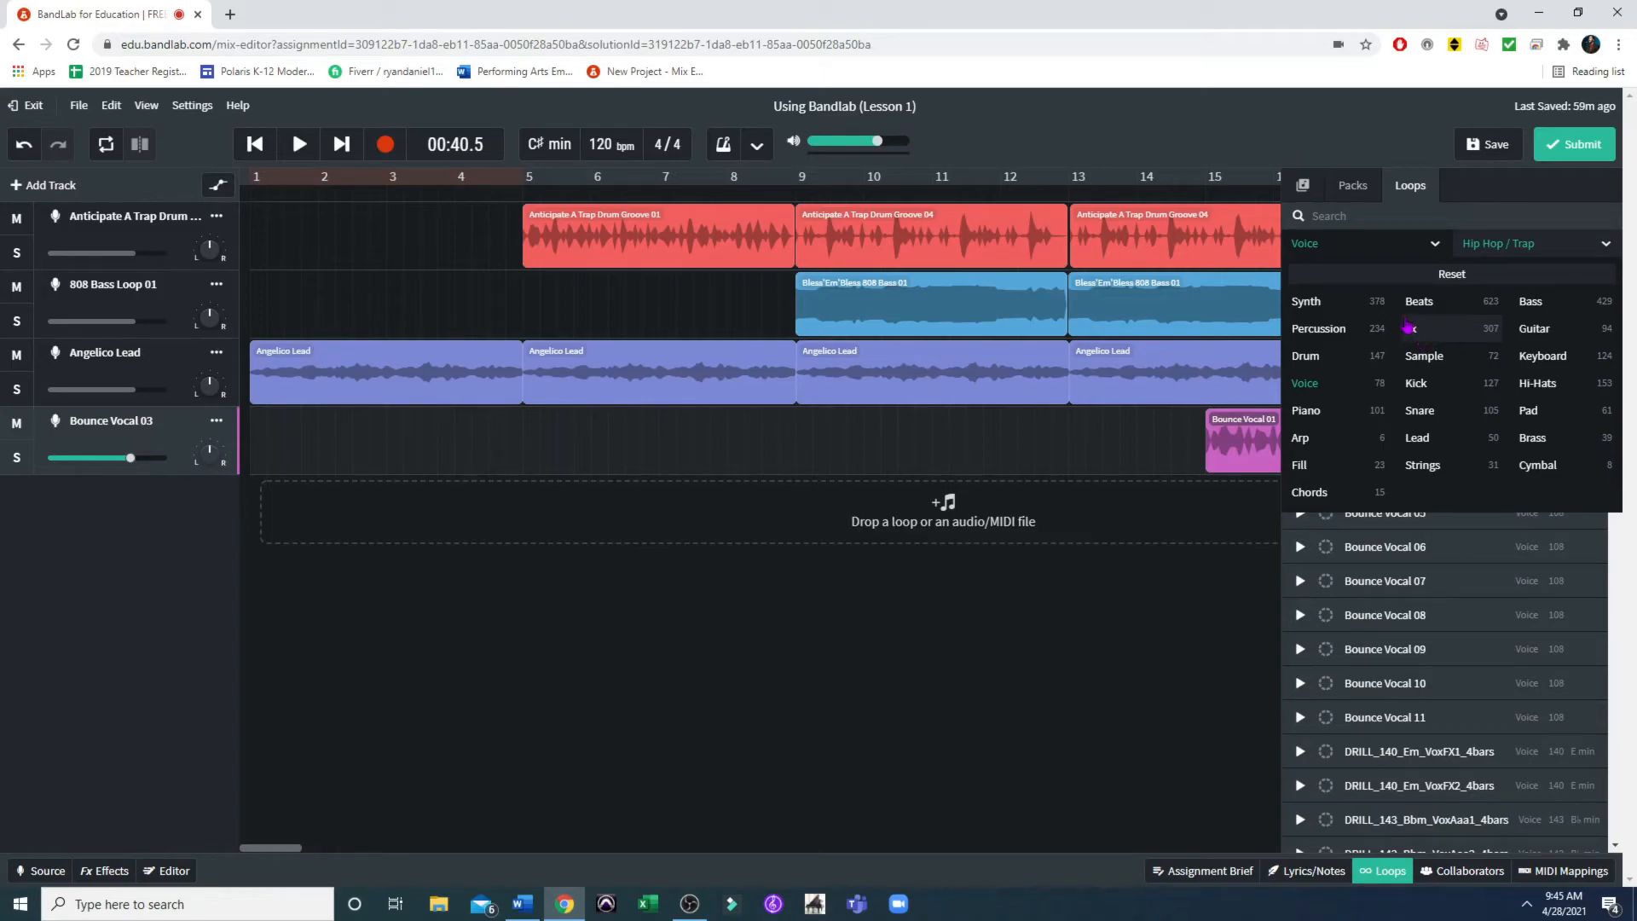
click(1447, 341)
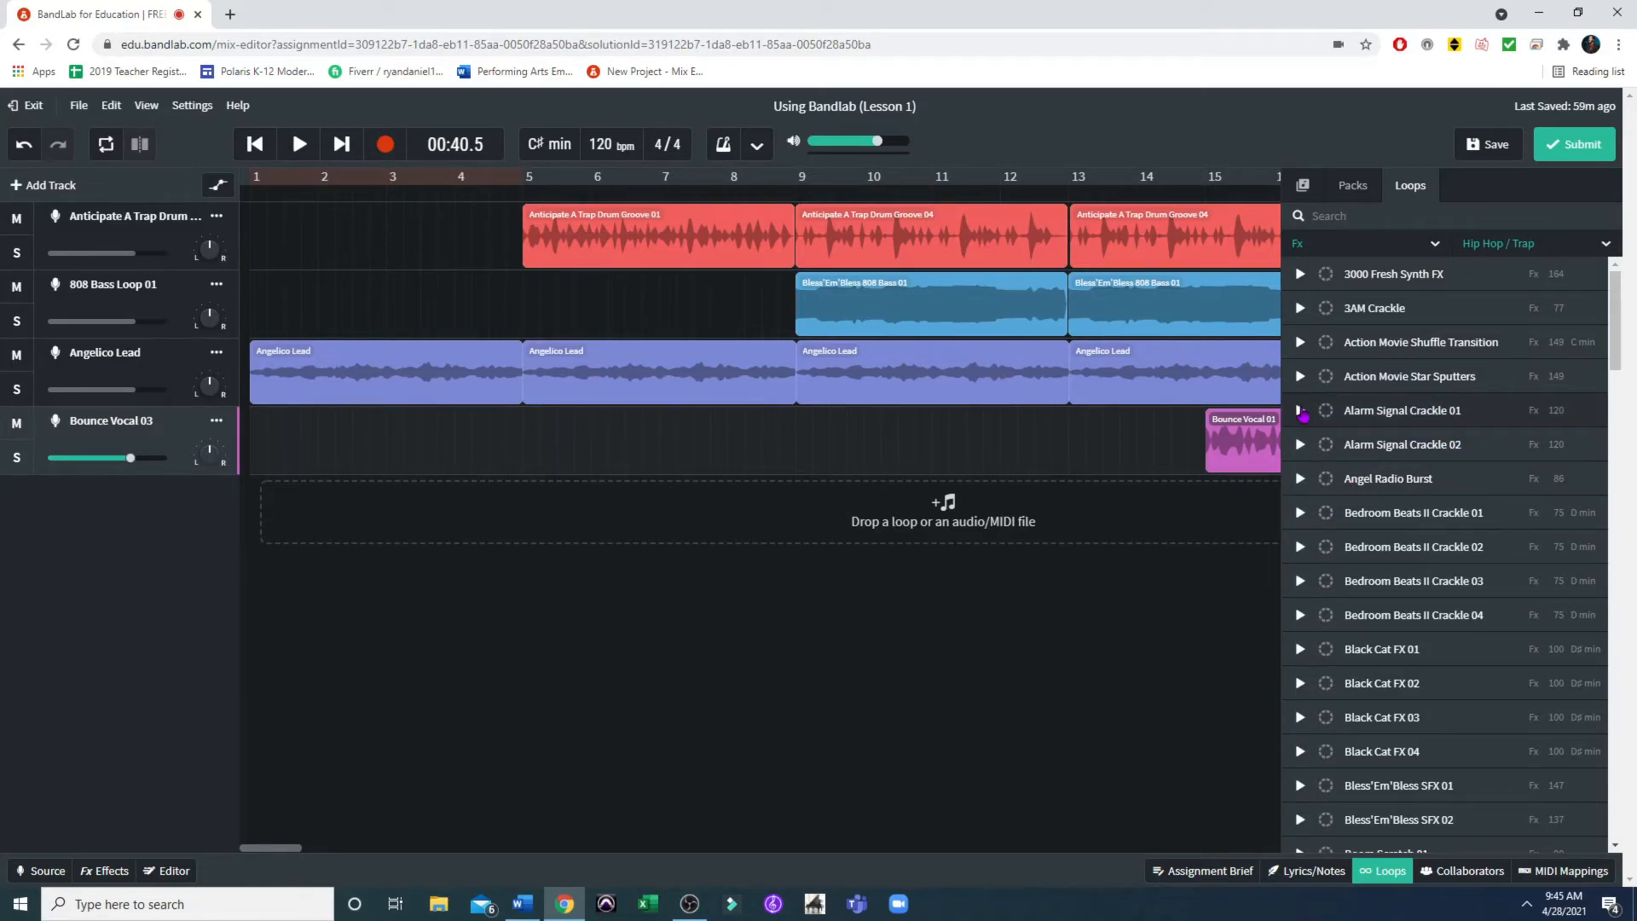
click(1300, 412)
click(1301, 378)
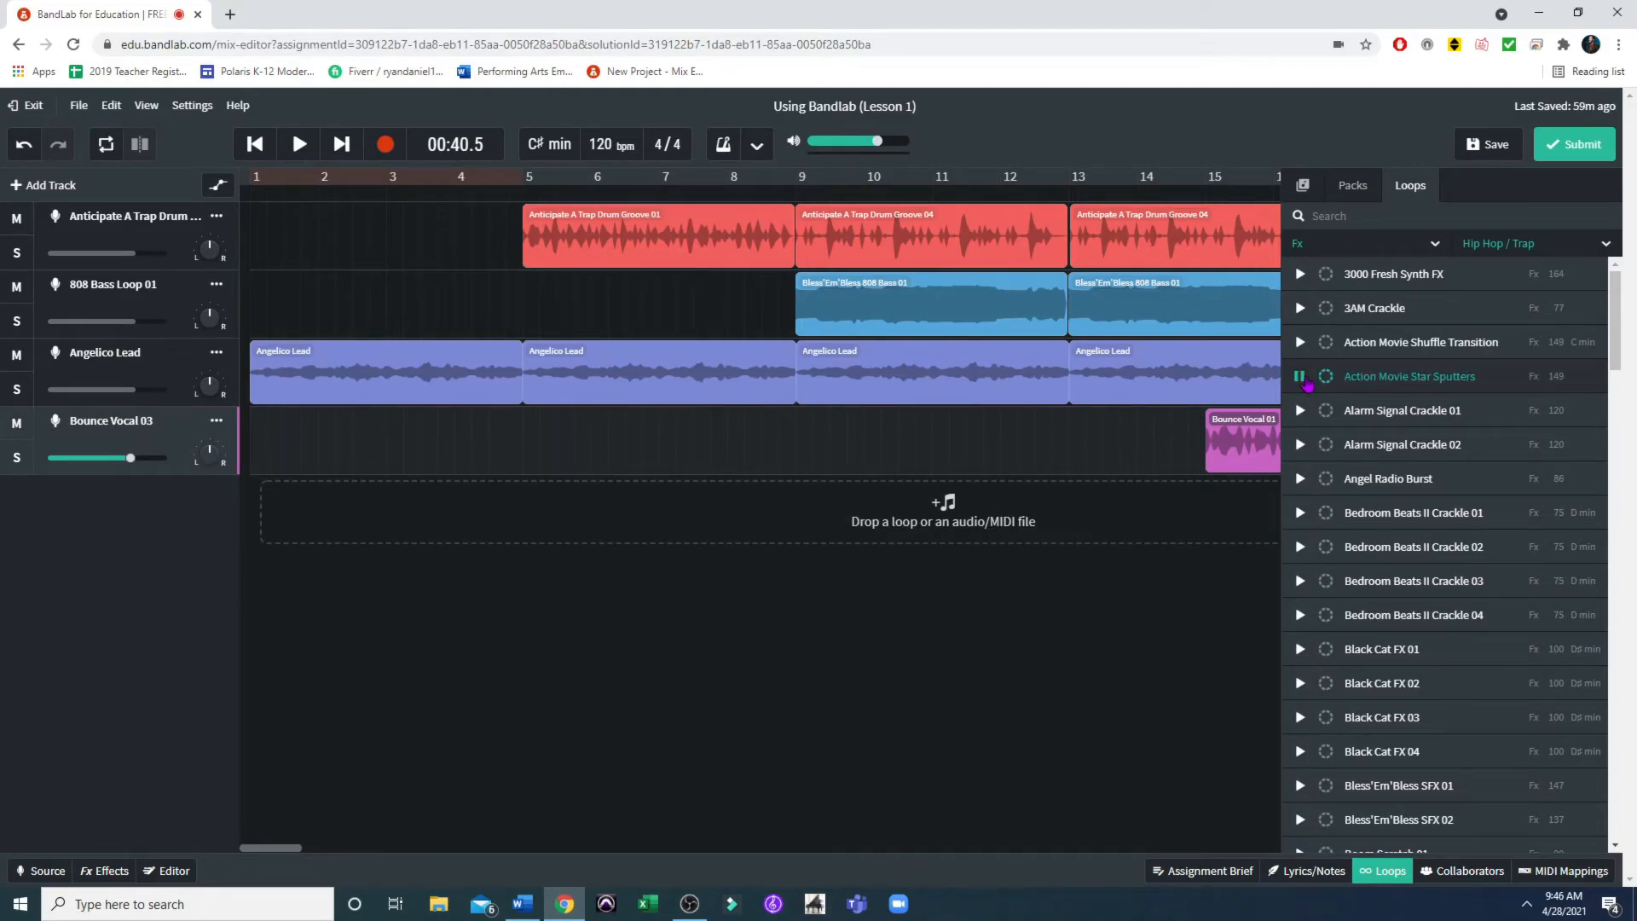
drag(1462, 388, 1016, 519)
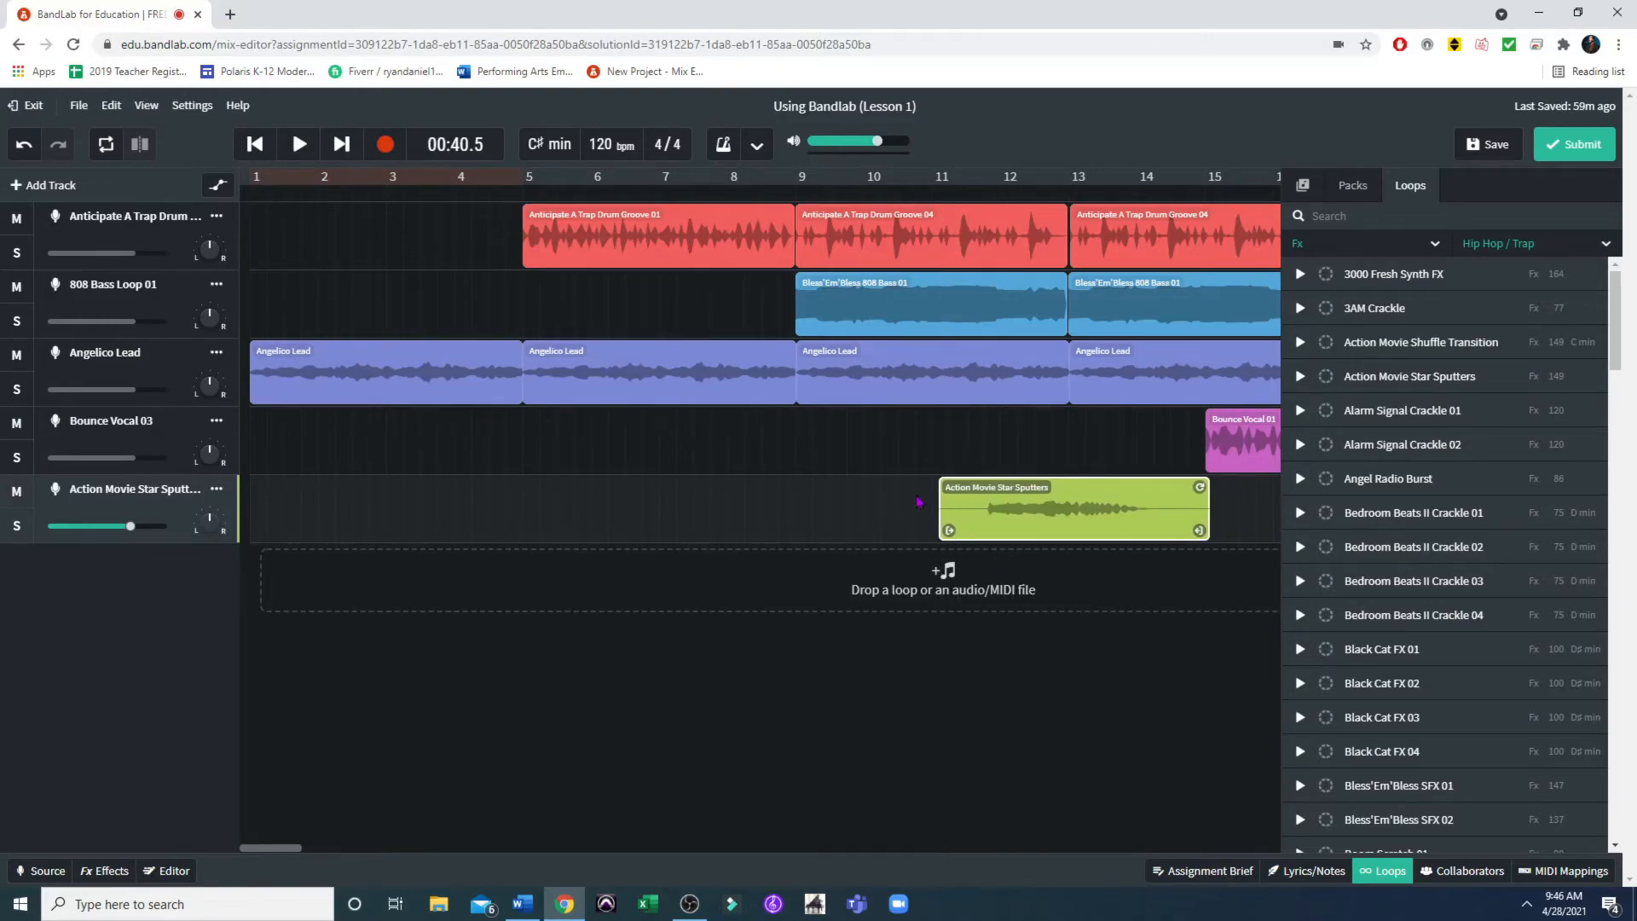
Open the Action Movie Star Sputters region in the editor and trim the silence from its start and end
double_click(1057, 525)
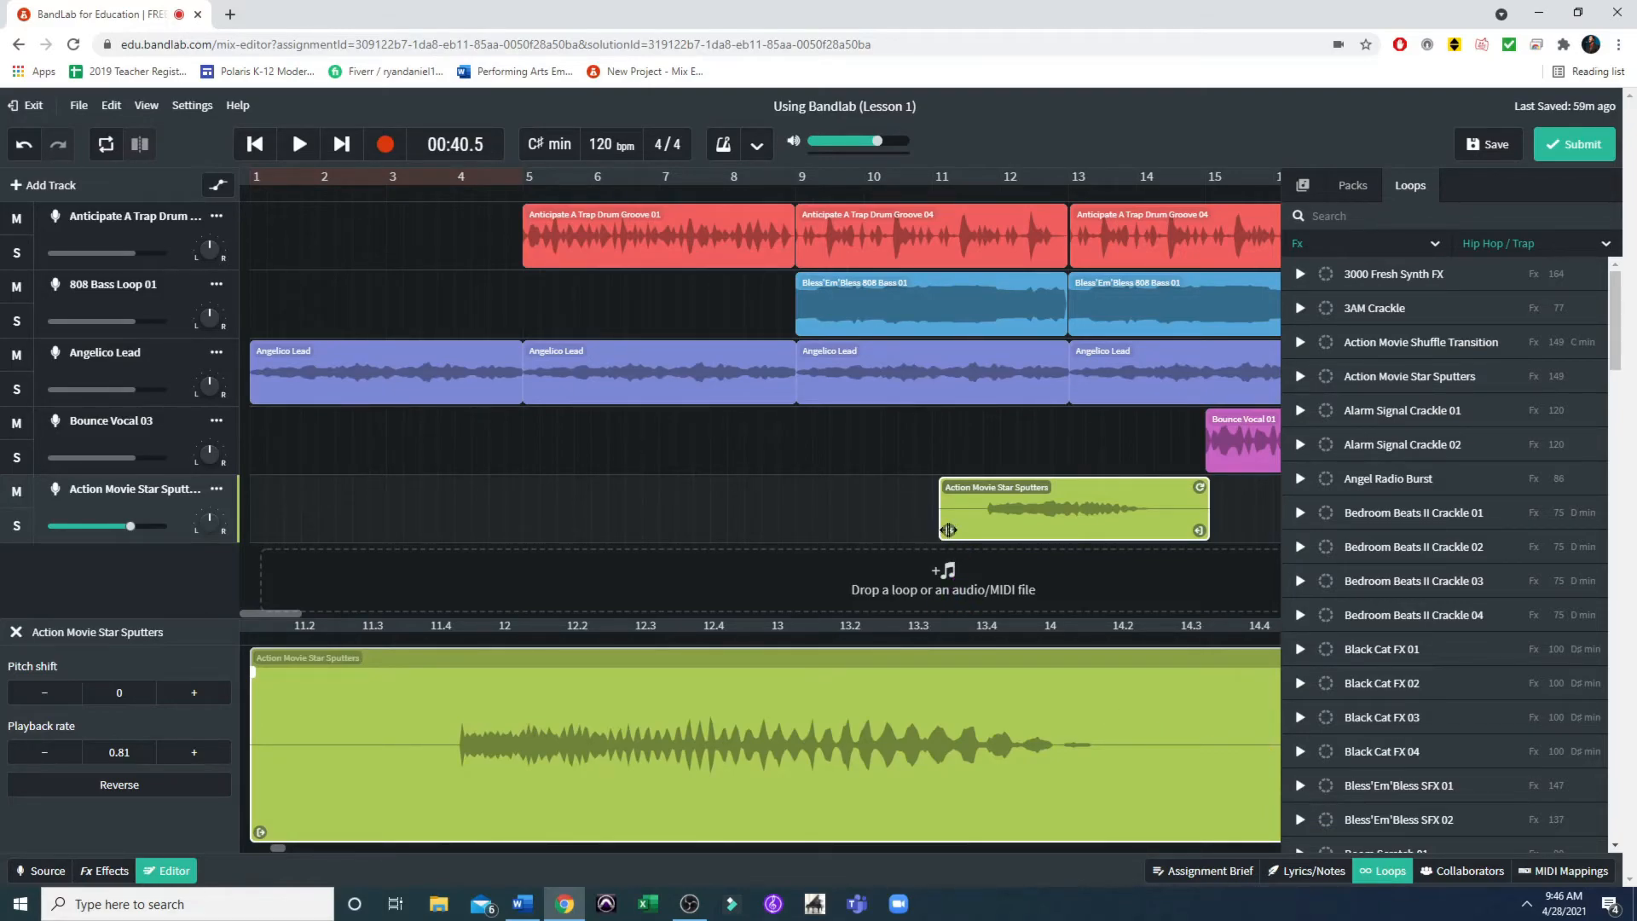
mouse_move(948, 529)
mouse_down()
mouse_move(976, 537)
mouse_move(958, 550)
mouse_up()
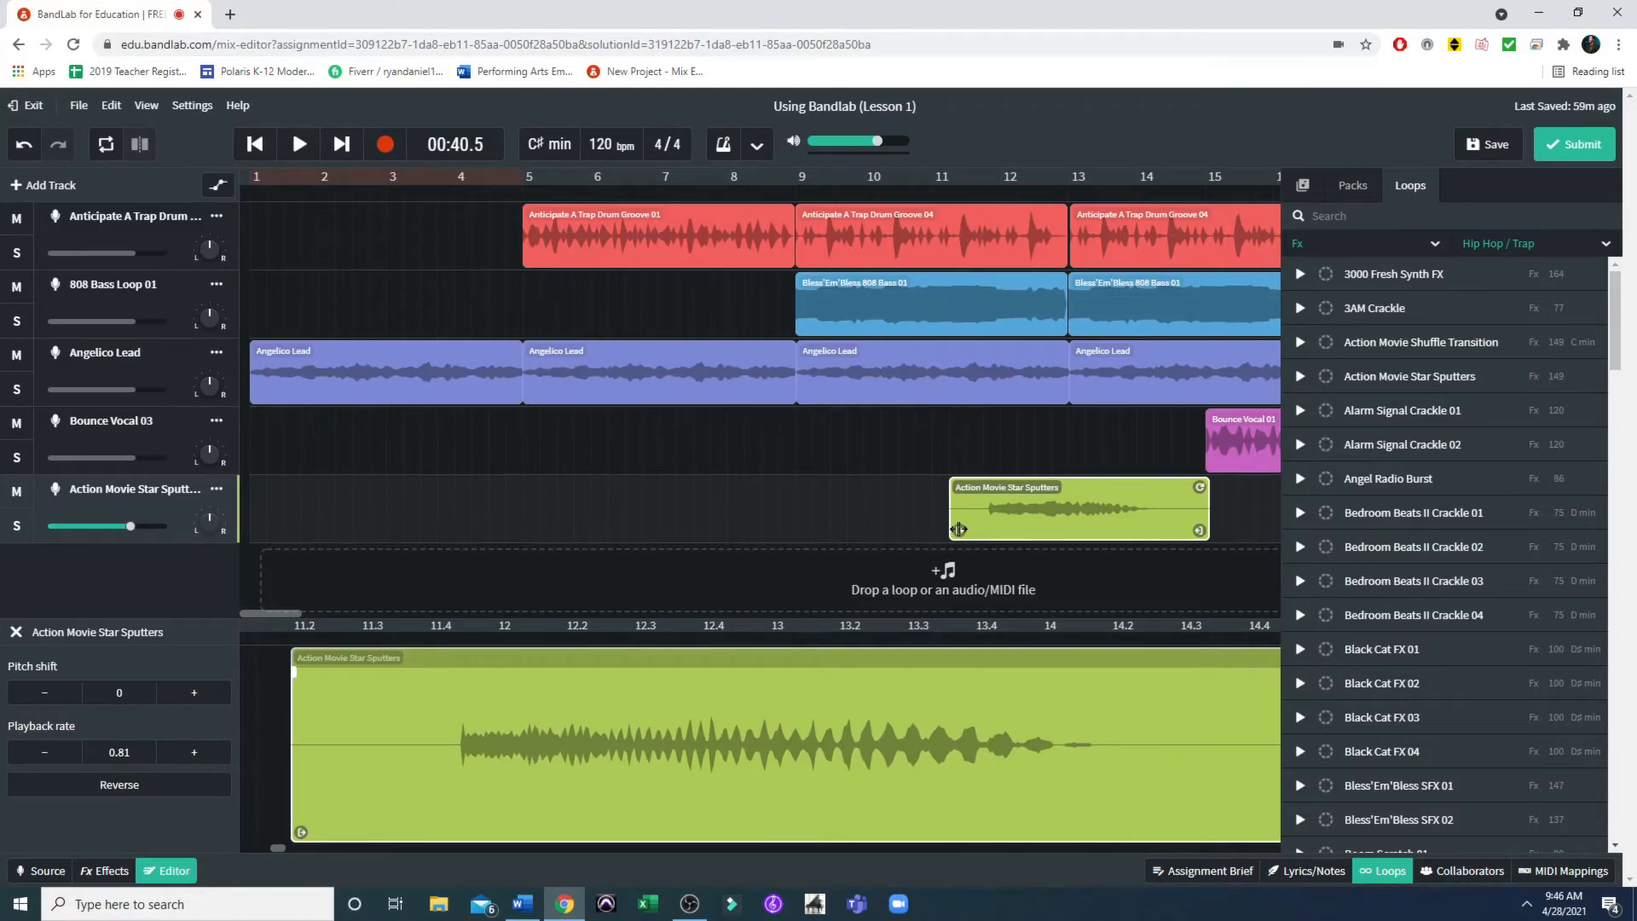
drag(959, 529, 992, 532)
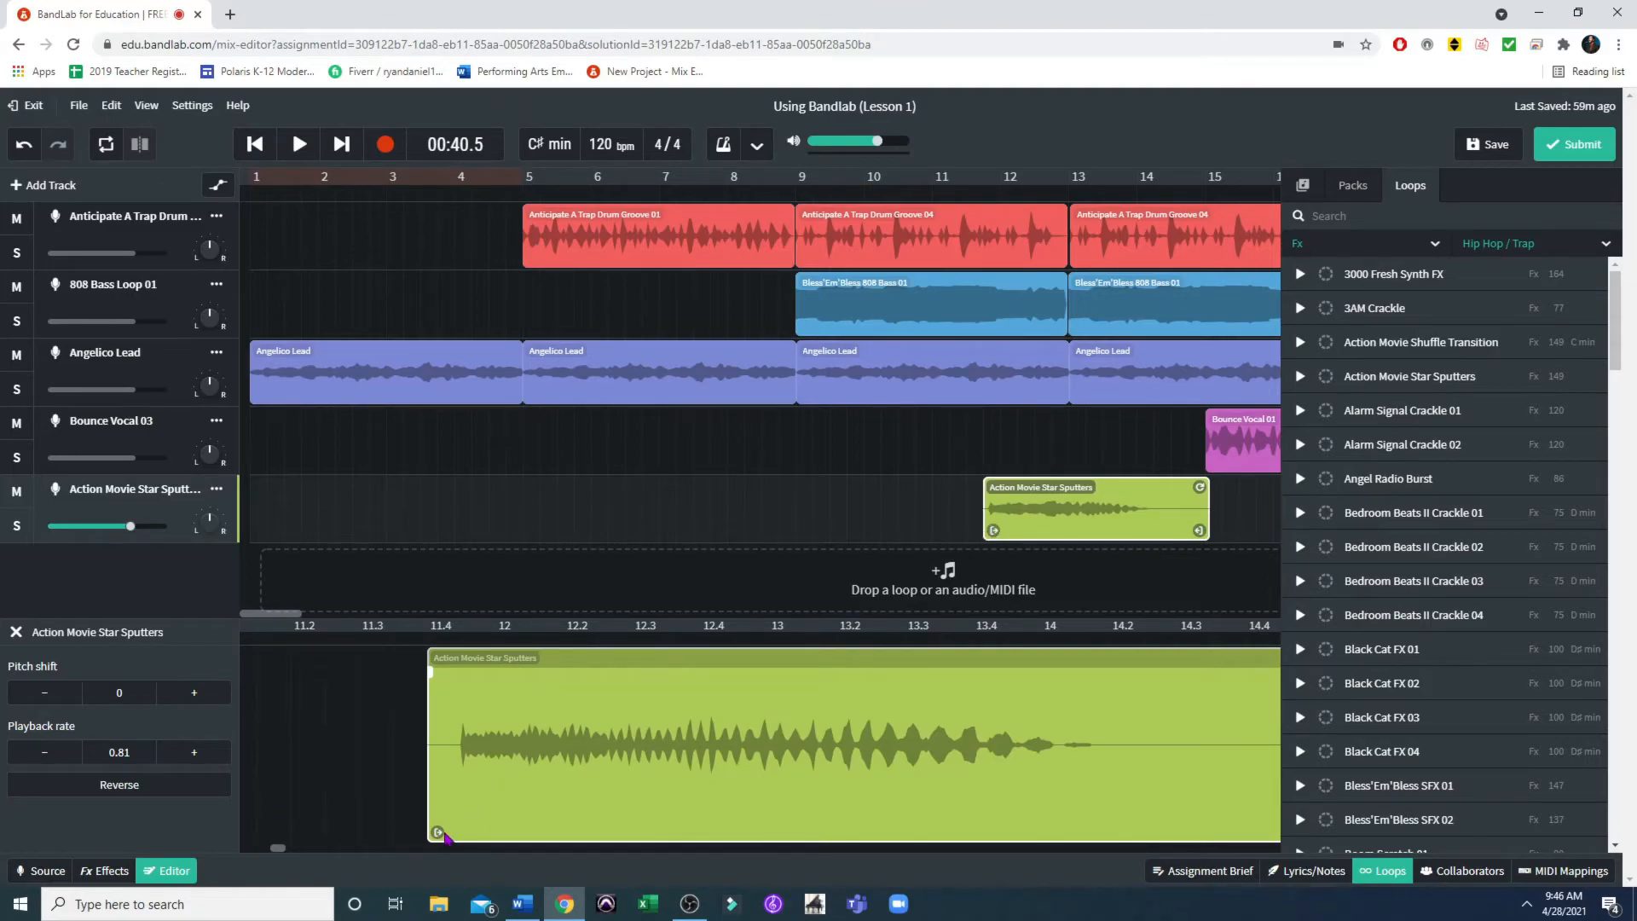
drag(435, 830, 464, 828)
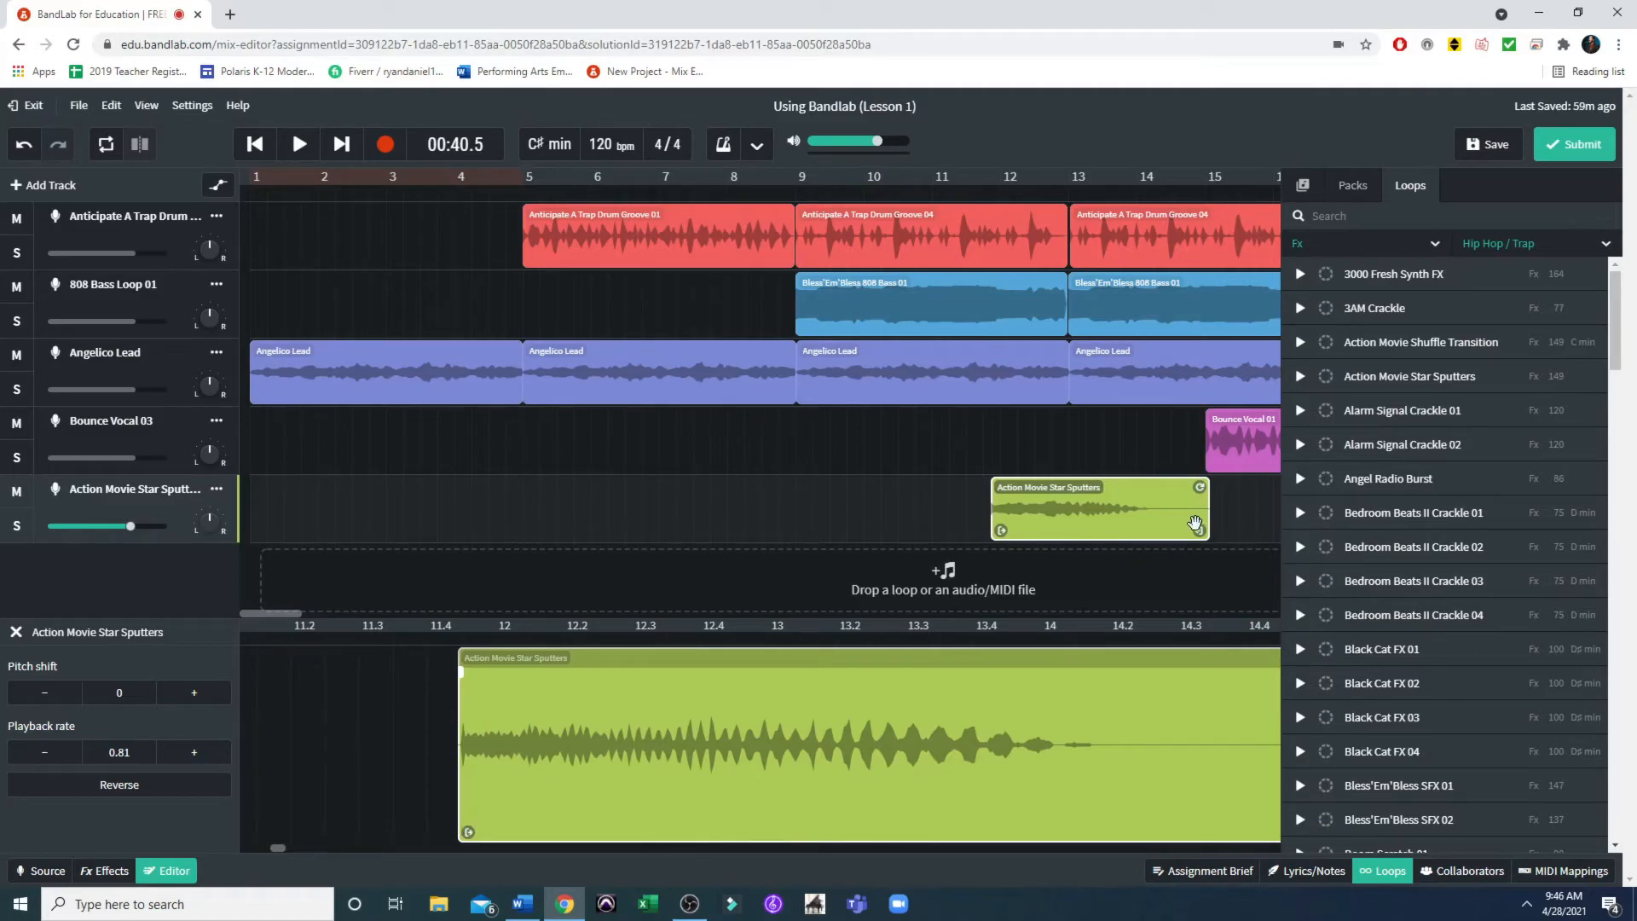
drag(1201, 531, 1146, 530)
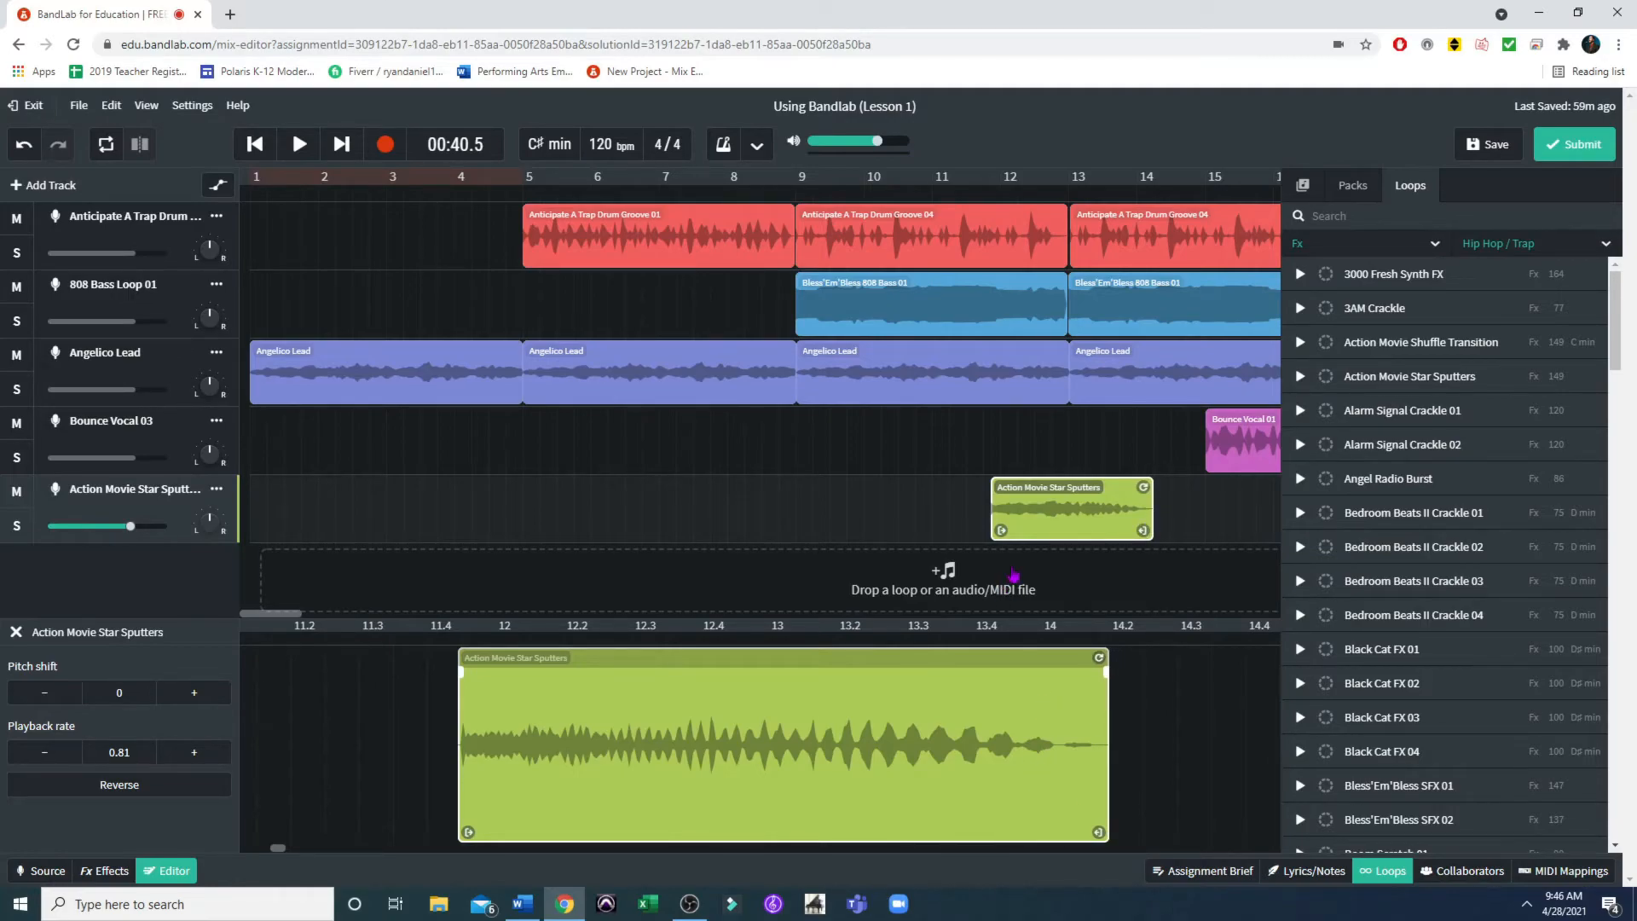
Move the Action Movie Star Sputters region to measure 13 and play the arrangement from about measure 8 to measure 17
drag(1055, 517, 1130, 514)
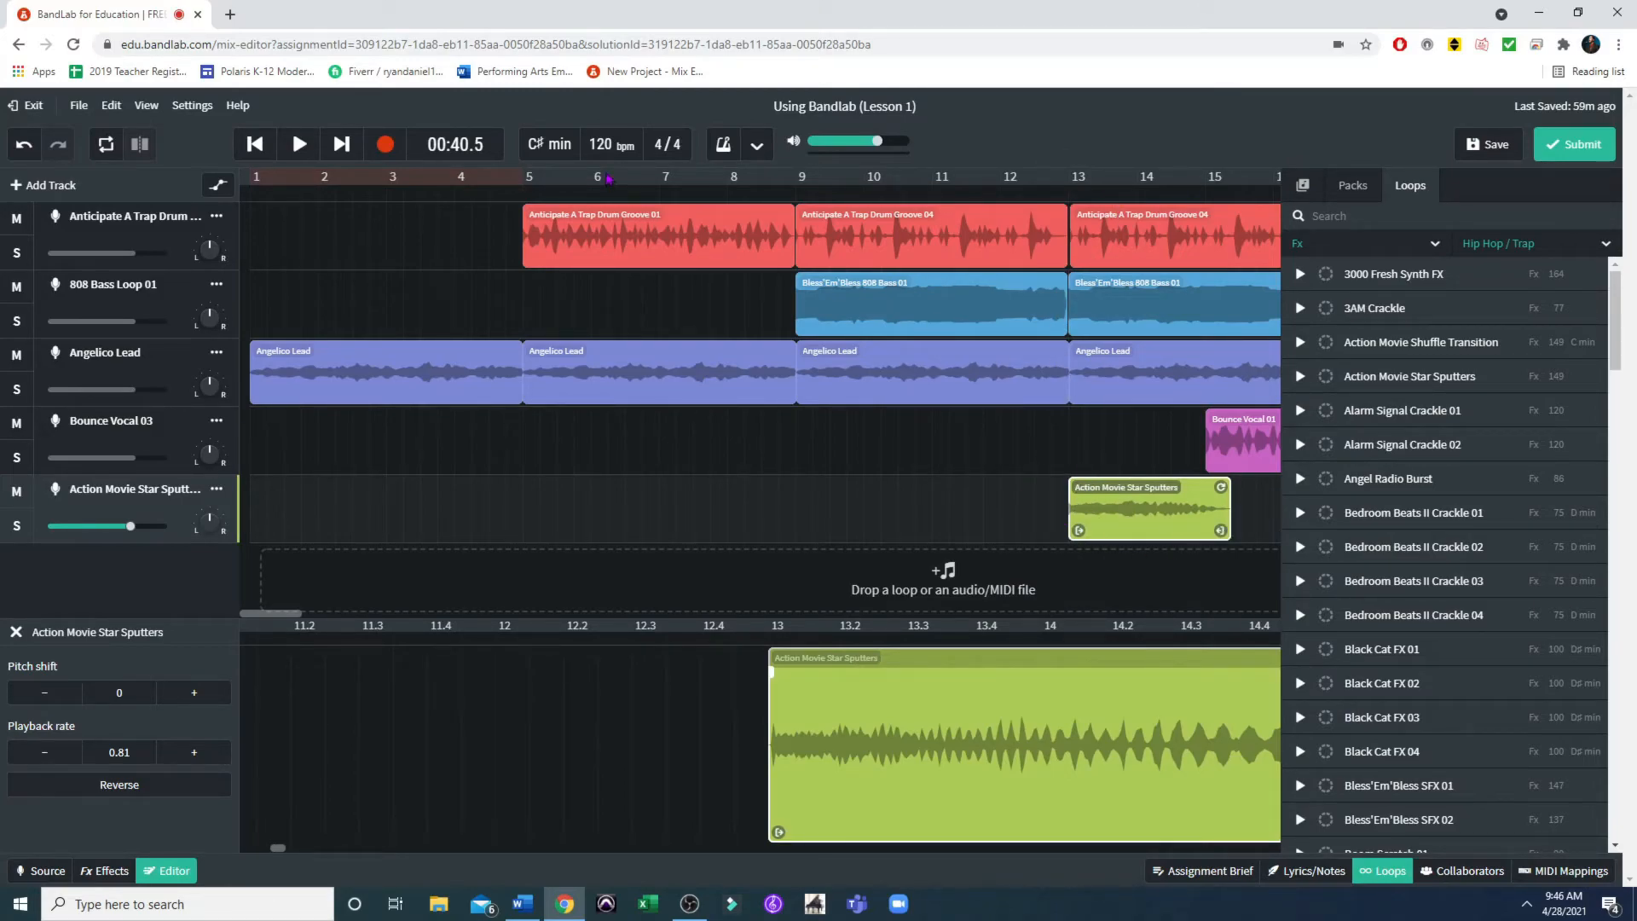
click(711, 192)
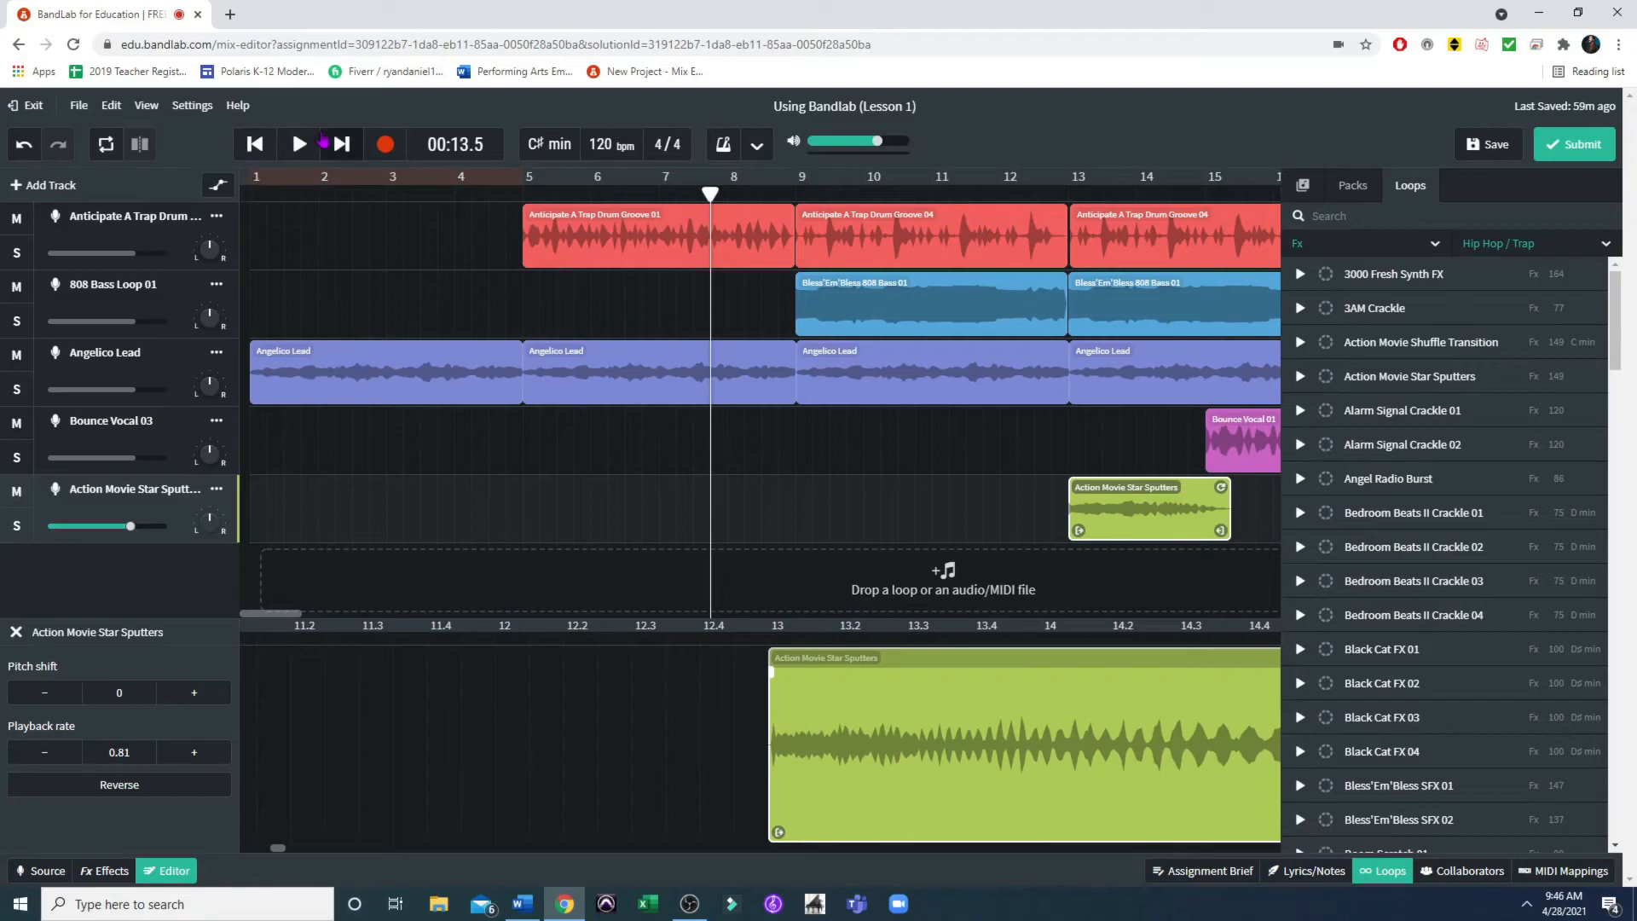
click(301, 144)
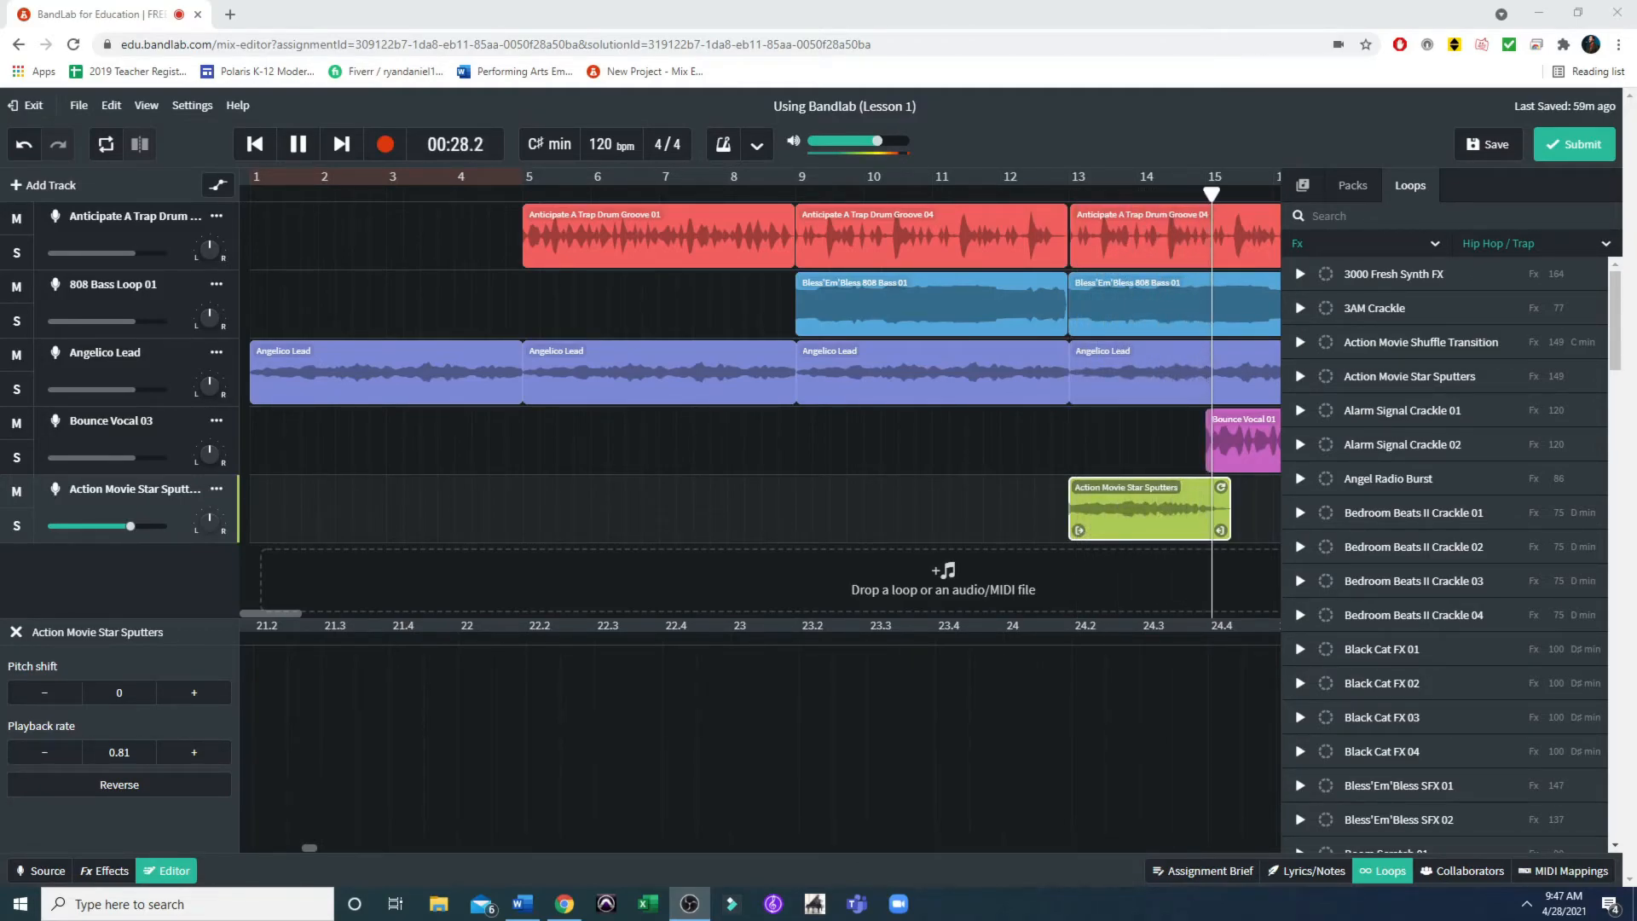
click(298, 145)
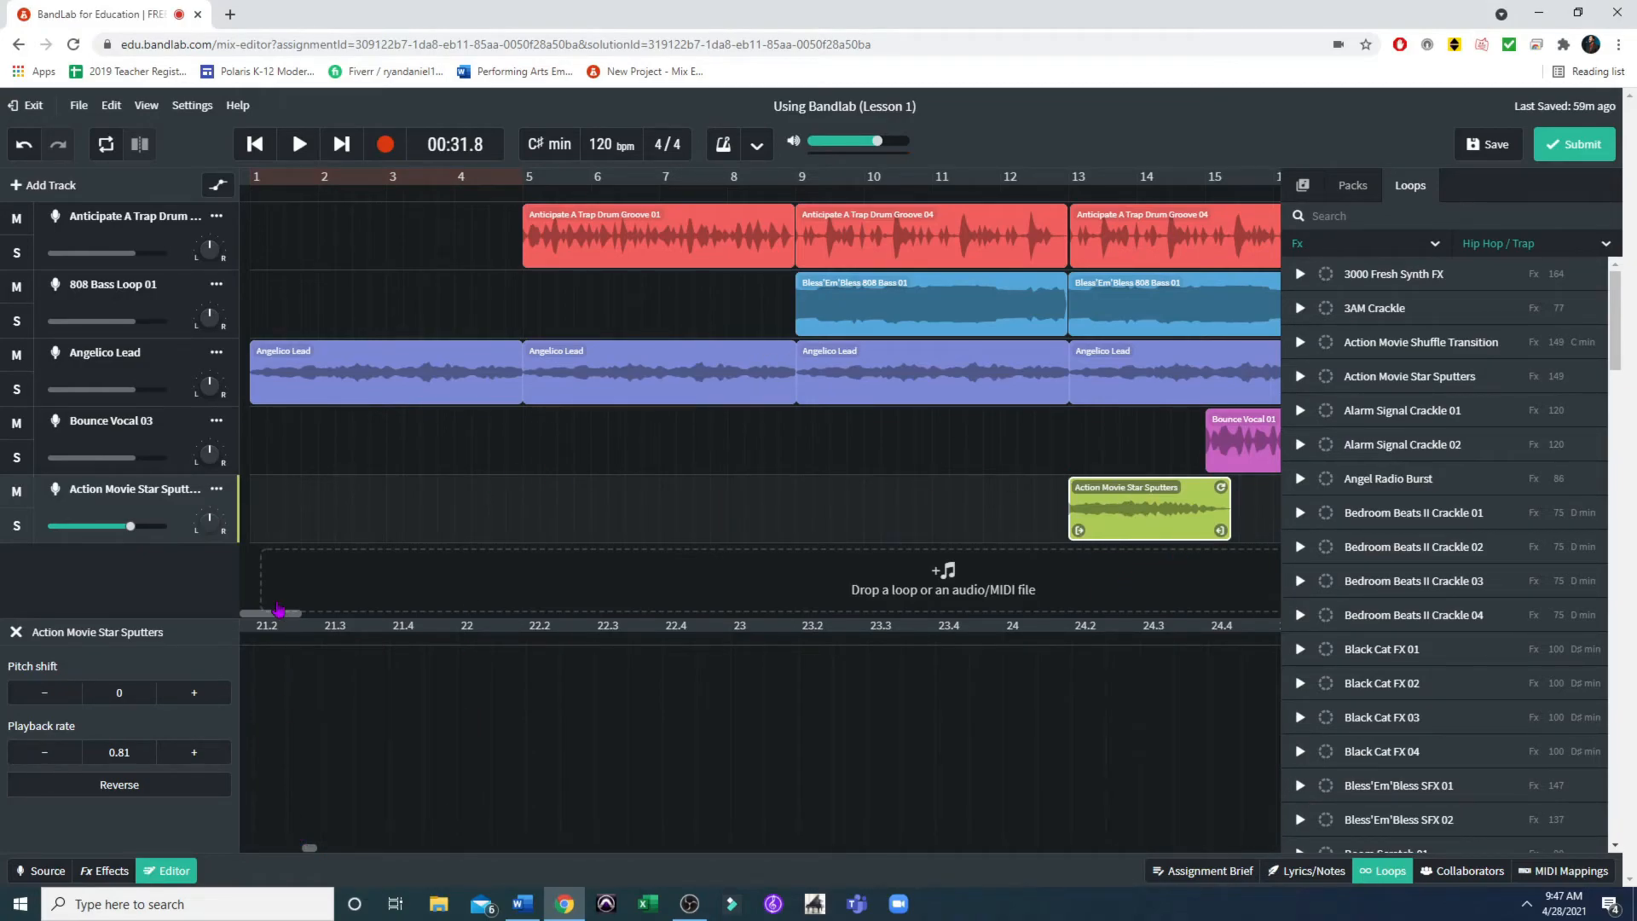
Check the assignment brief for the required length and instruments, and set the playhead to measure 17
drag(278, 610, 291, 625)
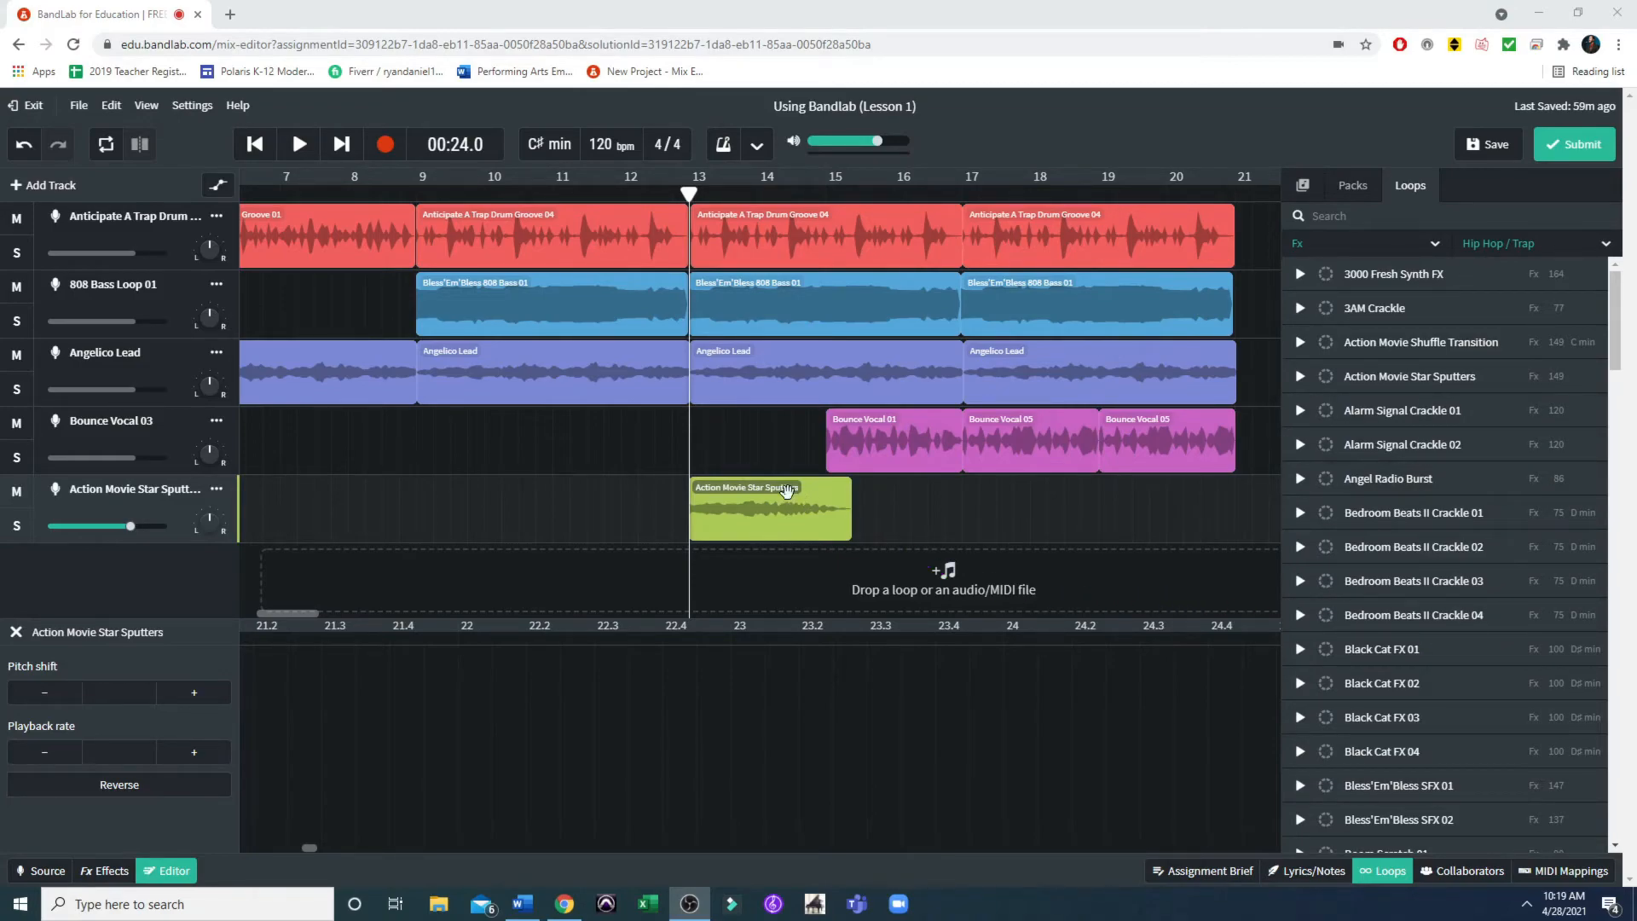
click(1187, 878)
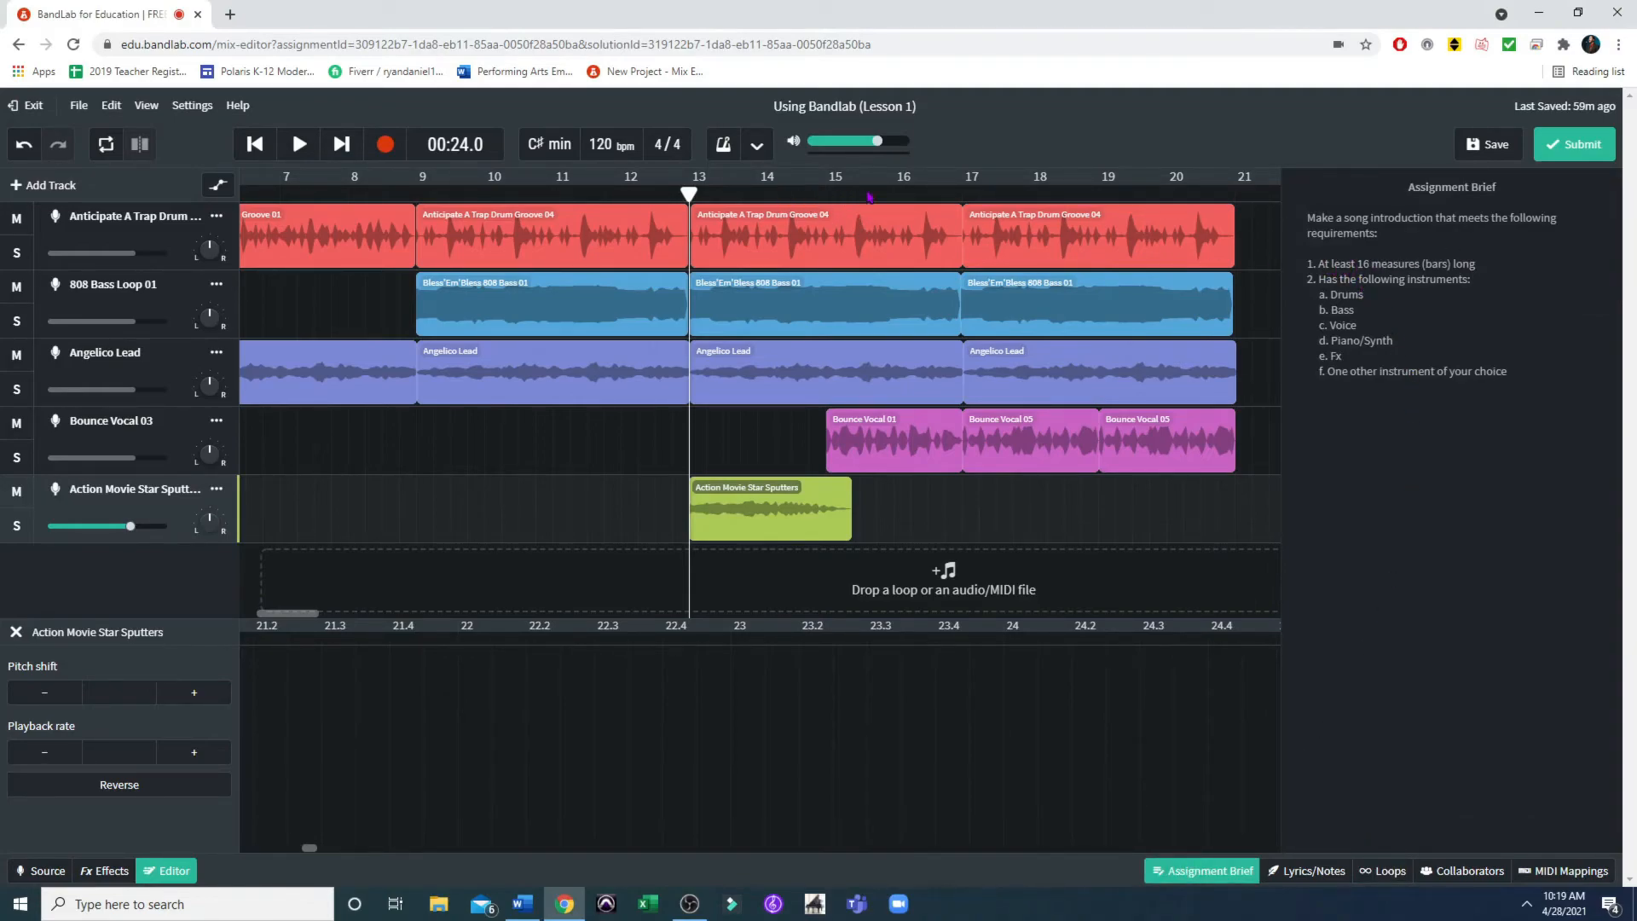
click(963, 191)
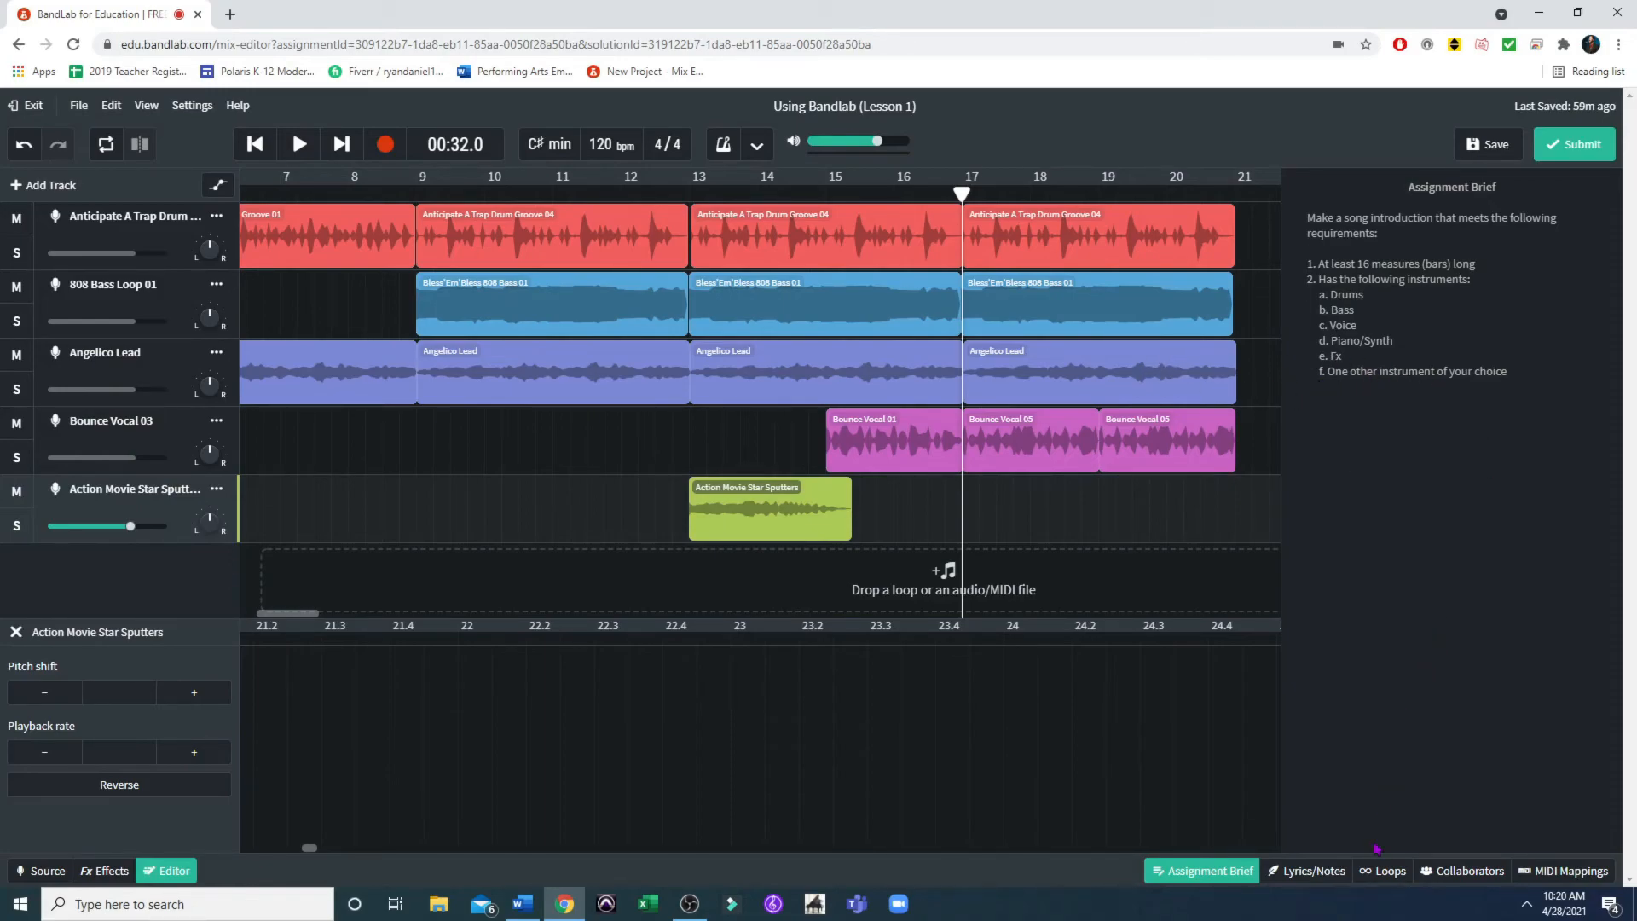
Return to the loop library and filter the Hip Hop / Trap loops to Brass
click(1385, 873)
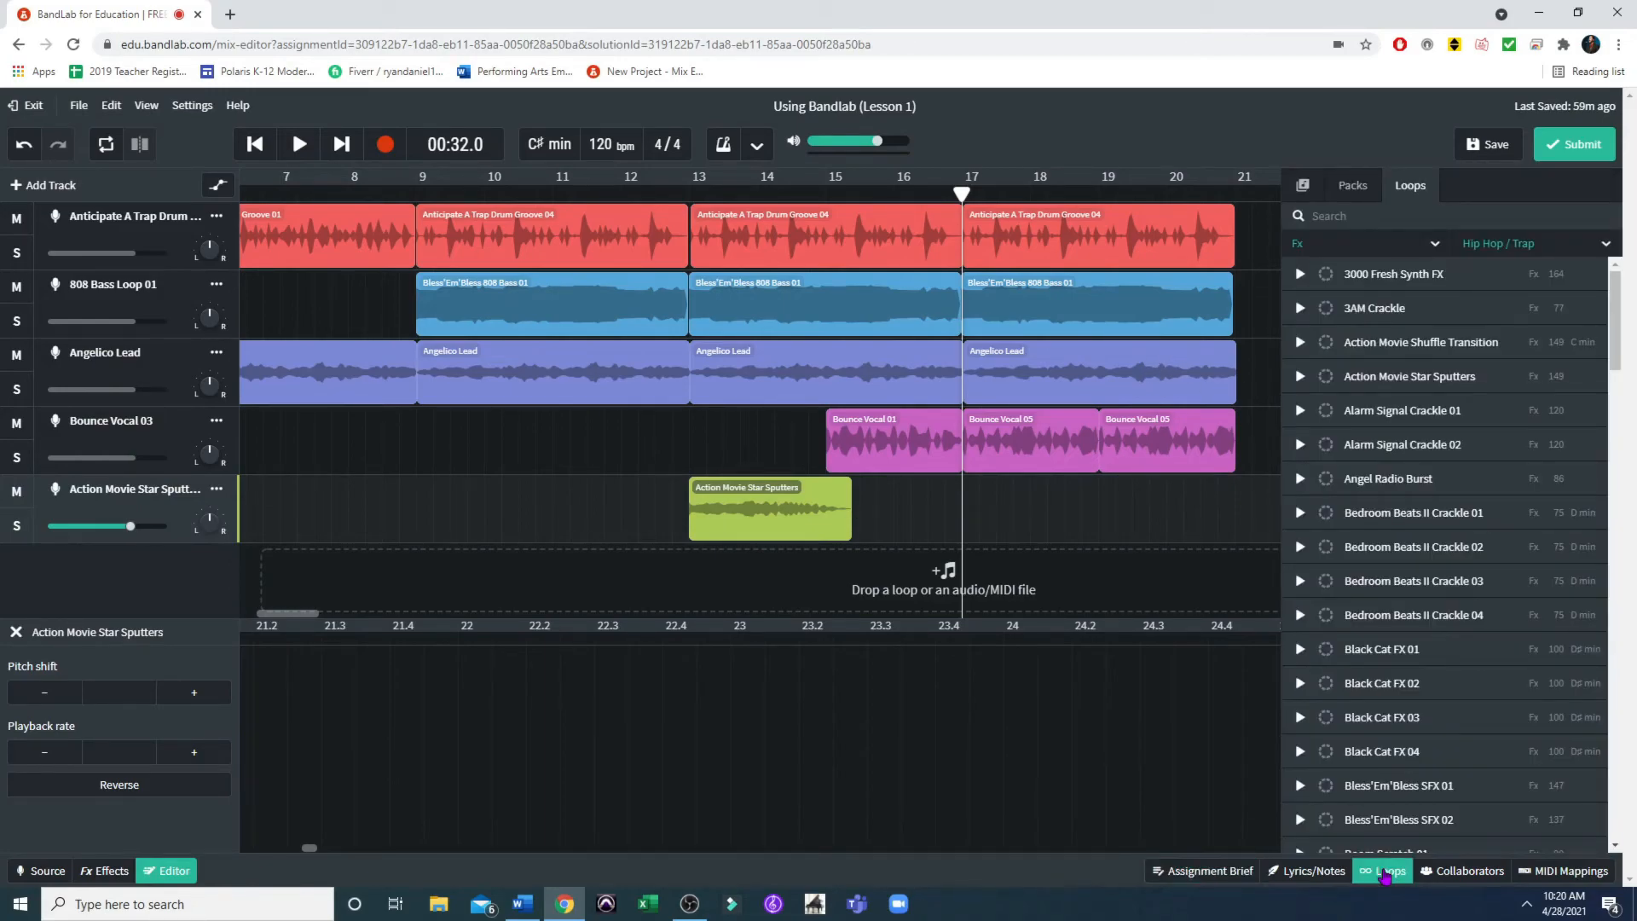
click(1436, 248)
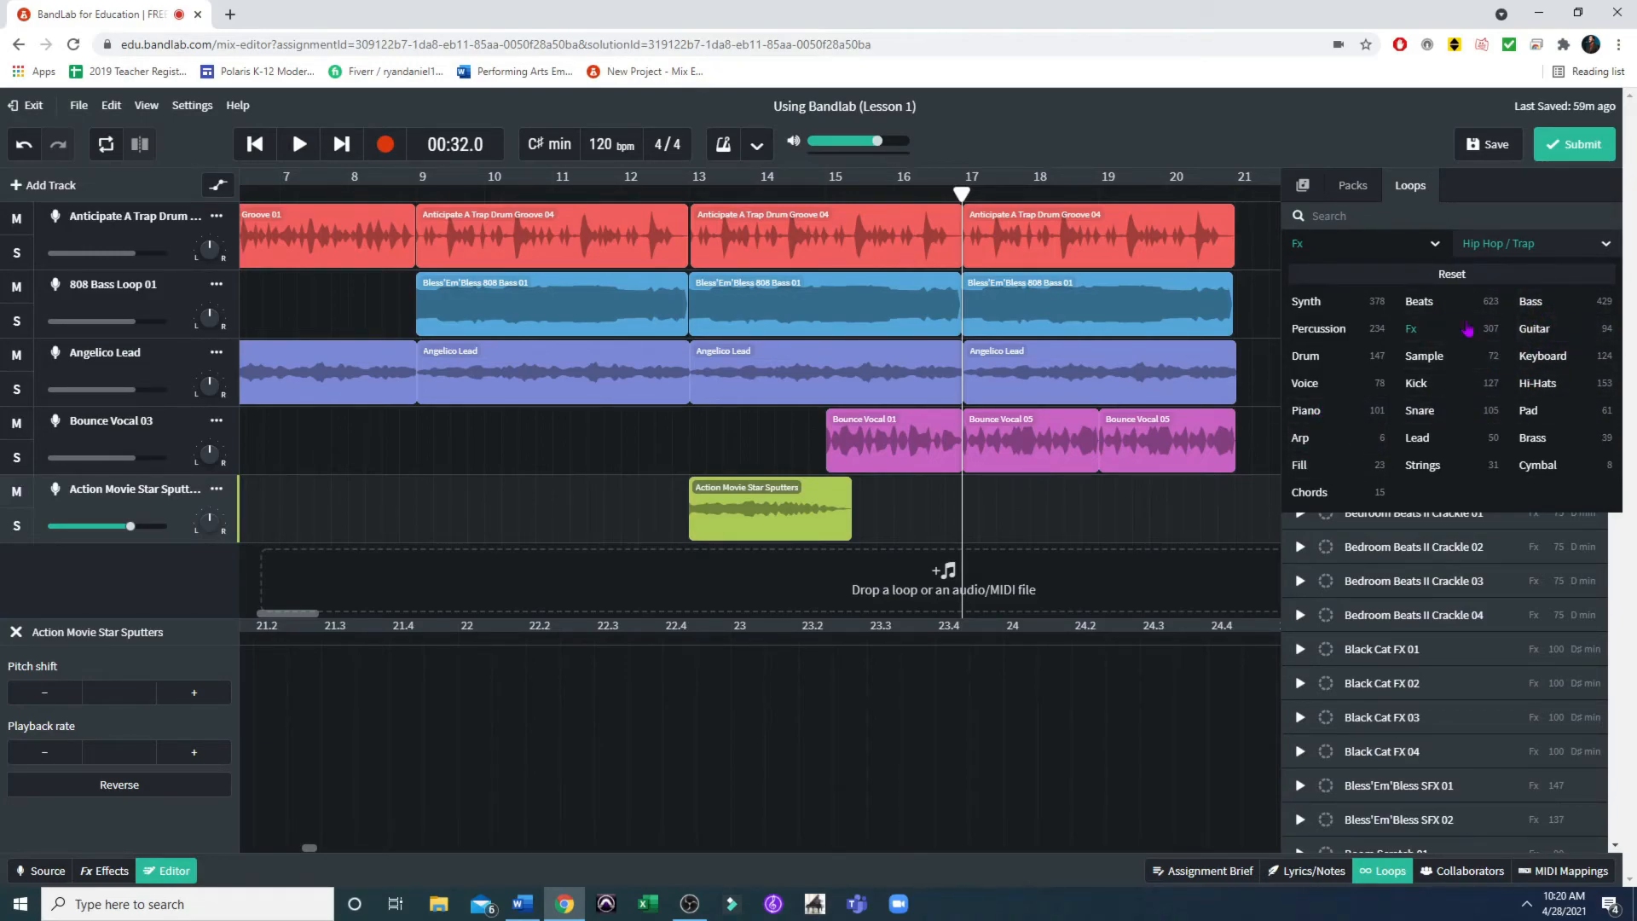
click(1526, 438)
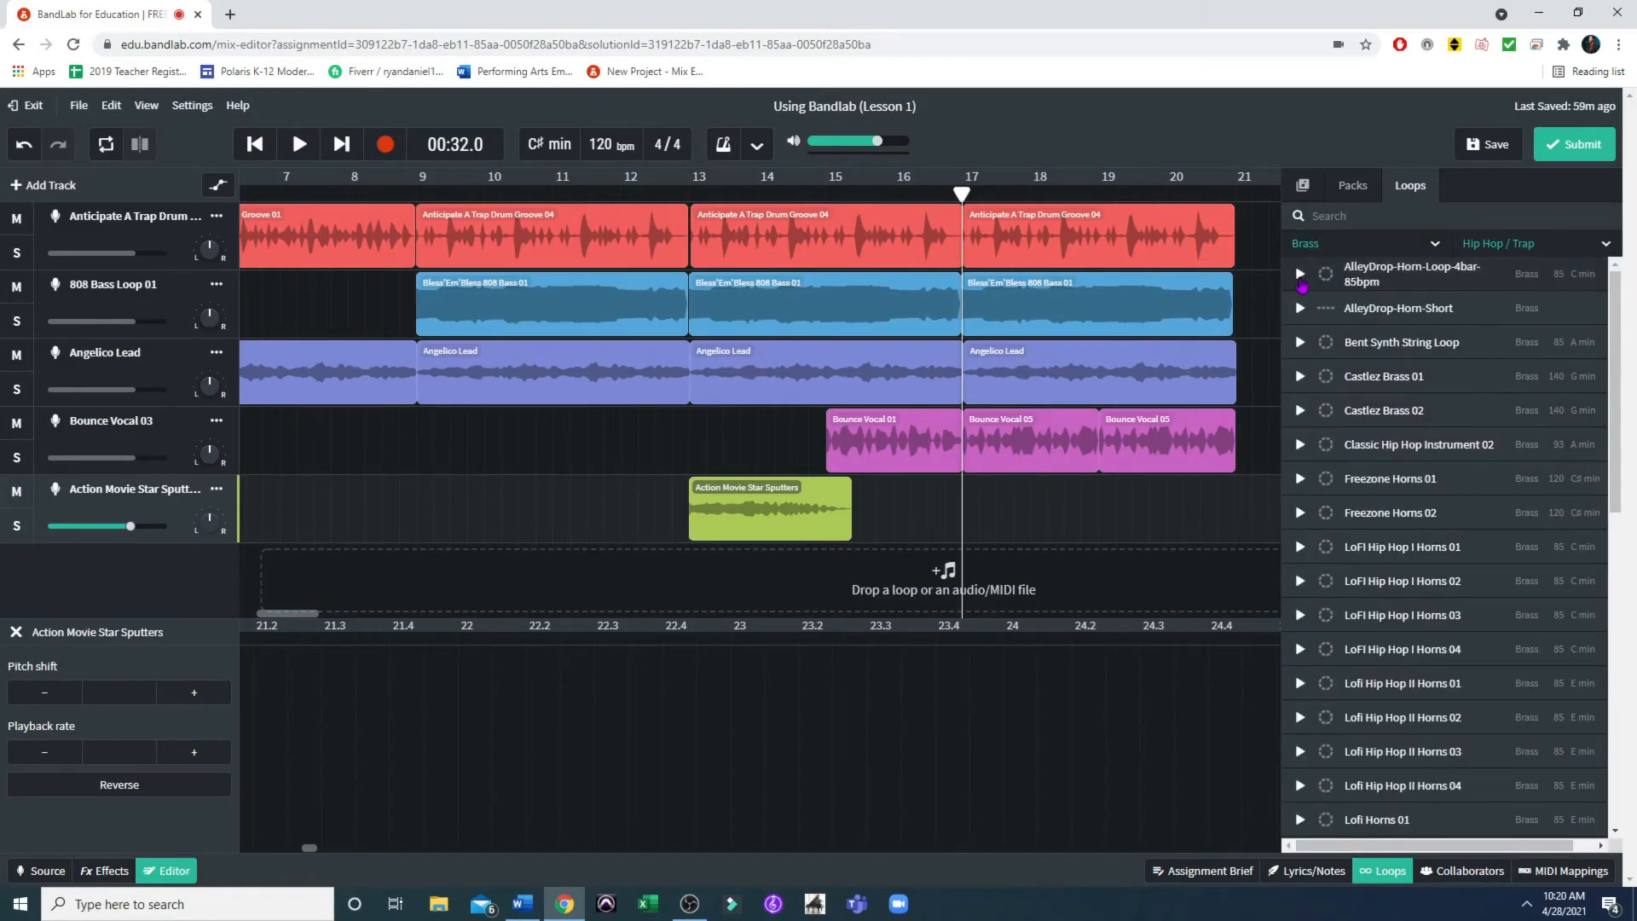
Try the AlleyDrop-Horn-Loop-4bar-85bpm loop at measure 17 on the Action Movie Star Sputters track, play it with the arrangement, and delete it
click(1302, 275)
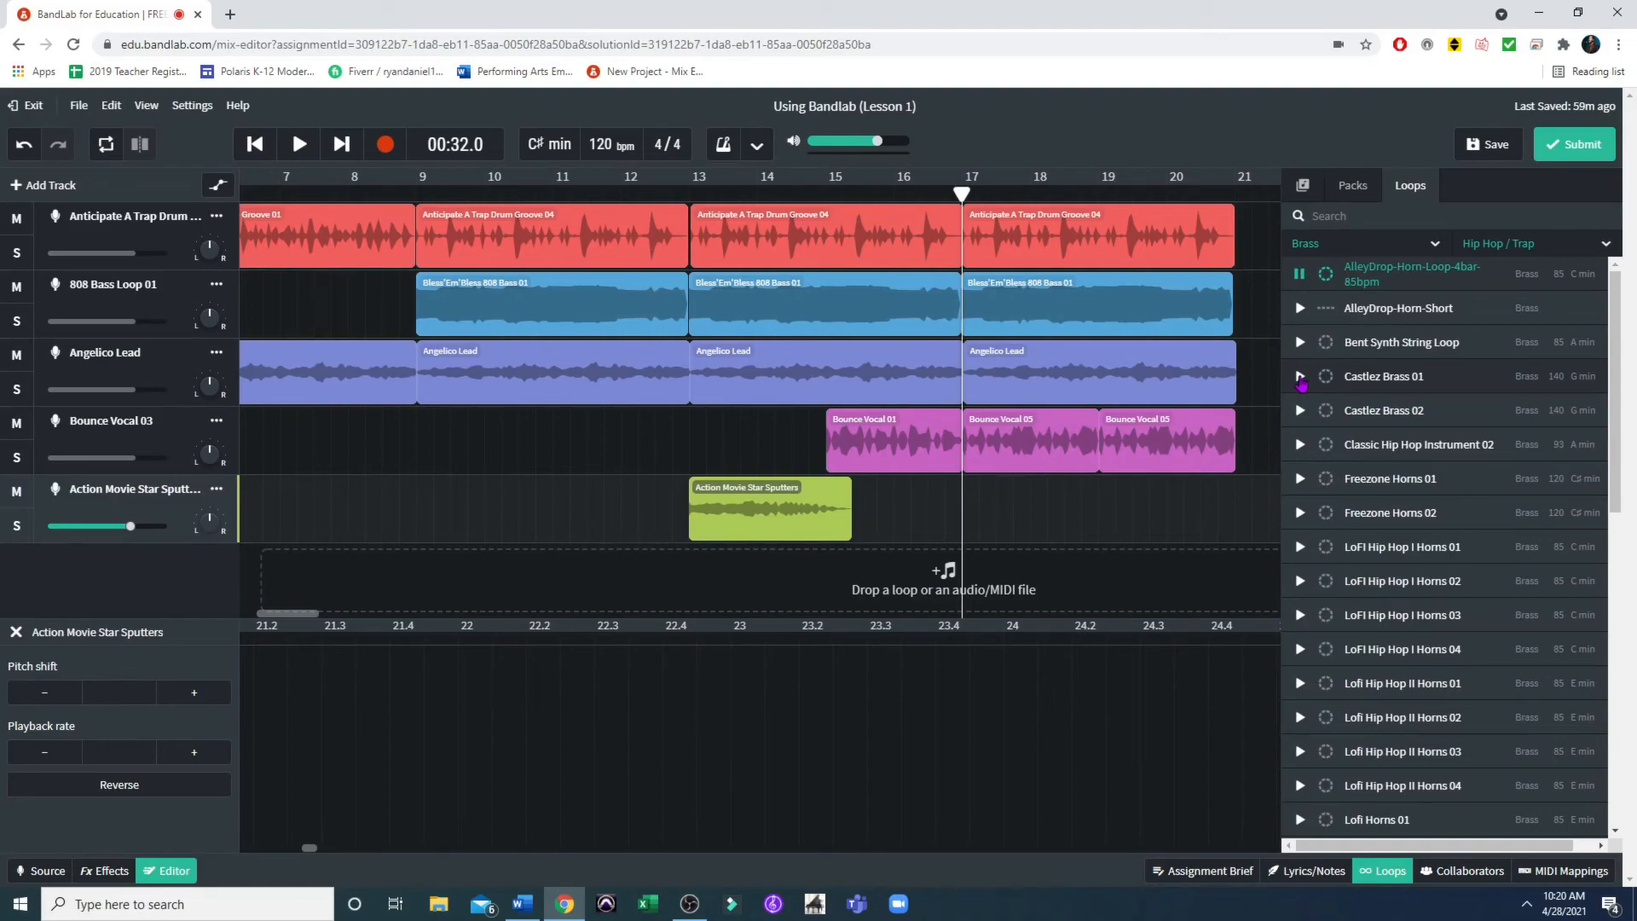
drag(1391, 283, 1119, 565)
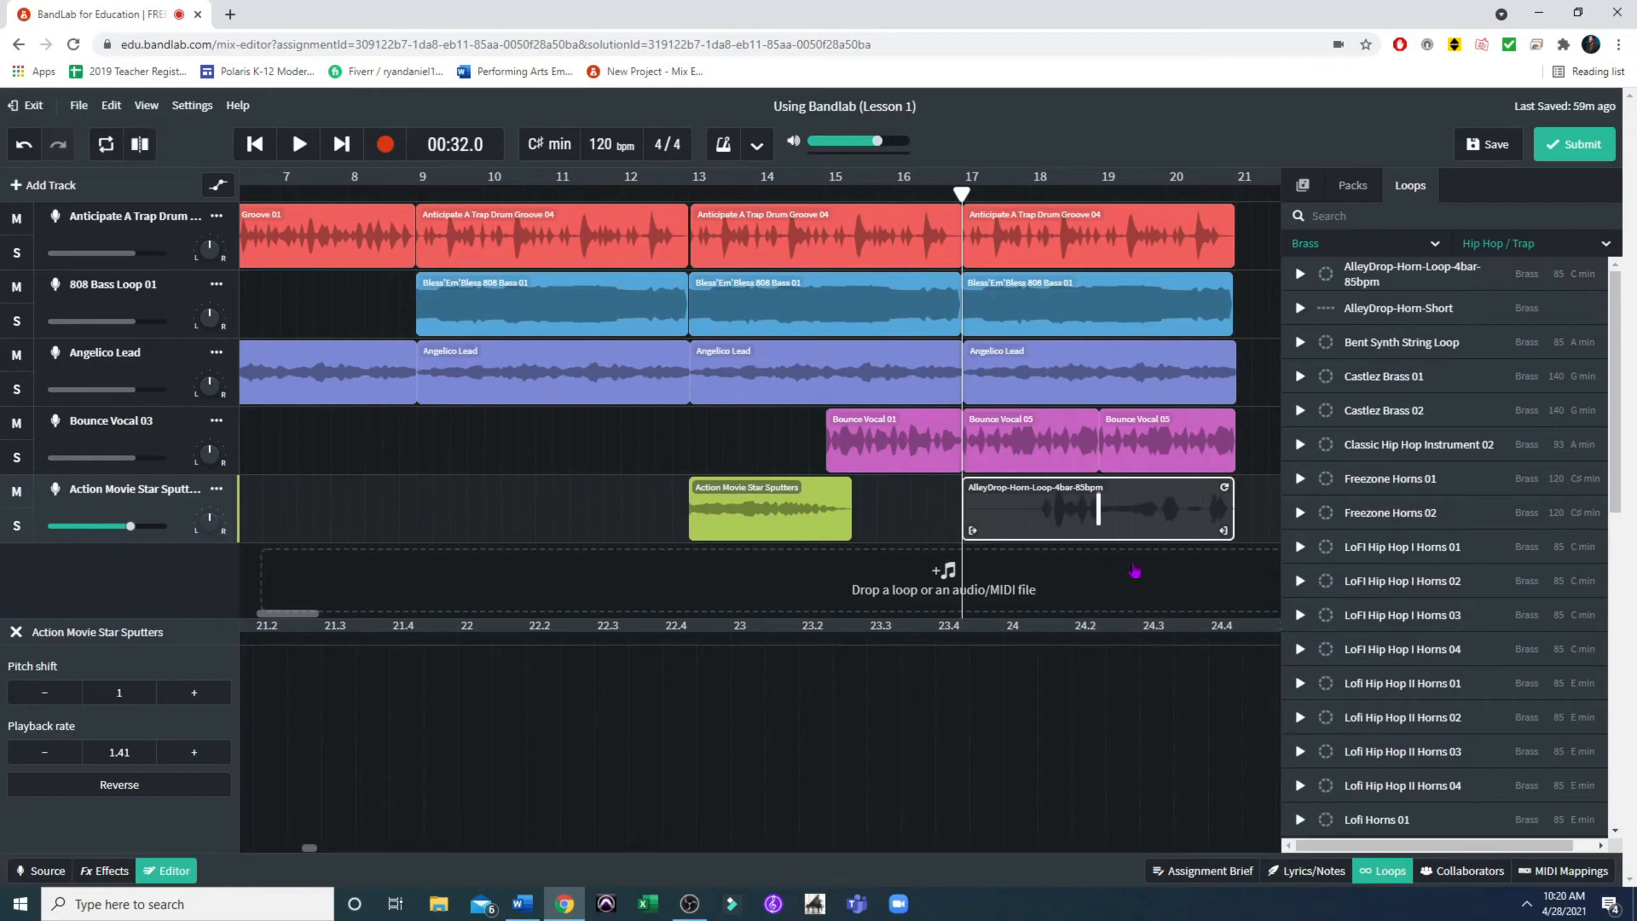
click(299, 143)
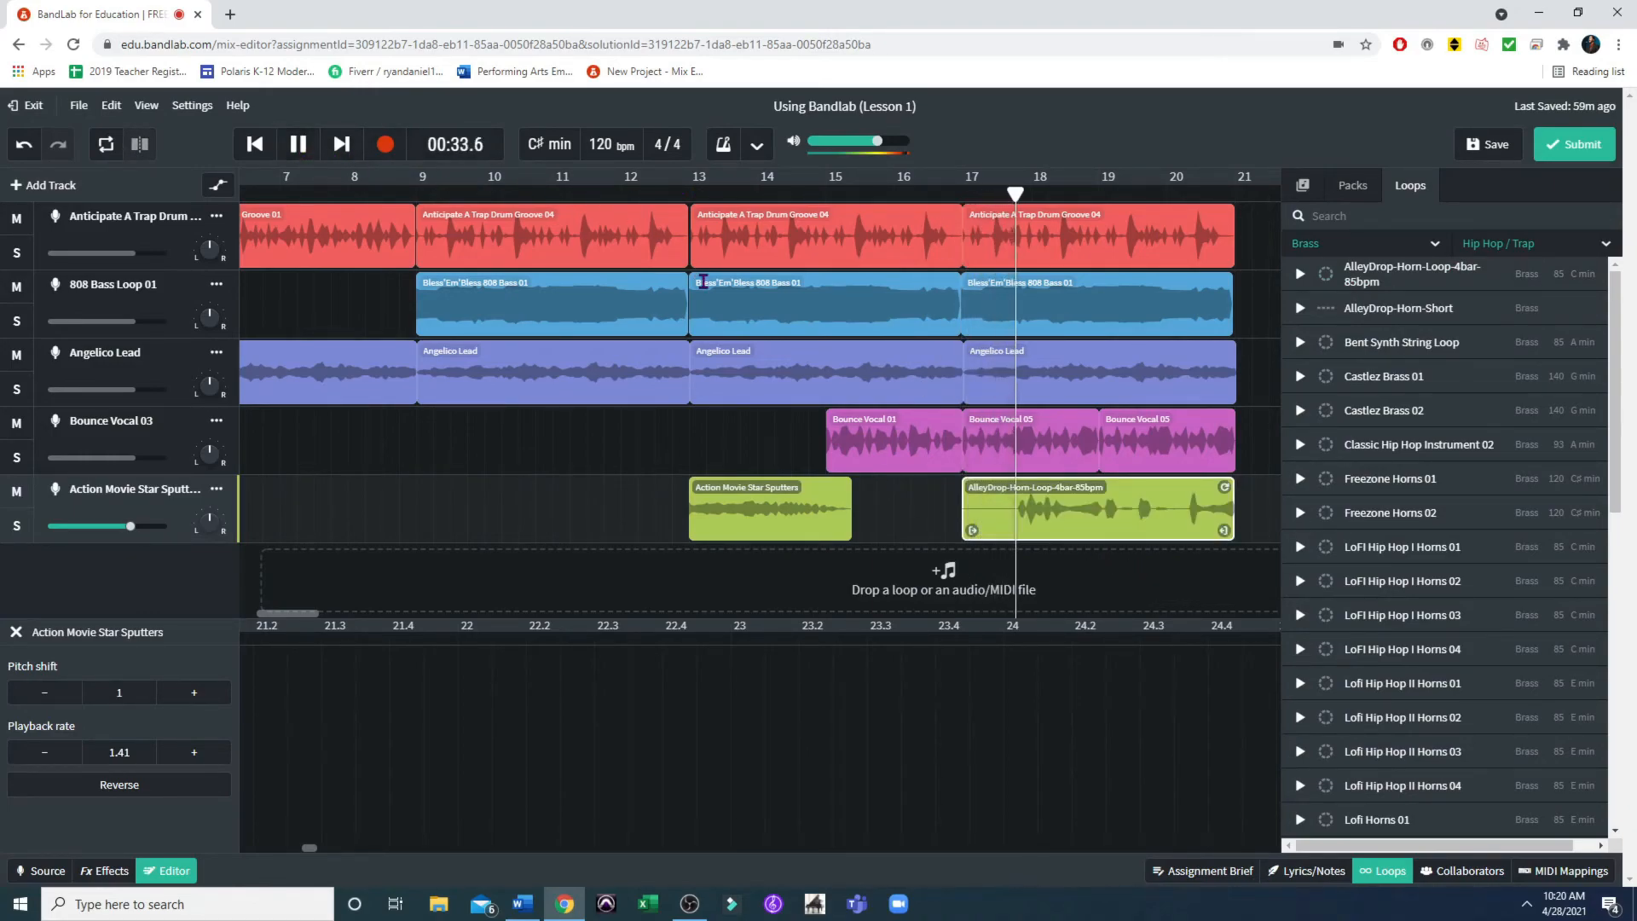
click(298, 145)
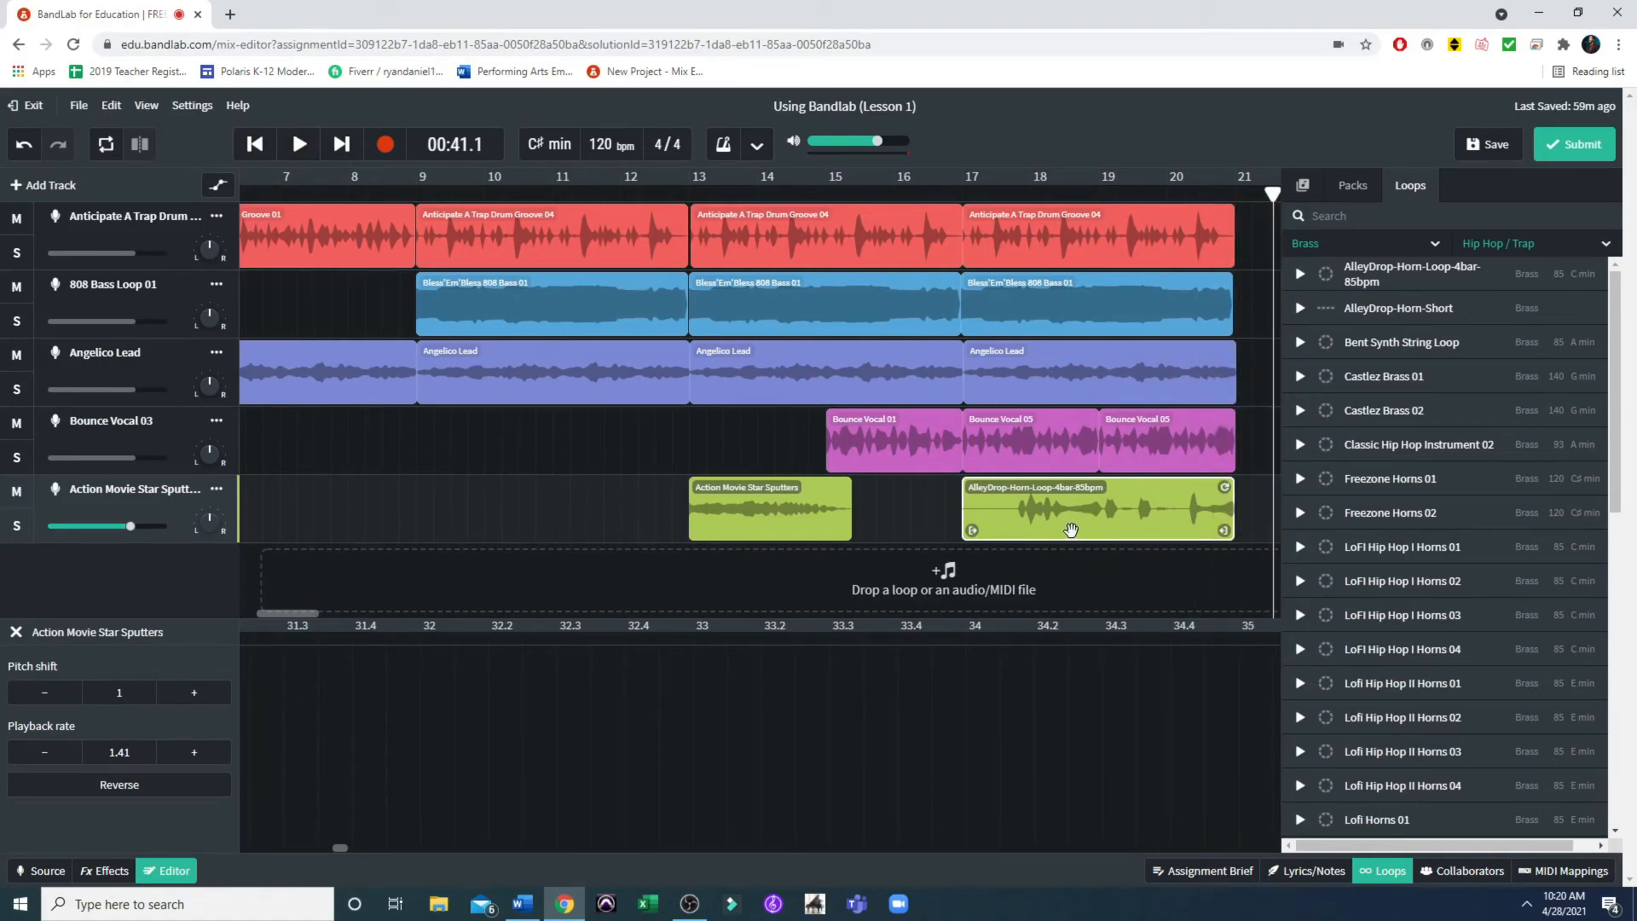
right_click(1046, 508)
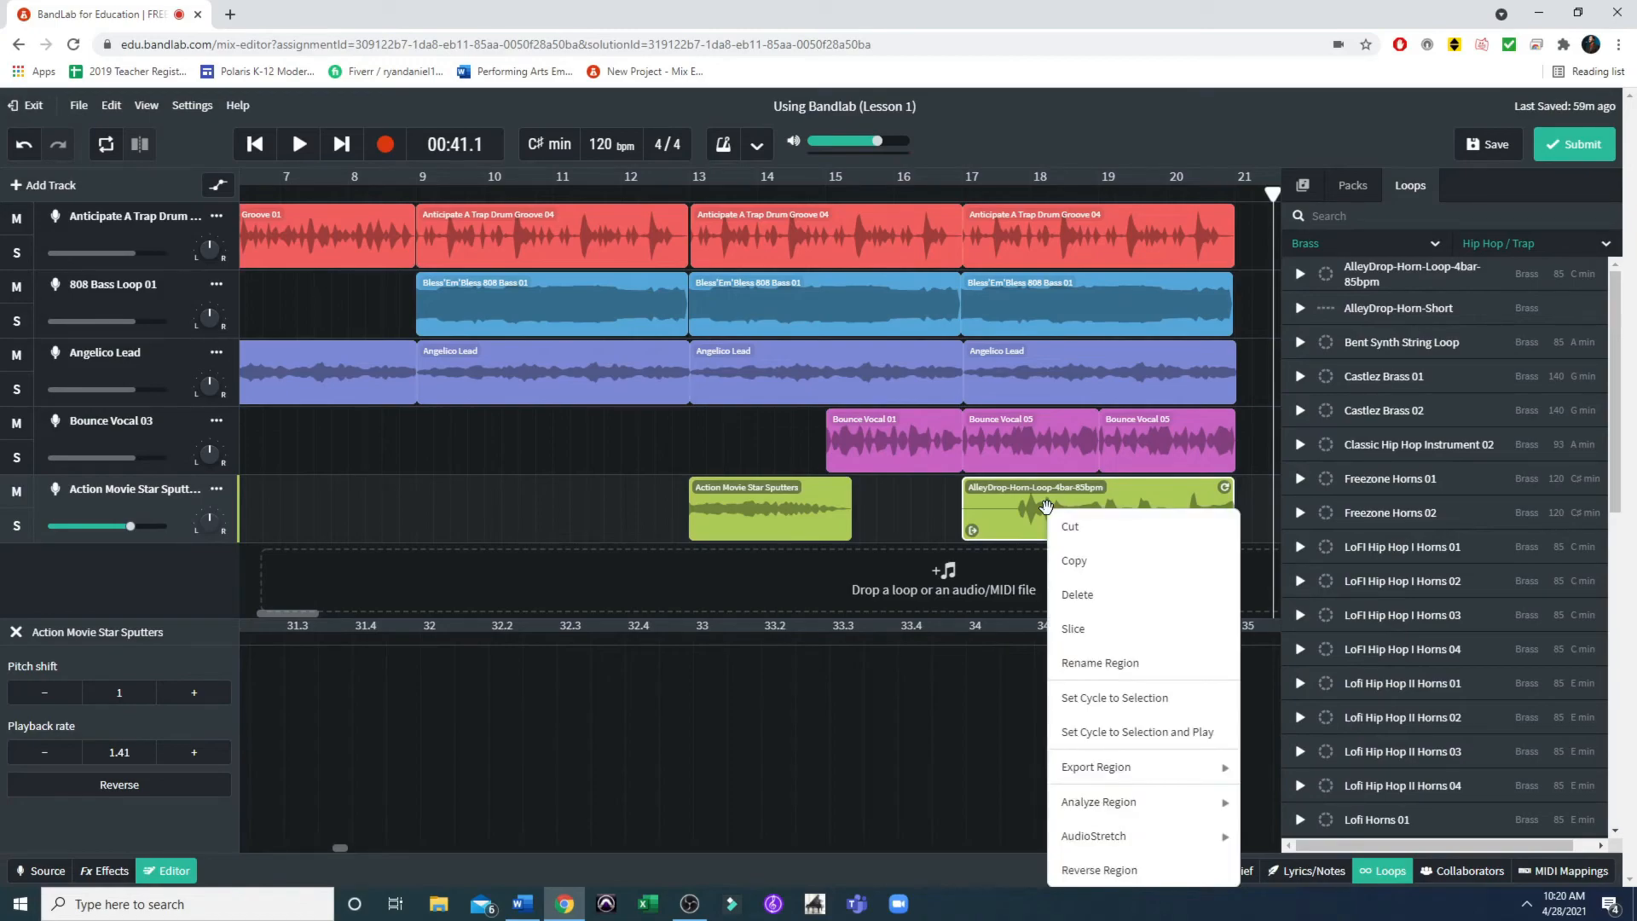
click(1106, 606)
Preview Lofi Horns 01, add it at measure 17 on the Action Movie Star Sputters track, and play it with the arrangement
scroll(1398, 597, down, 3)
click(1406, 563)
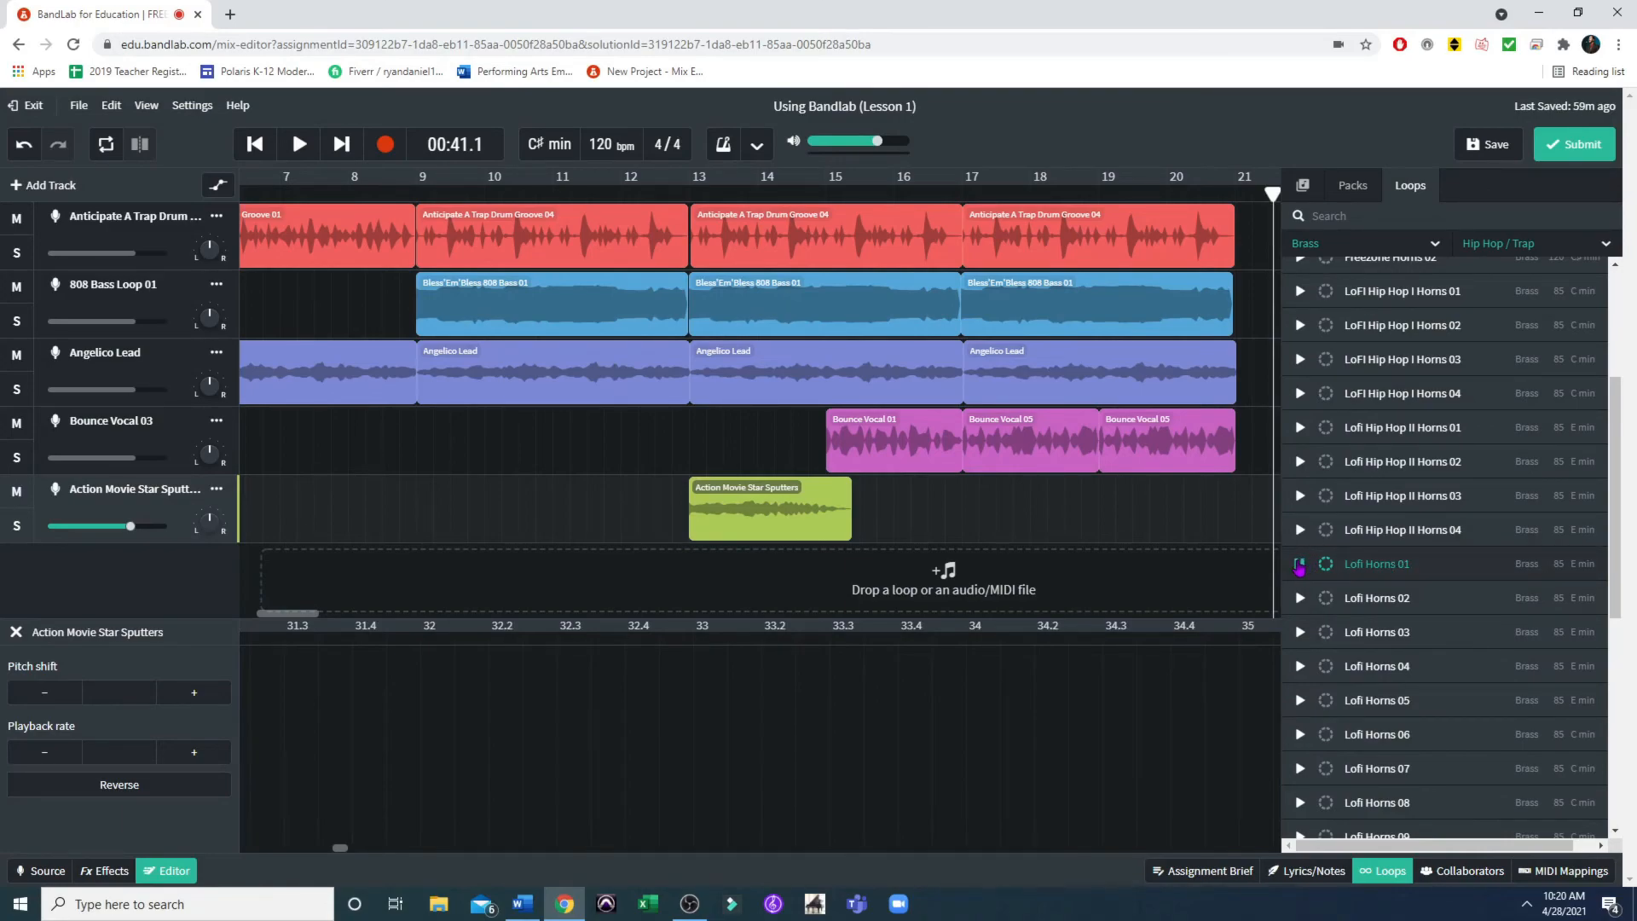
drag(1370, 571, 978, 491)
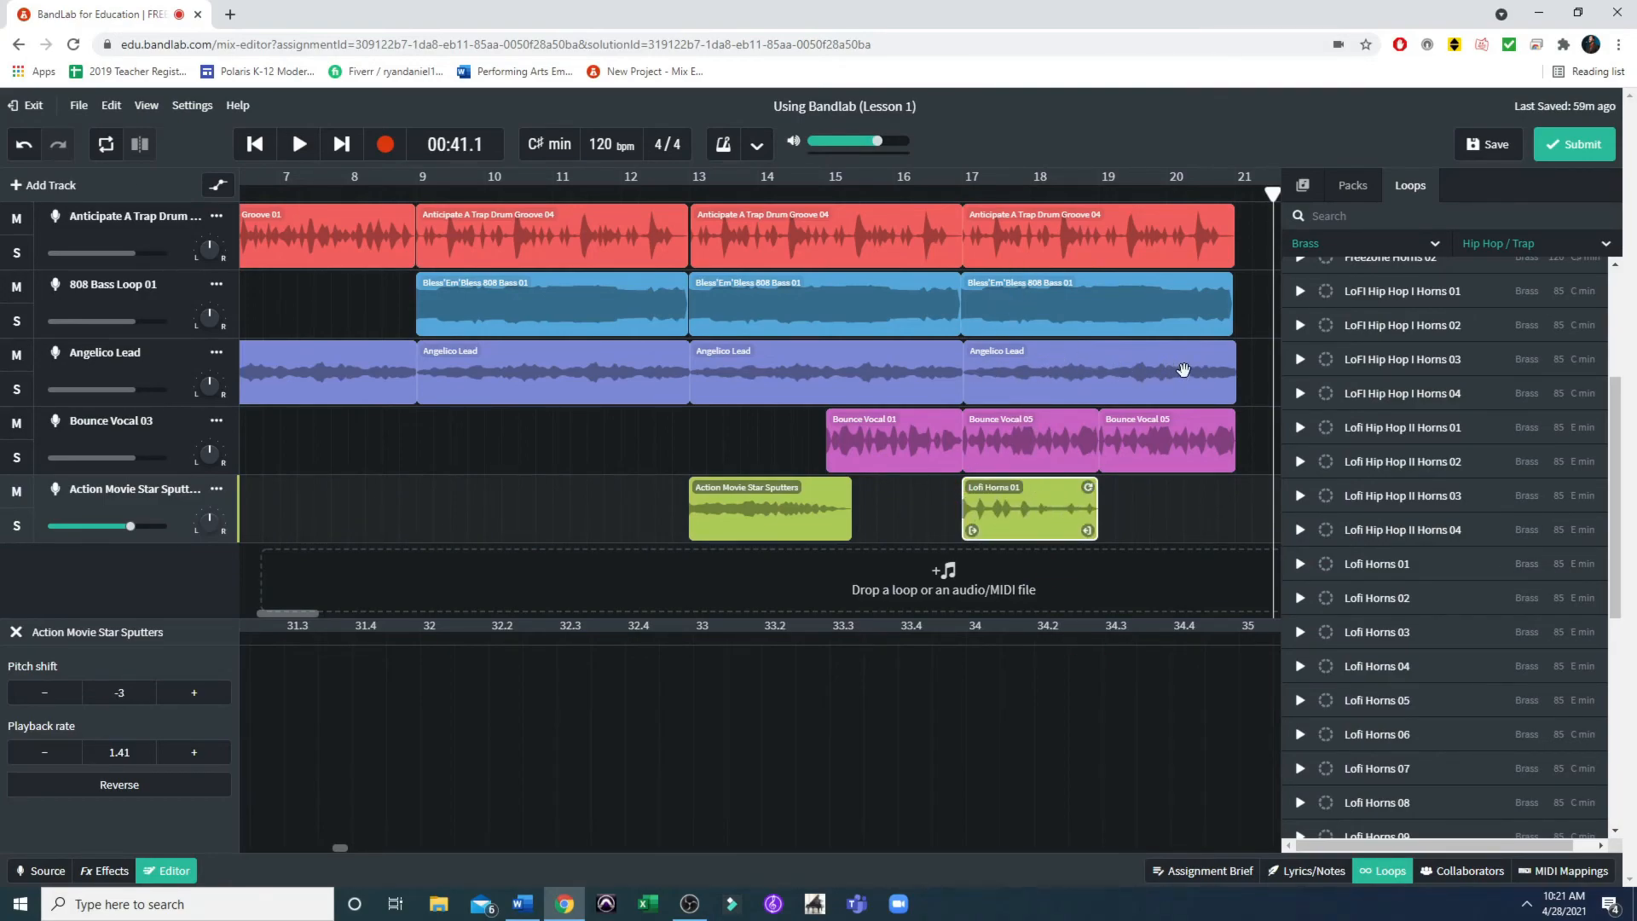
click(964, 205)
key(space)
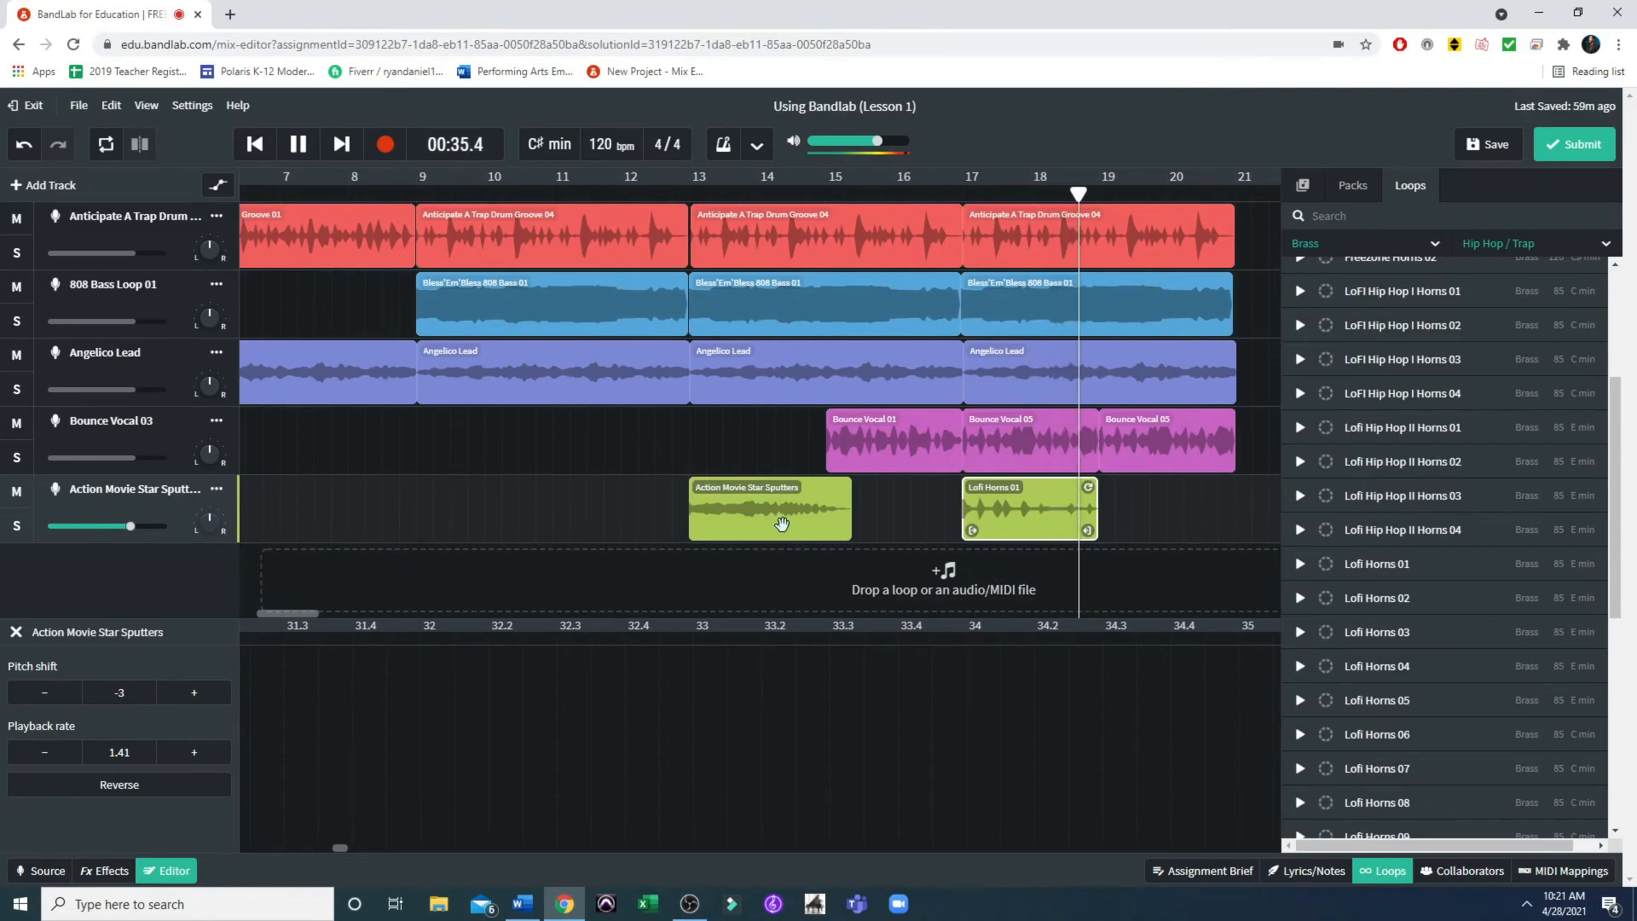
key(space)
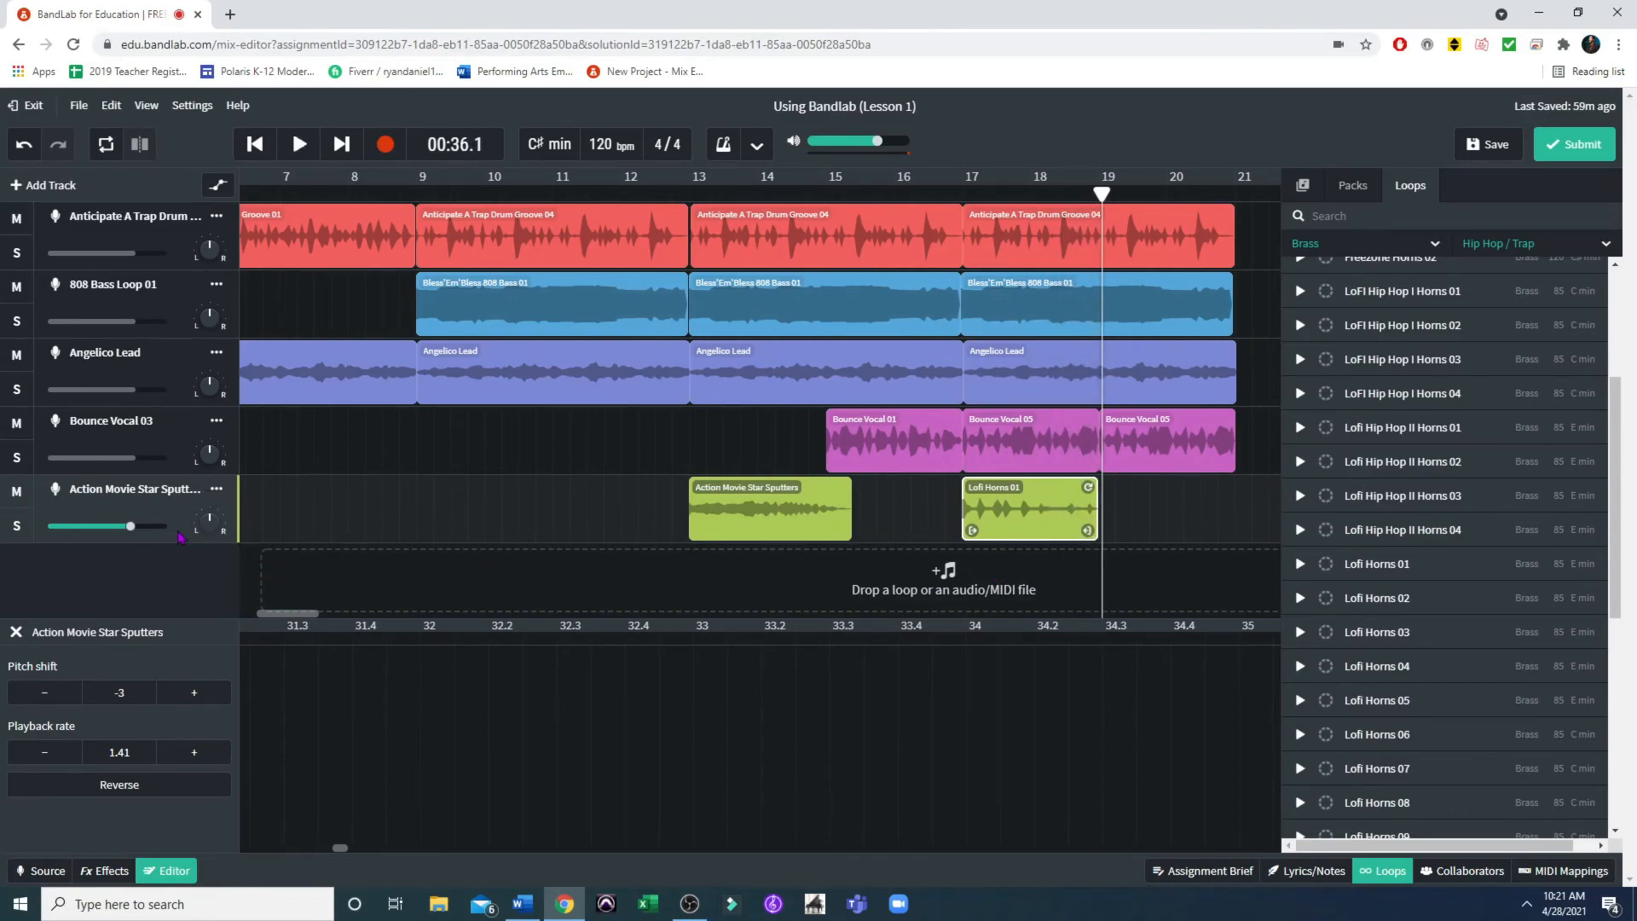
Raise the Action Movie Star Sputters track volume to about +3.5 dB and play the arrangement from measure 17 to measure 19
mouse_move(133, 532)
drag(134, 533, 146, 537)
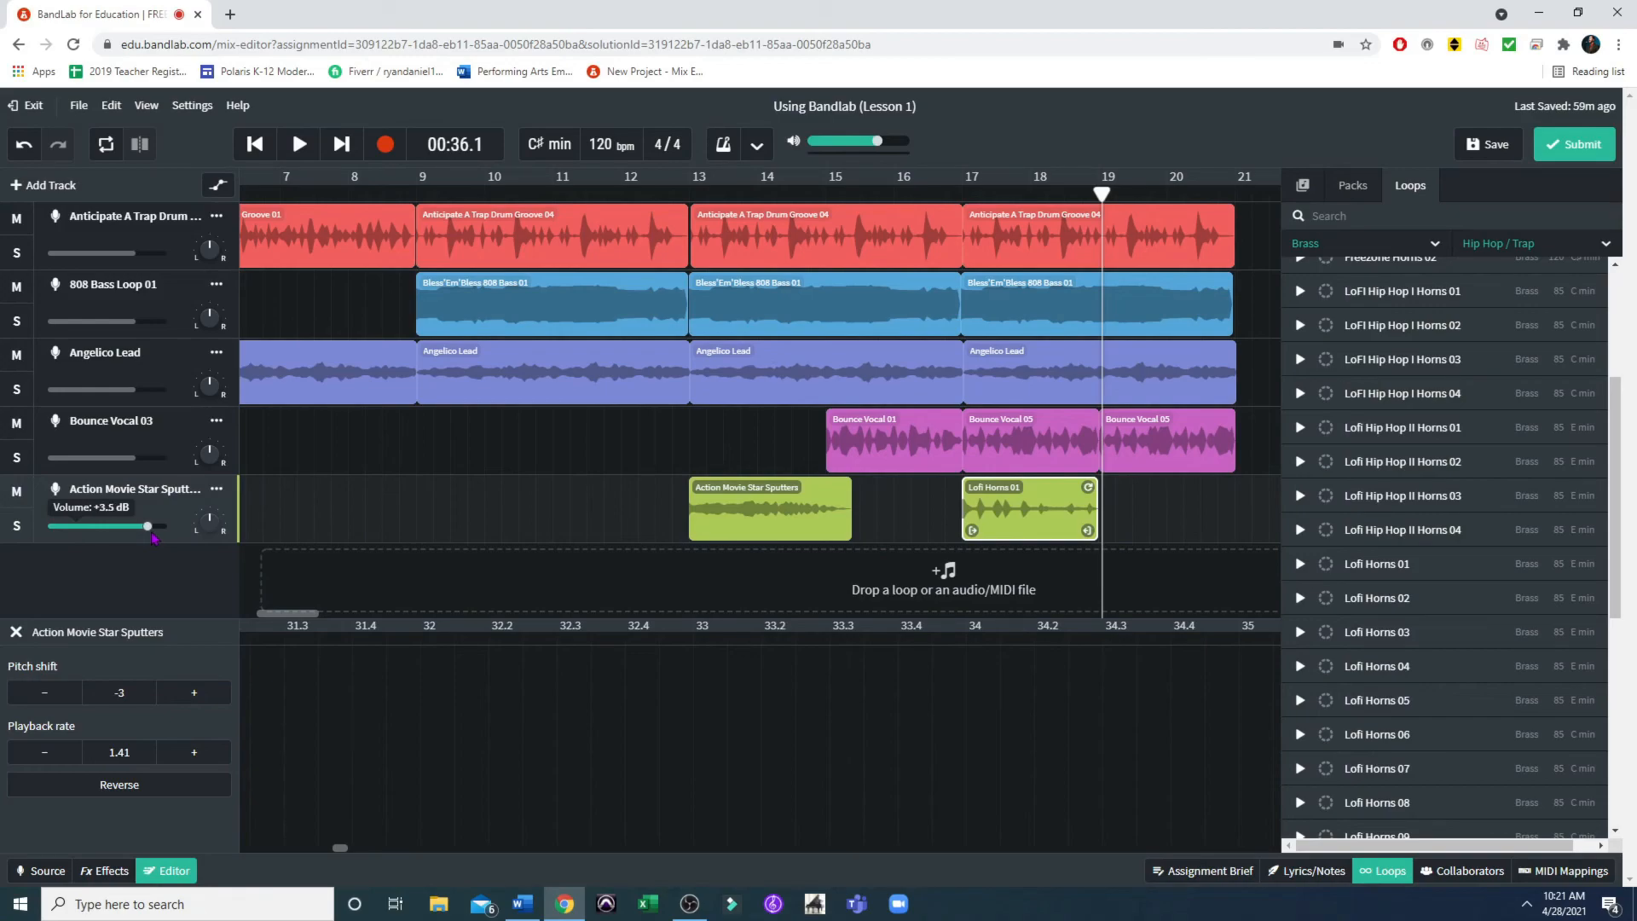
click(966, 195)
key(space)
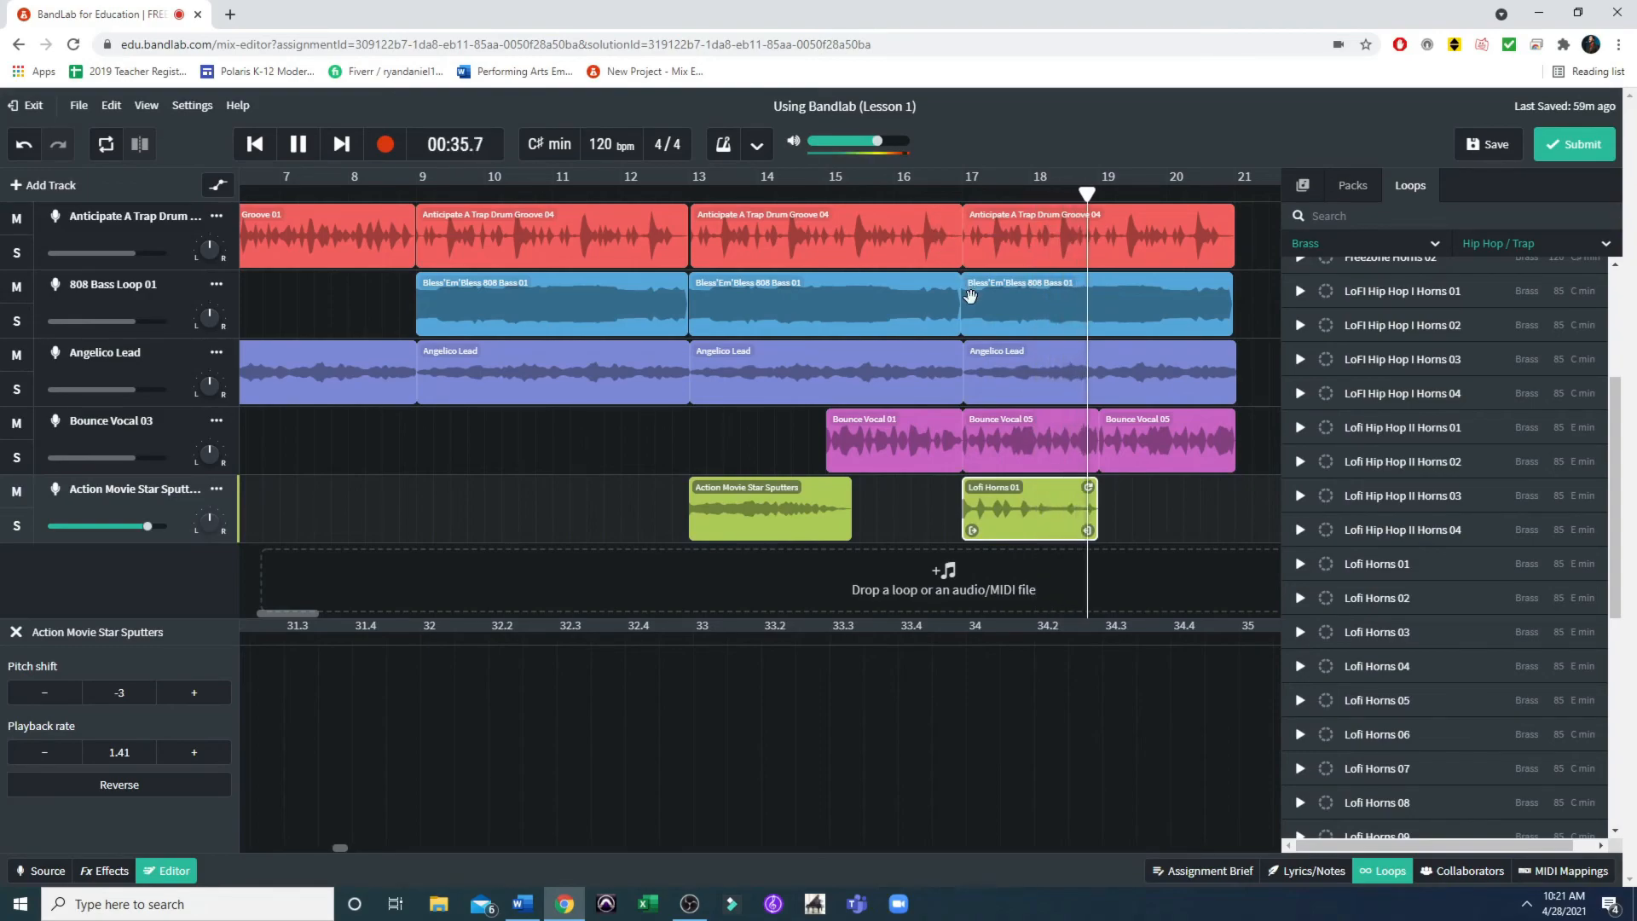
key(space)
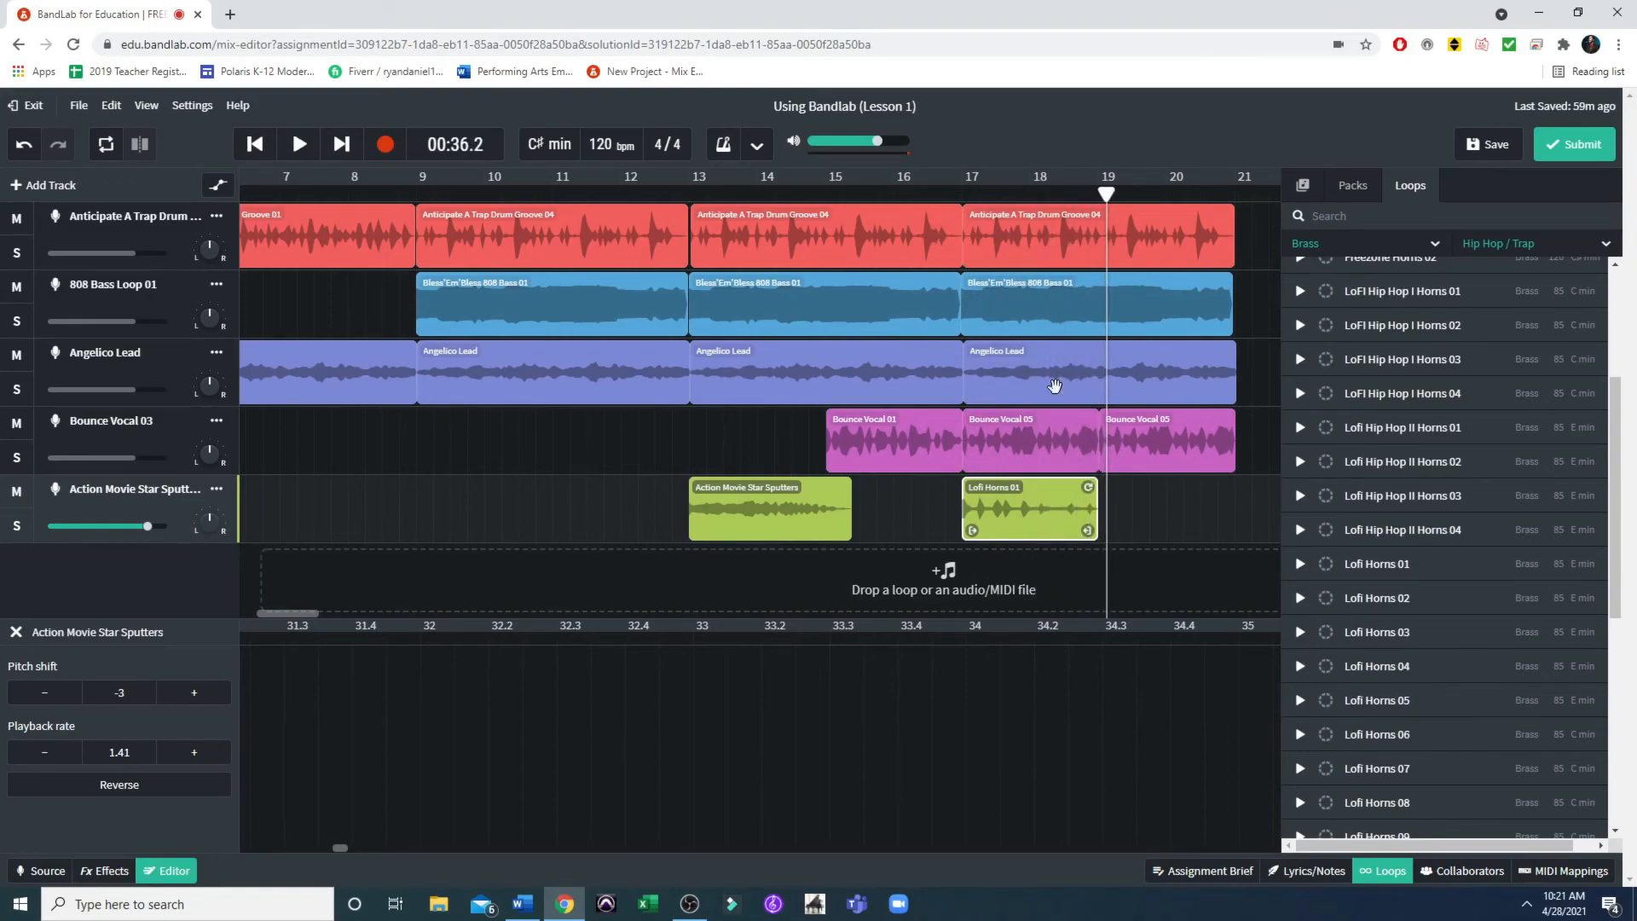
Lower the Angelico Lead track volume to about -3.9 dB and reduce the Bounce Vocal 03 track volume
mouse_move(133, 461)
click(153, 384)
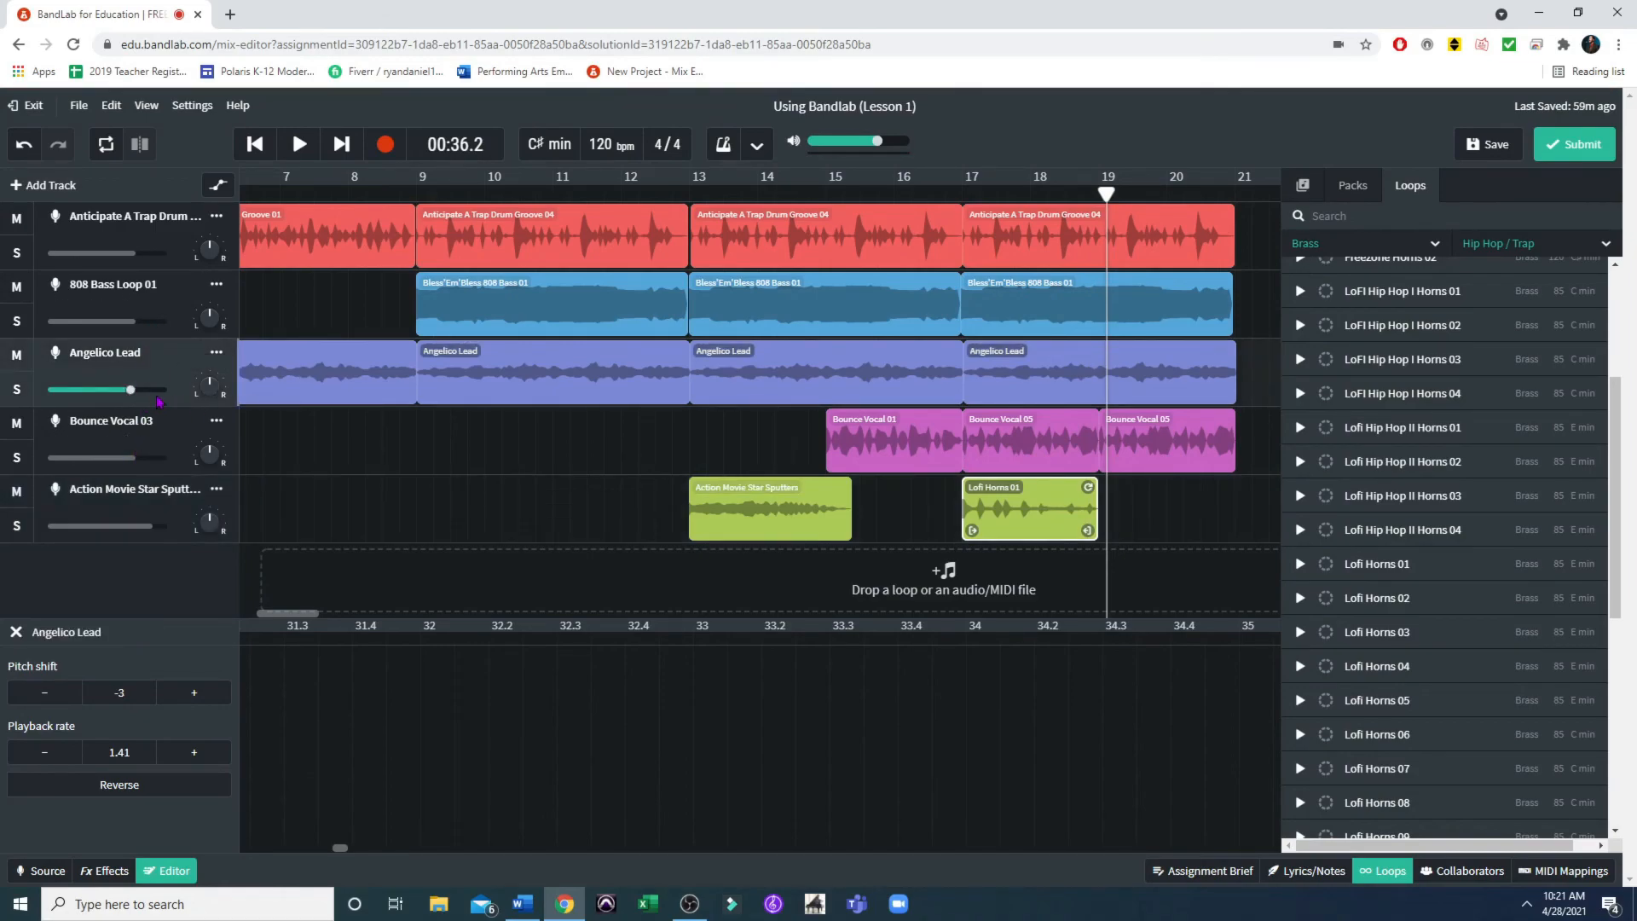
drag(133, 391, 116, 391)
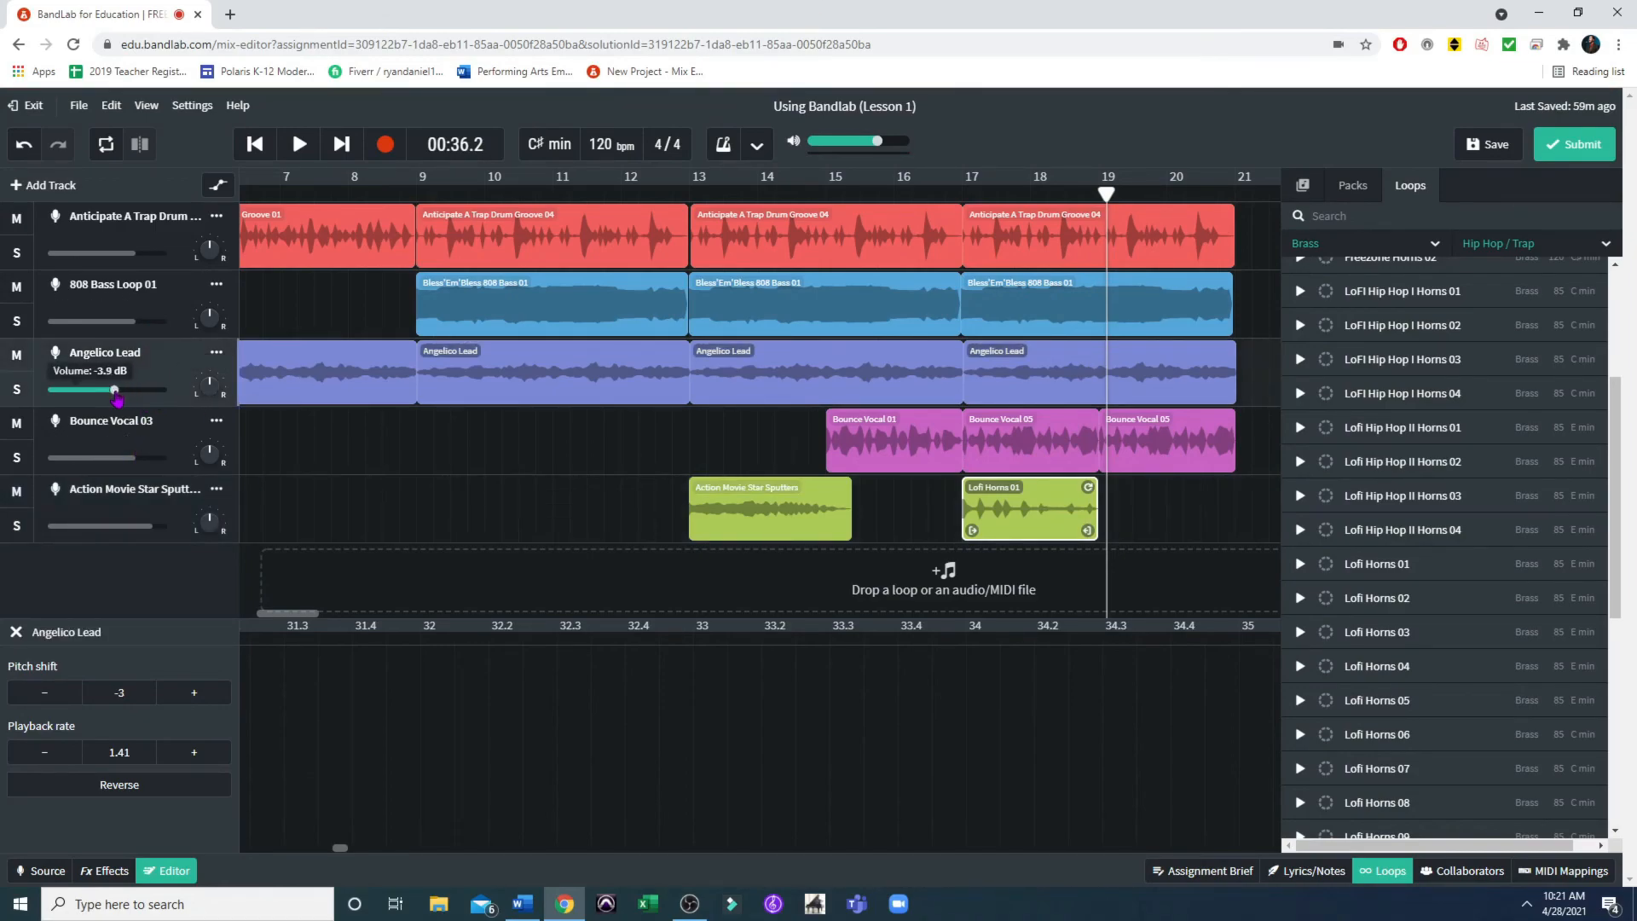
click(145, 452)
drag(133, 458, 112, 459)
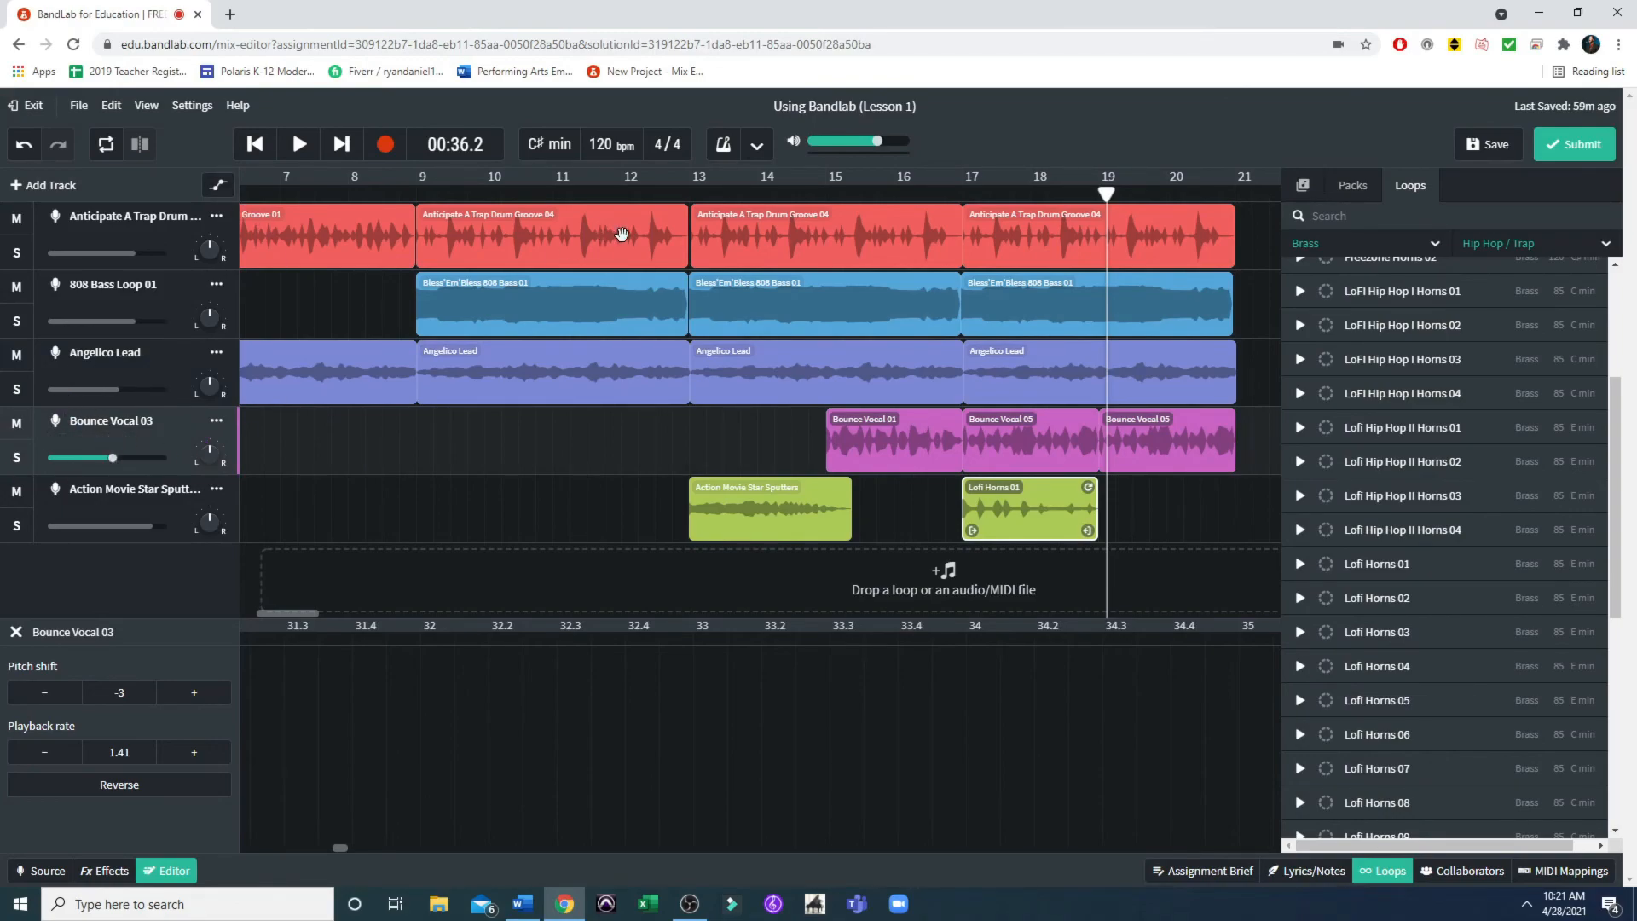
Play the arrangement from just before measure 17 to measure 19 to check the horn balance, and select the Lofi Horns 01 region
click(853, 194)
click(952, 194)
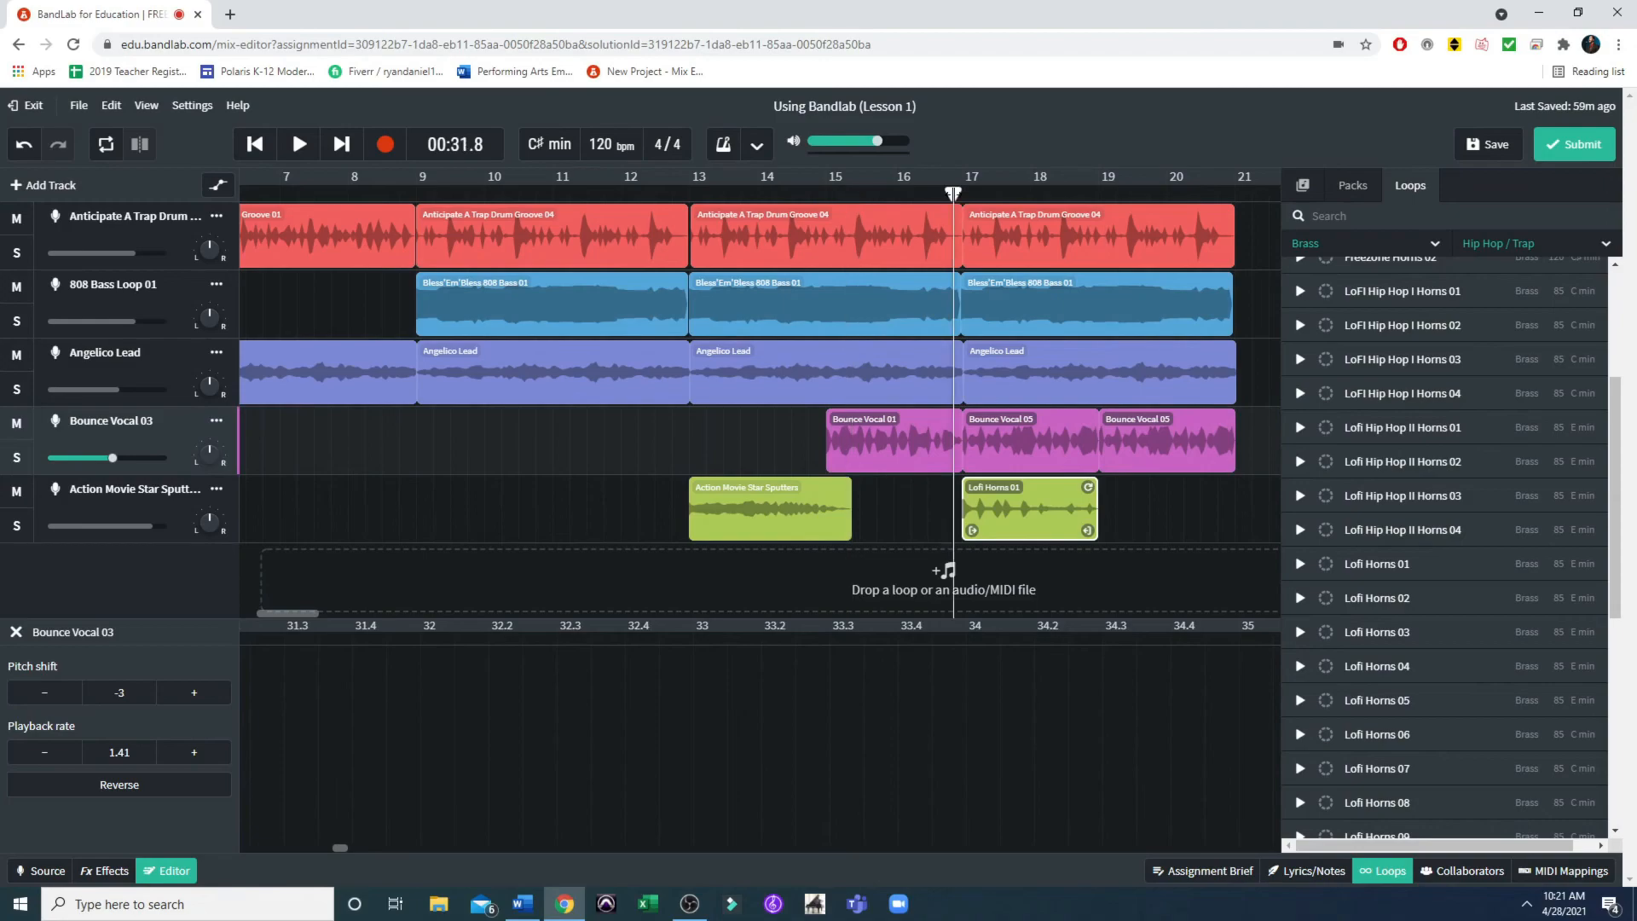
key(space)
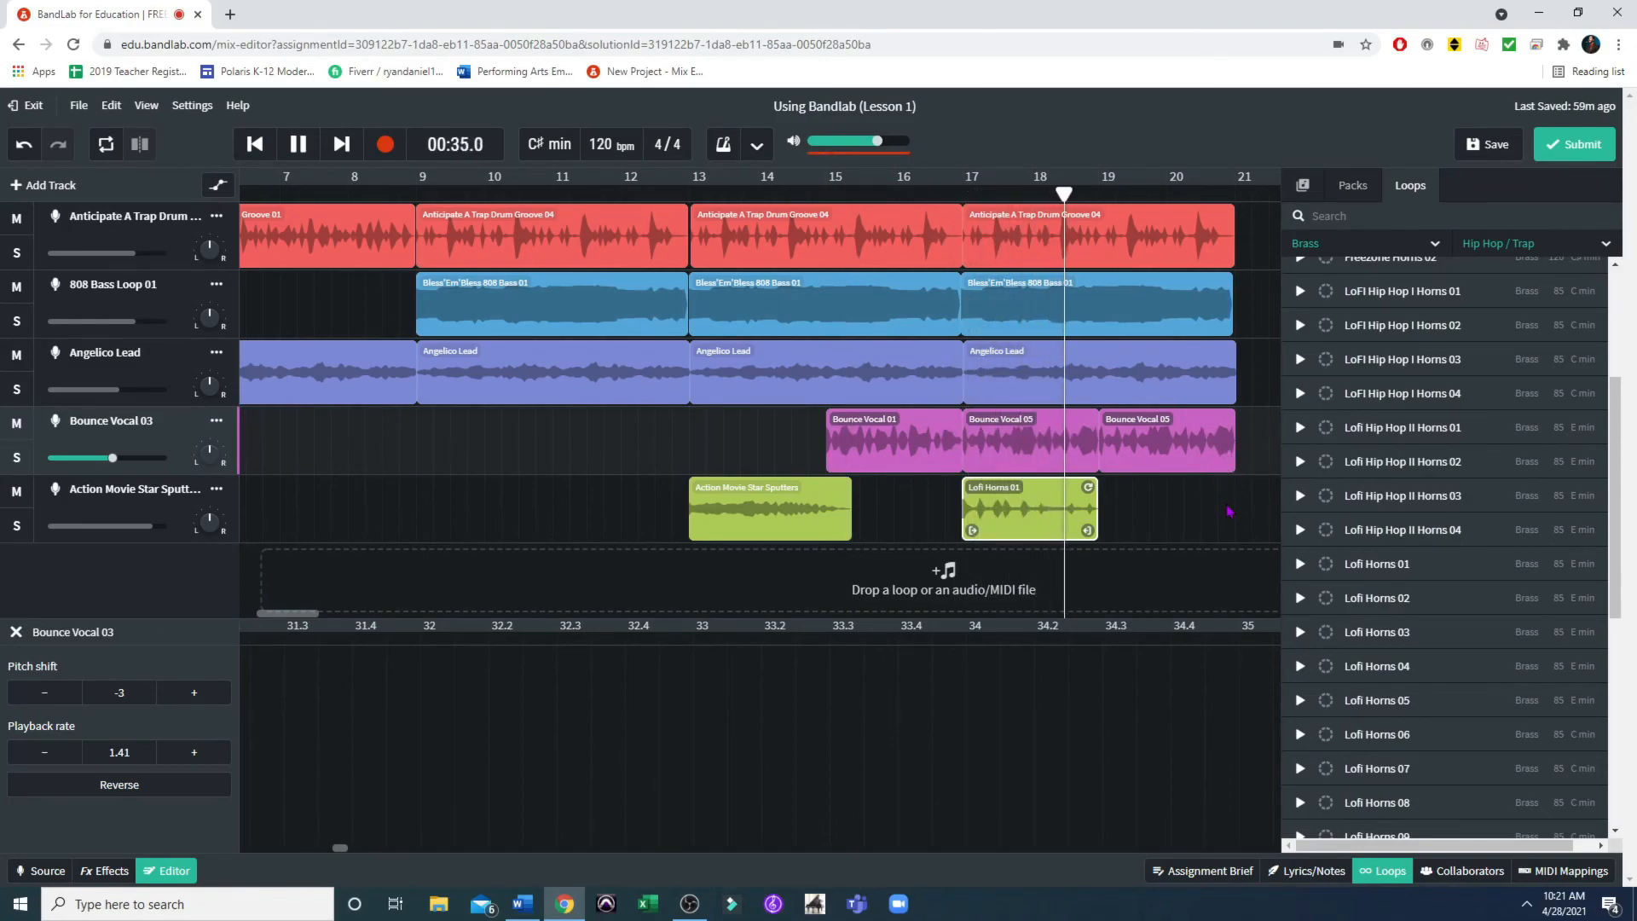
key(space)
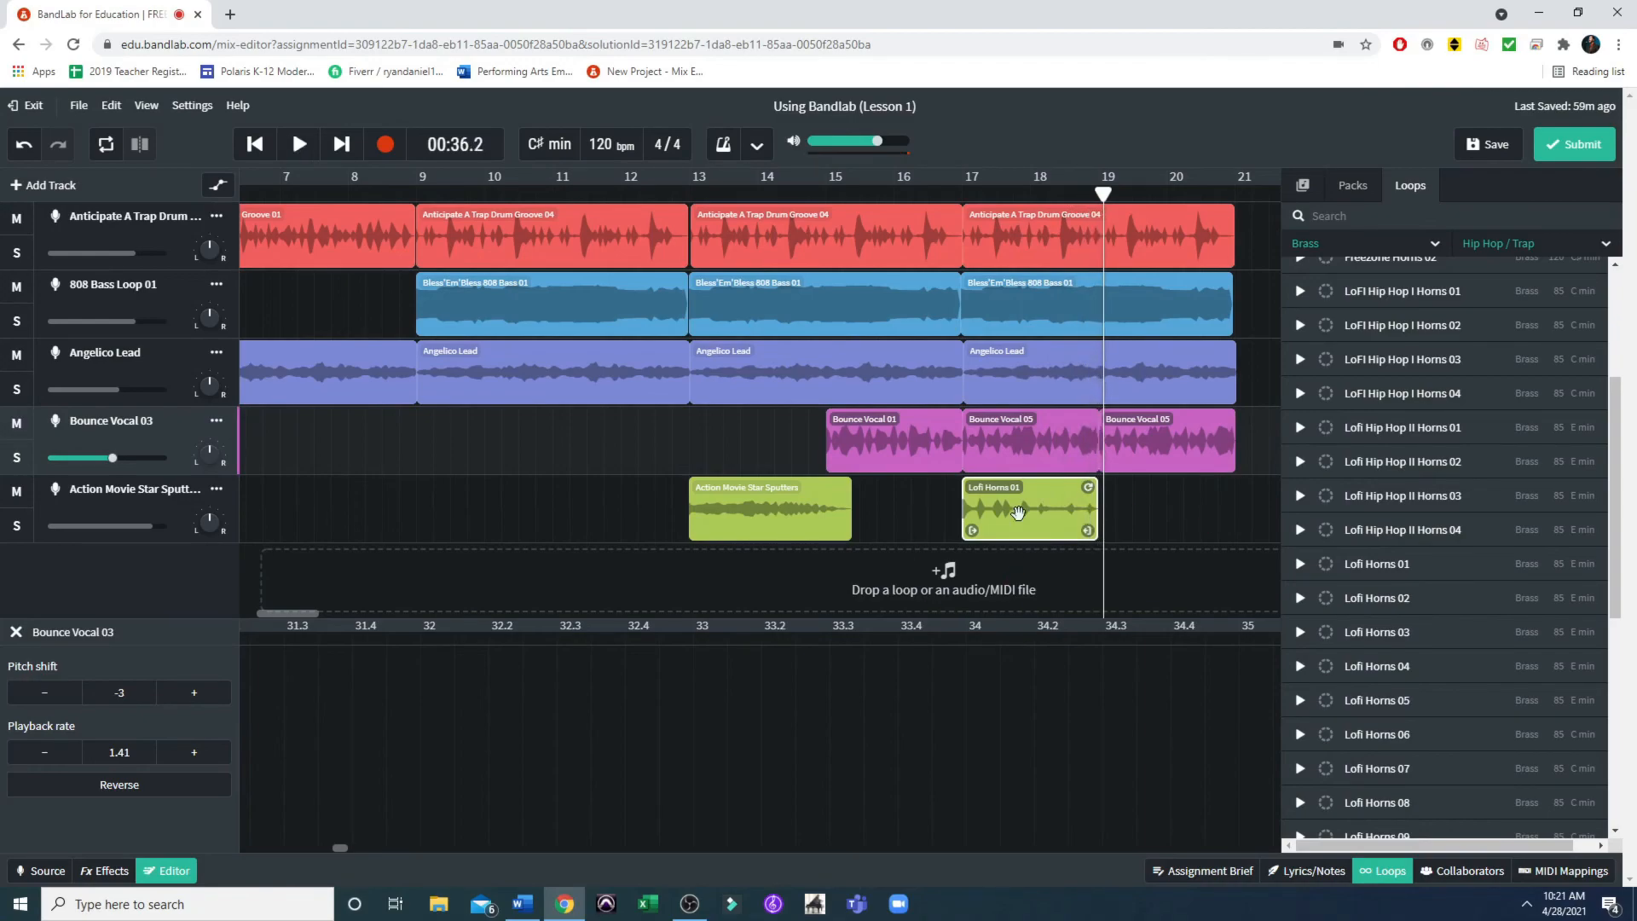
click(1009, 514)
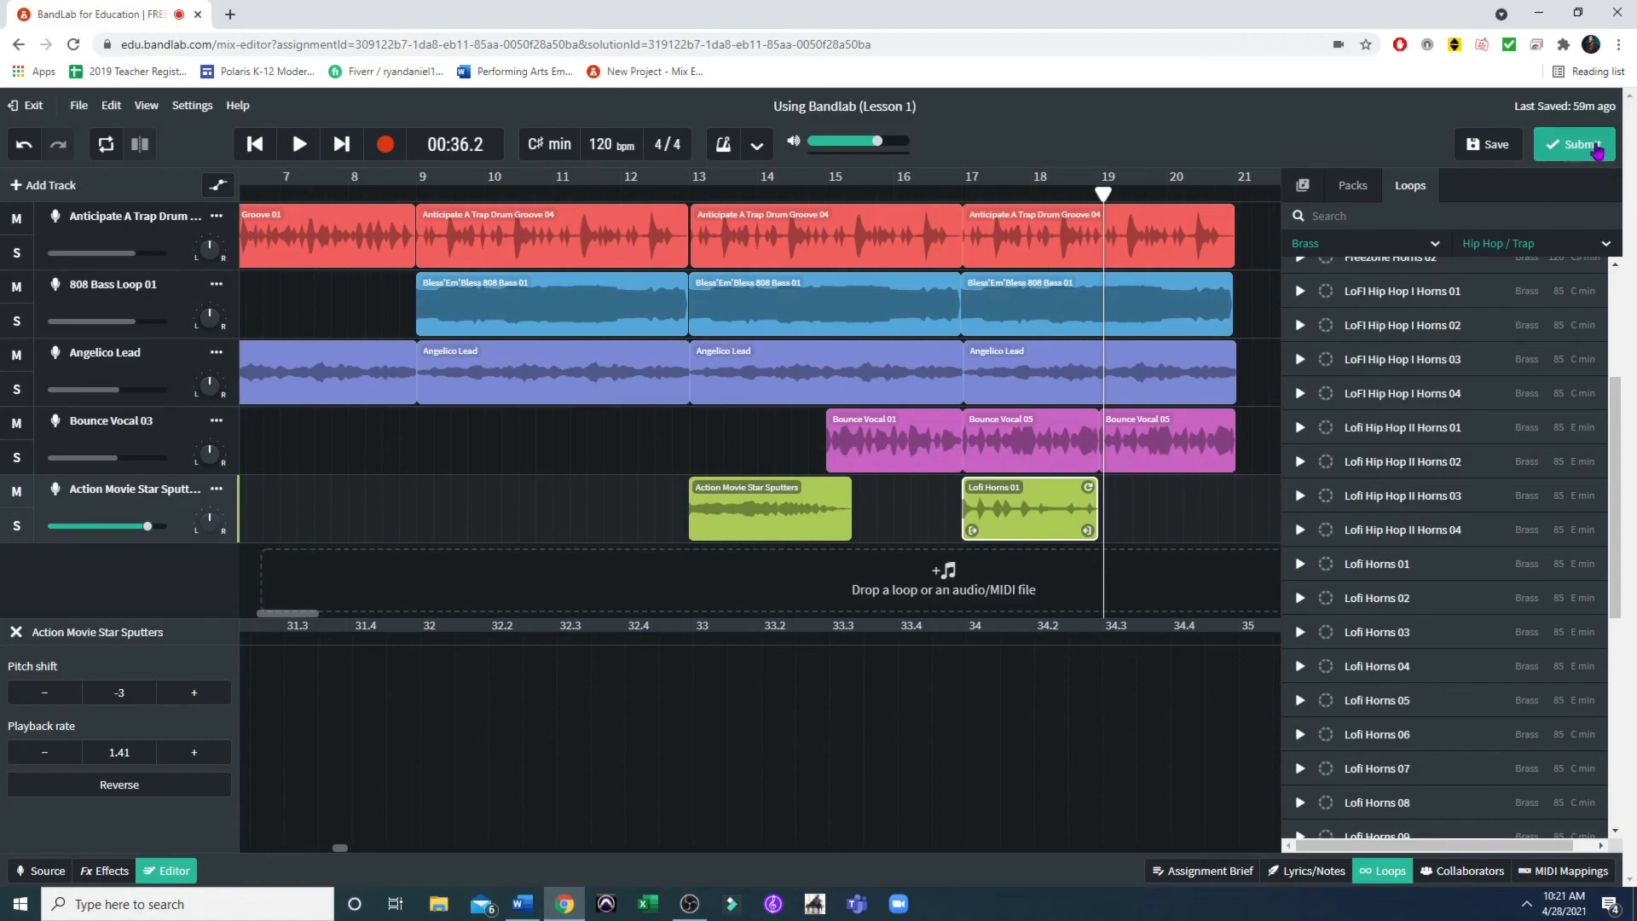
Submit the finished assignment with the description note left blank
click(1567, 158)
click(805, 504)
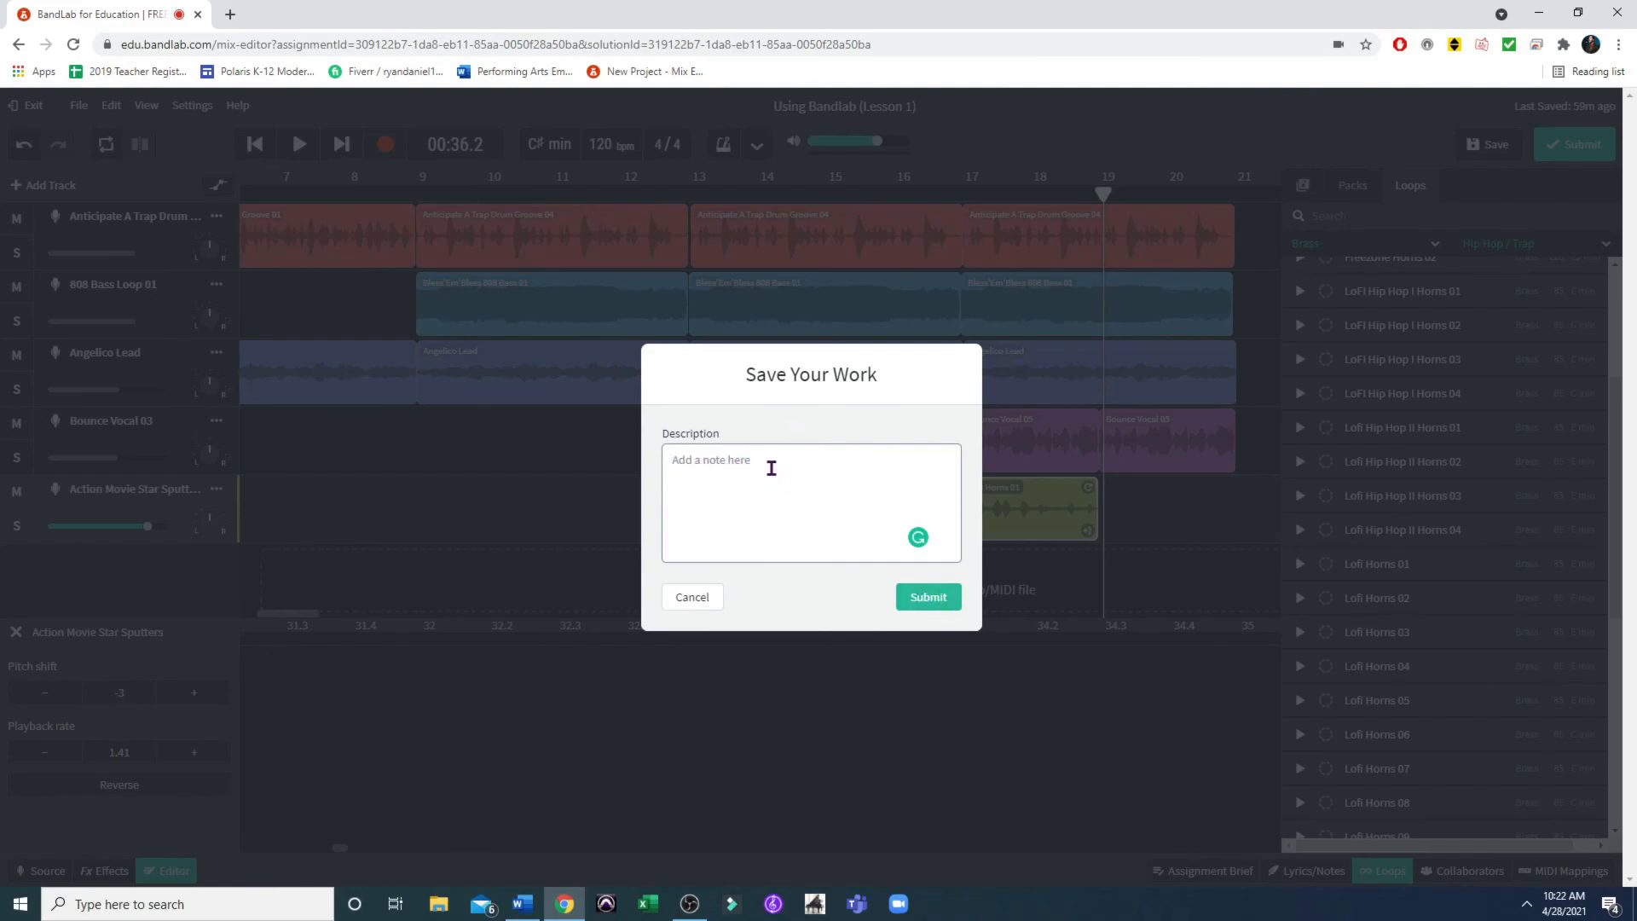
click(932, 601)
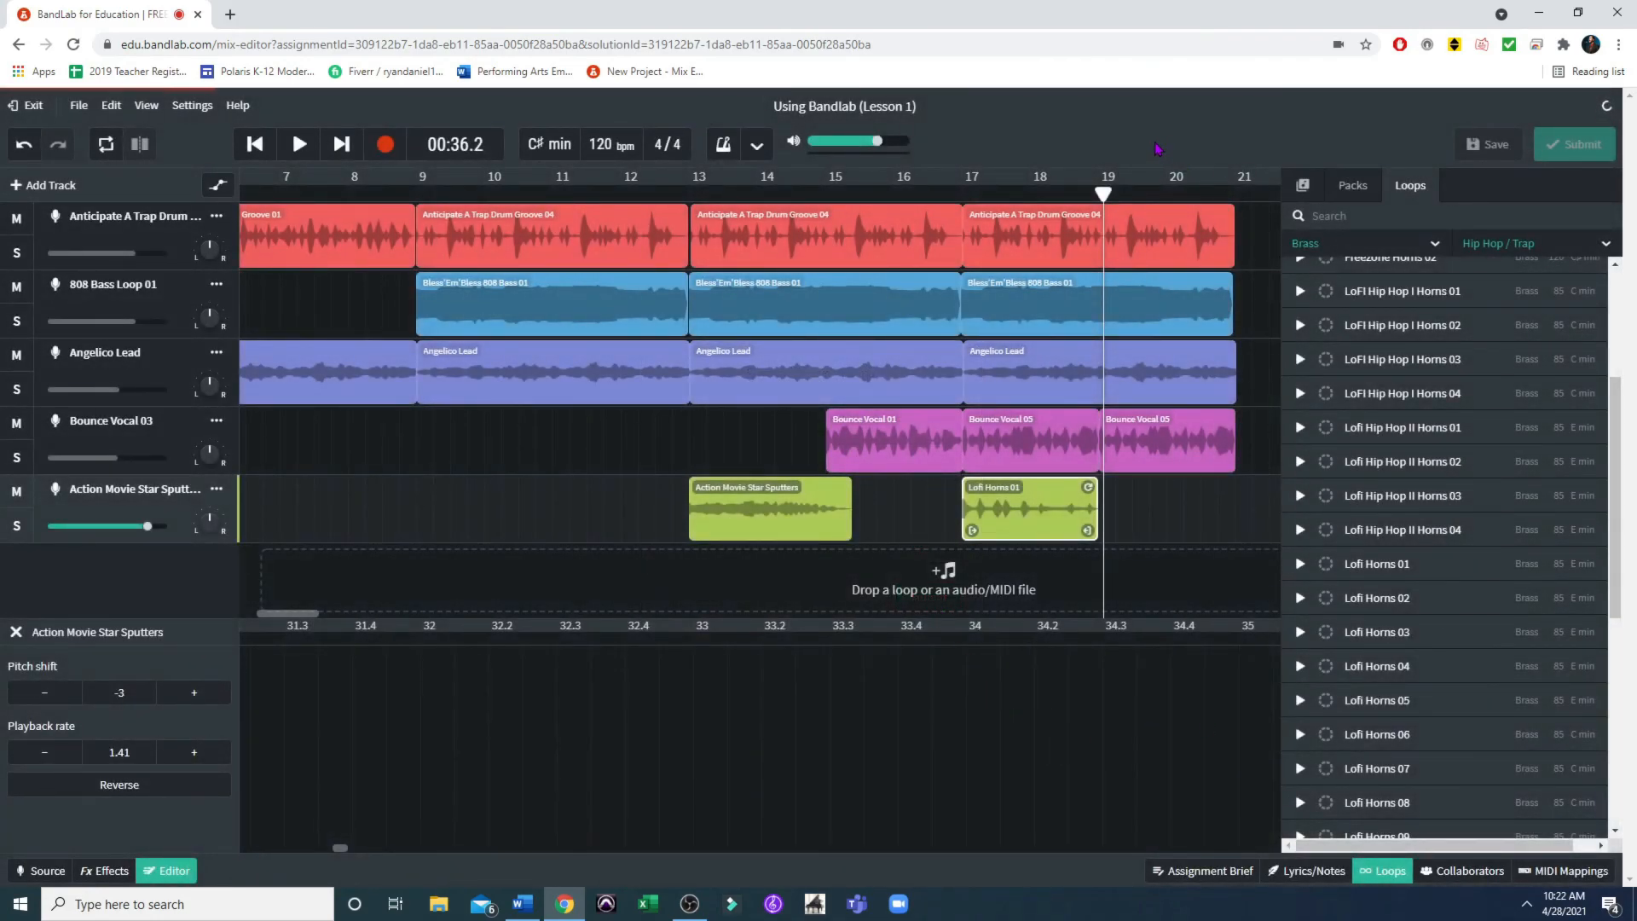